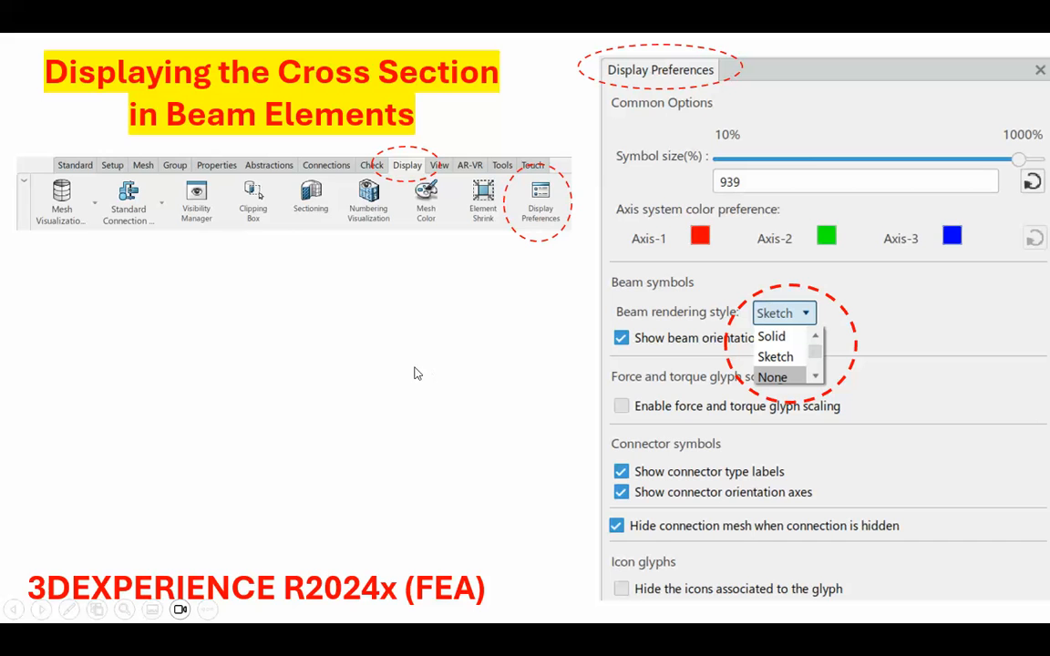
Step: Page through the remaining tutorial slides and end the slide show
left_click(414, 374)
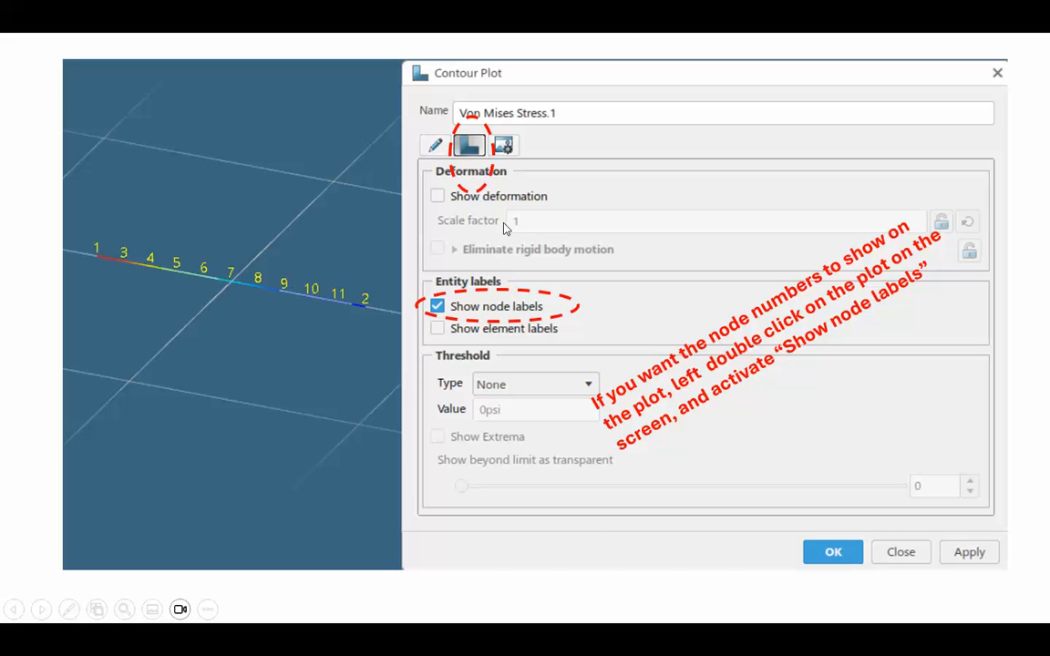
left_click(1032, 298)
left_click(1030, 295)
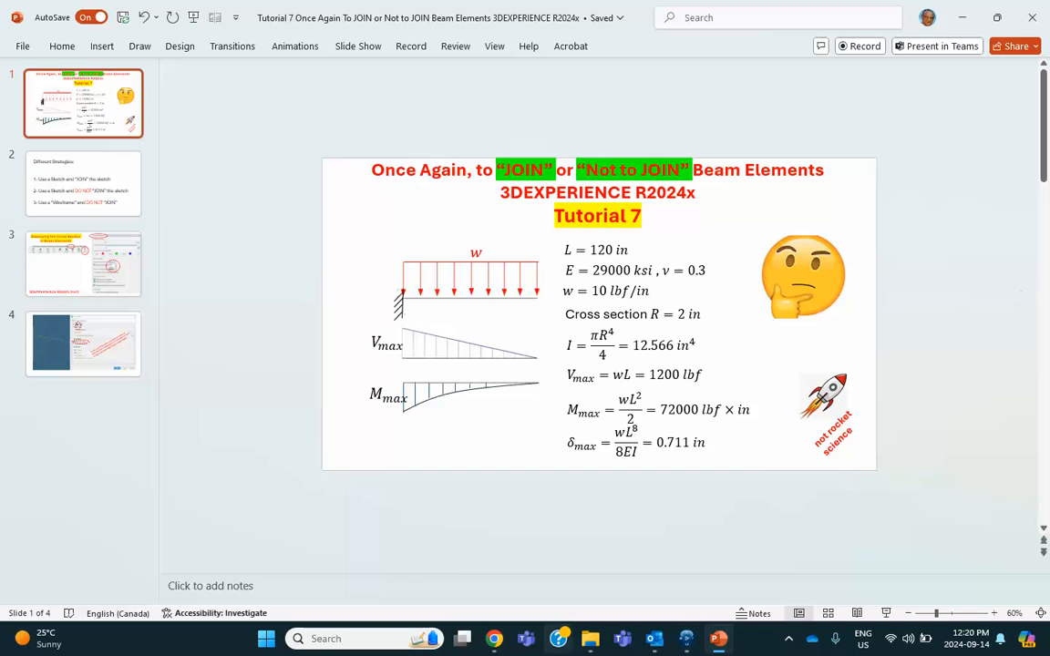
Step: Switch to 3DEXPERIENCE and start a new physical product with a 3D shape in Generative Shape Design
left_click(685, 639)
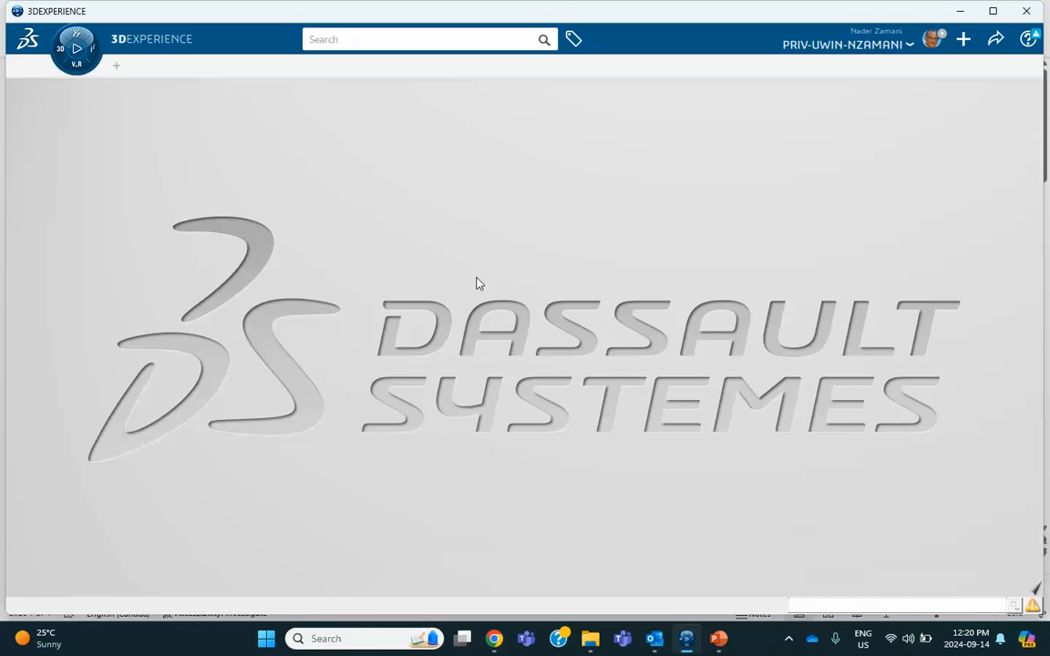
left_click(58, 48)
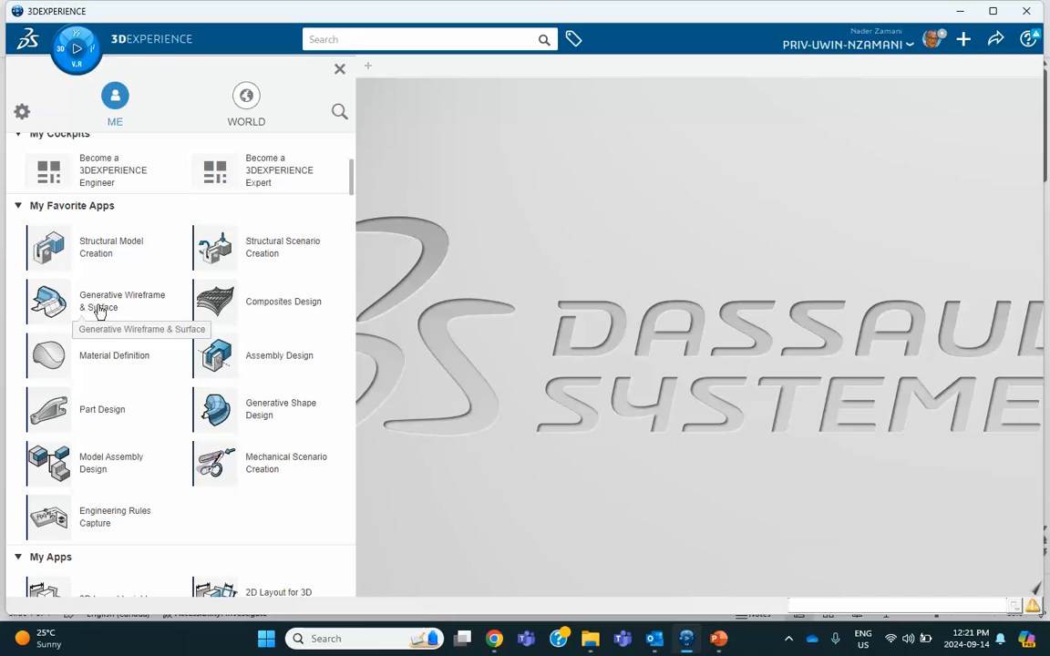
left_click(255, 417)
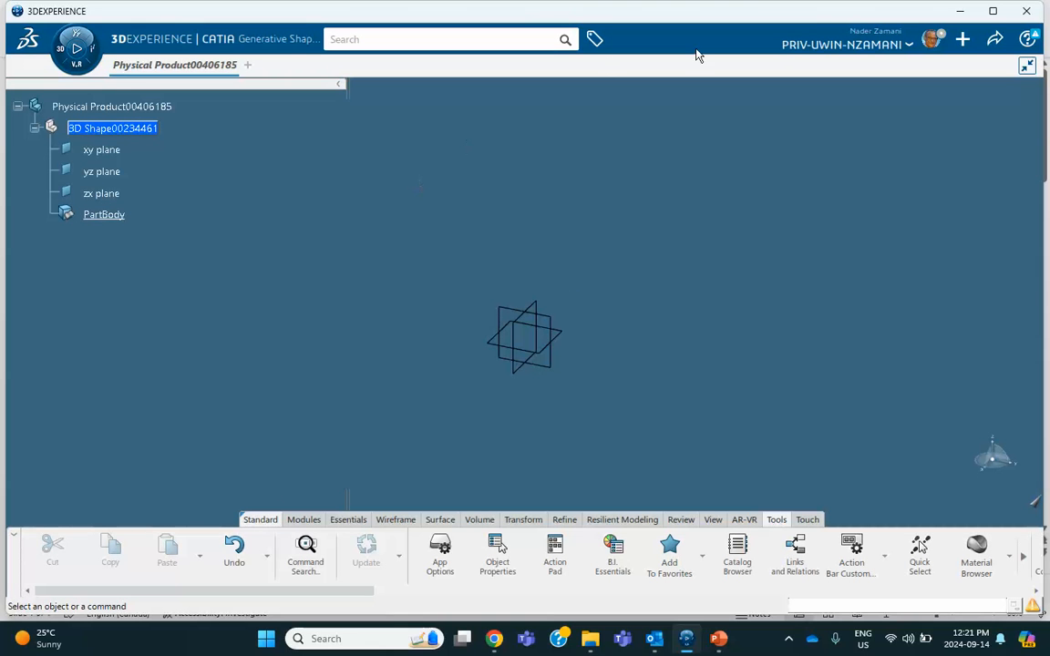
Step: Open the units preferences and set the Length unit to Inch (in)
left_click(928, 45)
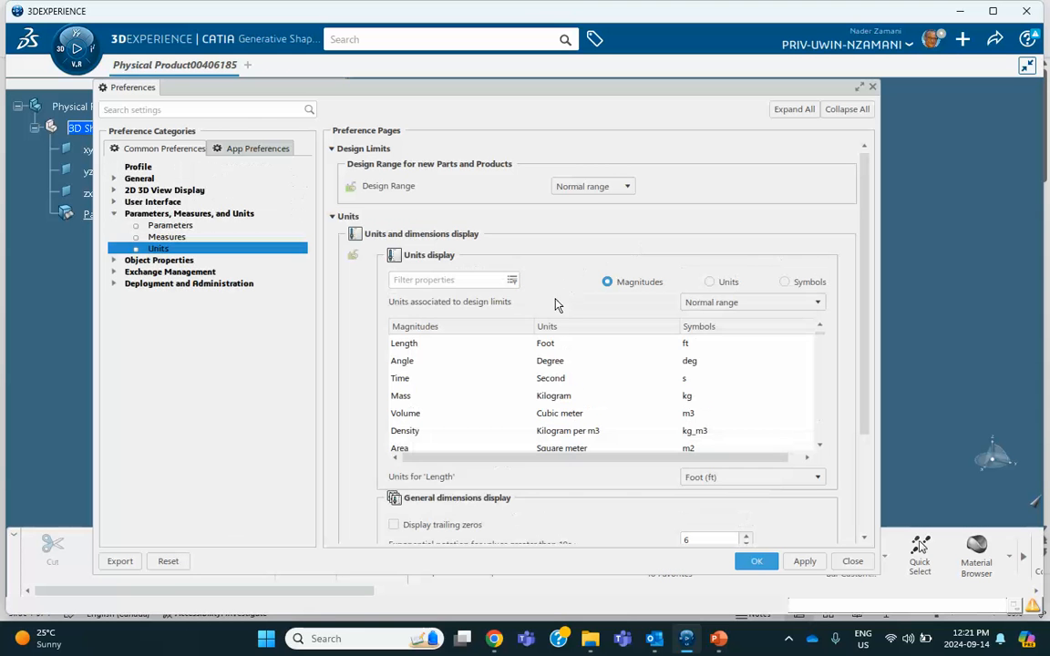
left_click(511, 349)
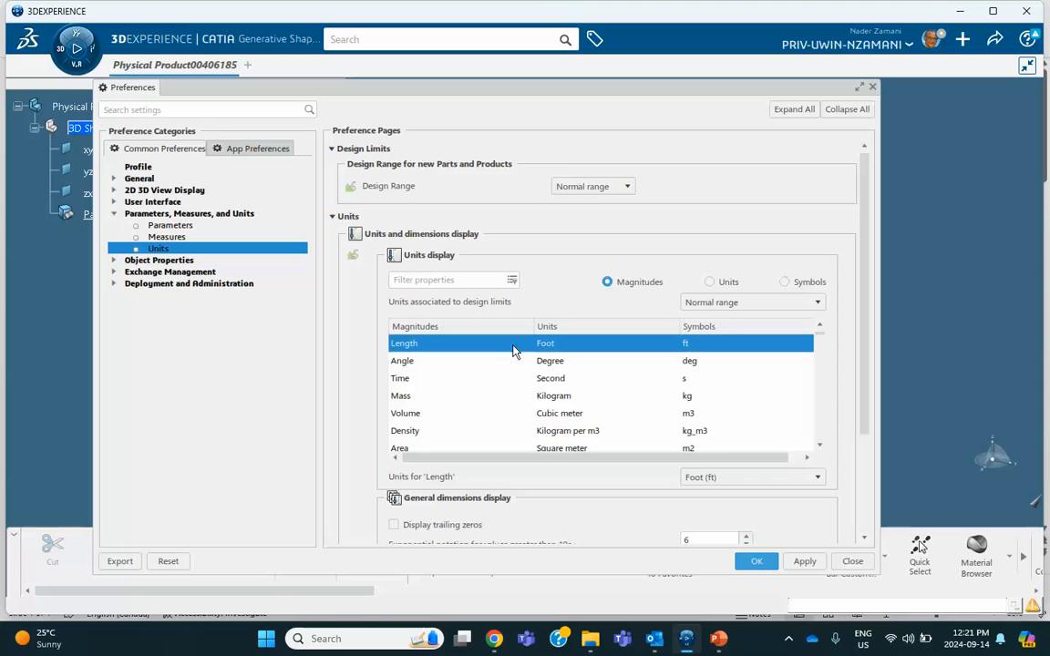
left_click(712, 481)
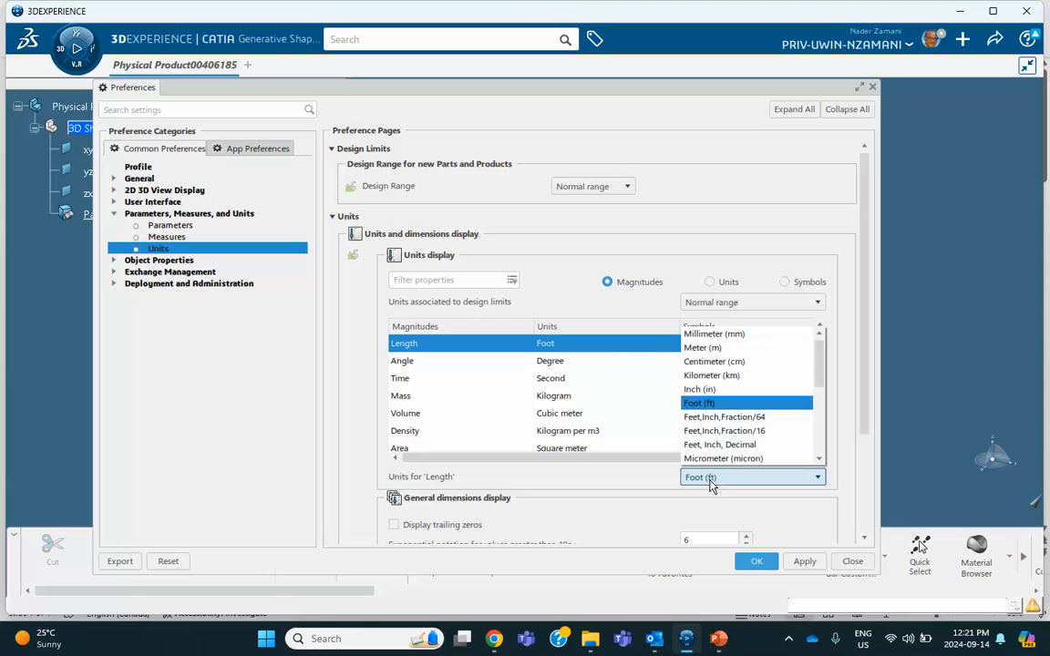
left_click(713, 390)
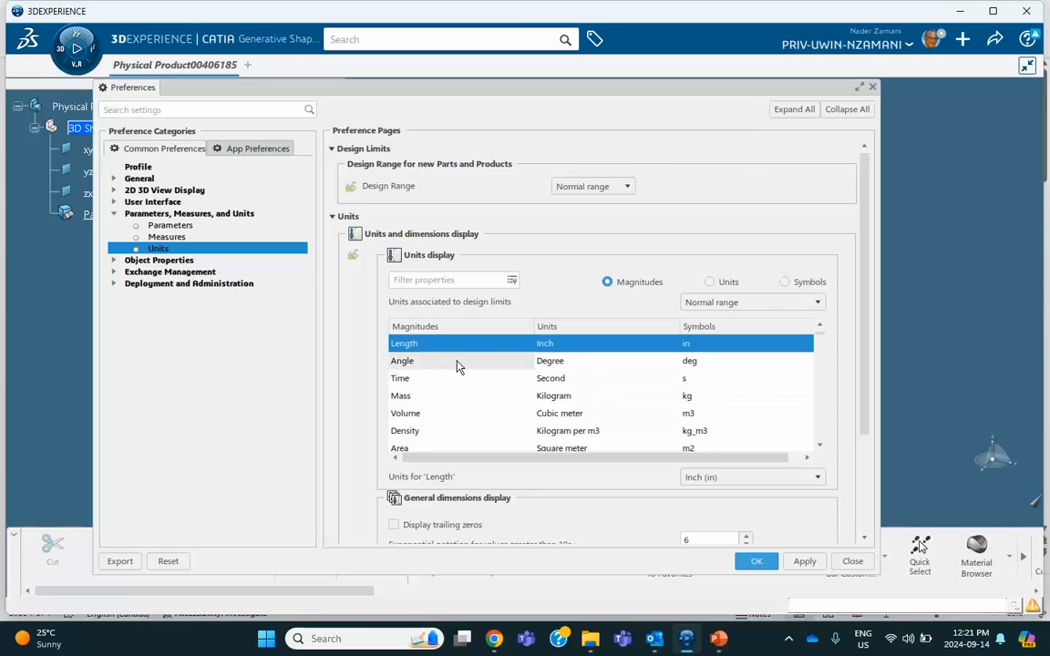
Step: Set the unit for the Force magnitude to Pound Force (lbf)
scroll(430, 417, "down", 1)
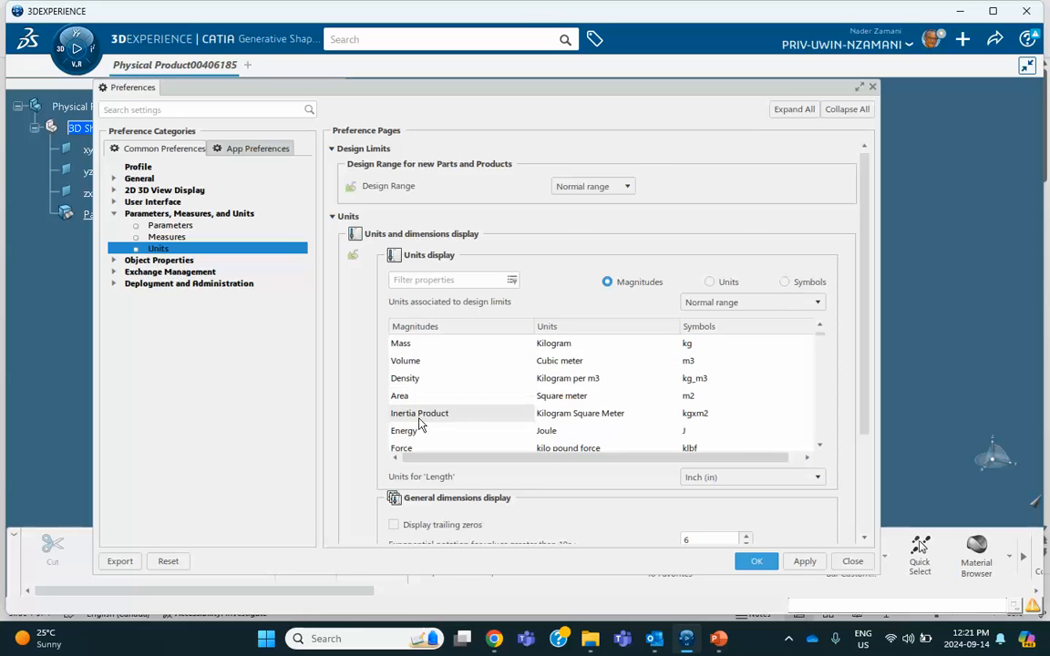
scroll(421, 418, "down", 1)
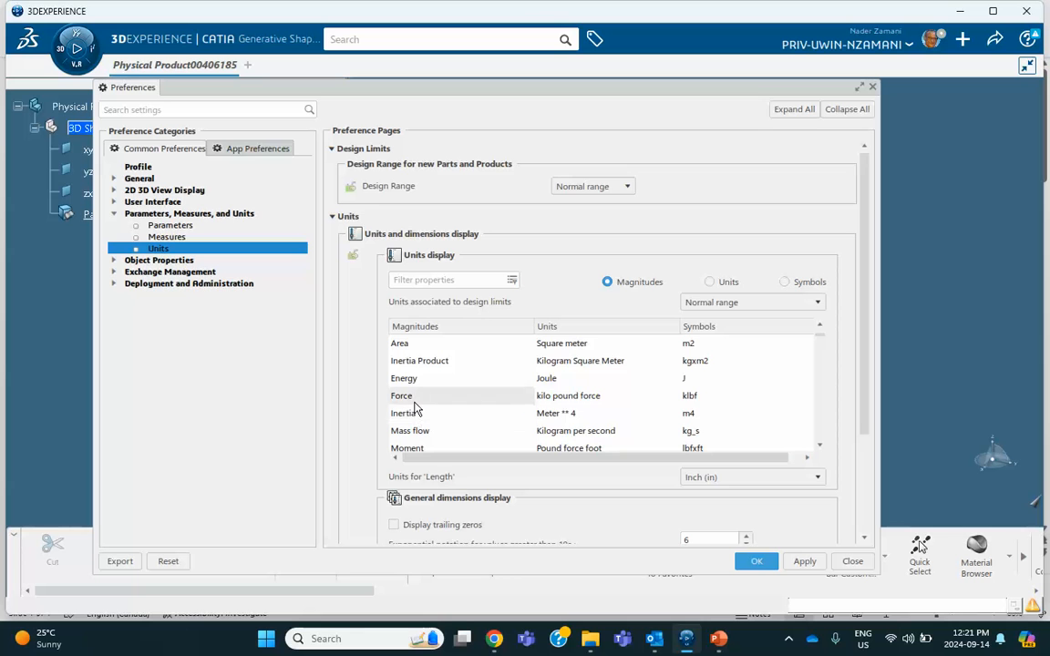
left_click(411, 397)
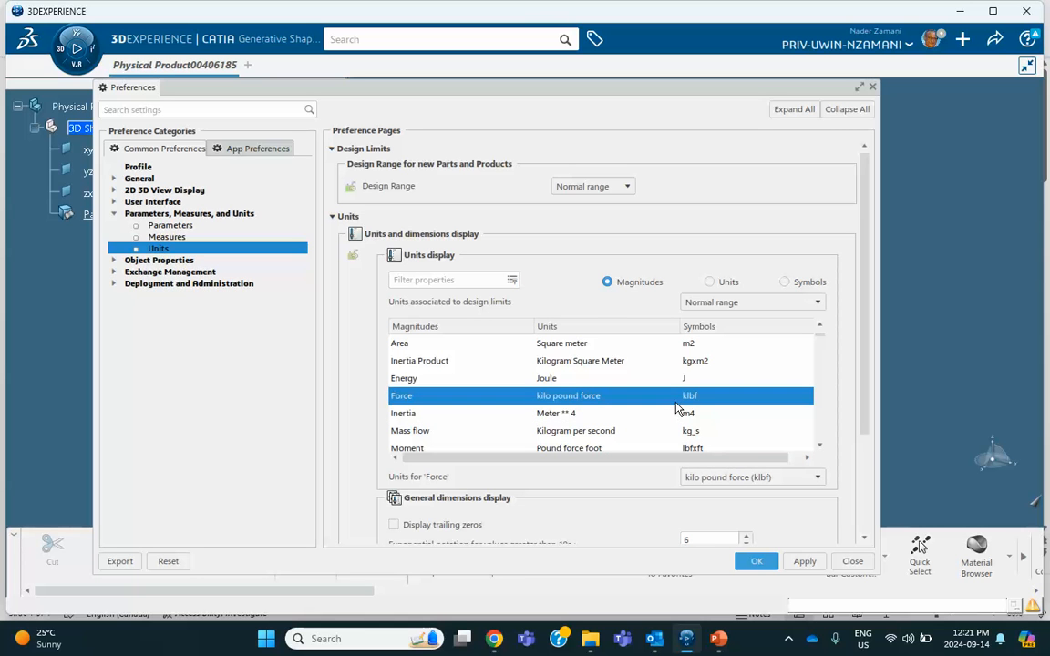
left_click(704, 479)
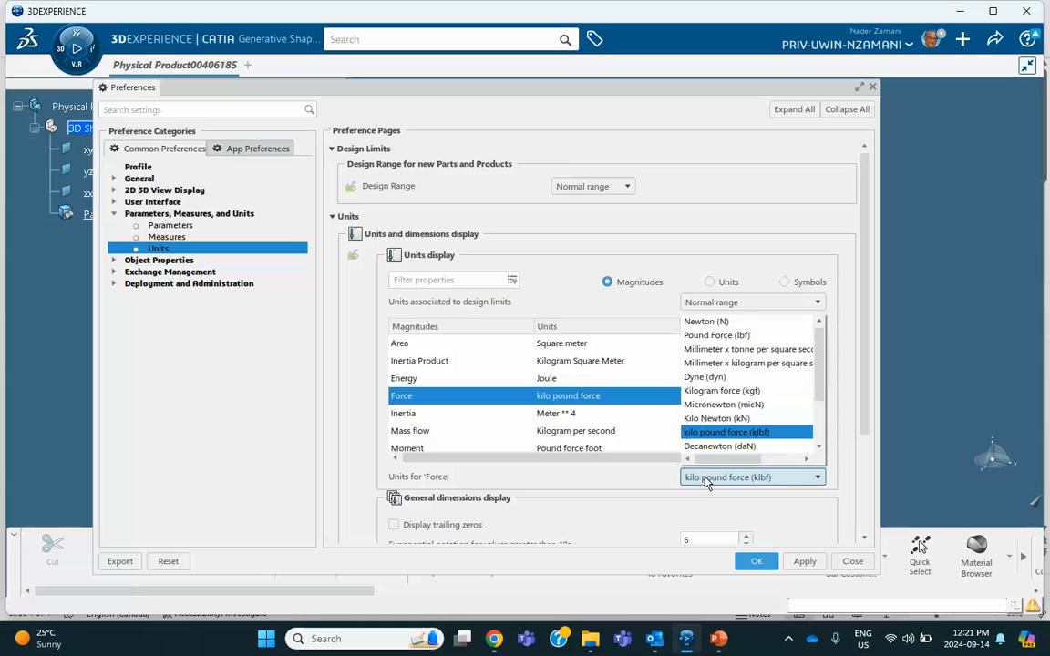
left_click(720, 337)
scroll(700, 428, "down", 3)
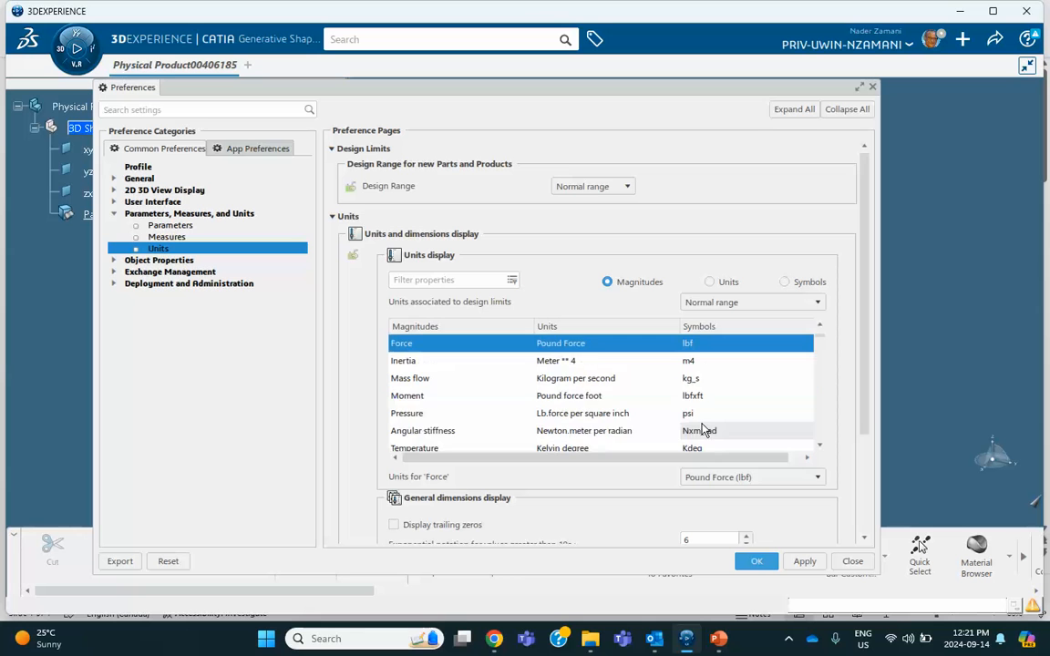
scroll(616, 409, "up", 2)
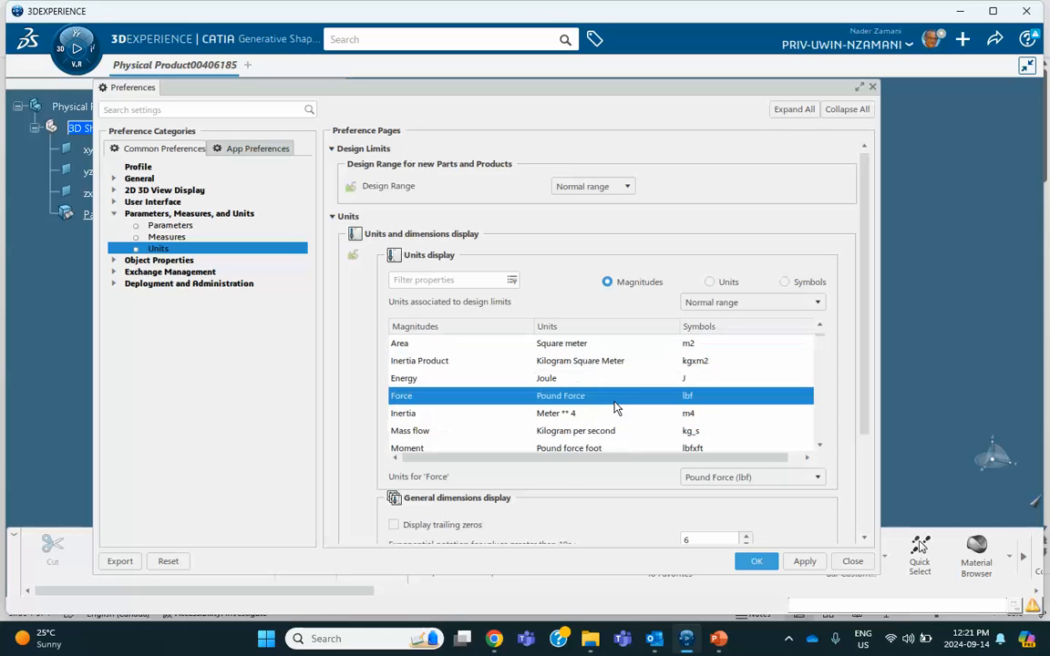
Step: Sort the magnitudes alphabetically and select Force per length to check its unit
left_click(408, 329)
scroll(511, 392, "down", 8)
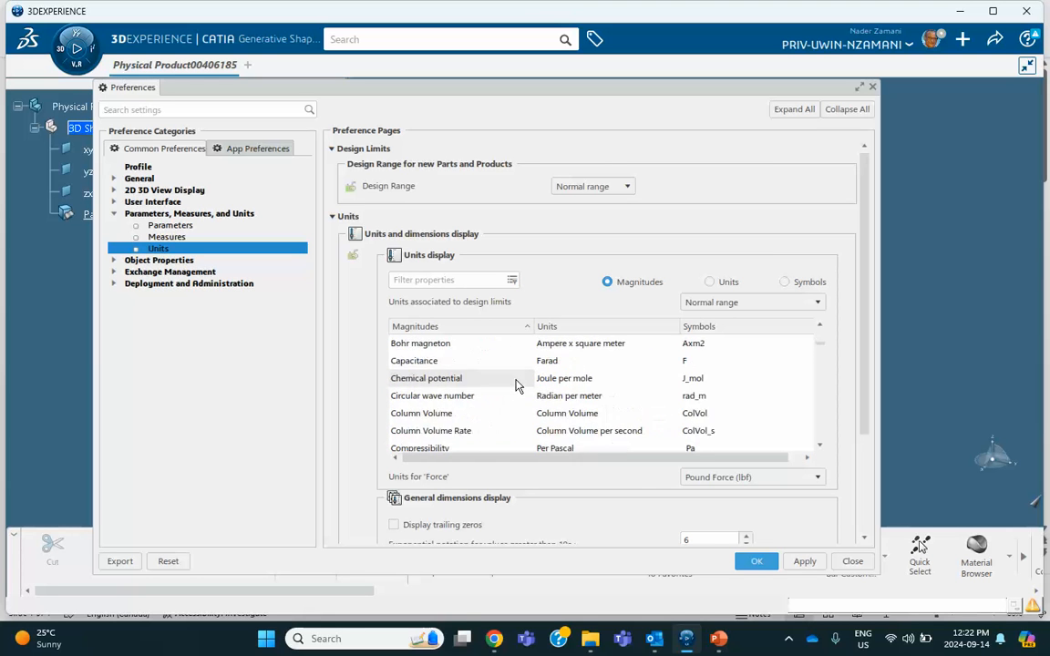
scroll(515, 387, "down", 15)
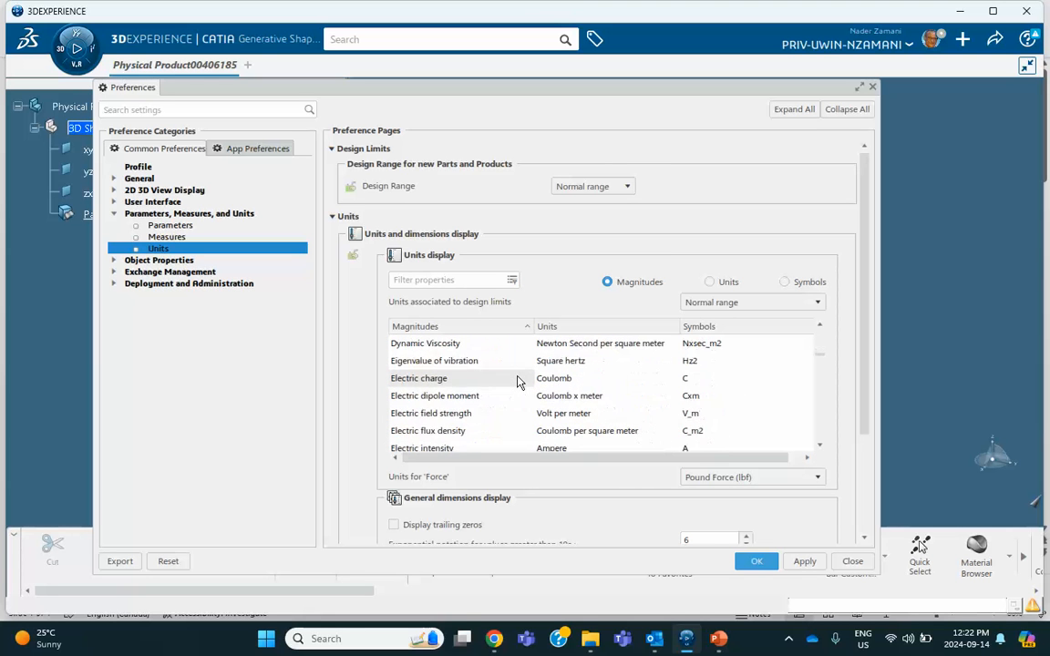
scroll(517, 382, "down", 12)
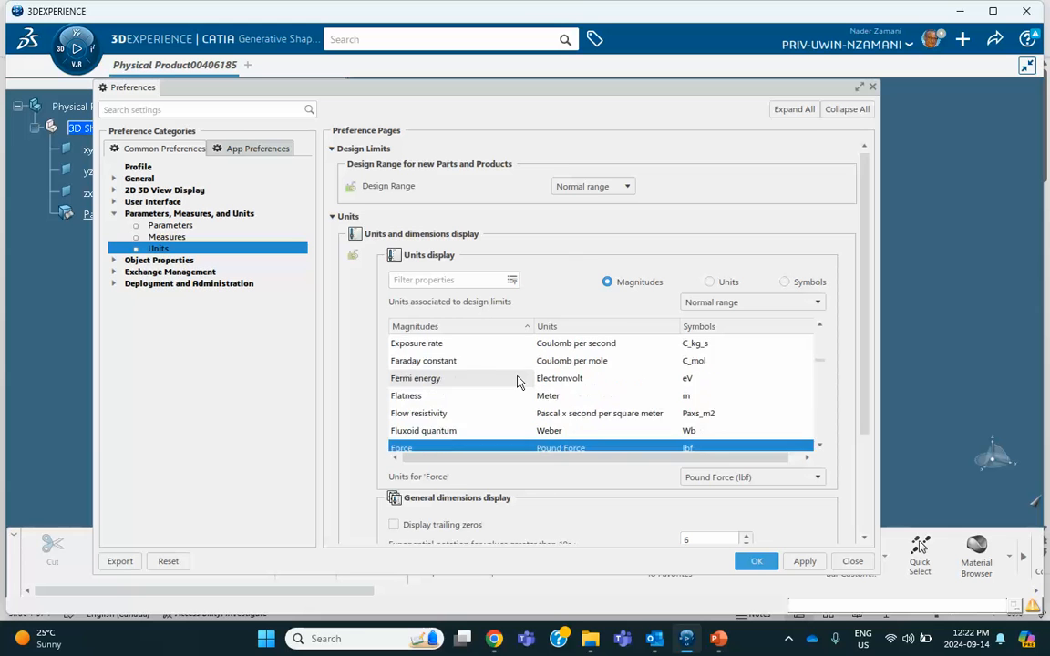
scroll(517, 382, "down", 2)
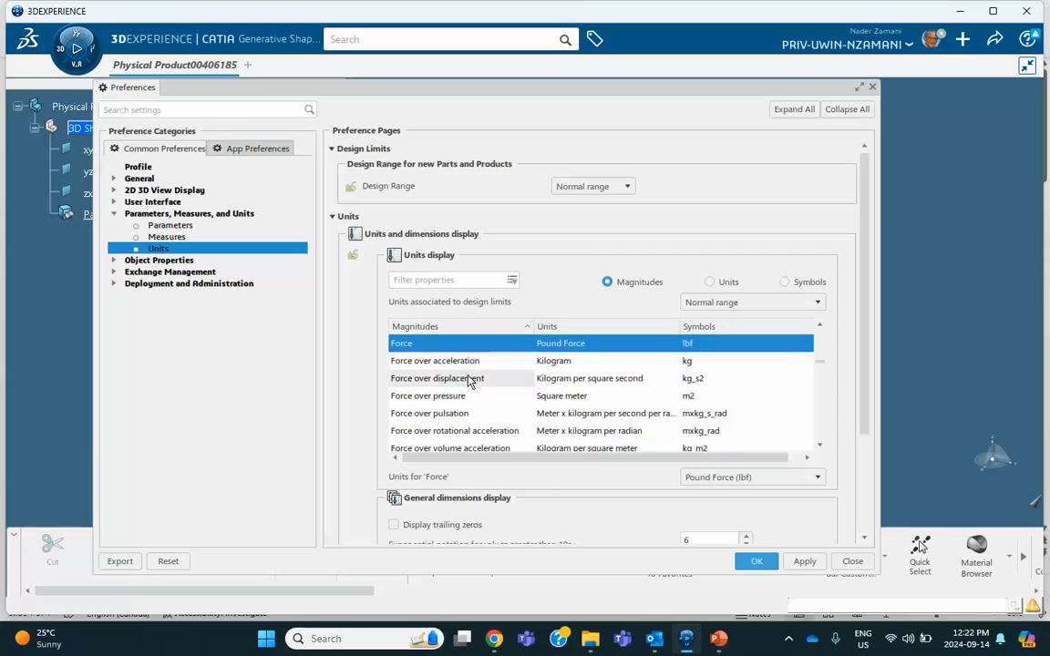
scroll(470, 382, "up", 1)
scroll(469, 382, "up", 1)
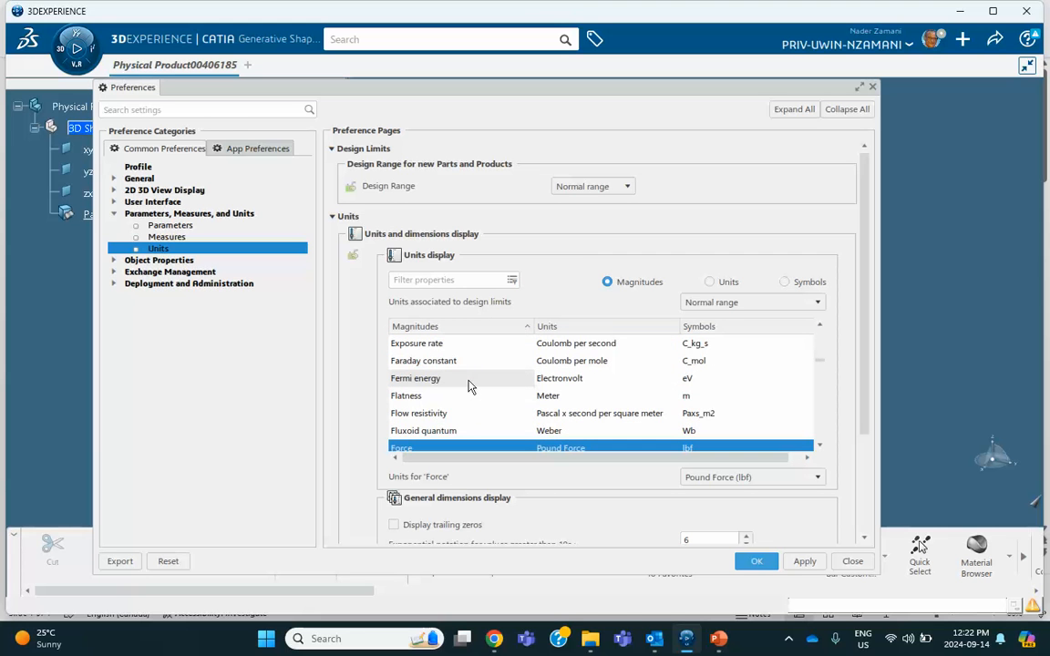
scroll(471, 412, "down", 1)
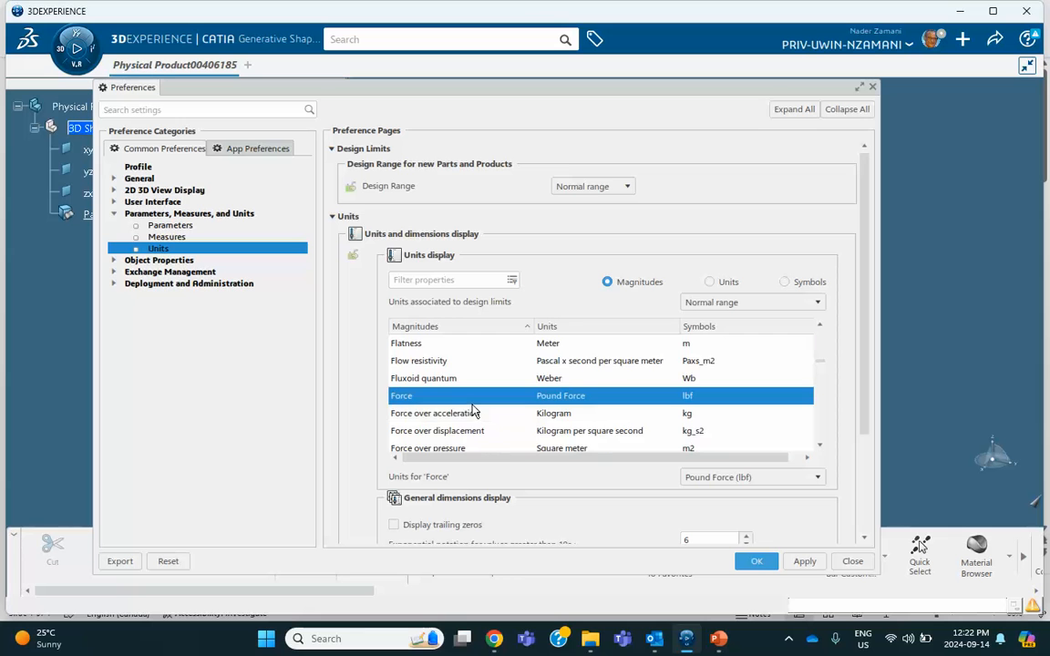
scroll(471, 410, "down", 2)
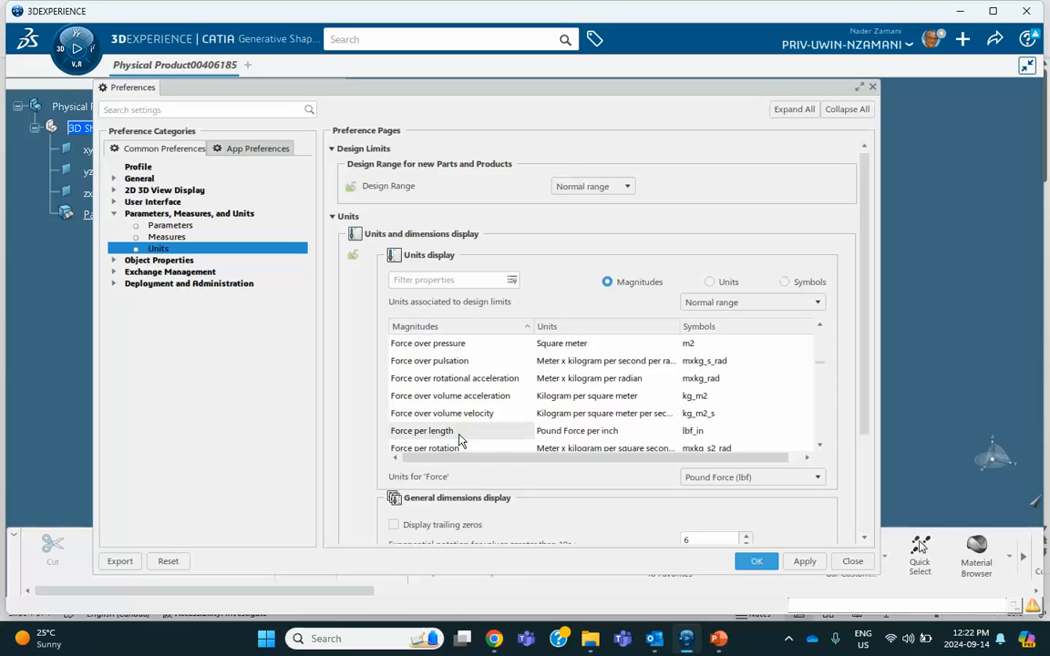
left_click(459, 434)
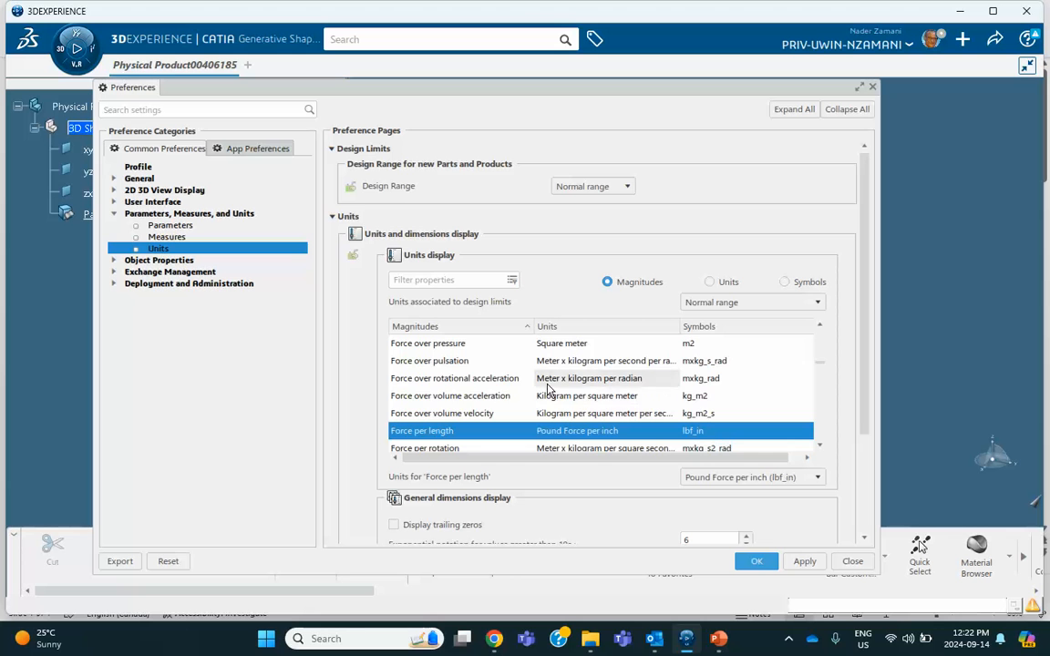
Step: Find the Stress magnitude in the units list and select it to check its unit
scroll(460, 378, "down", 1)
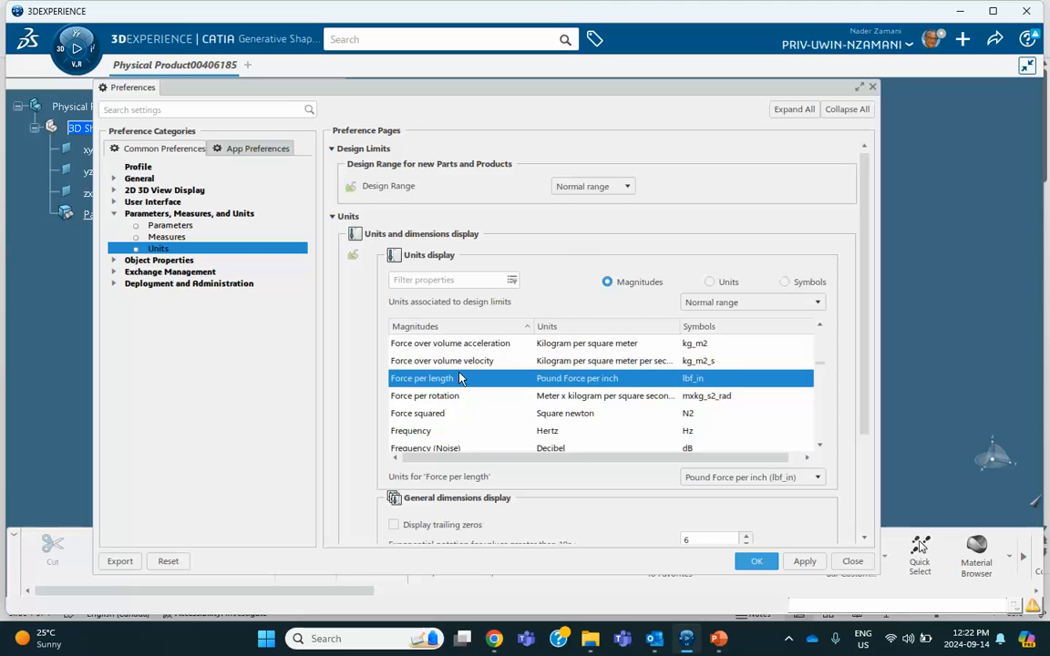
scroll(461, 378, "down", 20)
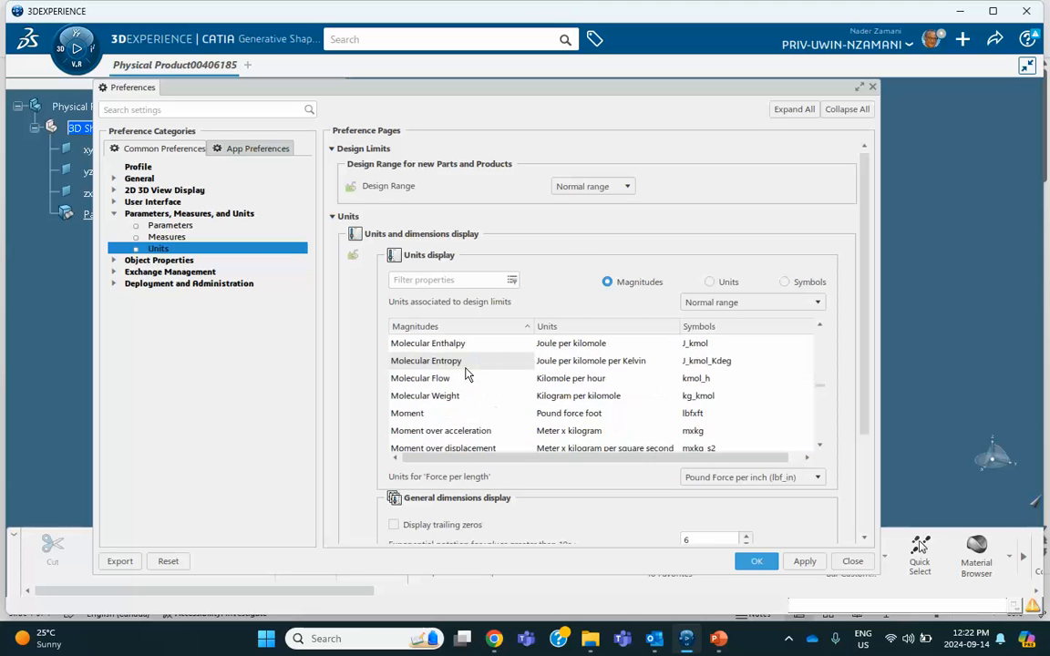
scroll(466, 374, "down", 15)
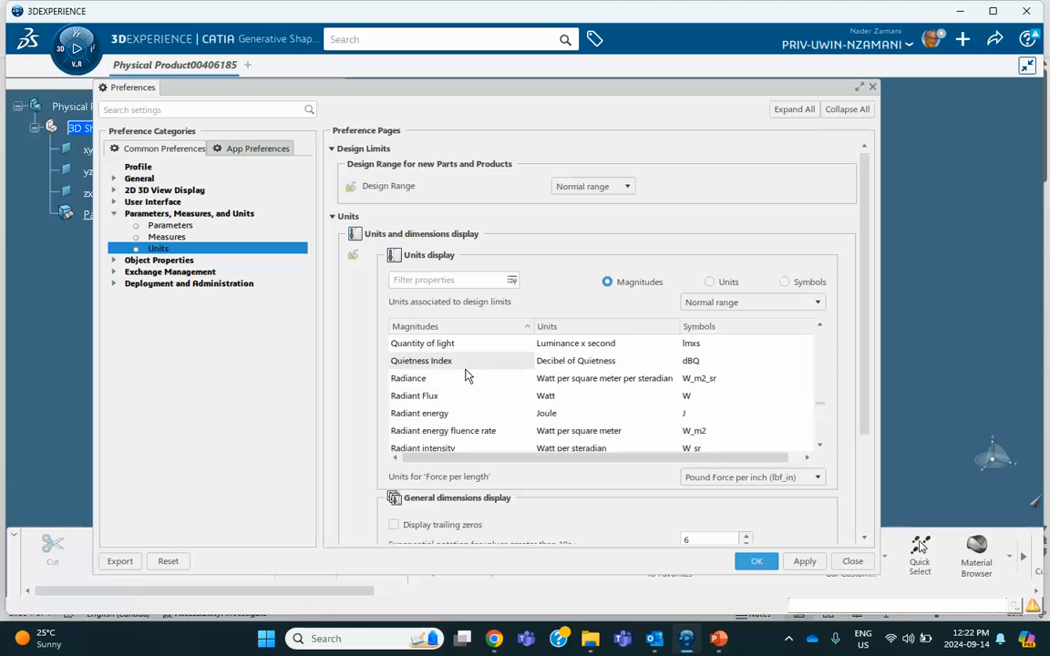
scroll(466, 373, "down", 15)
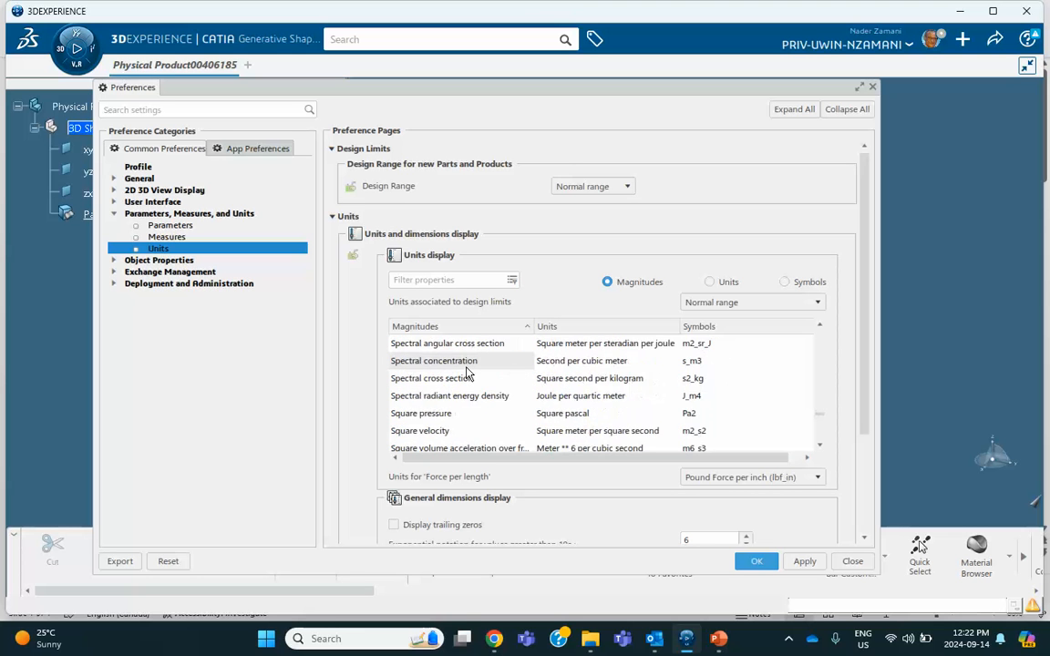
scroll(466, 374, "down", 3)
scroll(466, 373, "down", 5)
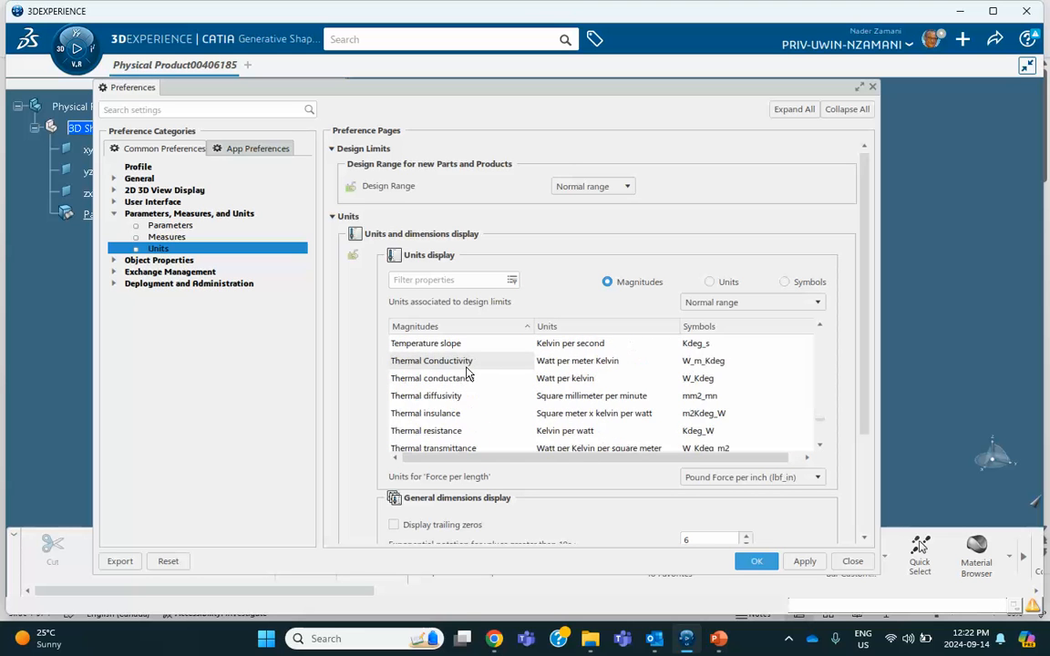
scroll(465, 374, "up", 4)
scroll(466, 373, "up", 3)
scroll(466, 373, "down", 3)
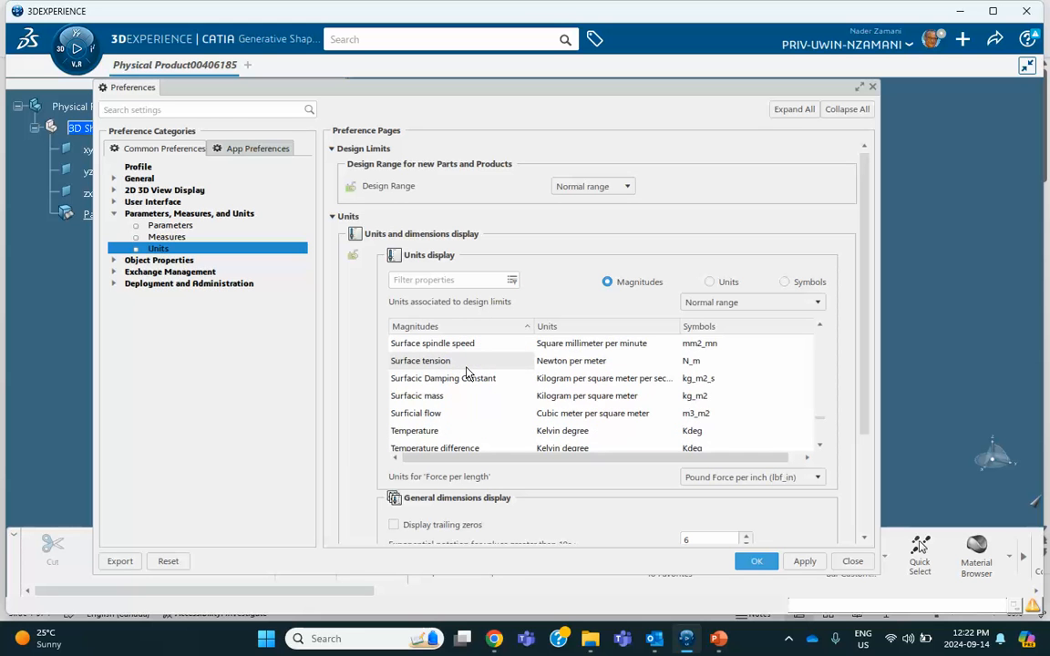
scroll(466, 374, "up", 5)
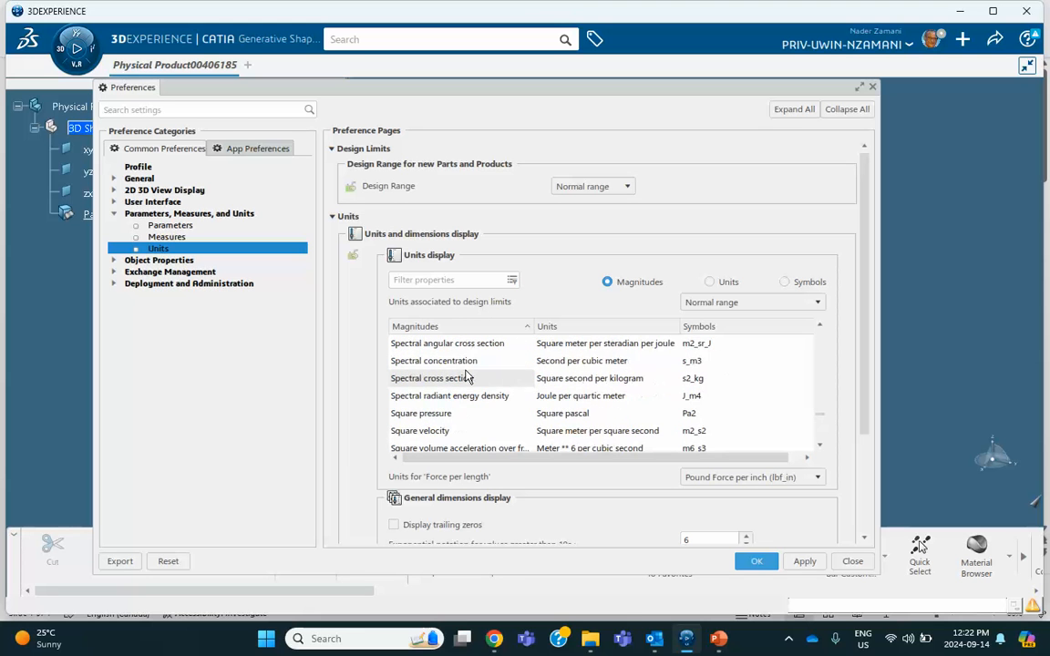
scroll(465, 376, "down", 3)
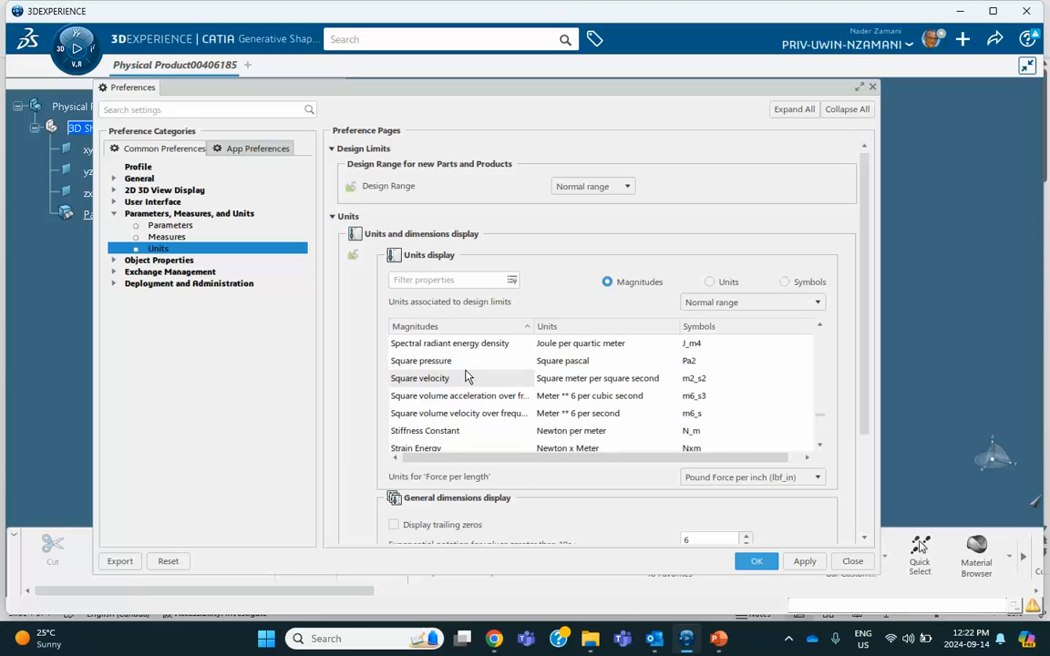
scroll(422, 436, "down", 3)
left_click(416, 434)
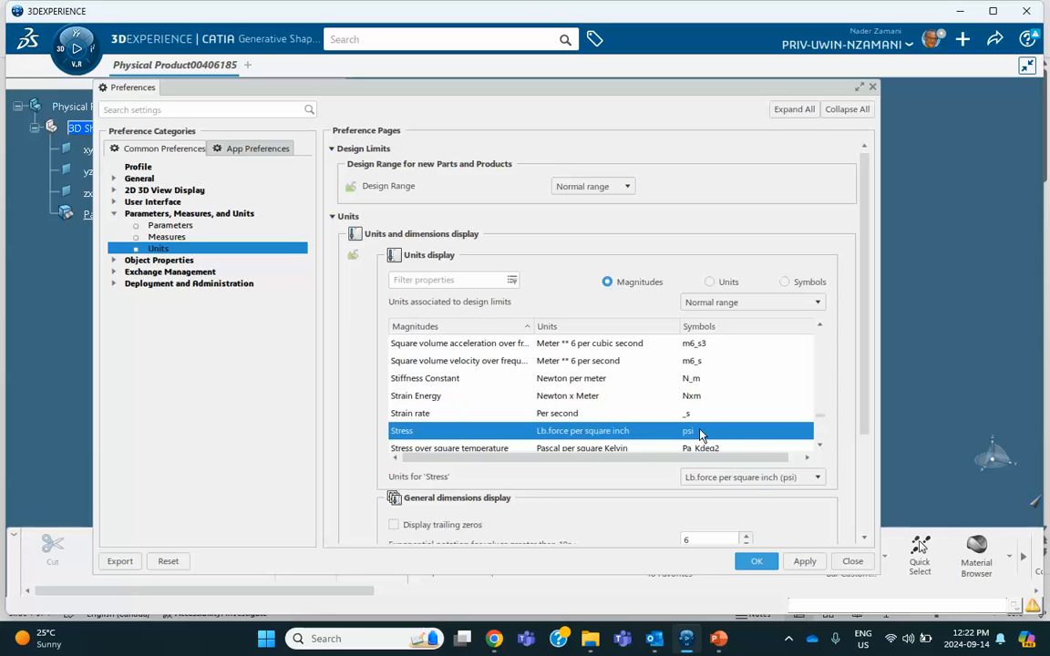
Step: Review the units available for Stress, keep Lb.force per square inch (psi), and accept the preferences
left_click(820, 480)
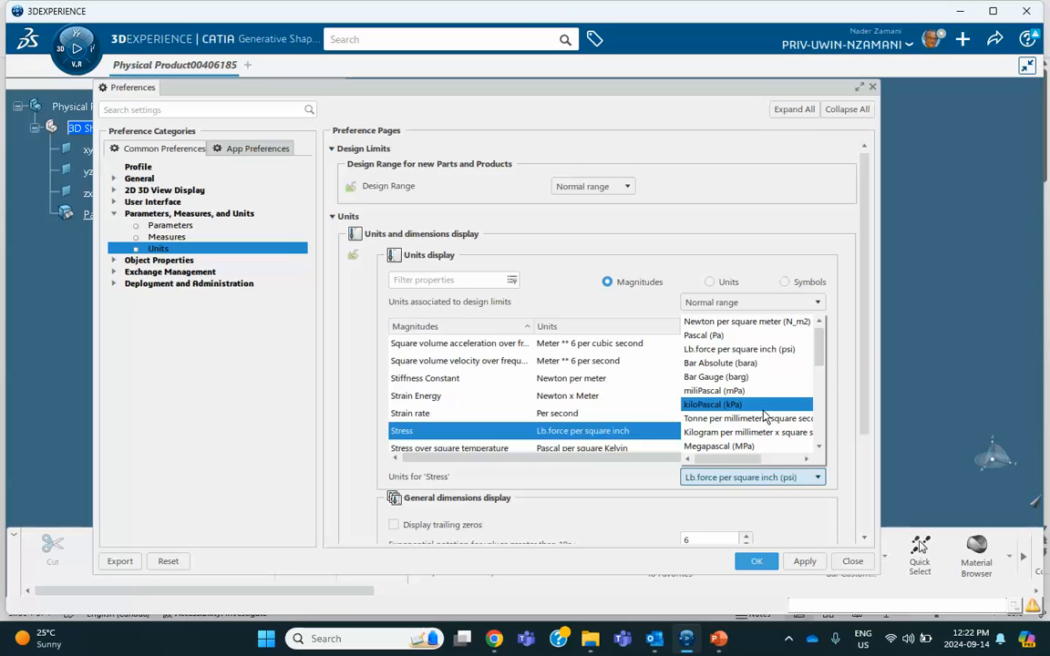
scroll(720, 420, "down", 2)
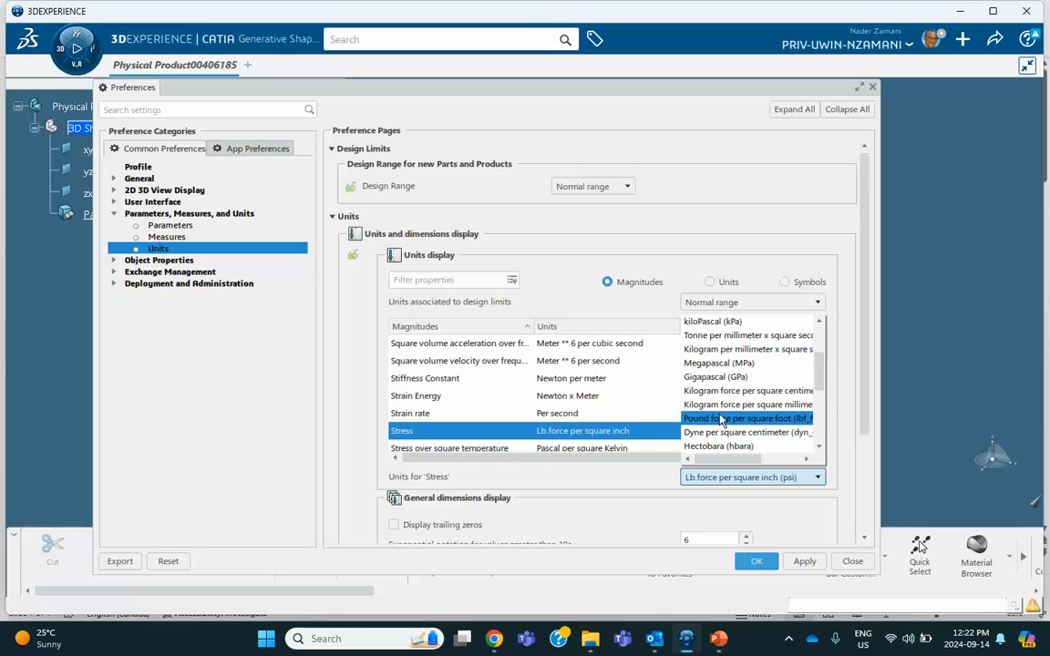
scroll(743, 390, "down", 3)
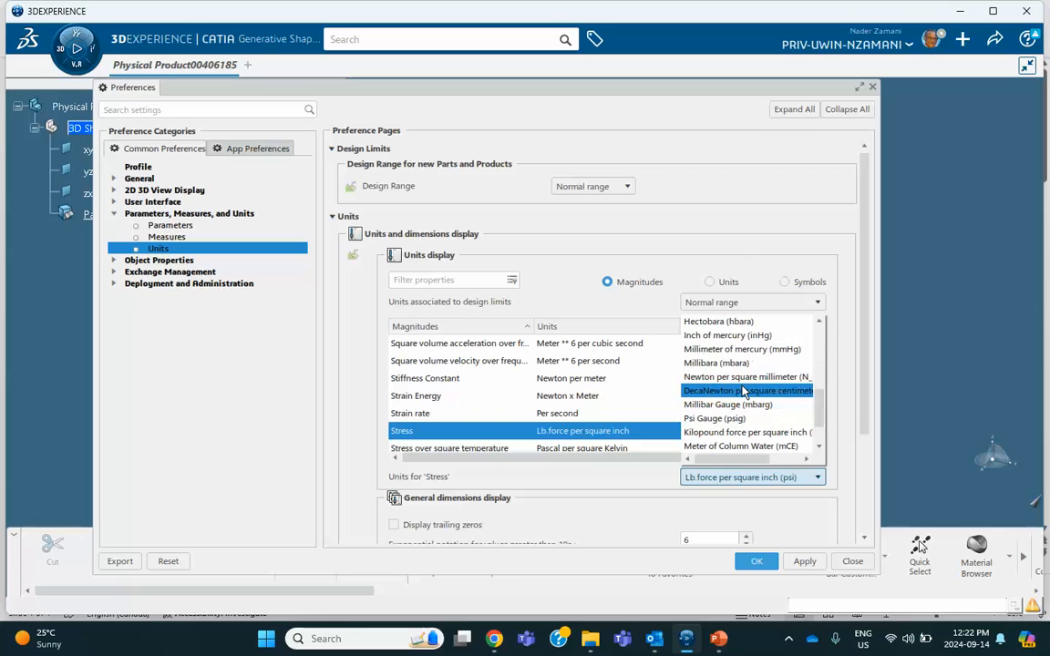
scroll(742, 391, "down", 1)
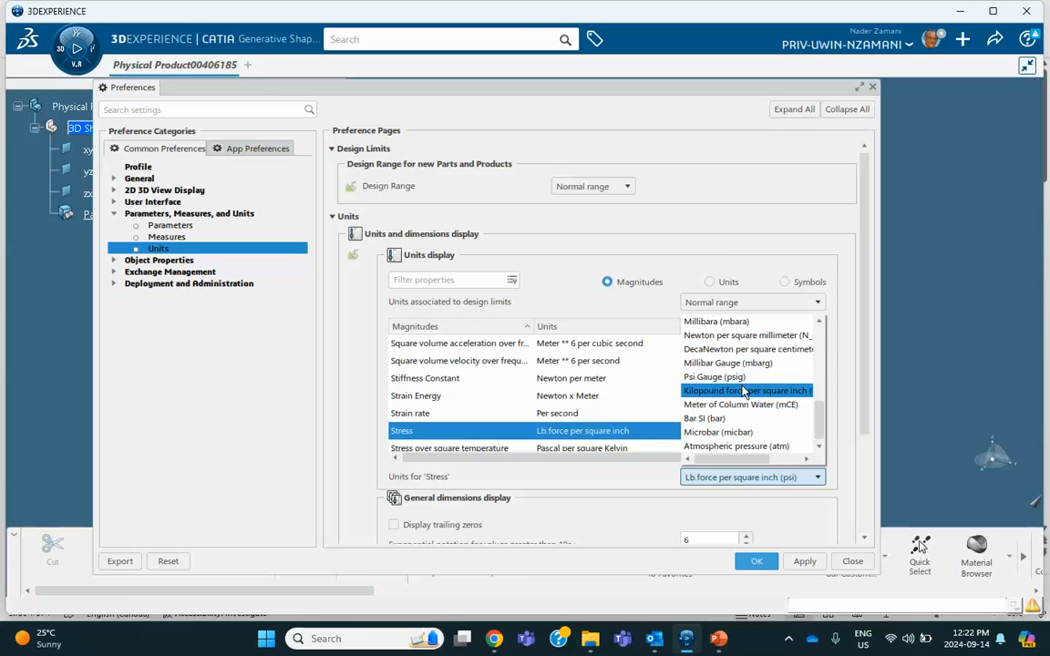
scroll(742, 391, "up", 5)
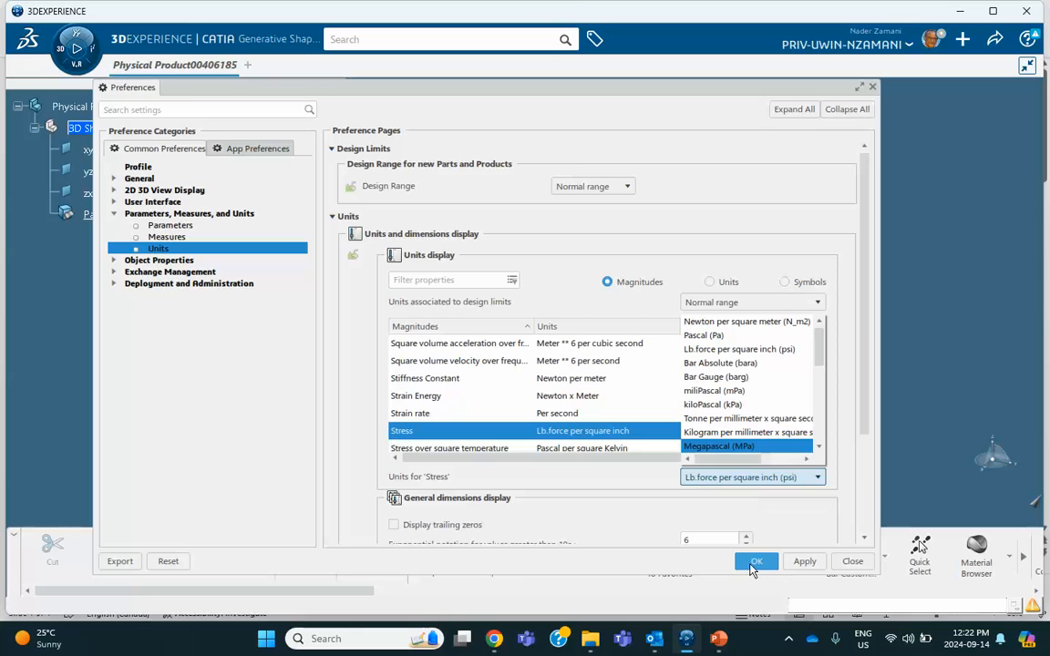
left_click(753, 562)
left_click(753, 562)
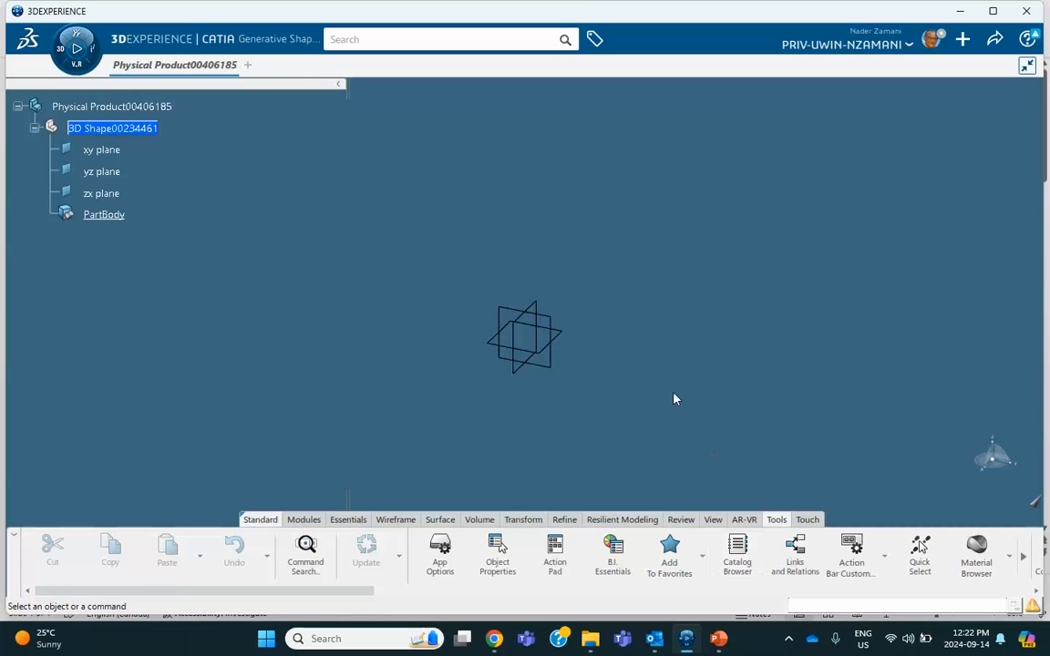
Step: Start a sketch on the upright reference plane and draw a horizontal line about 5.96 in long from the vertical axis, above the origin
left_click(554, 324)
left_click(656, 267)
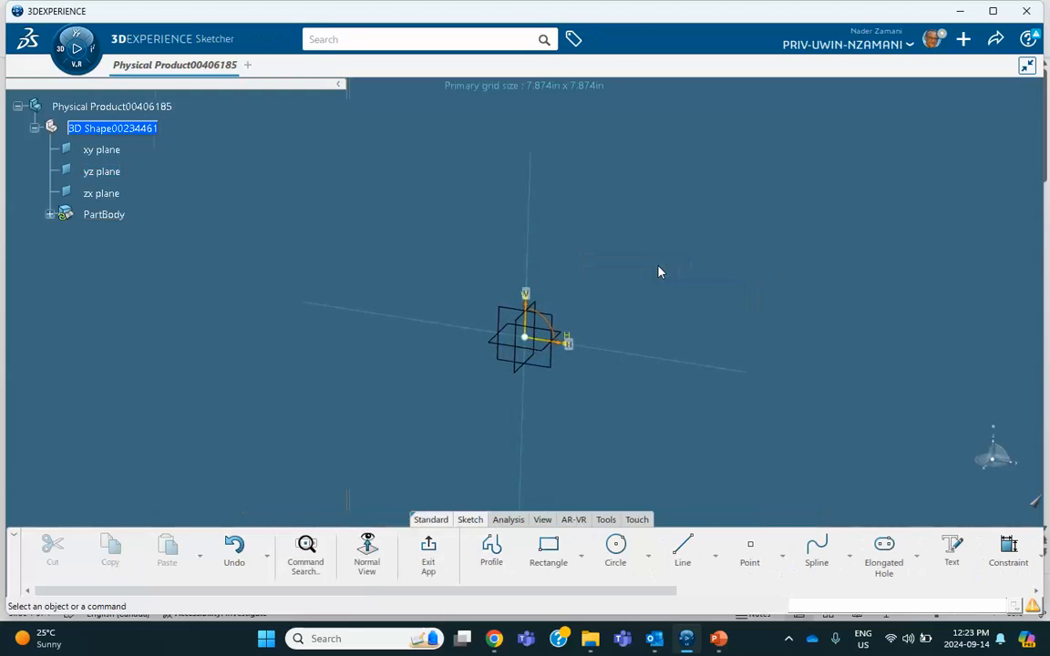
left_click(691, 552)
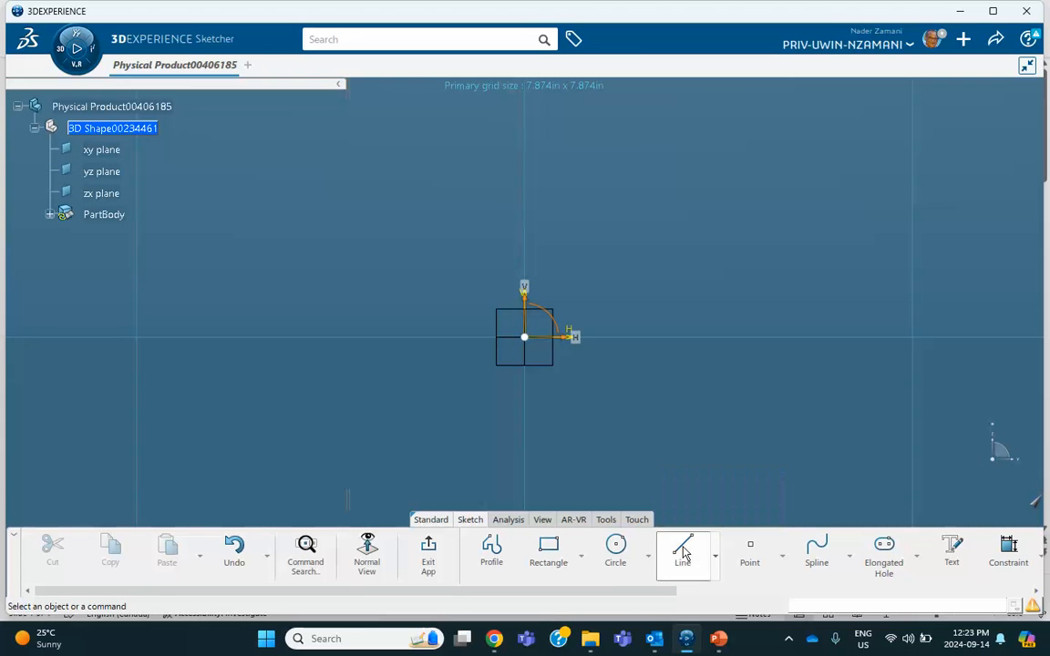
left_click(525, 180)
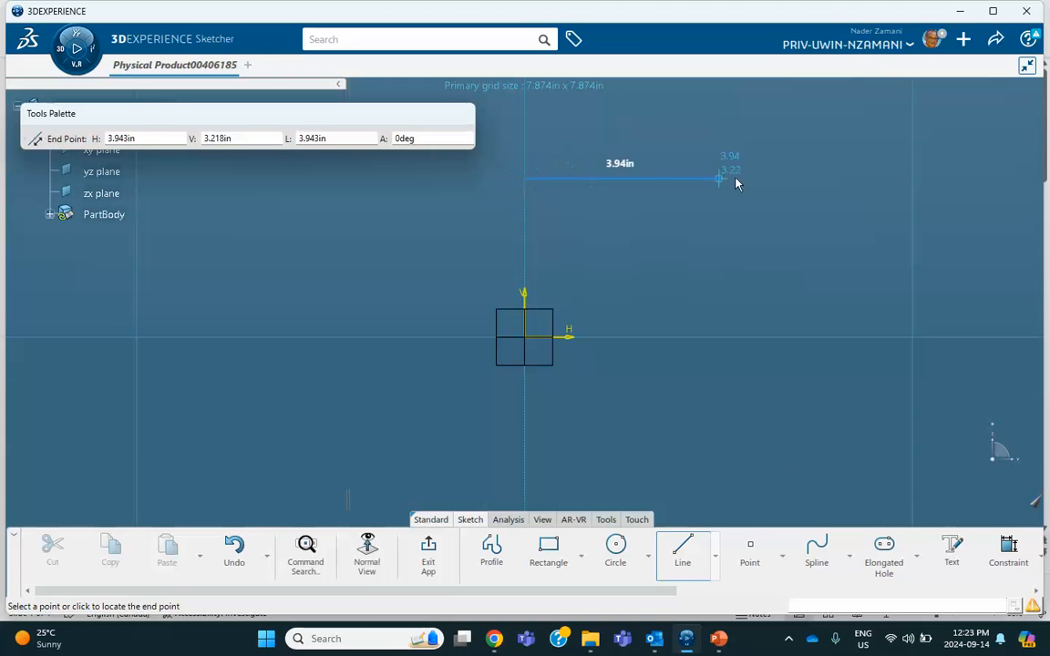
left_click(819, 181)
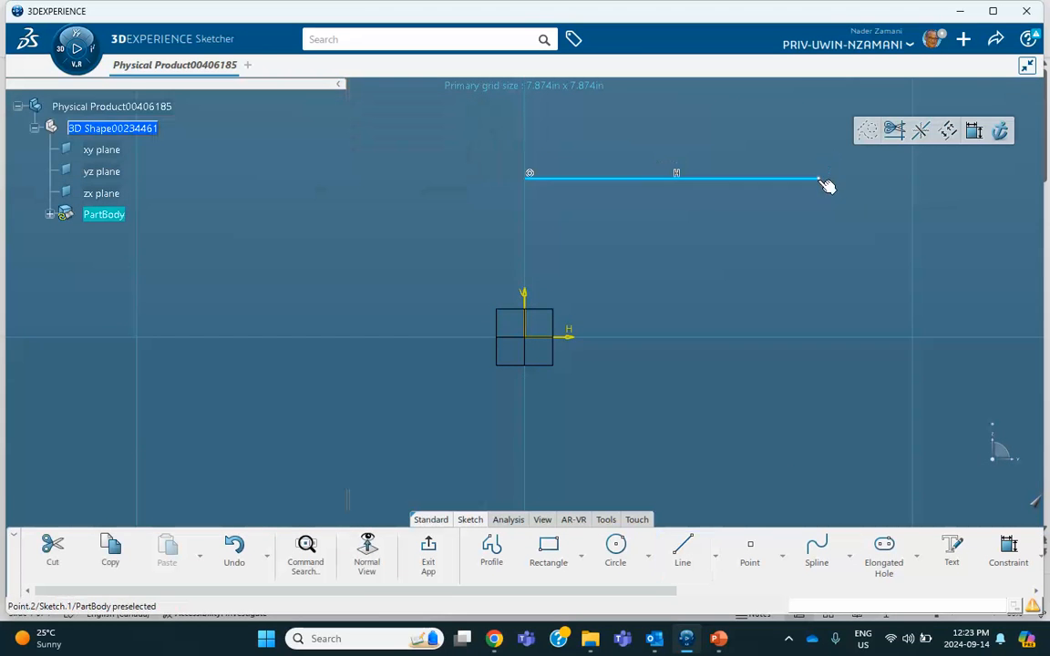
Step: Dimension the horizontal line's length, set it to 120 in, and exit the sketch
left_click(977, 128)
left_click(747, 250)
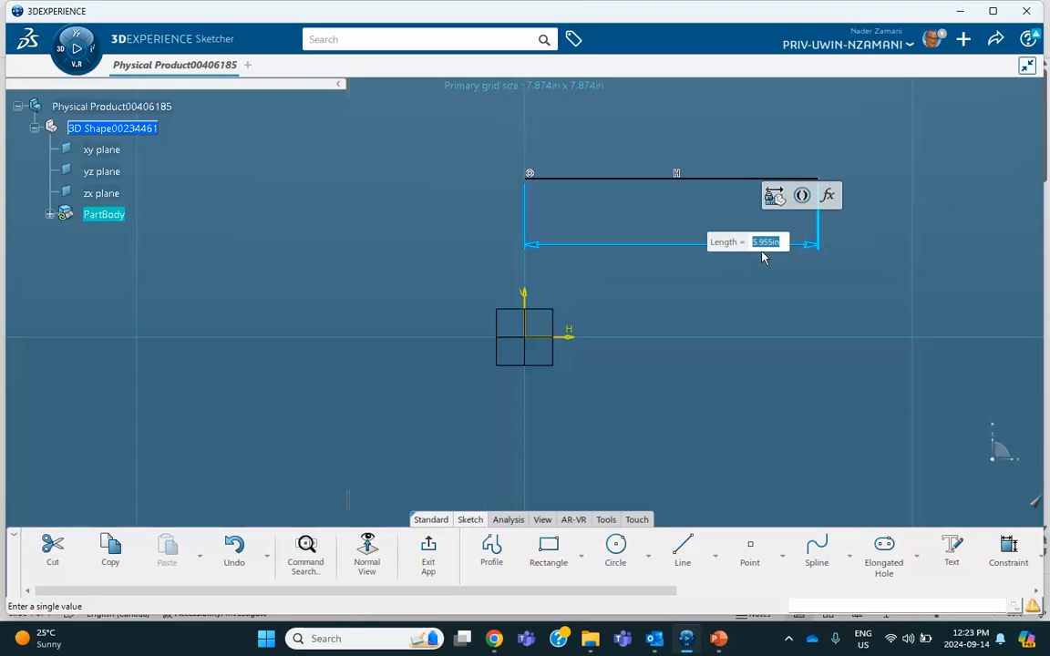
type("120in")
key("Return")
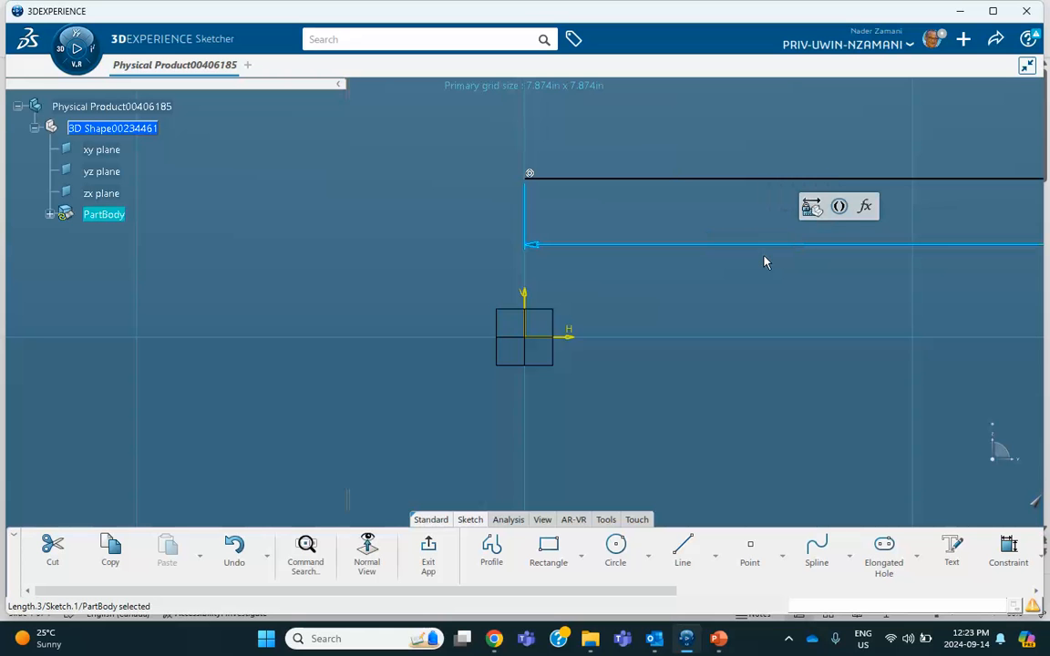
mouse_move(792, 345)
middle_mouse_down()
mouse_move(783, 315)
mouse_move(495, 328)
mouse_move(553, 450)
mouse_move(526, 387)
mouse_move(511, 405)
mouse_move(576, 436)
mouse_move(537, 375)
mouse_move(531, 334)
mouse_move(572, 328)
mouse_move(581, 375)
mouse_move(649, 395)
mouse_move(581, 388)
middle_mouse_up()
left_click(571, 328)
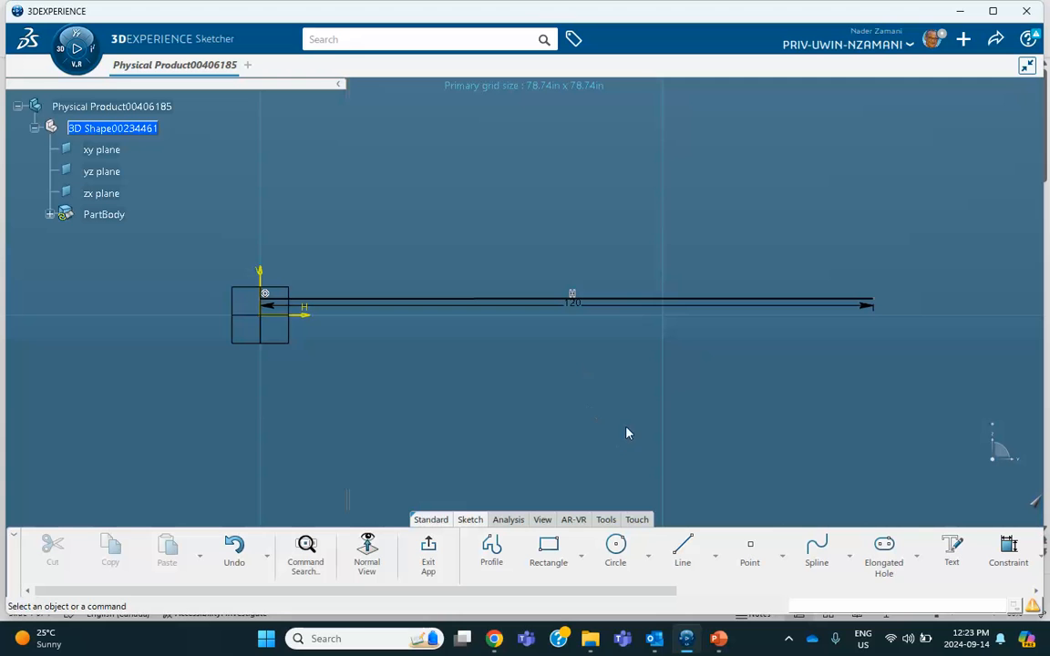
left_click(428, 550)
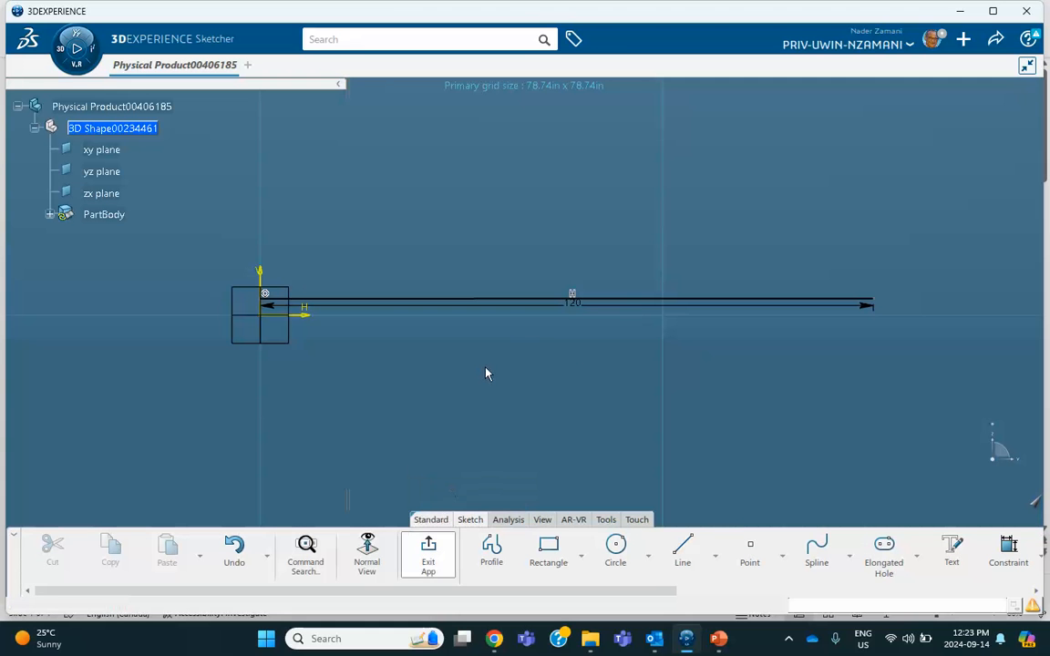
left_click(421, 377)
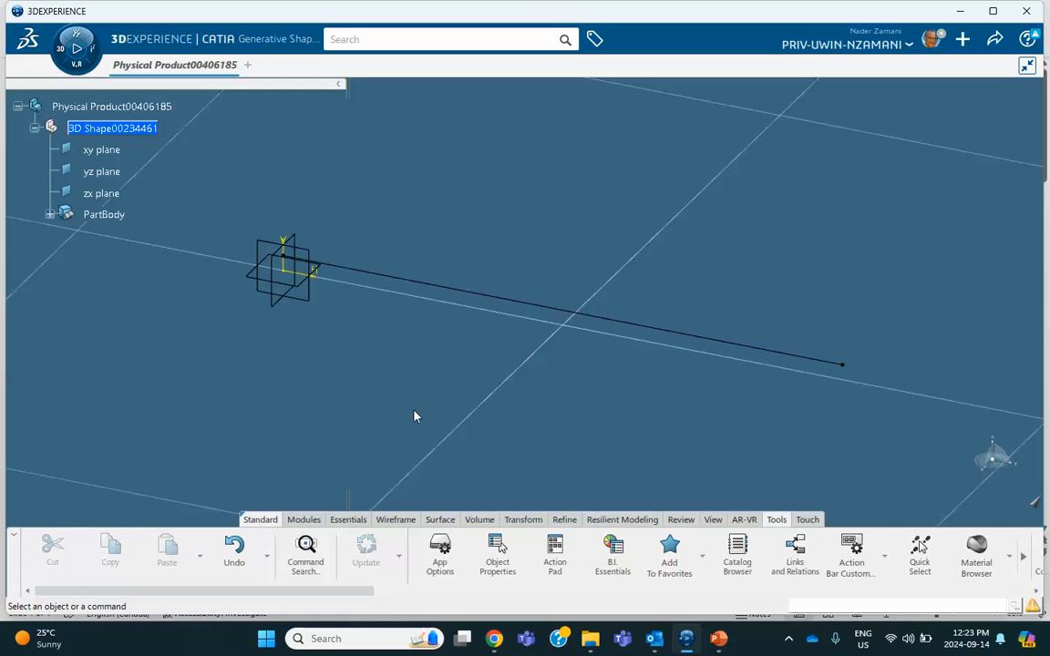
Step: Reopen the line's sketch, move the 120 in line upward away from the origin planes, and exit the sketch
double_click(415, 289)
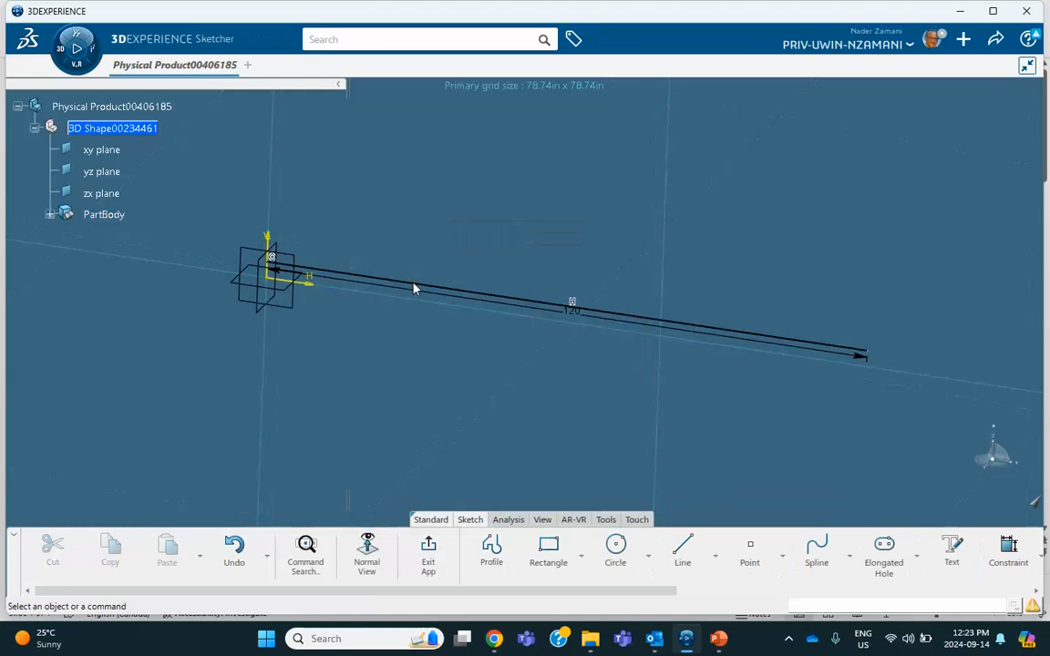
left_click_drag(480, 302, 483, 182)
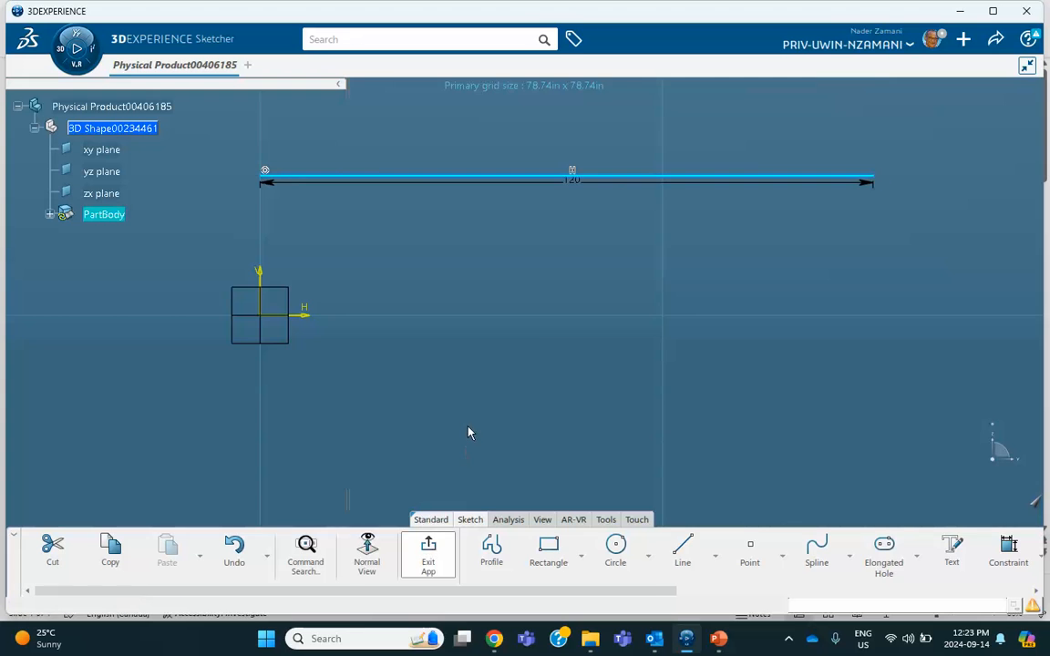
left_click(442, 384)
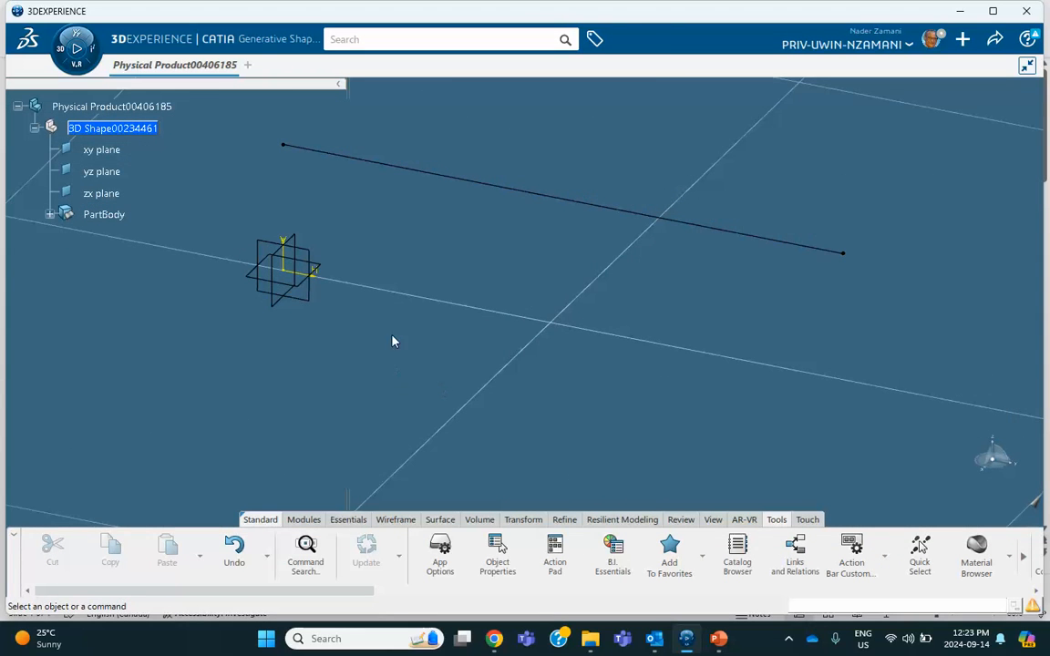
Step: Create a Join from the sketched line with the default options and expand PartBody in the tree
middle_click_drag(391, 340, 389, 359)
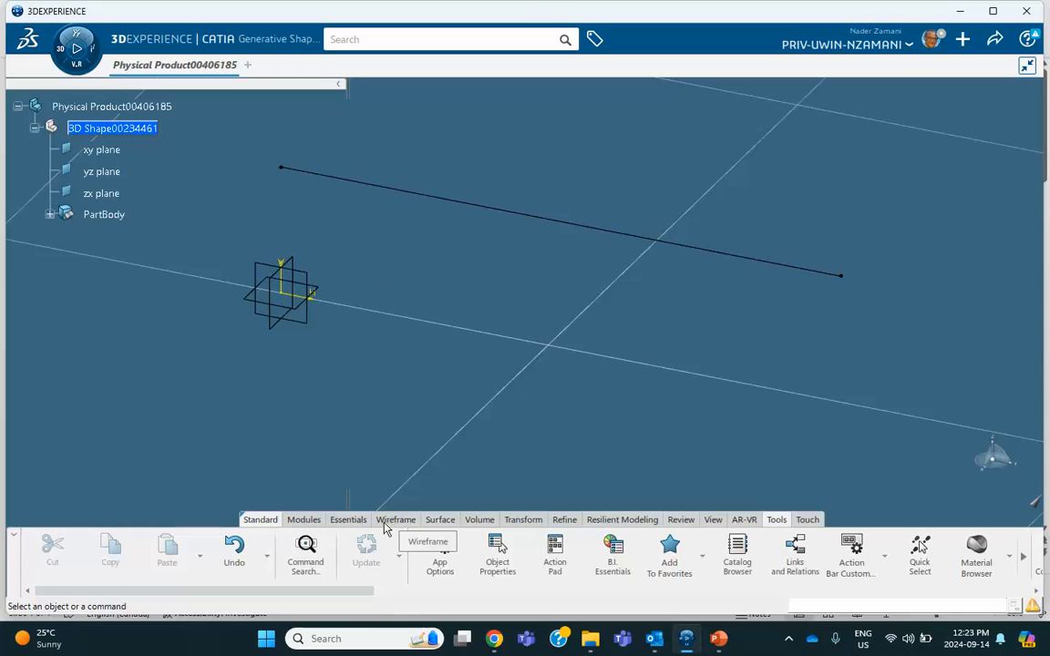
left_click(525, 520)
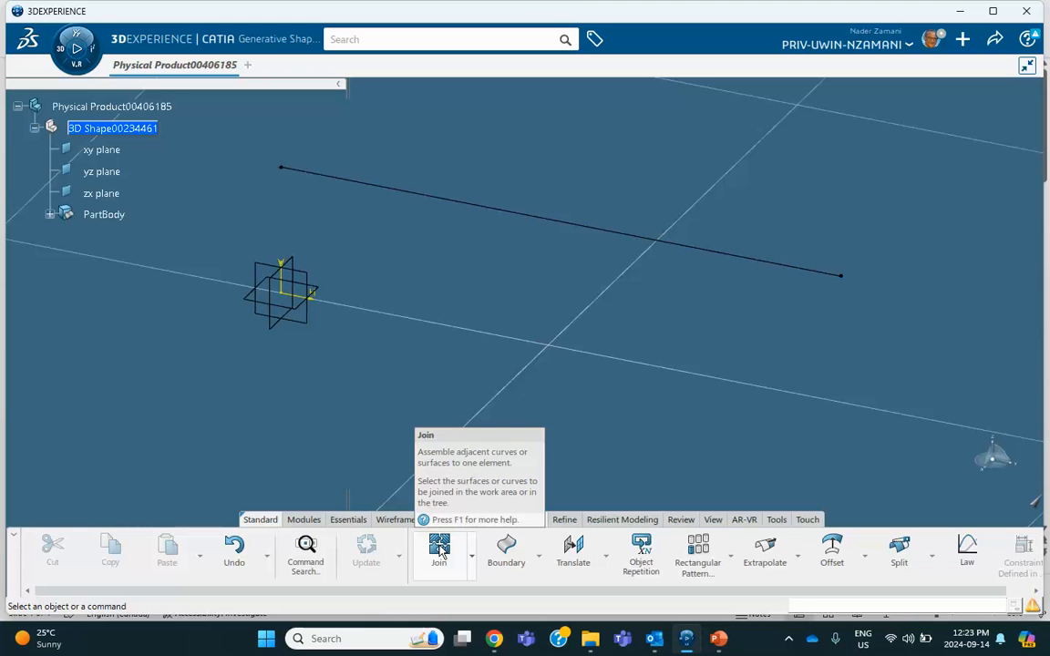
left_click(439, 549)
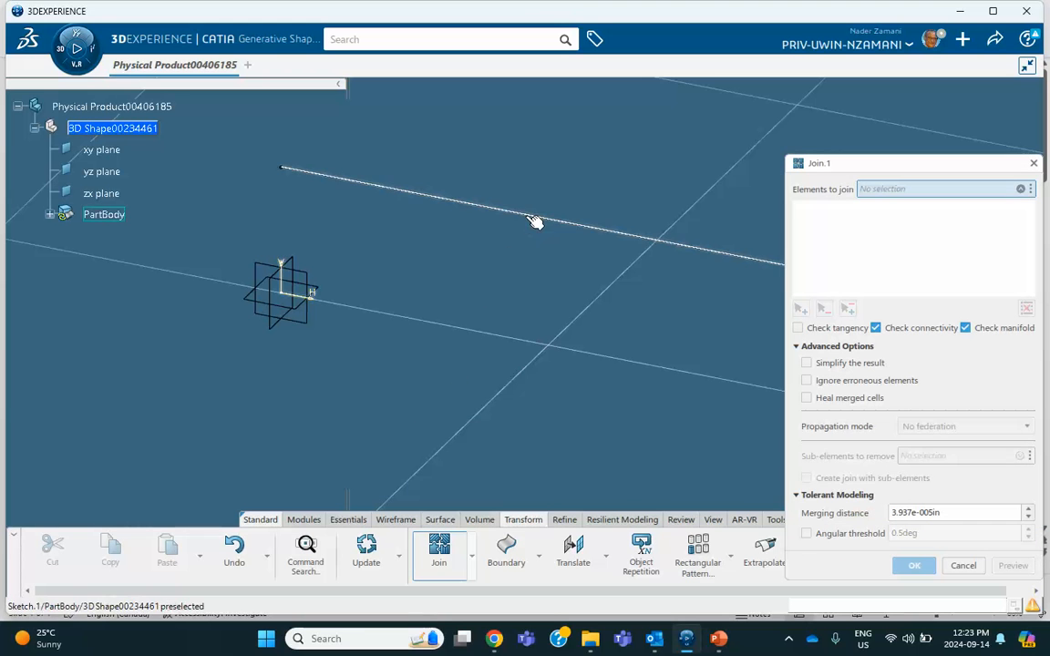
left_click(535, 223)
left_click(914, 565)
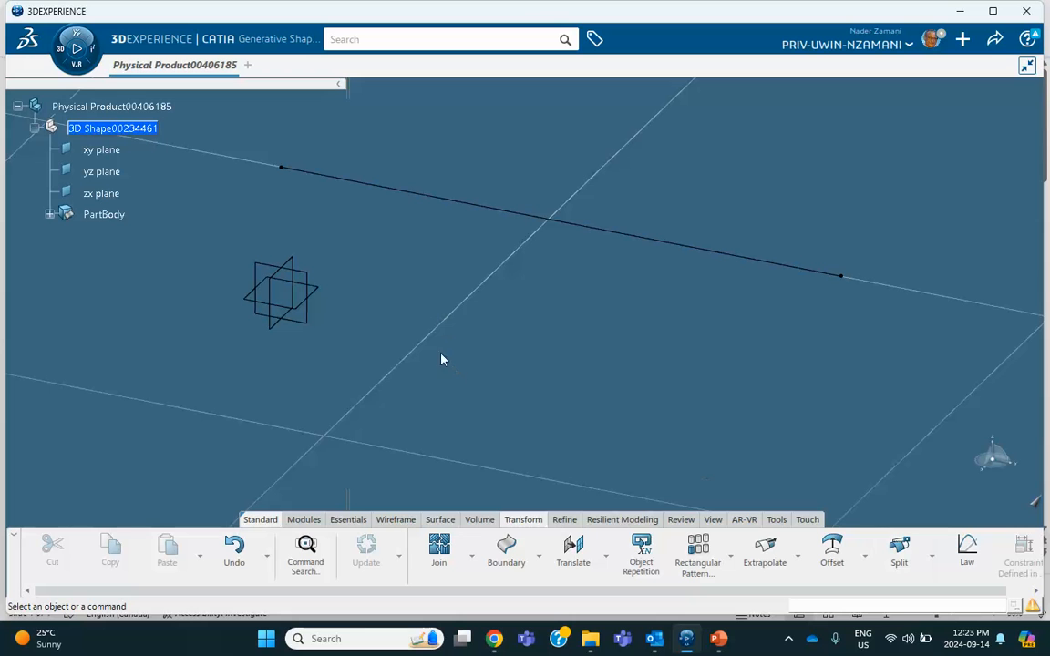
left_click(50, 215)
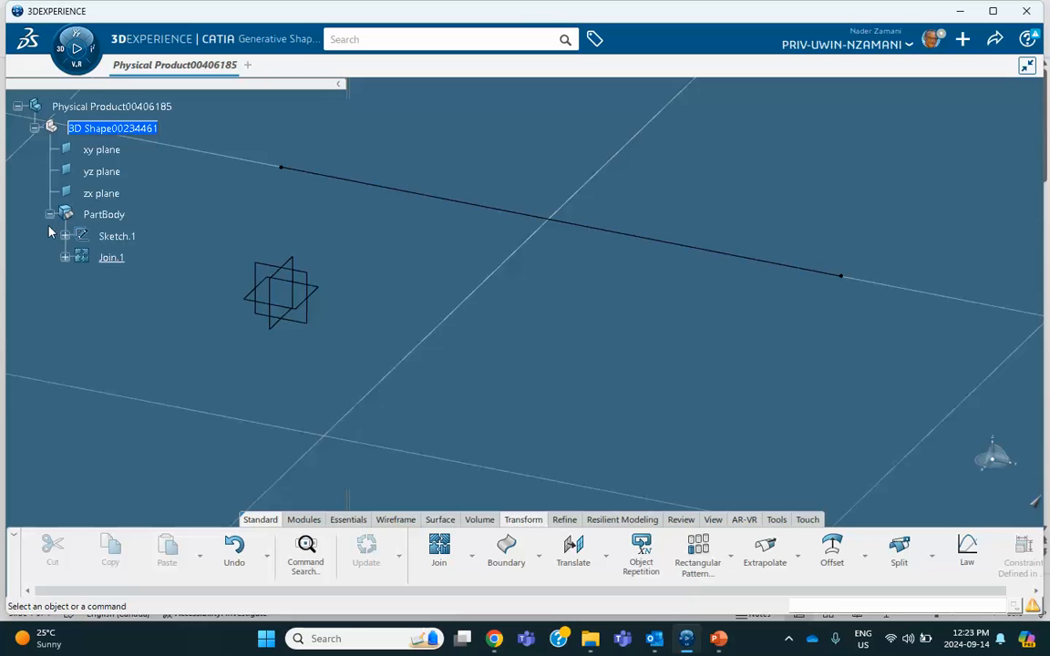
Step: Create one core material named "join or not steel" with only the Simulation Domain enabled
left_click(775, 520)
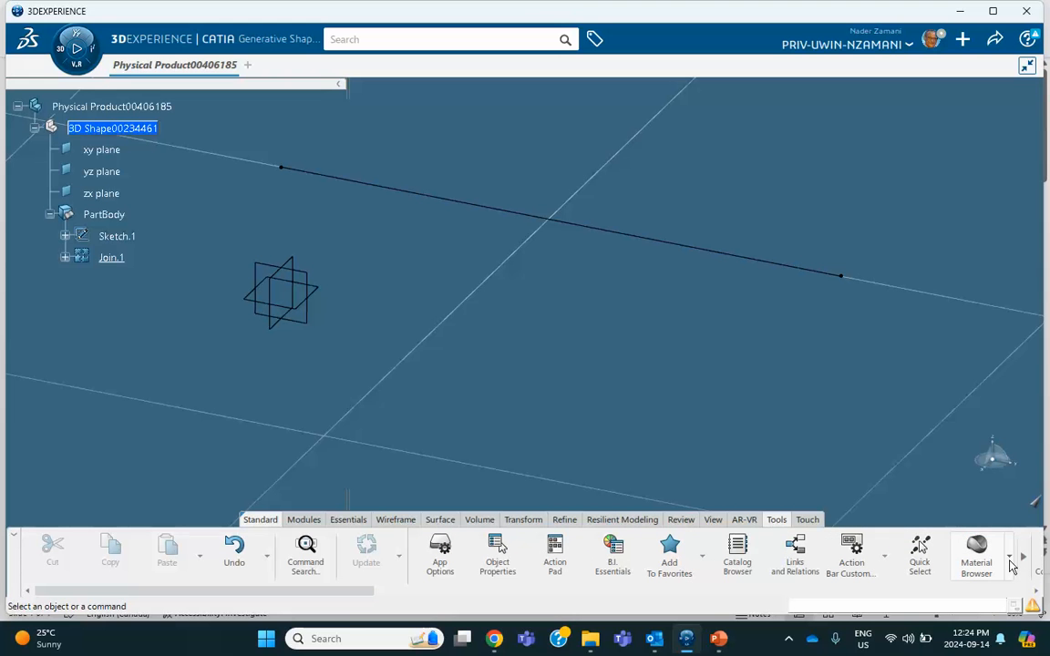
left_click(1009, 560)
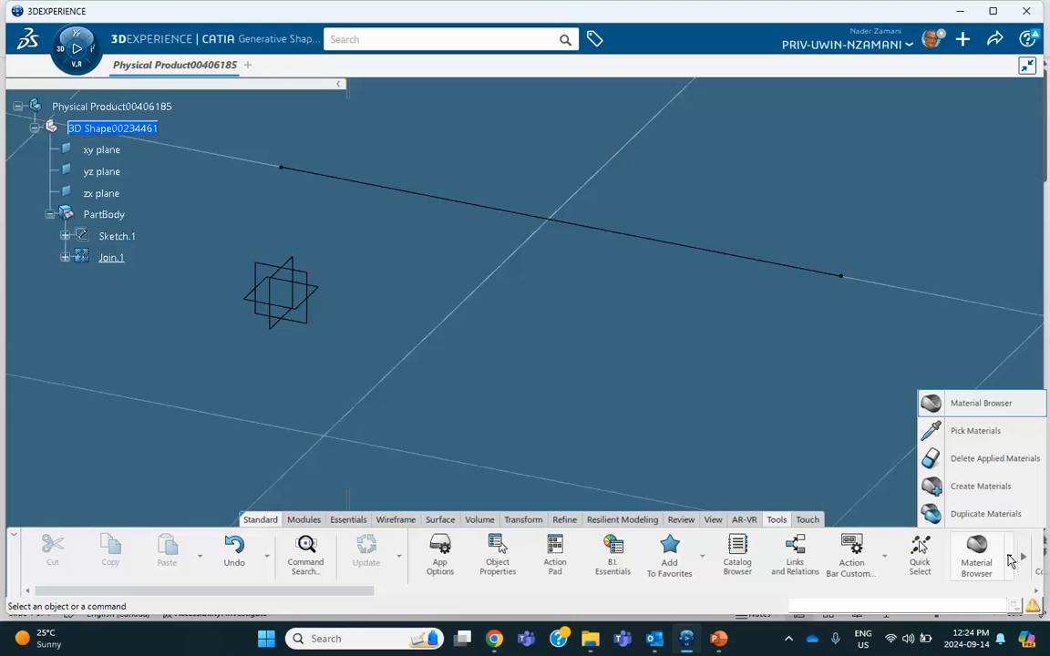
left_click(968, 489)
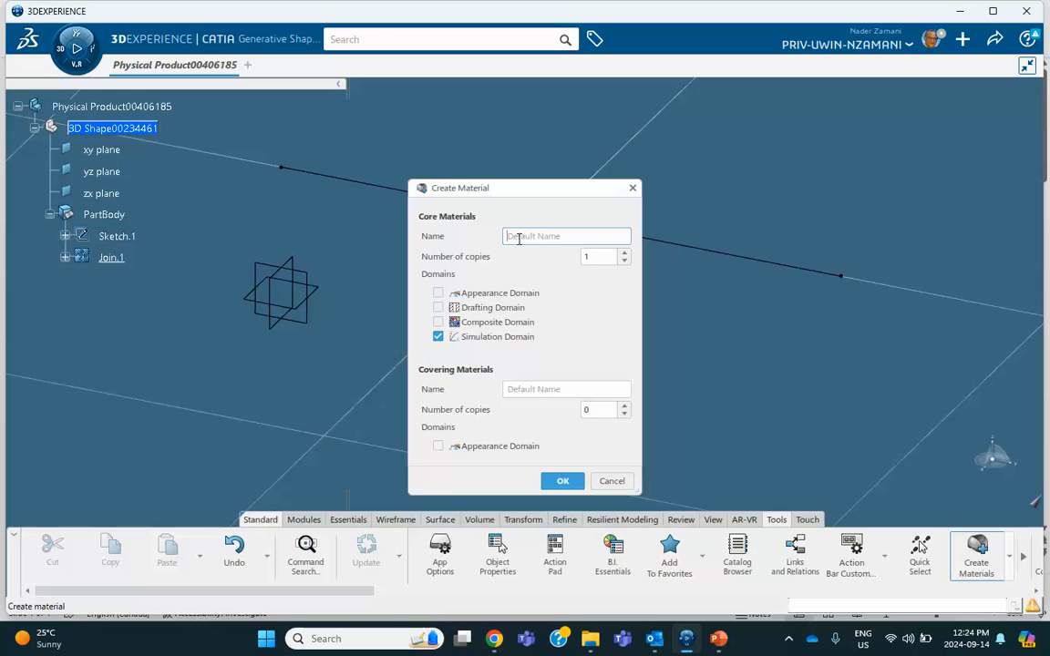
type("join or not steel")
left_click(562, 480)
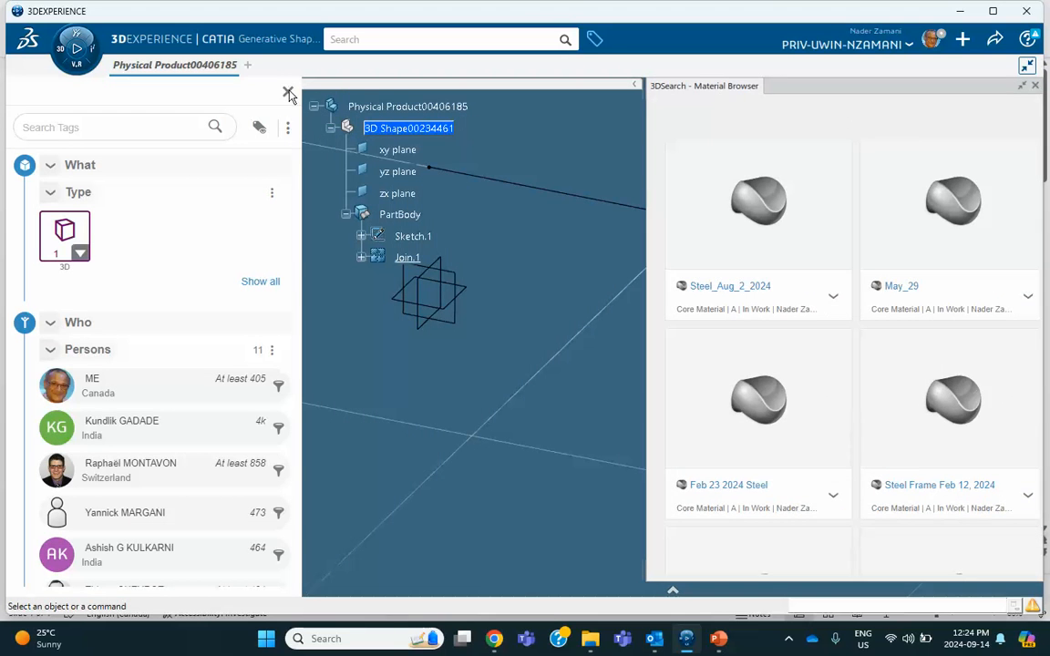
Step: Apply the "join or not steel" material to the physical product at the root of the tree and show it under Materials
left_click(288, 94)
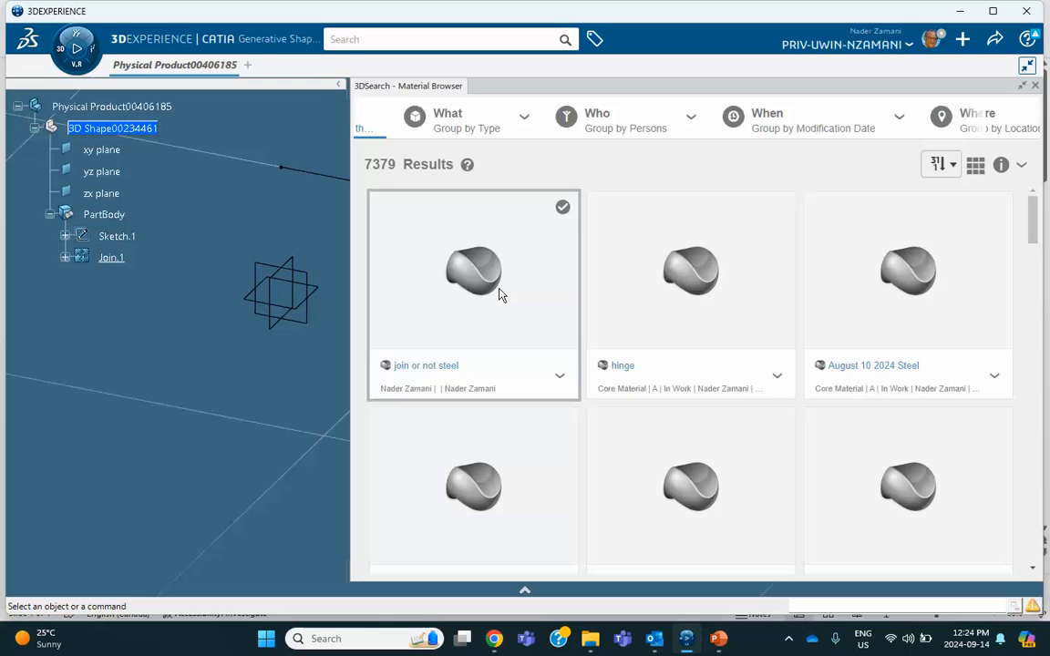
left_click_drag(424, 245, 146, 98)
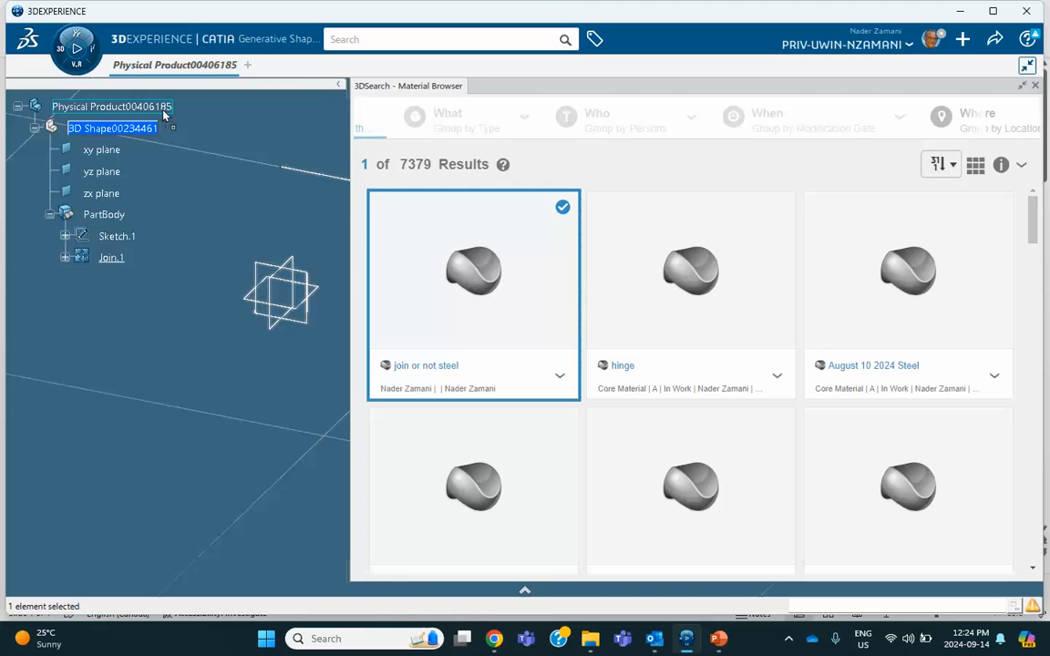
left_click(1034, 86)
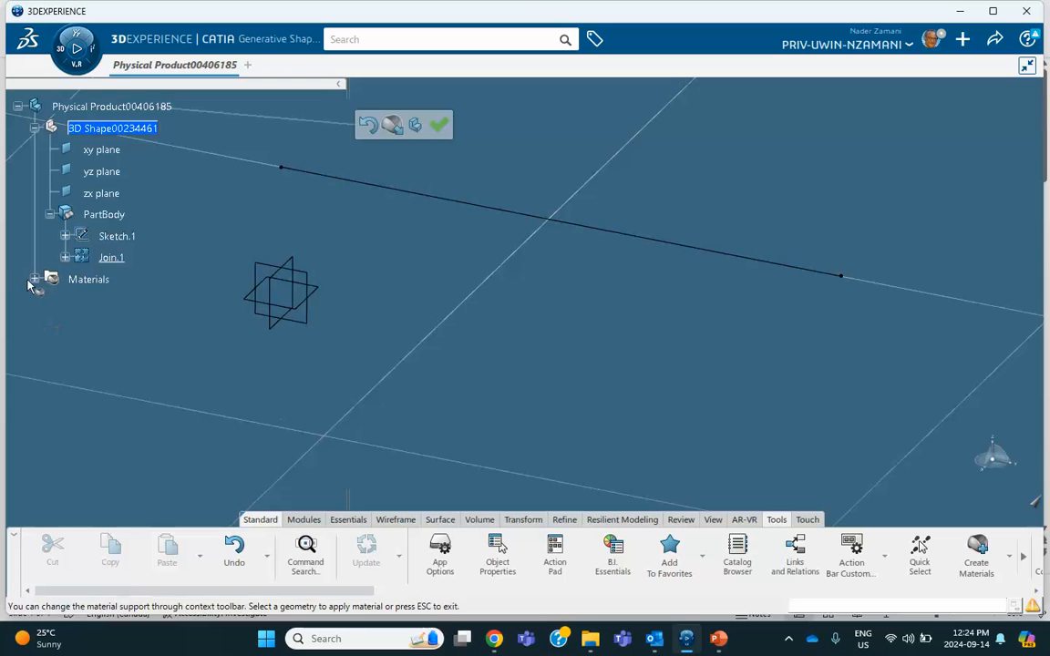
left_click(34, 279)
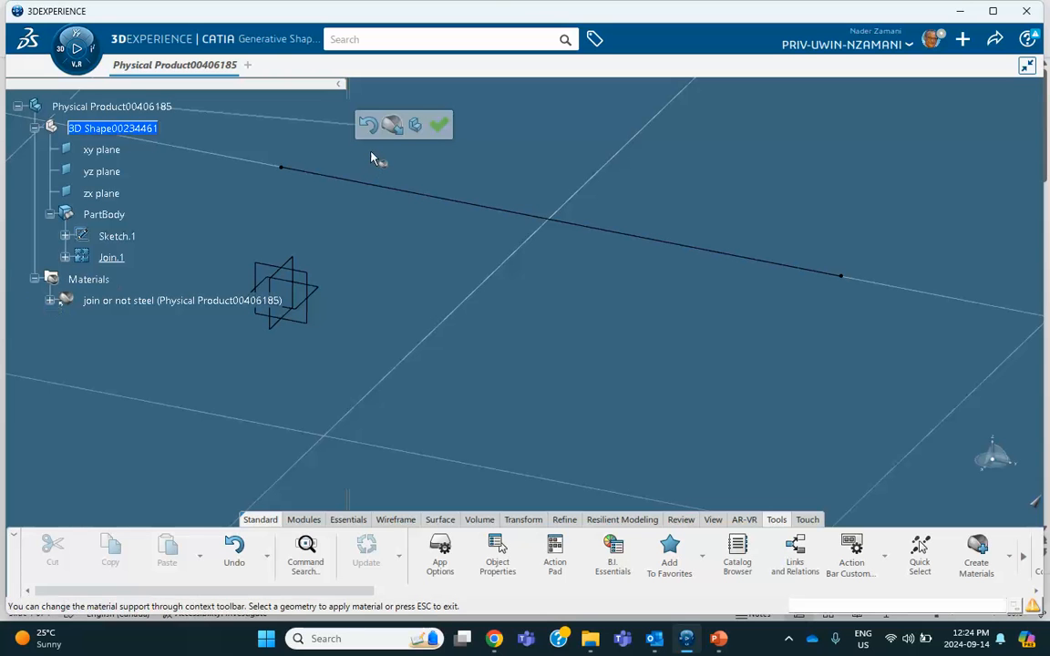
left_click(438, 124)
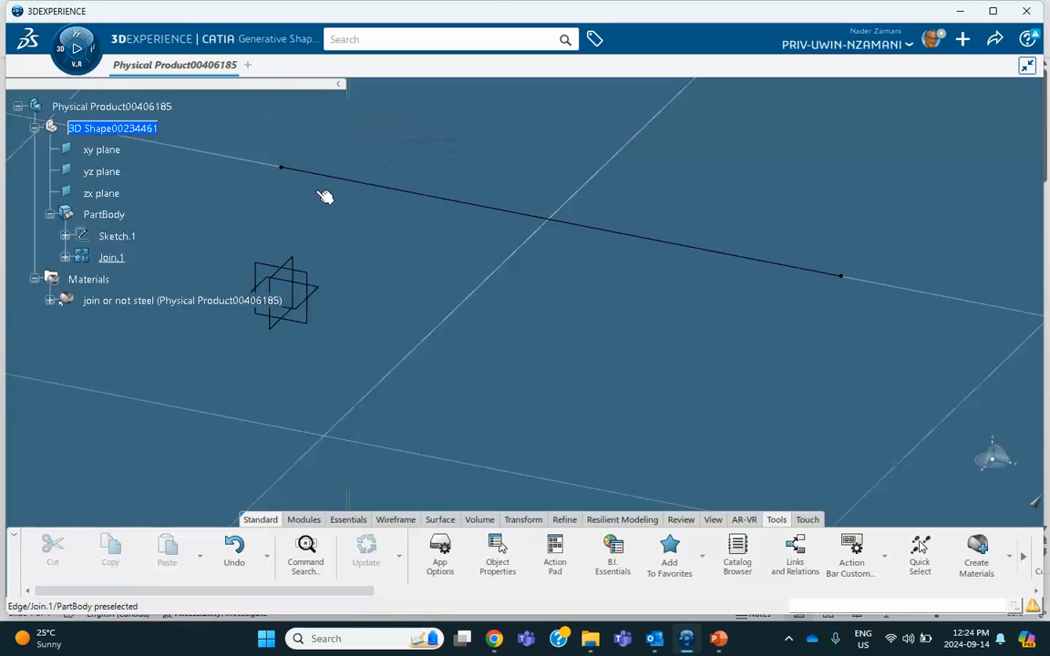
Step: Open the simulation domain of "join or not steel" and enable the Elastic option under Structures, Abaqus Multiphysics, Mechanical, Elasticity
left_click(49, 300)
left_click(119, 322)
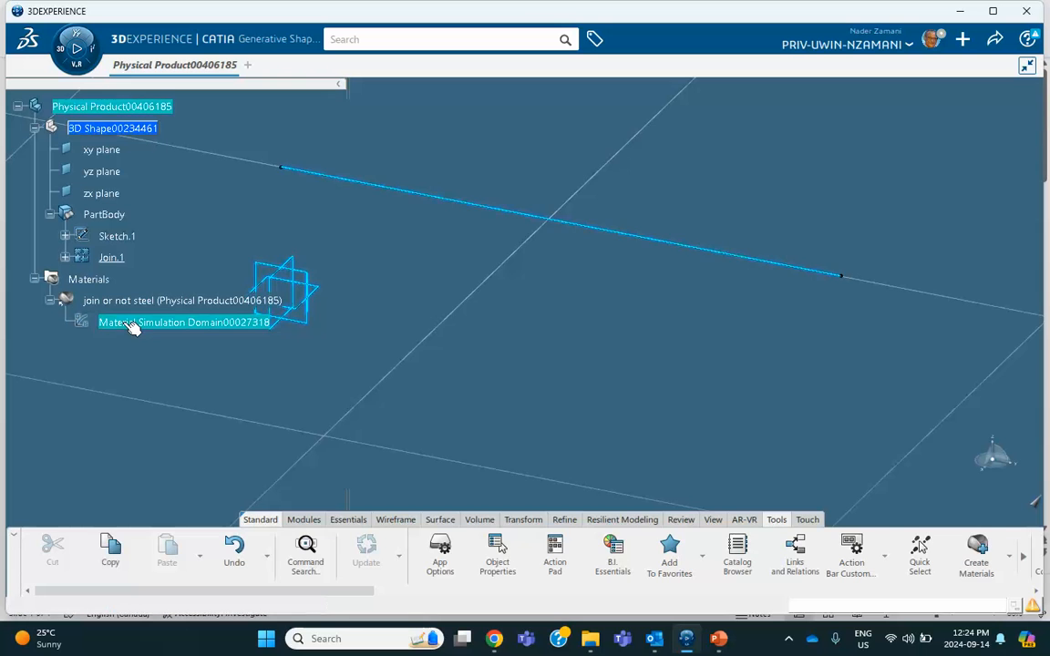
double_click(125, 324)
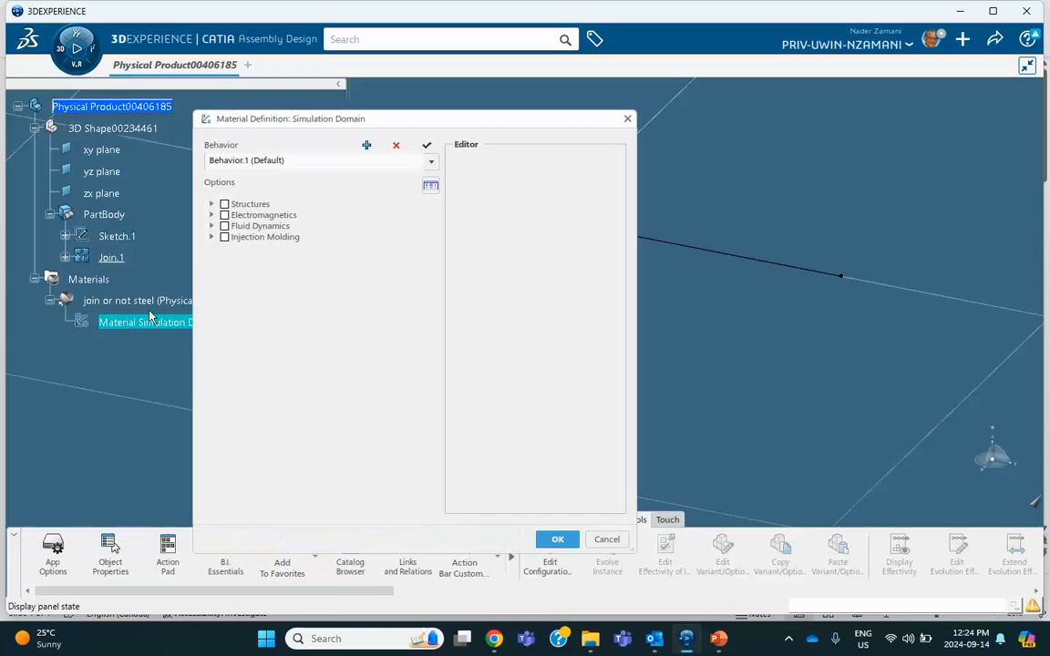
left_click(212, 204)
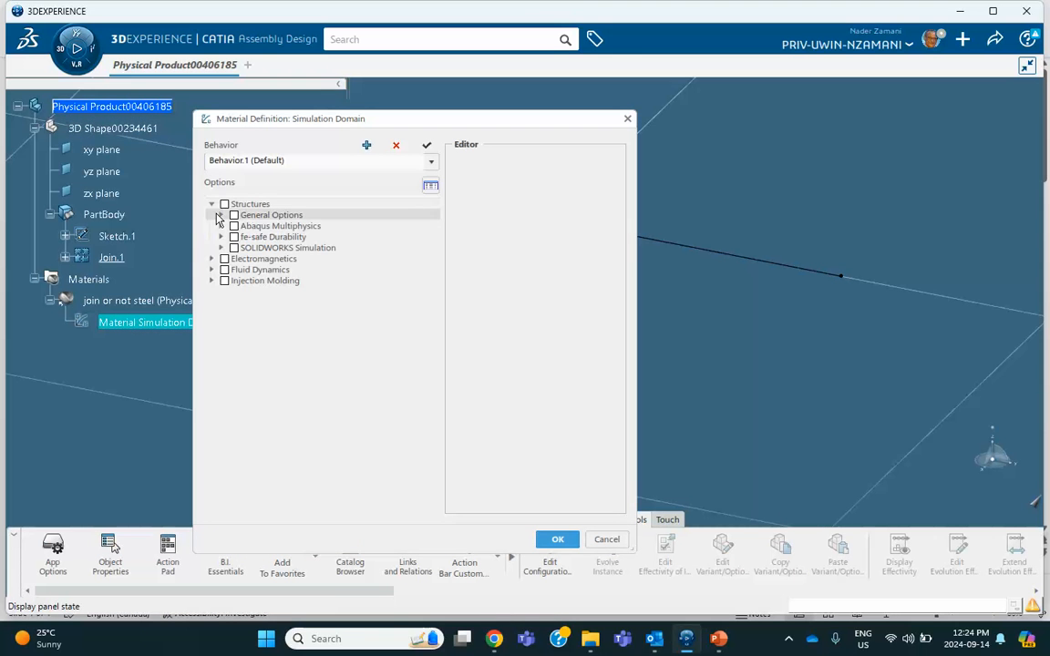
left_click(220, 226)
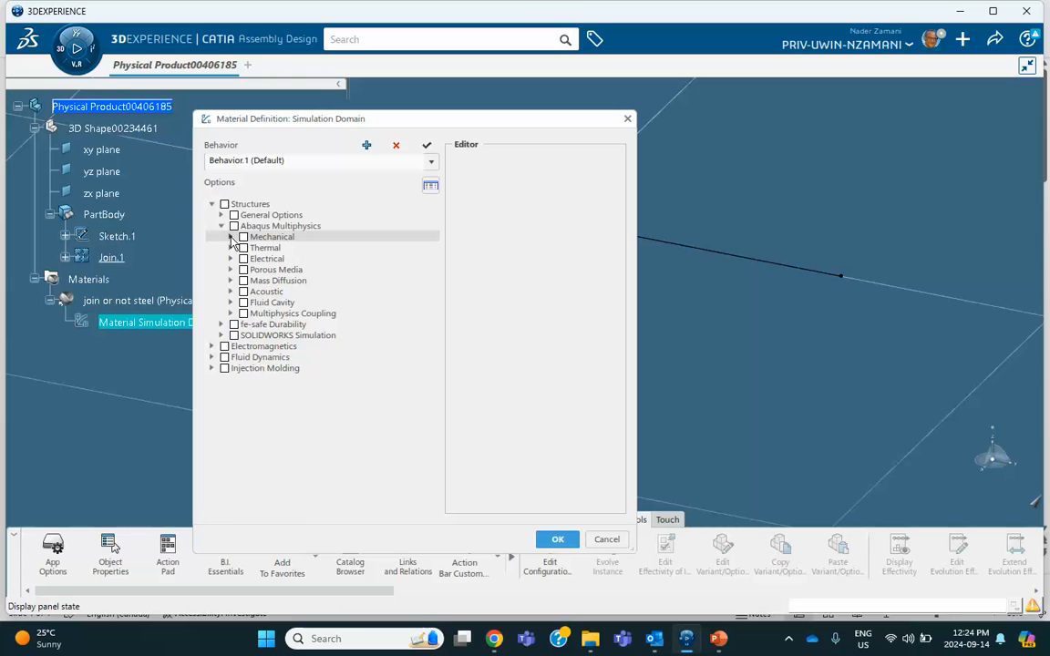
left_click(231, 237)
left_click(240, 248)
left_click(262, 259)
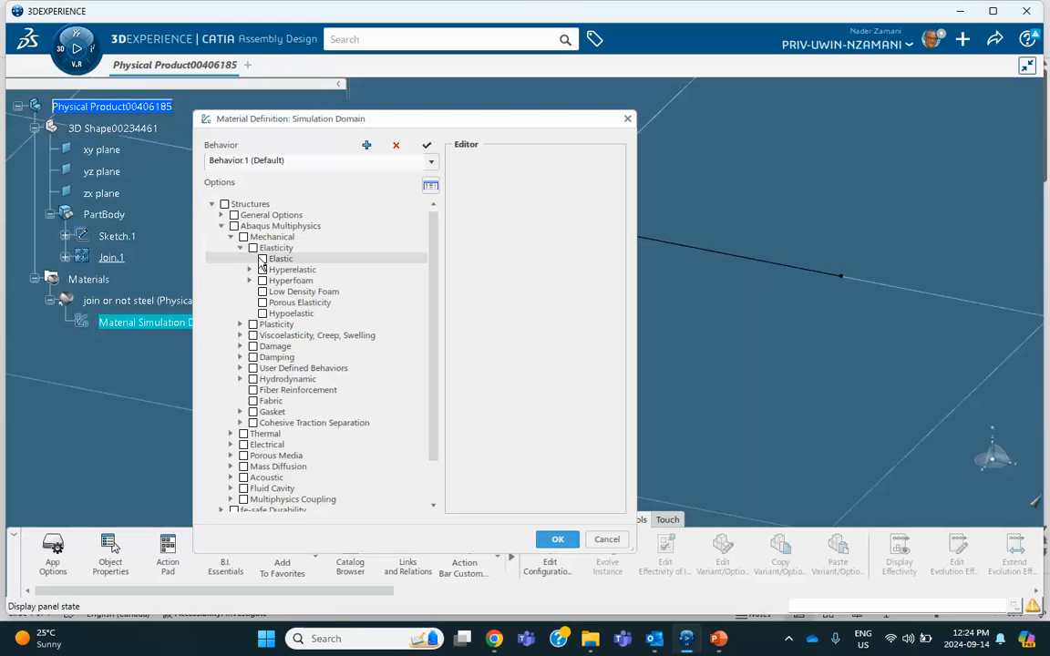
Step: Set the elastic material's Young's modulus to 2.9e+007 psi and Poisson's ratio to 0.3, and accept the material definition
left_click(550, 224)
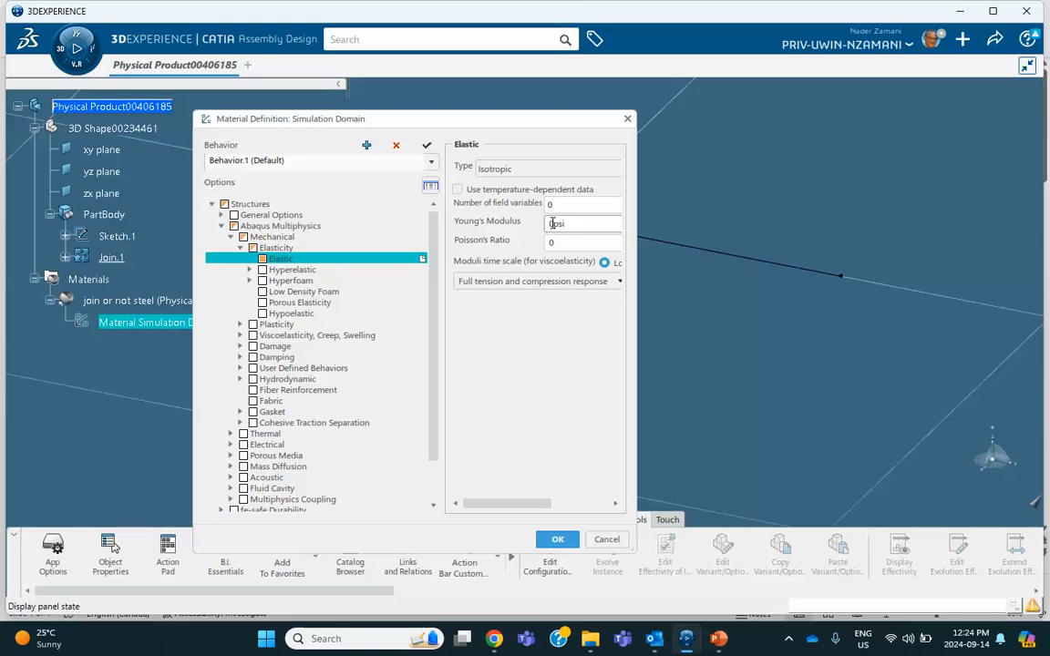
double_click(553, 223)
left_click(554, 224)
left_click(588, 242)
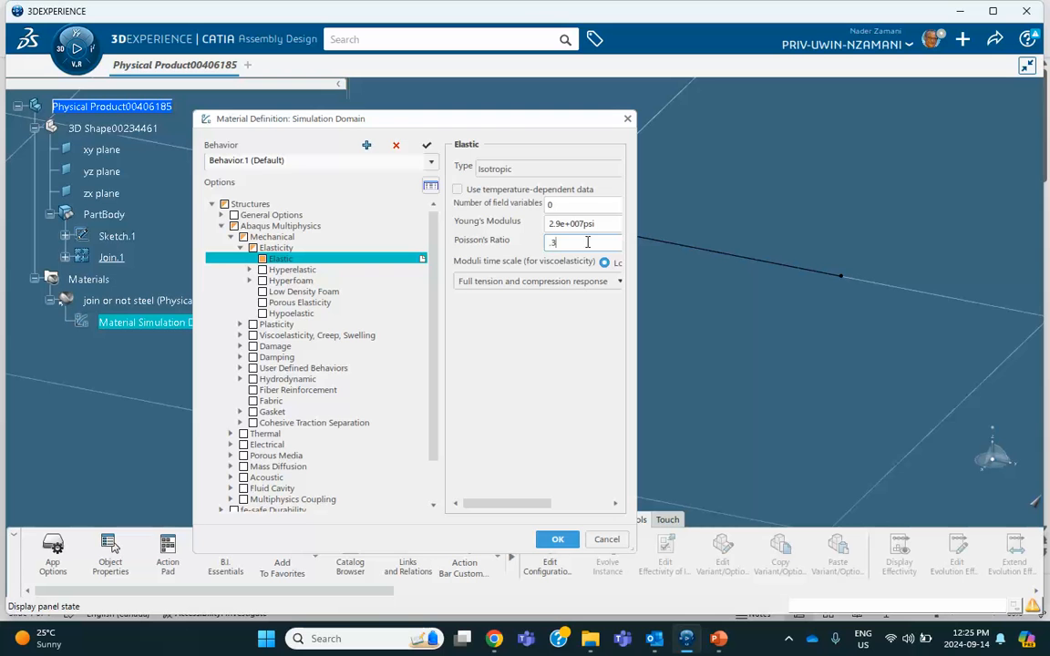
left_click(558, 539)
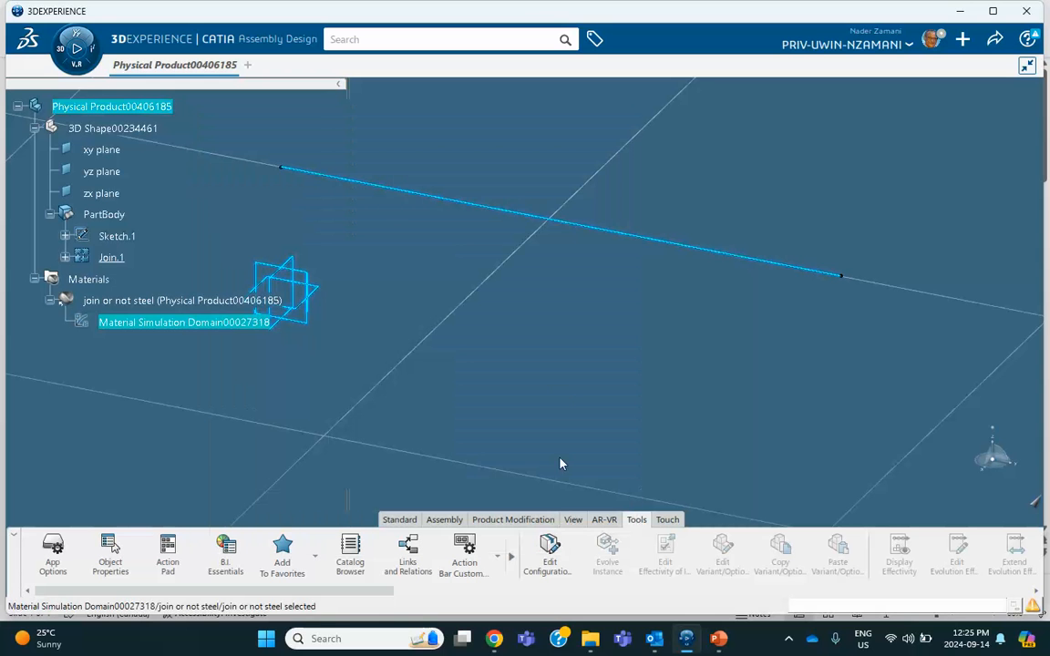
left_click(545, 379)
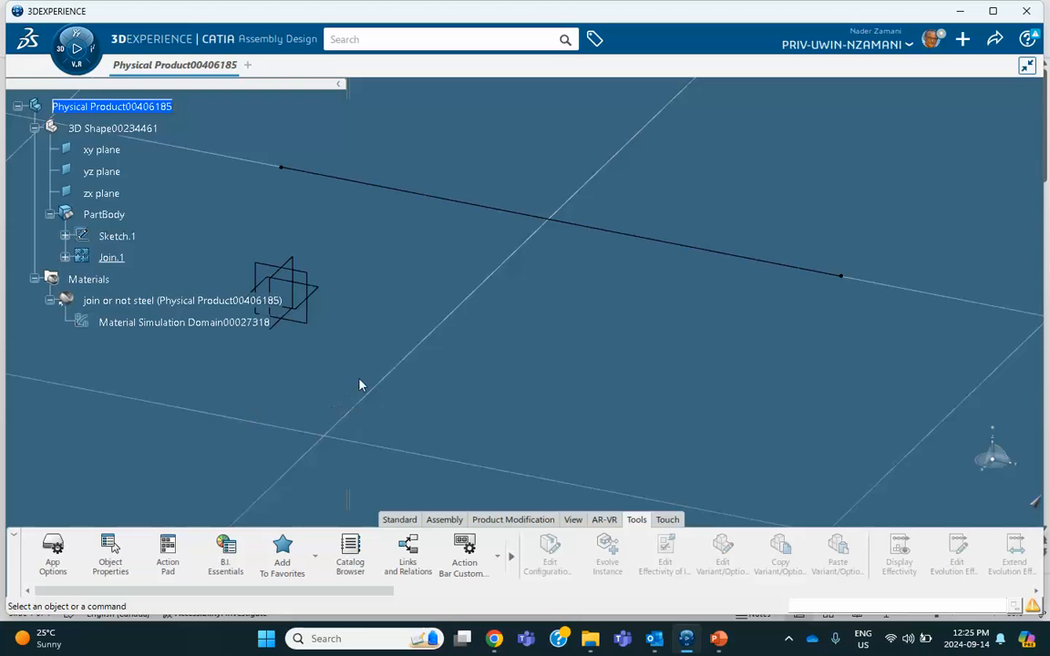
Step: Switch to the Structural Model Creation app and create an Empty FEM for the product without updating the product structure
left_click(59, 53)
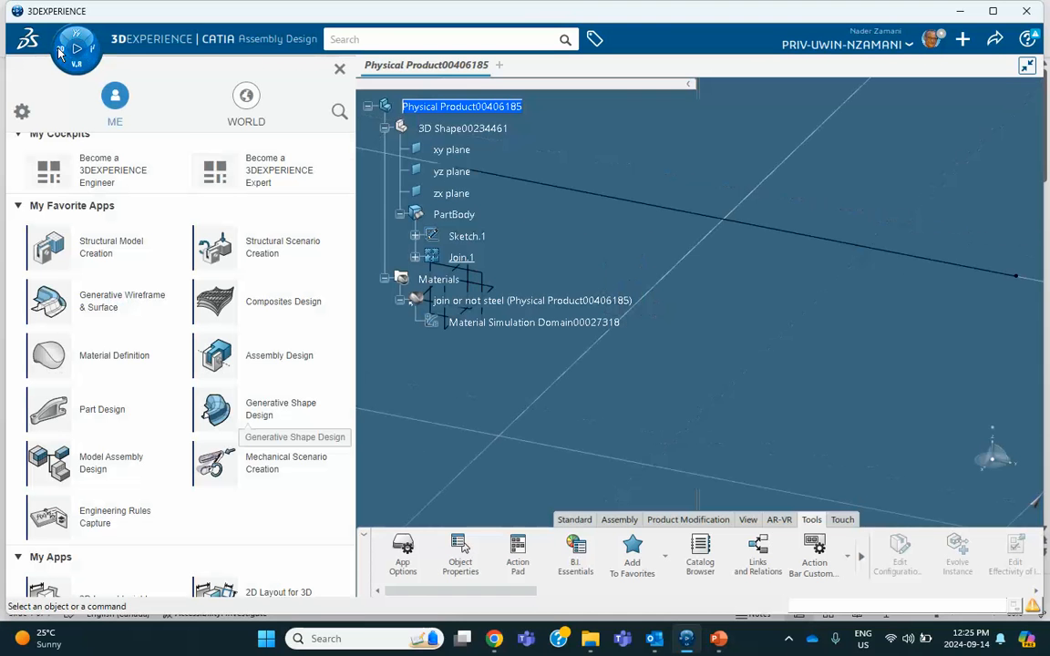
left_click(71, 237)
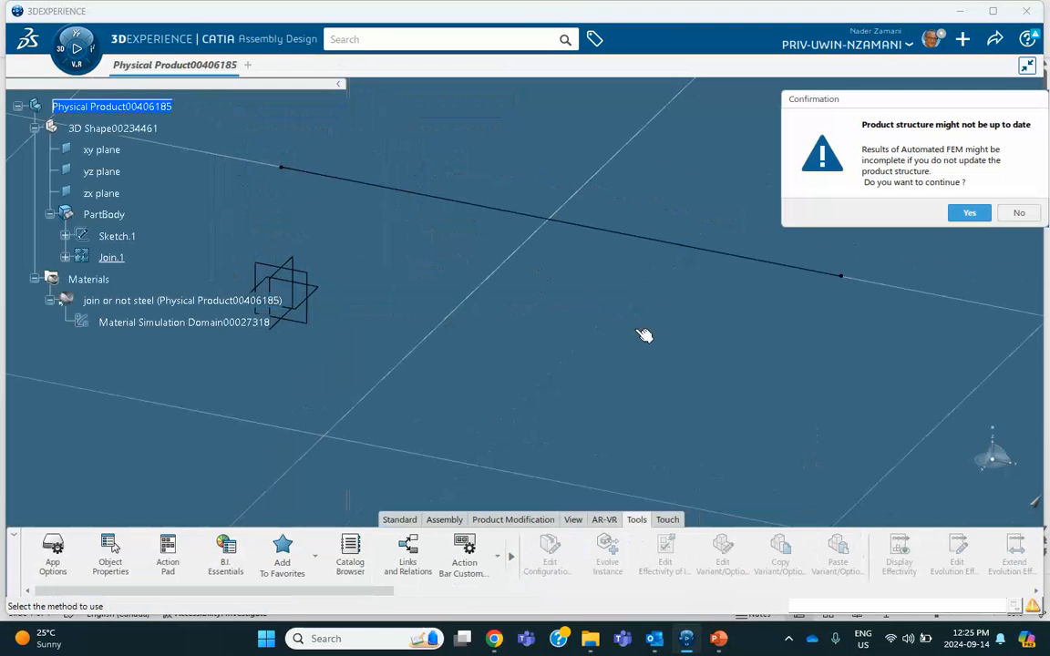
left_click(968, 213)
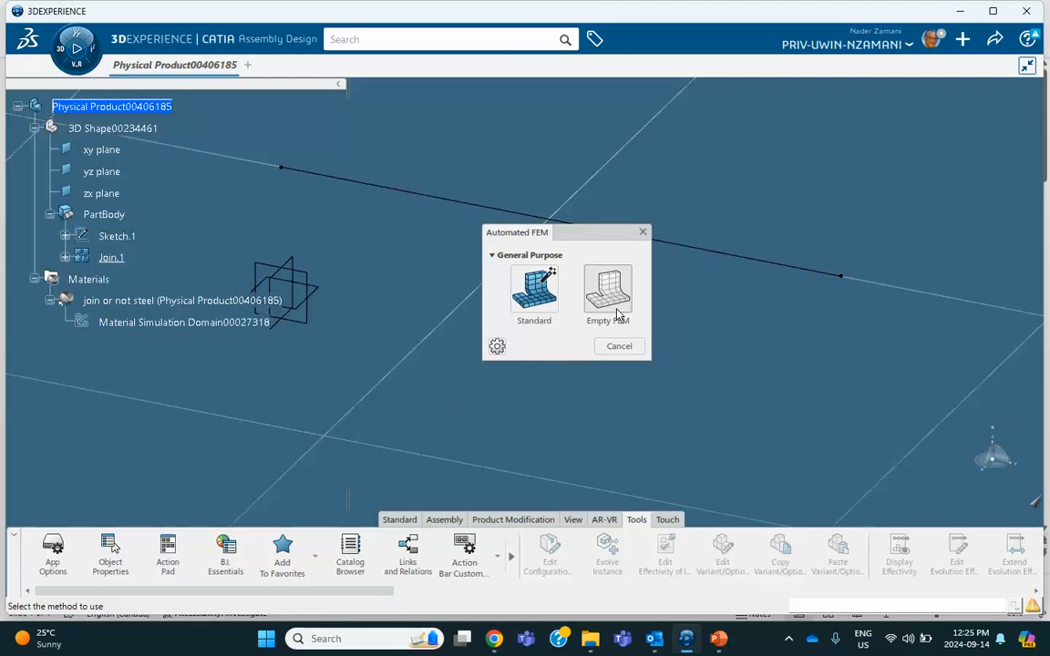
left_click(603, 294)
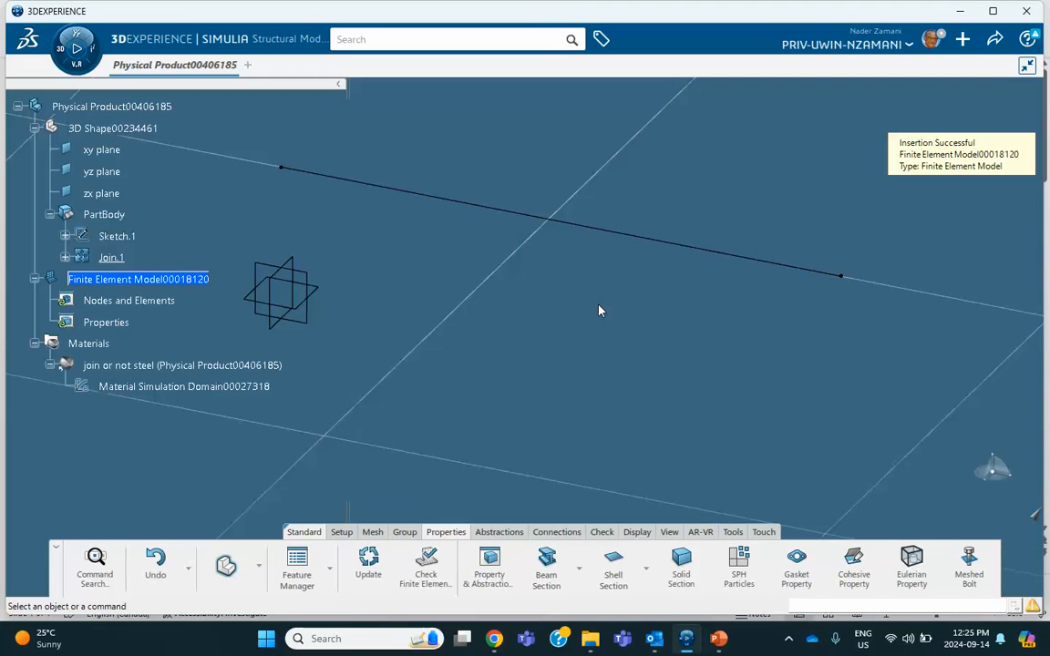
Step: Create a linear beam mesh on the joined line with a 12 in mesh size and generate it
left_click(372, 531)
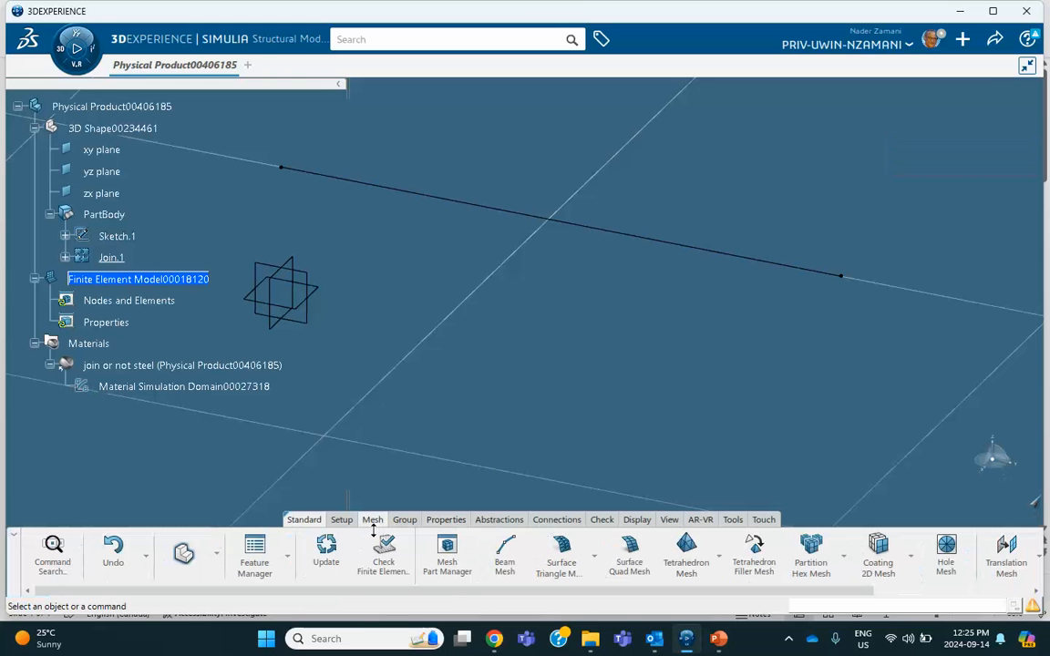
left_click(504, 553)
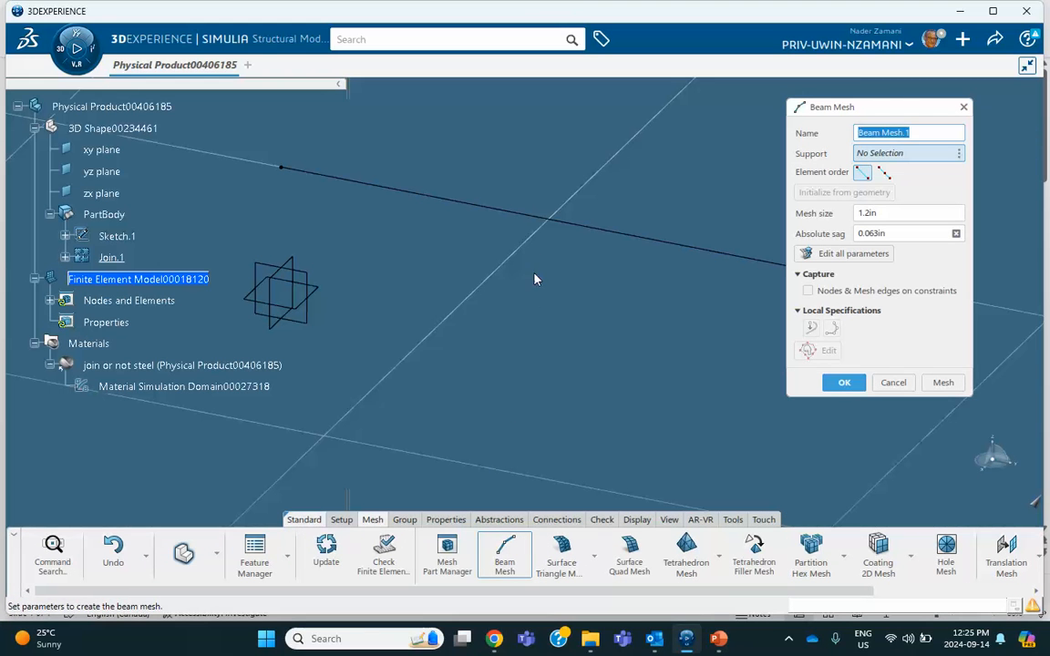
left_click(556, 221)
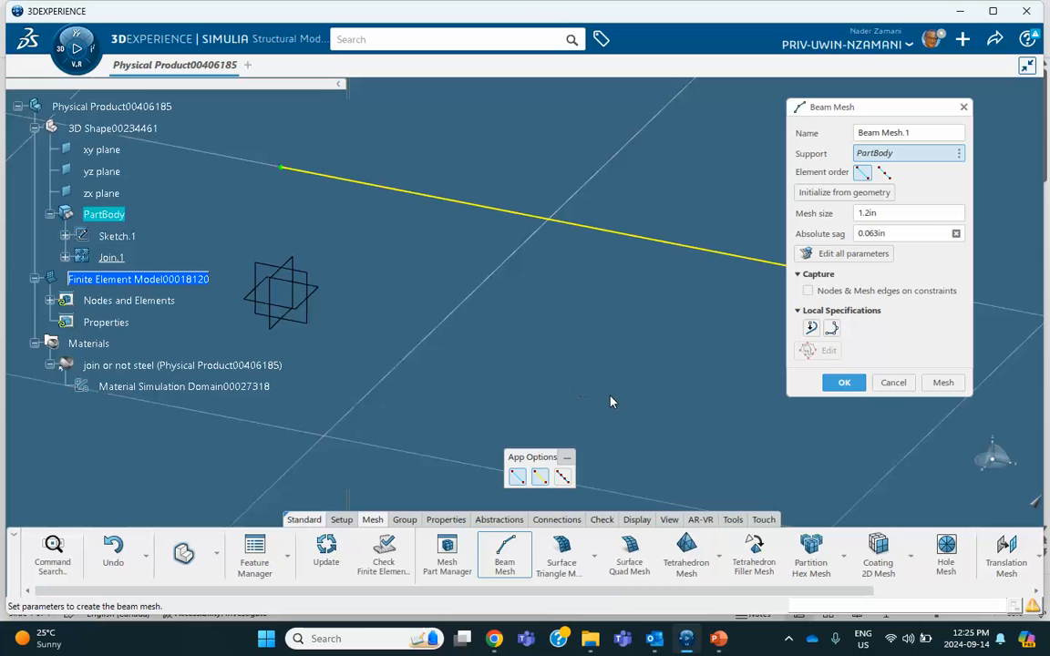
double_click(862, 213)
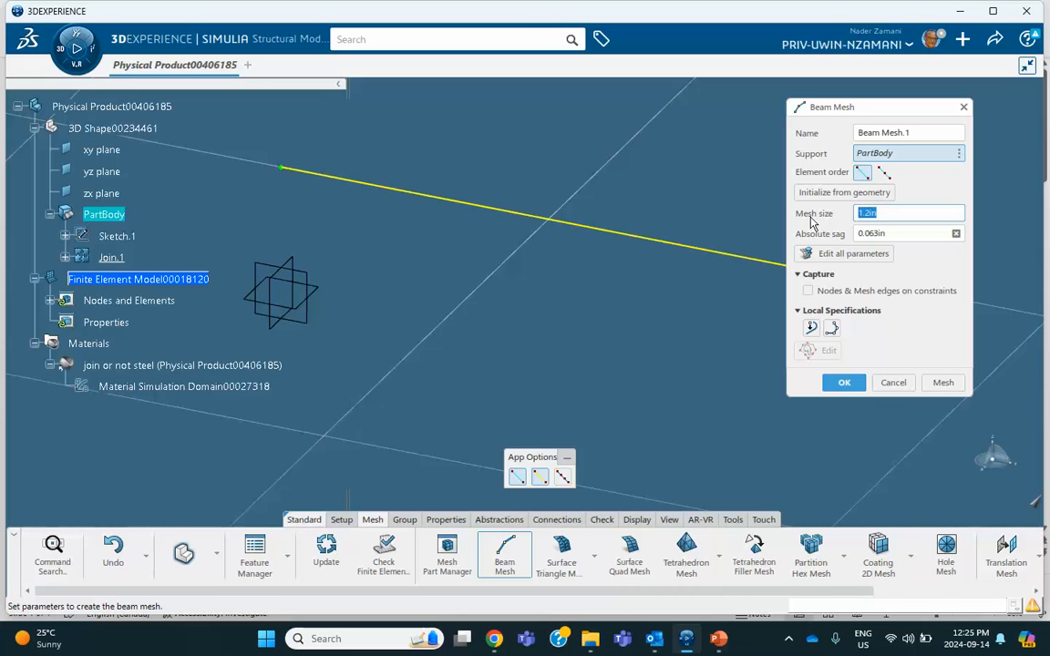
type("12in")
left_click(940, 383)
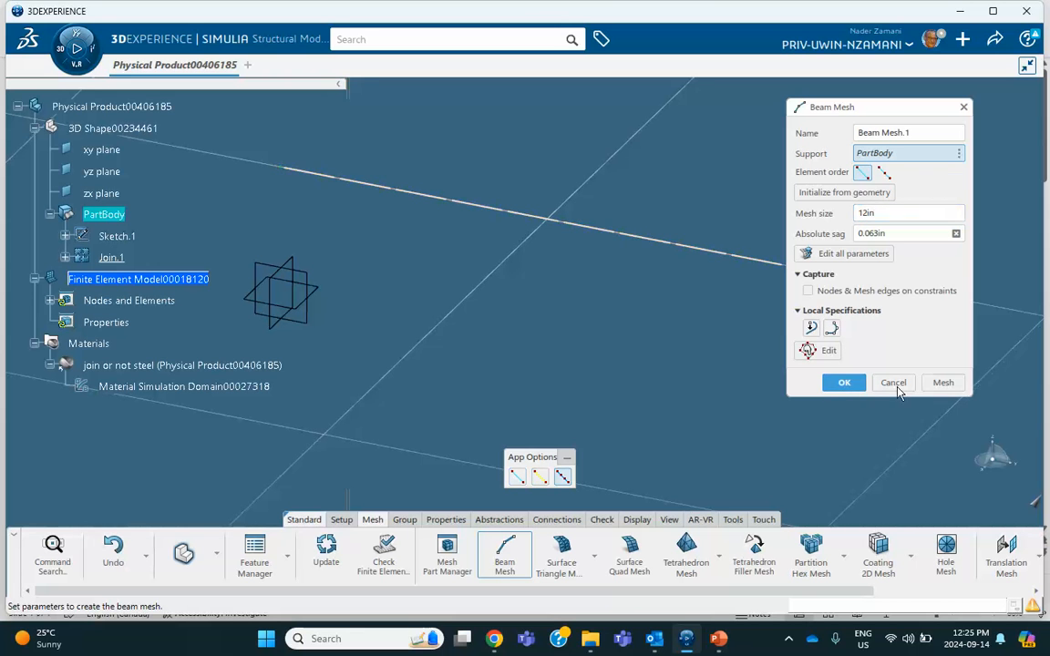
left_click(843, 383)
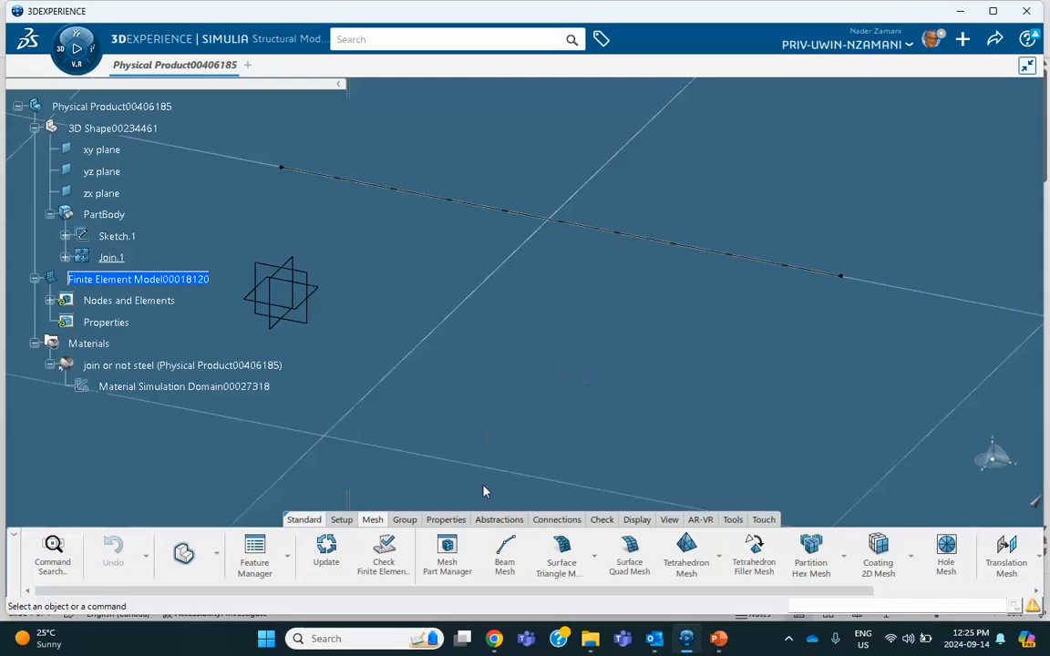
Step: Create a circular beam profile with a 2 in radius, checking the cross-section radius on the PowerPoint slide
left_click(439, 521)
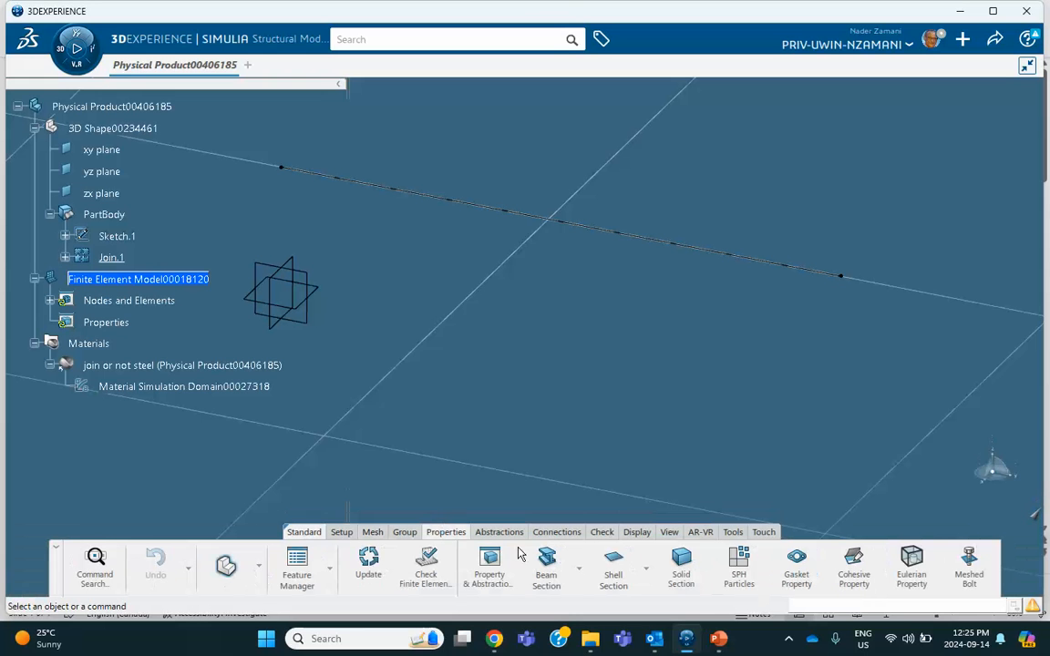
left_click(578, 568)
left_click(560, 497)
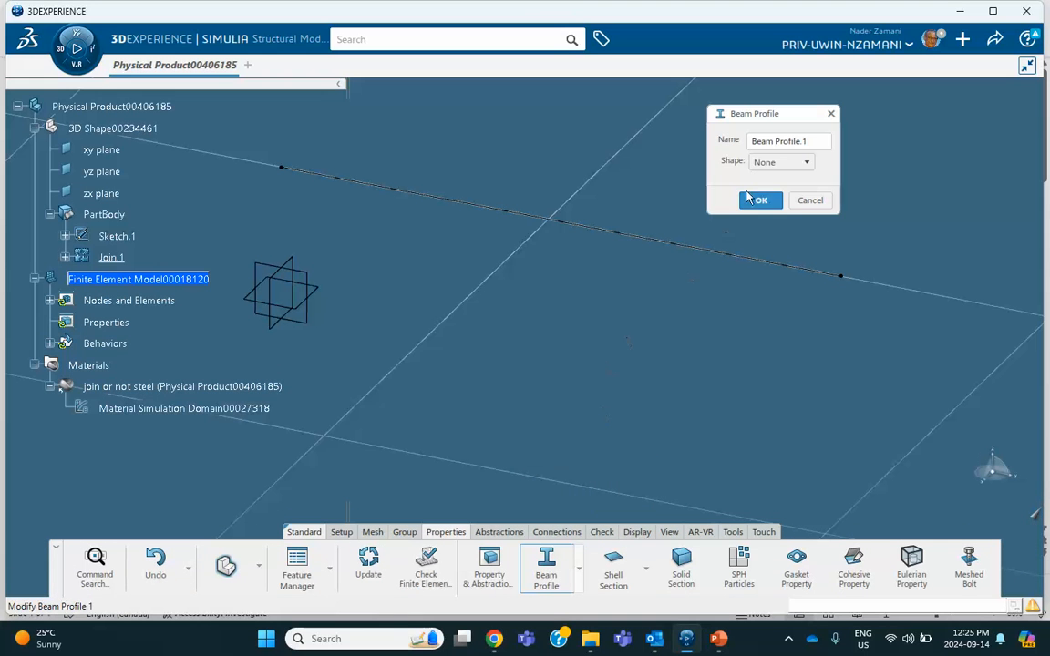
left_click(781, 163)
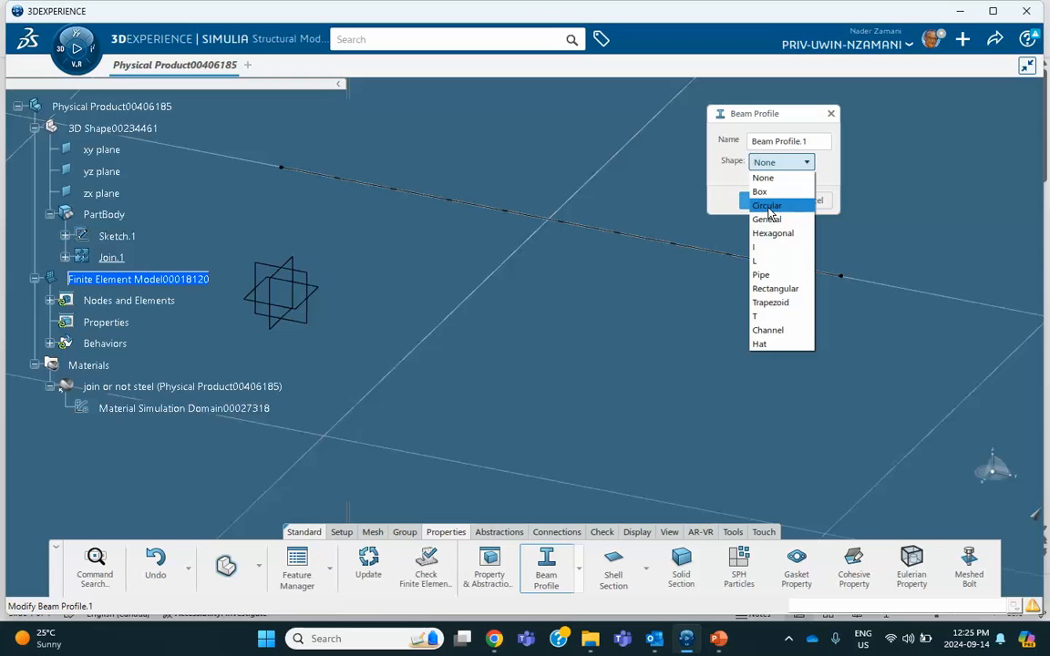
left_click(770, 206)
double_click(789, 185)
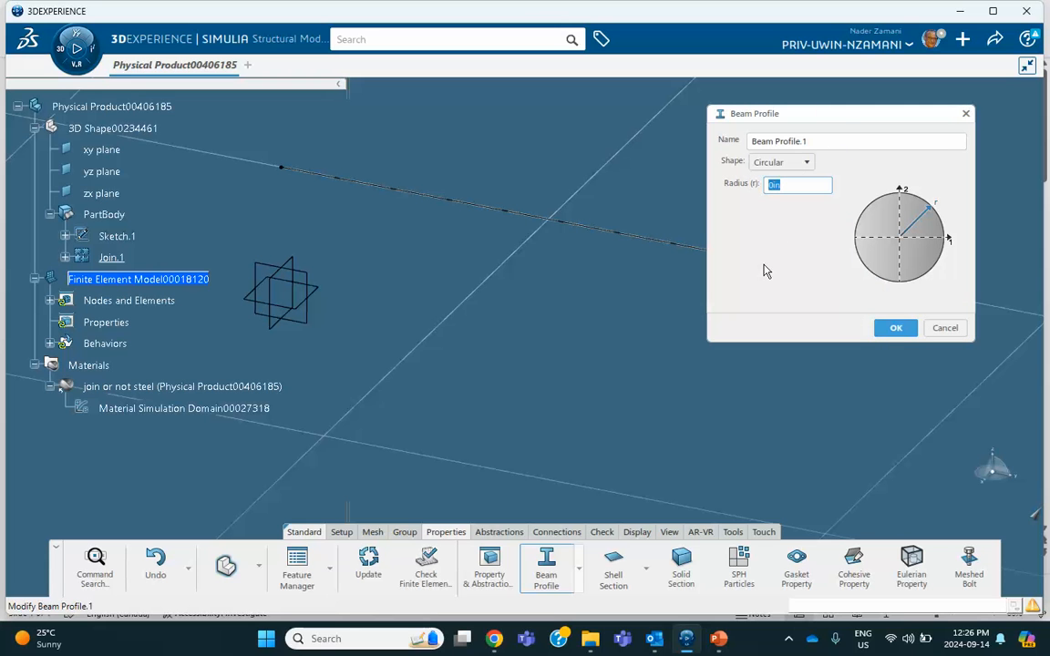
type("2")
left_click(718, 638)
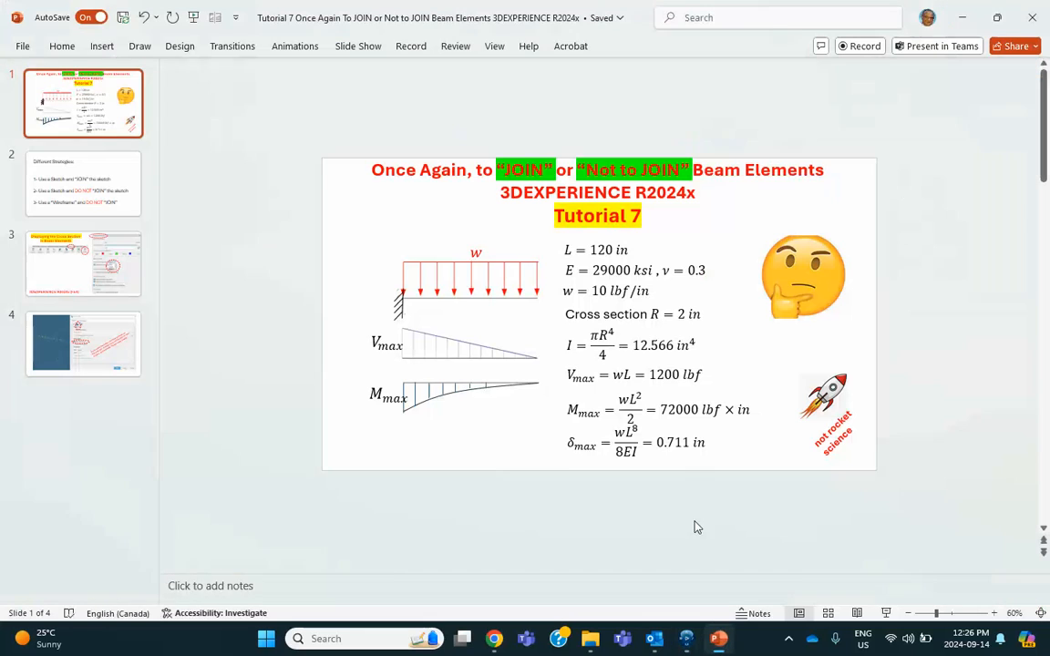
left_click(965, 18)
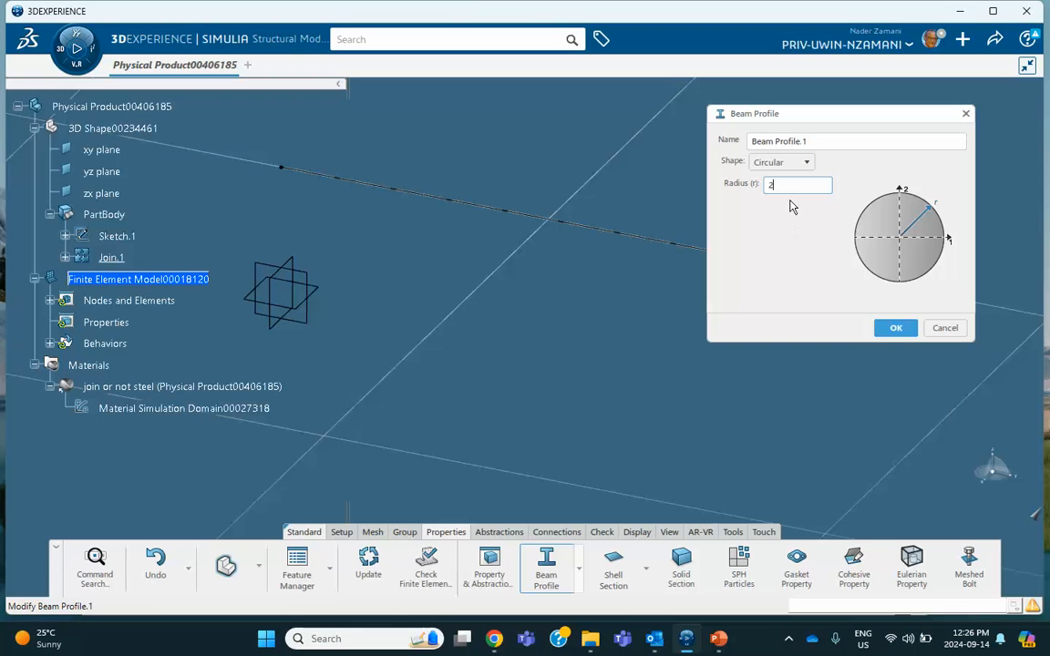
type("in")
left_click(892, 328)
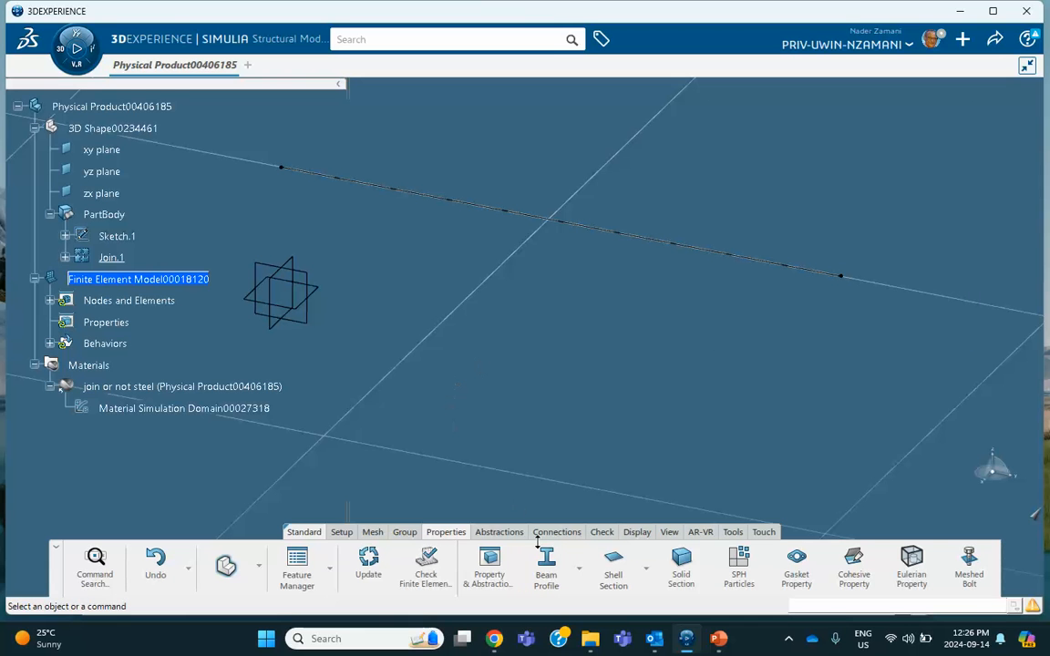
Step: Create a beam section on the joined line using Beam Profile.1, with the orientation method left at Align to geometry
left_click(578, 567)
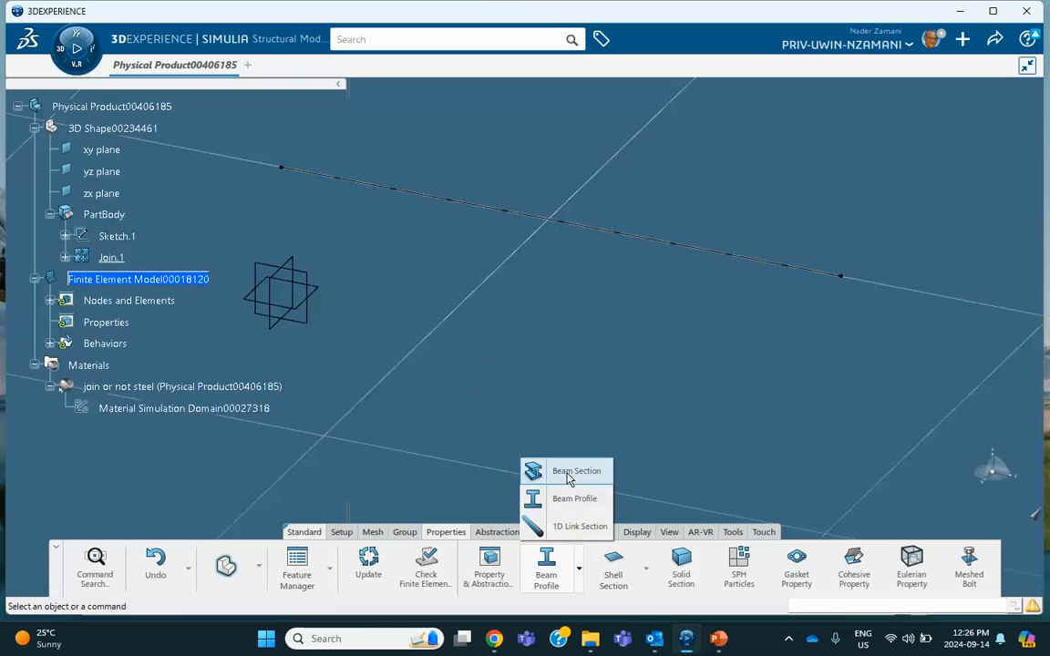
left_click(569, 476)
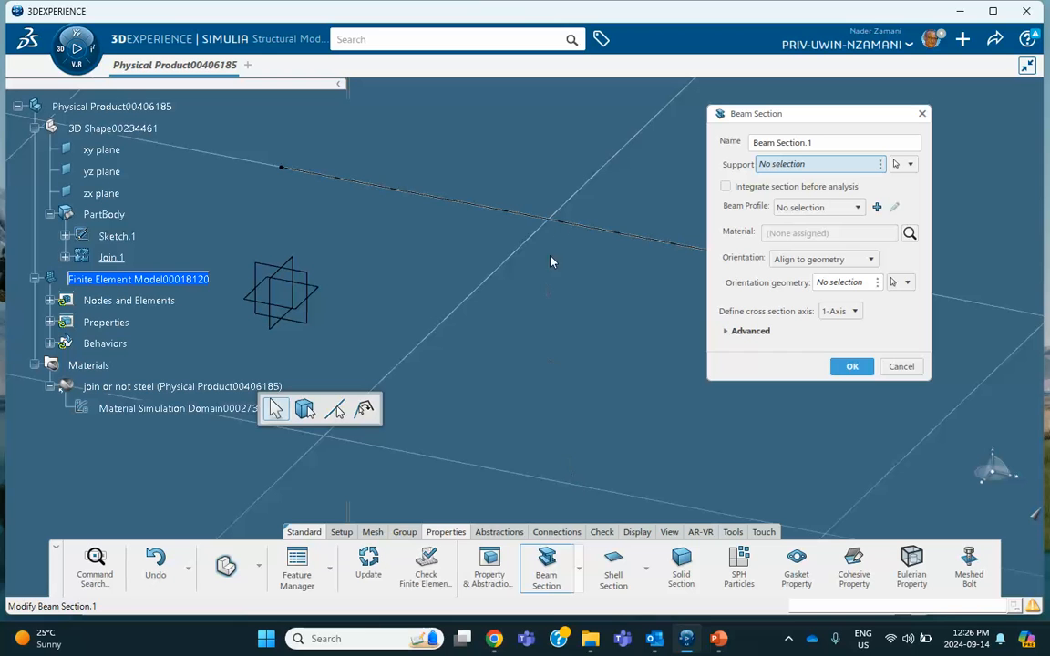
left_click(567, 222)
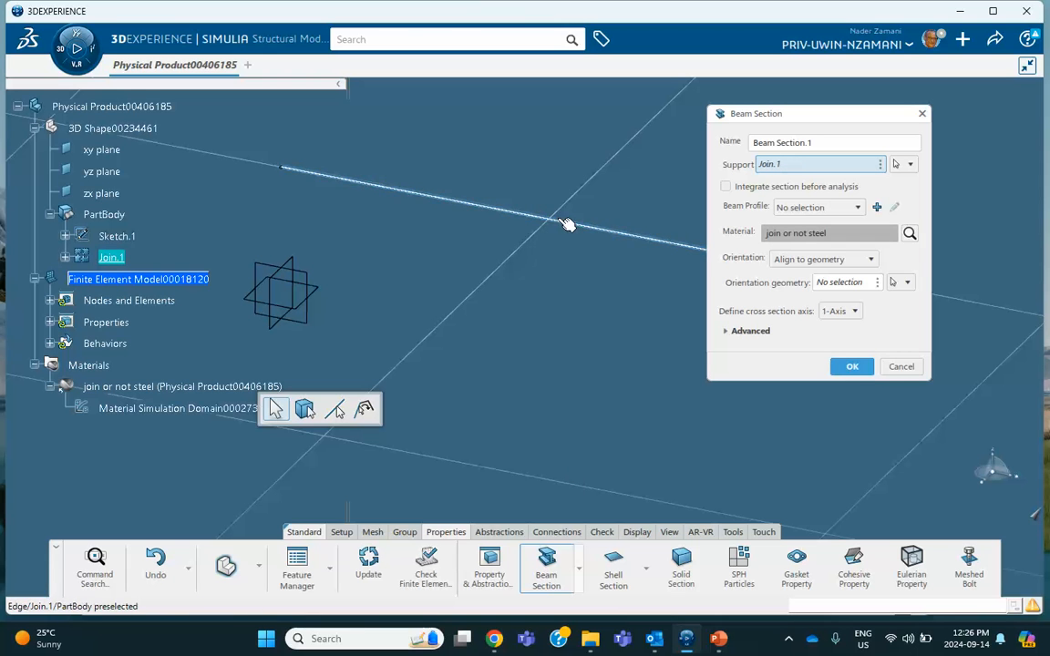
left_click(813, 208)
left_click(816, 226)
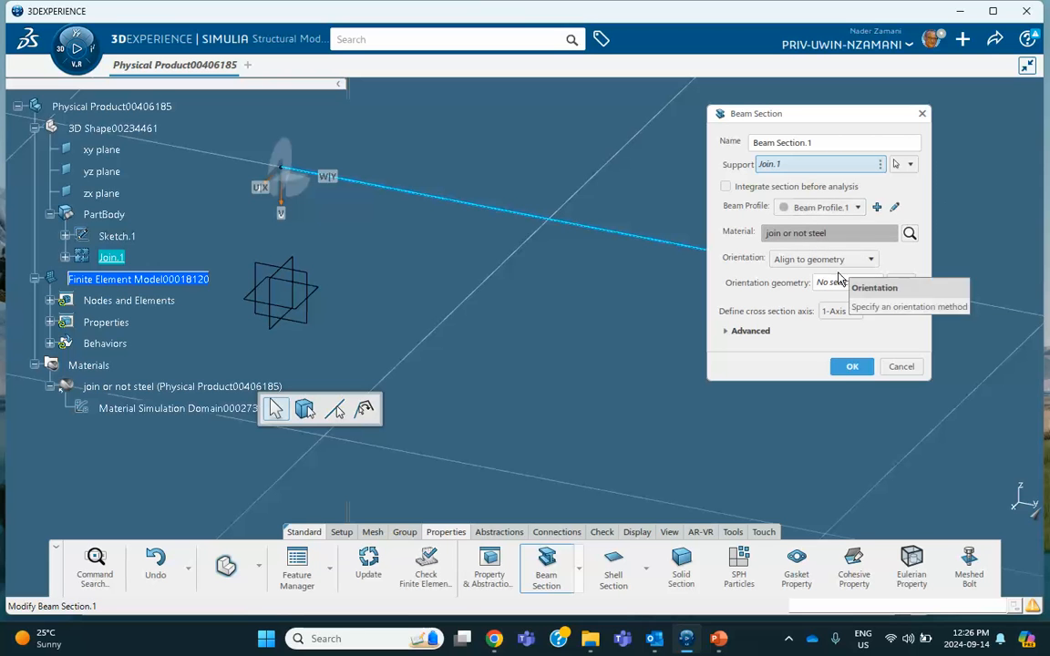
left_click(853, 366)
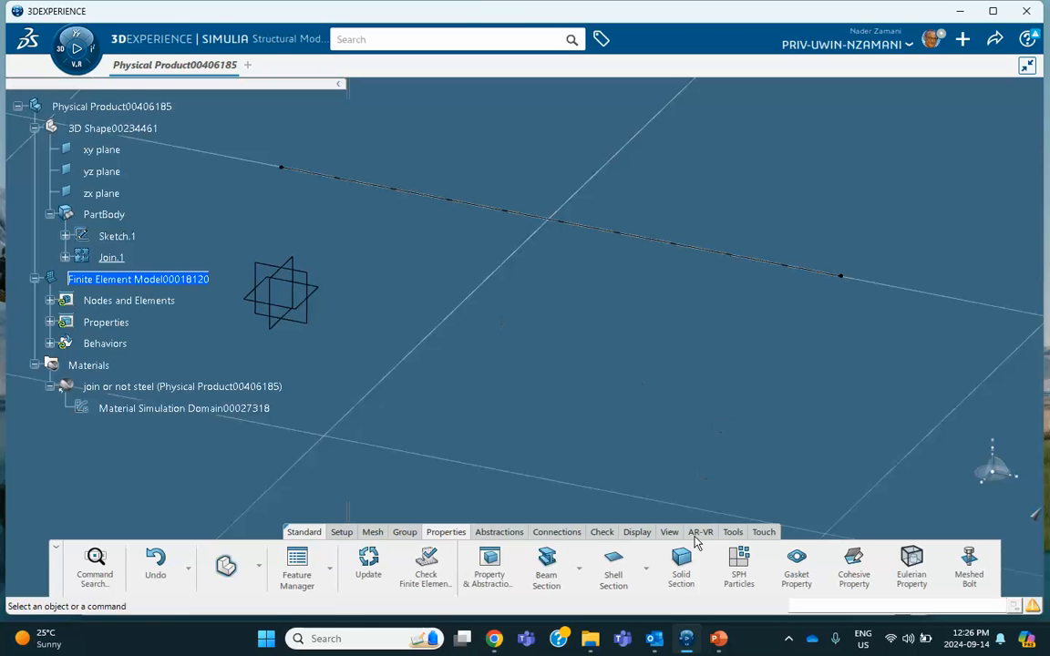
Step: Inspect the beam cross section in the Solid and Sketch rendering styles, and return the beam rendering style to None
left_click(635, 534)
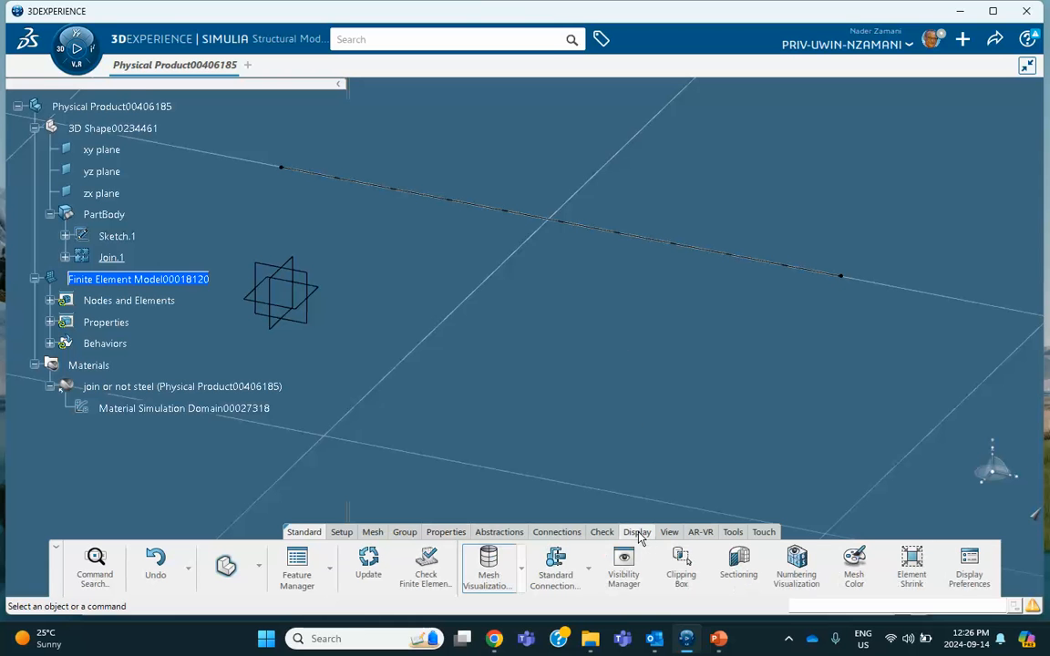
left_click(971, 565)
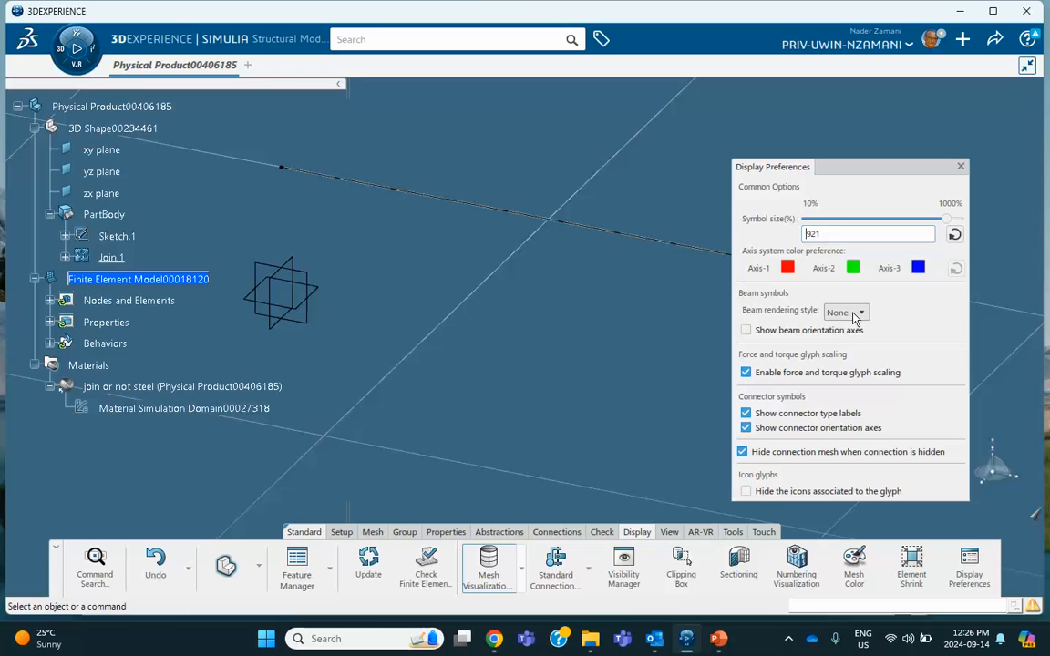
left_click(854, 314)
left_click(839, 330)
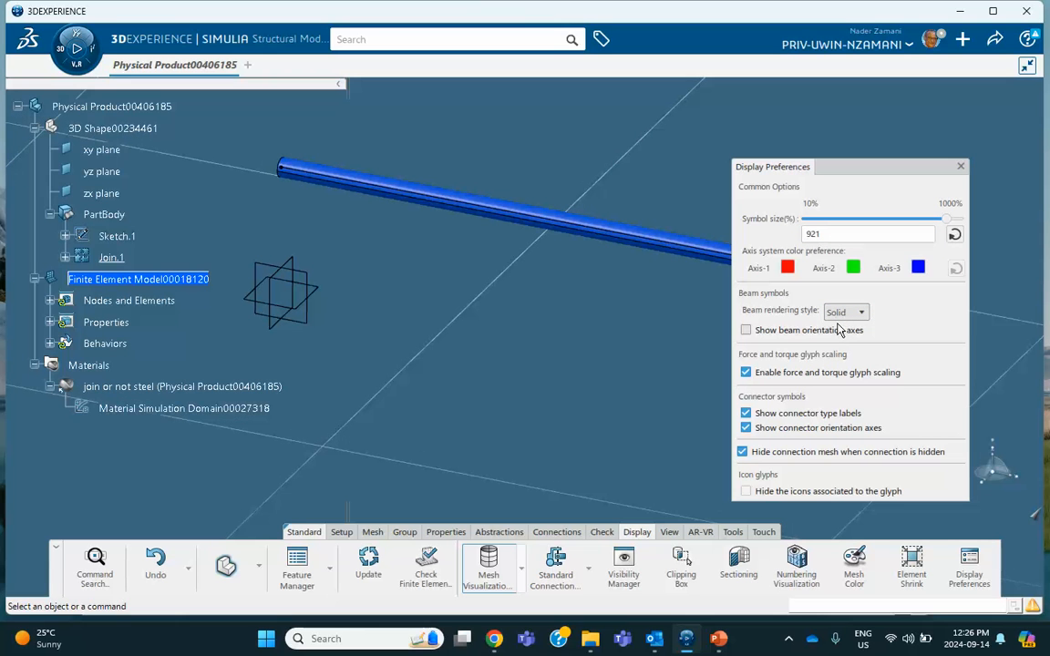
left_click(840, 315)
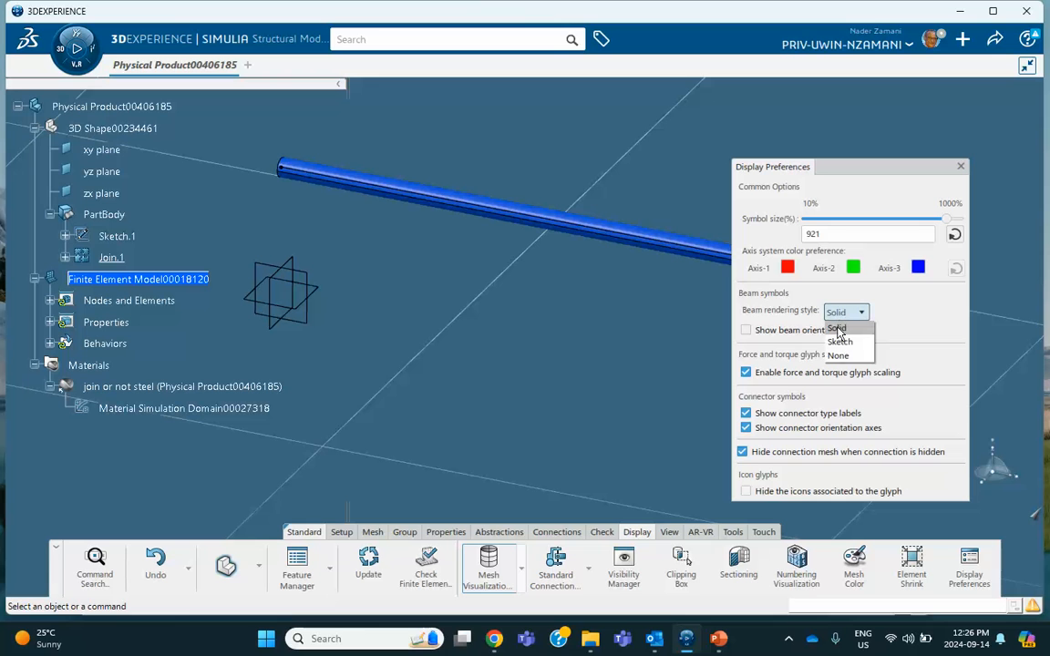
left_click(839, 343)
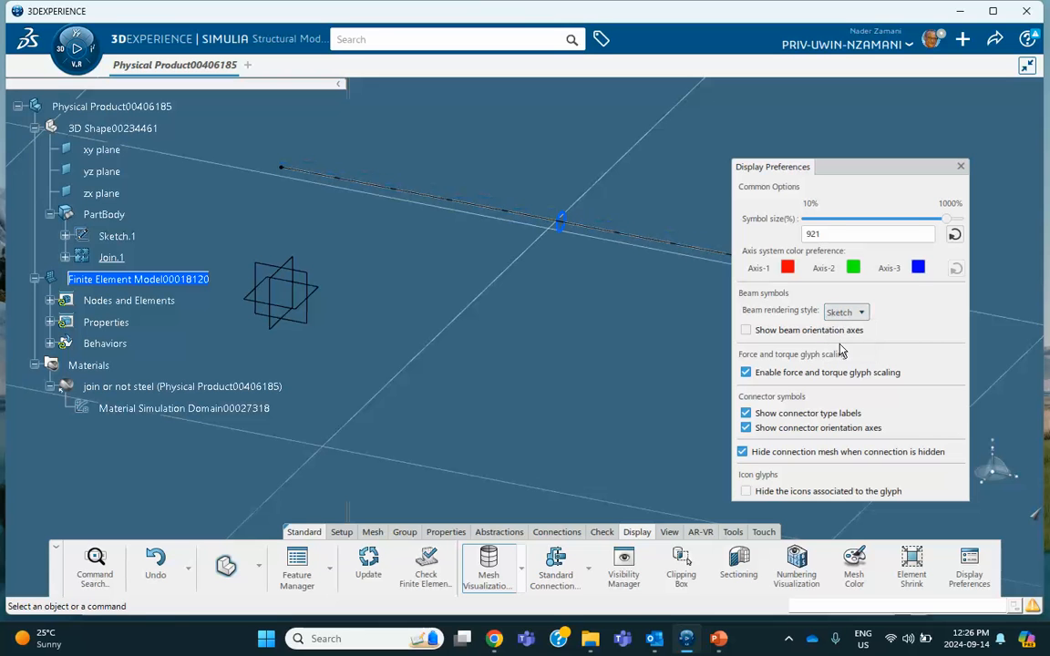
left_click(846, 313)
left_click(841, 357)
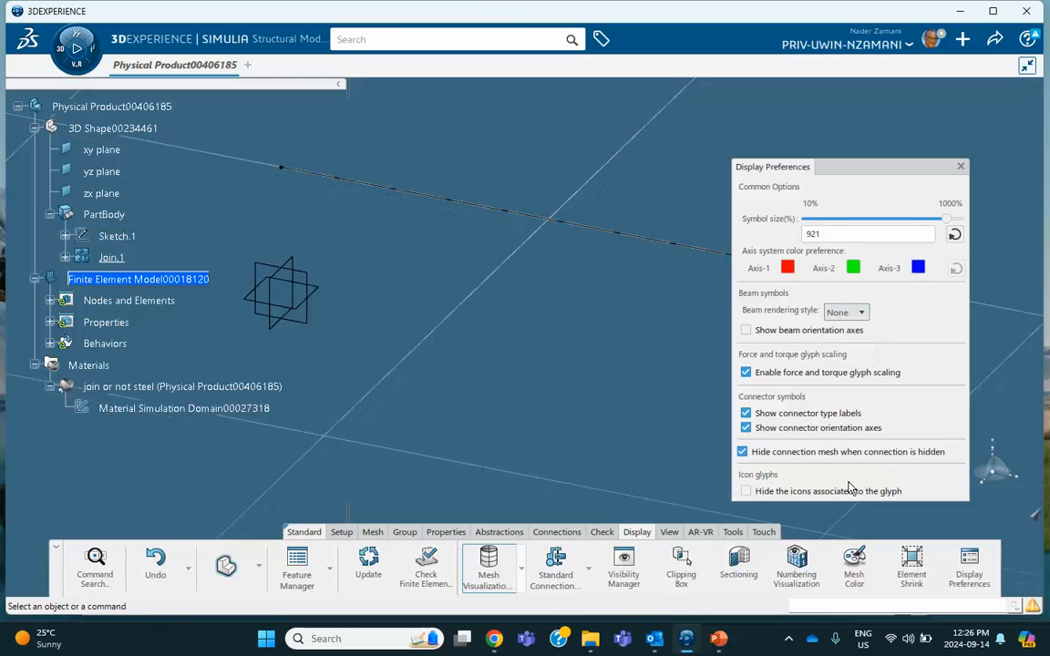
left_click(961, 166)
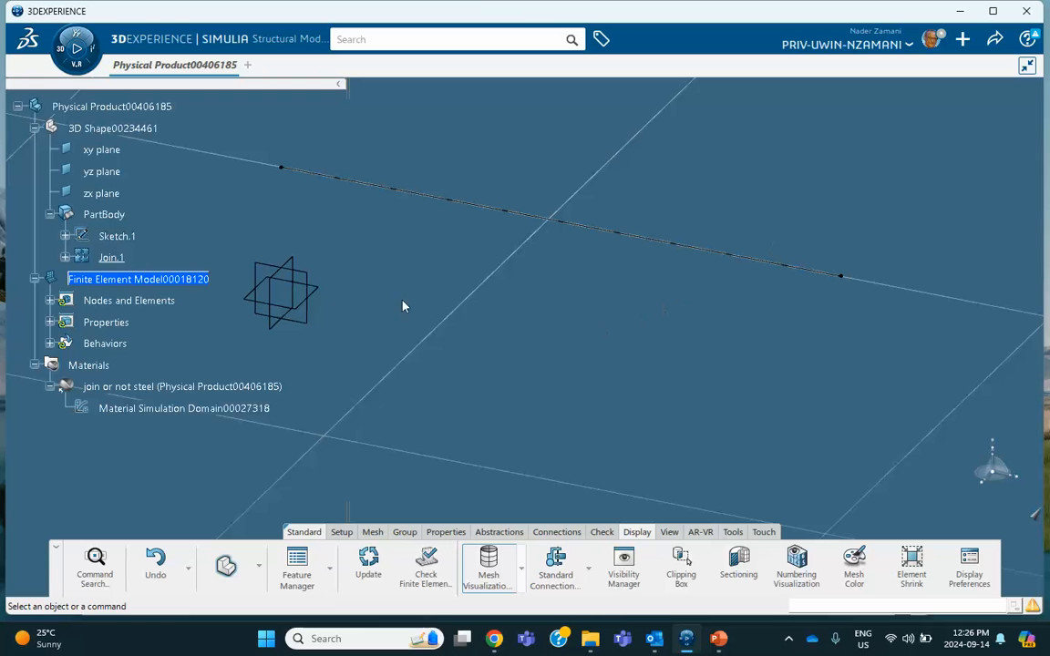
Step: Switch to the Structural Scenario Creation app and initialize a Structural simulation that uses the product's existing finite element model
left_click(57, 51)
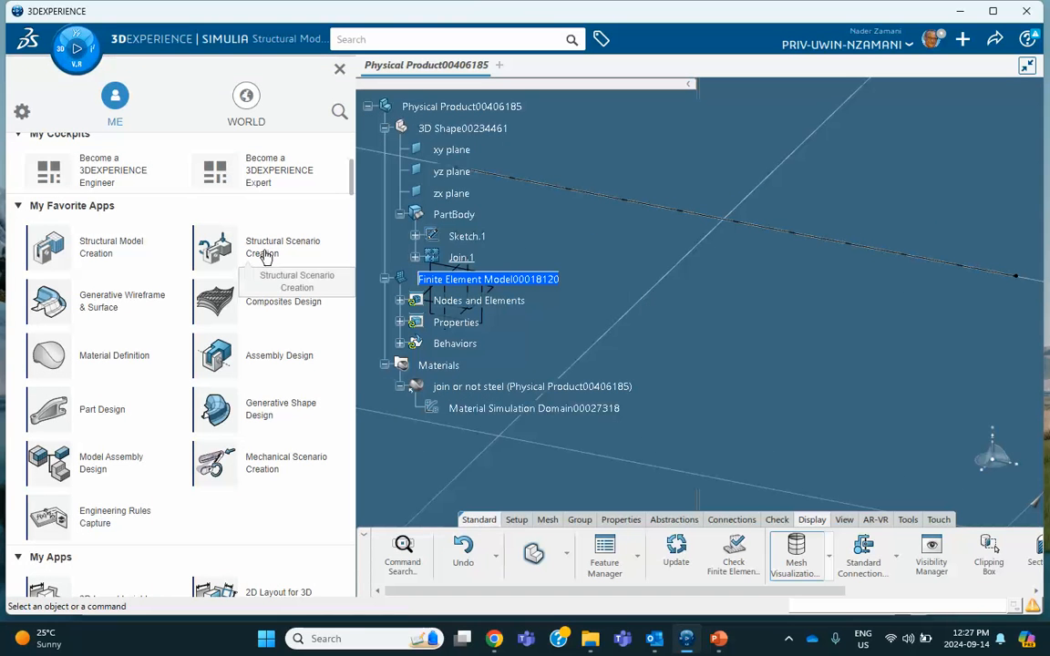
left_click(290, 252)
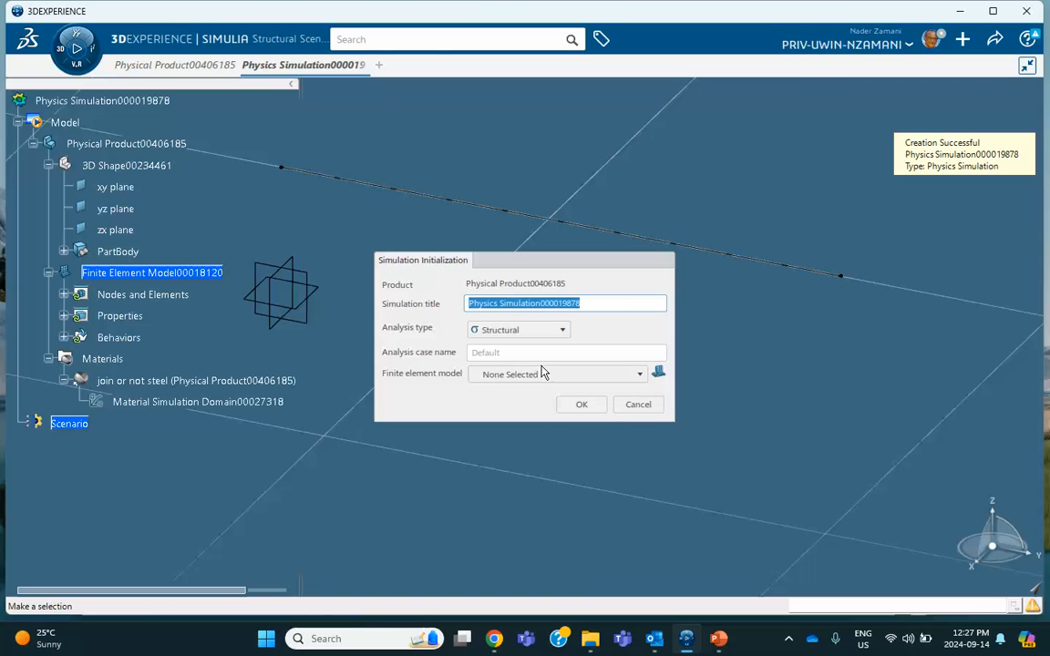
left_click(545, 375)
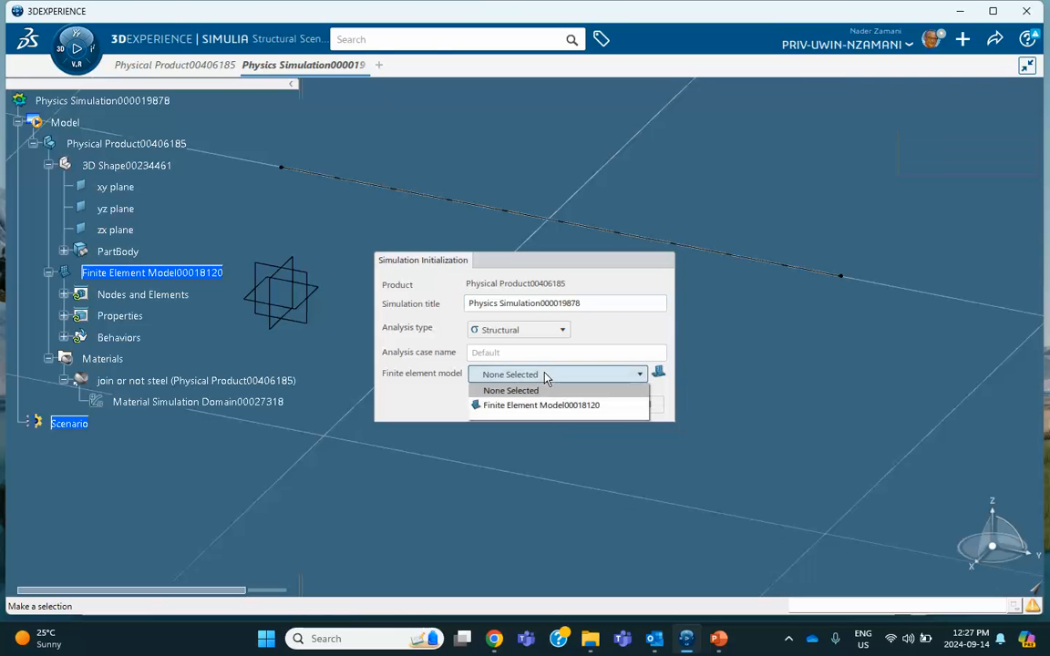
left_click(525, 404)
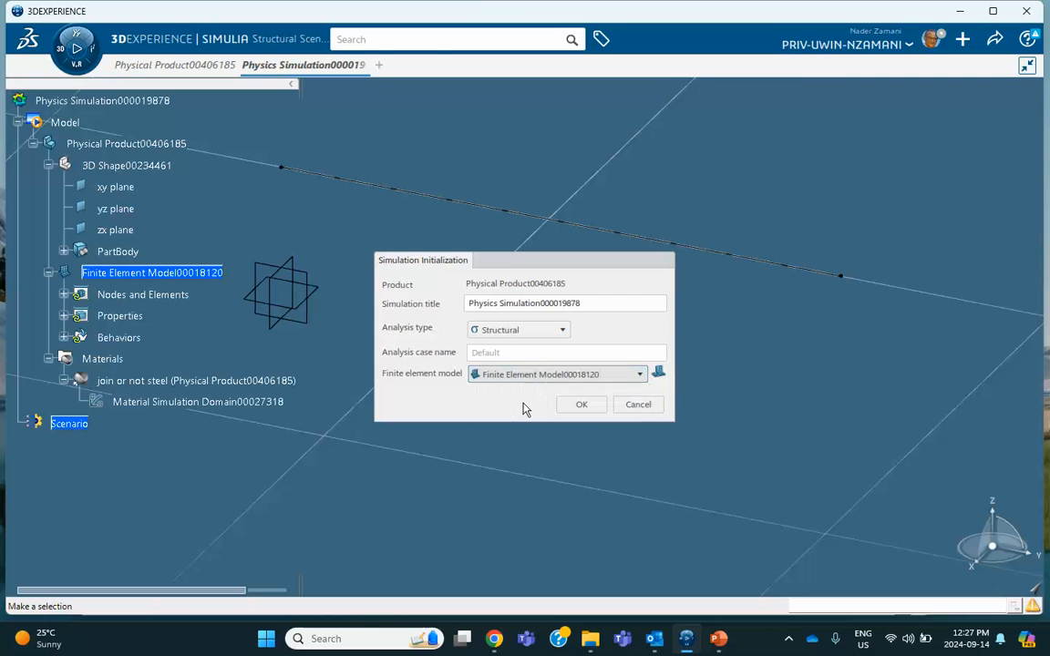
left_click(581, 404)
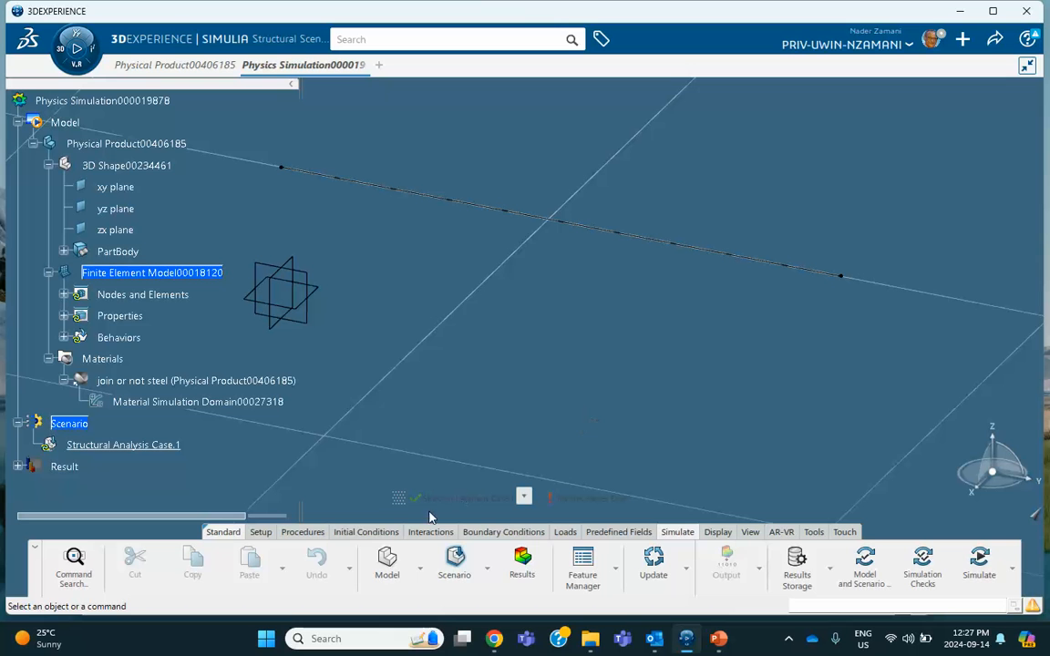
Step: Add a Static Perturbation step with default settings to the structural analysis case
left_click(302, 532)
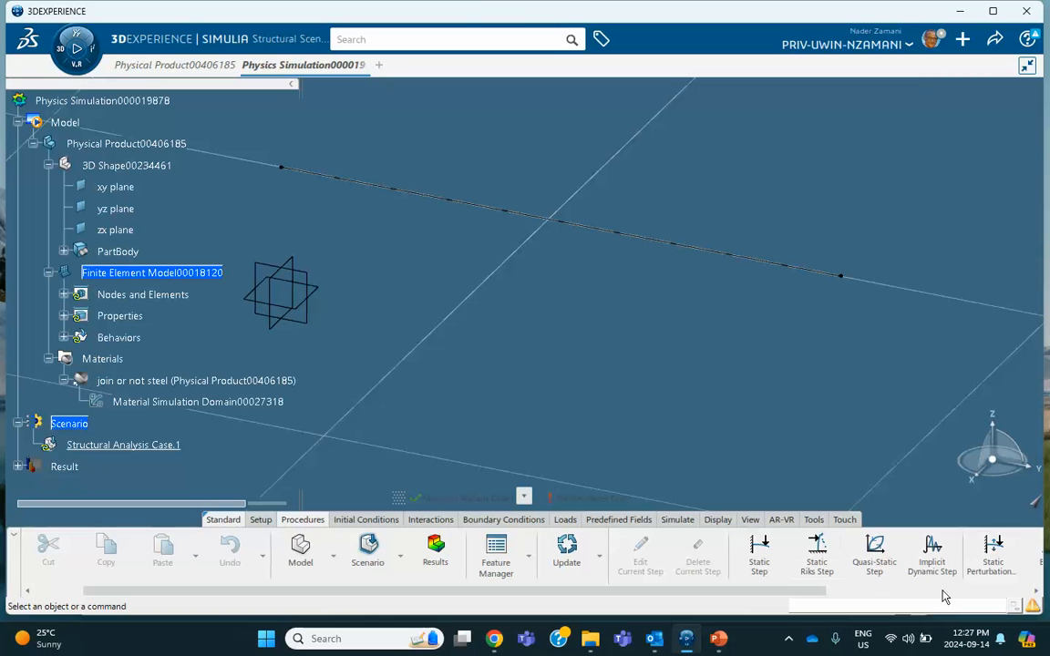
left_click(994, 552)
left_click(855, 248)
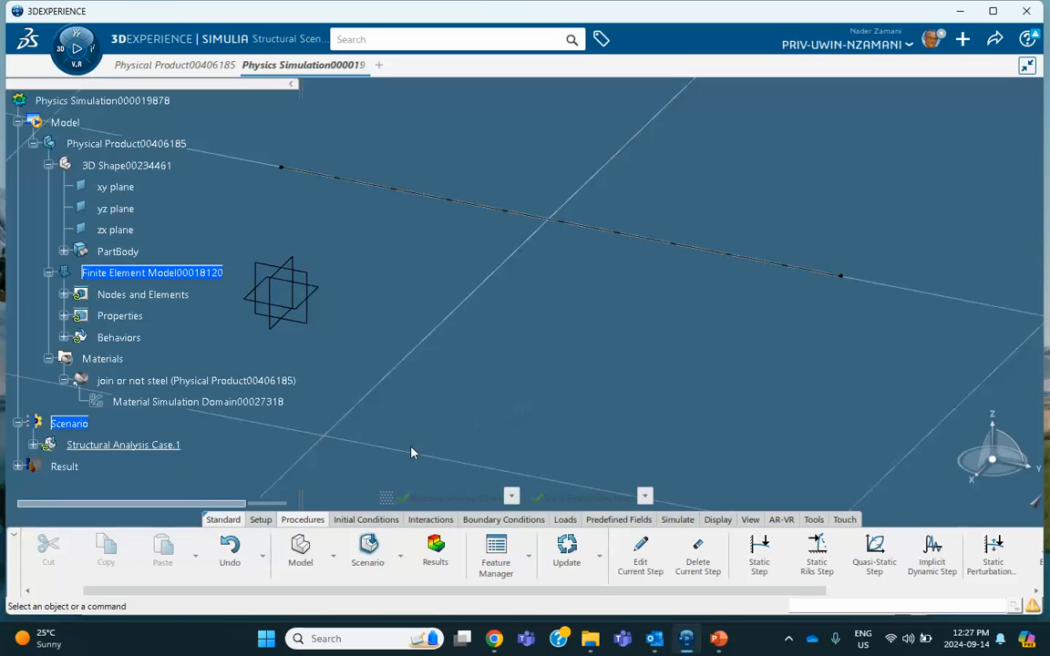
Step: Clamp the end vertex of the beam that lies nearest the reference planes
left_click(483, 521)
left_click(753, 563)
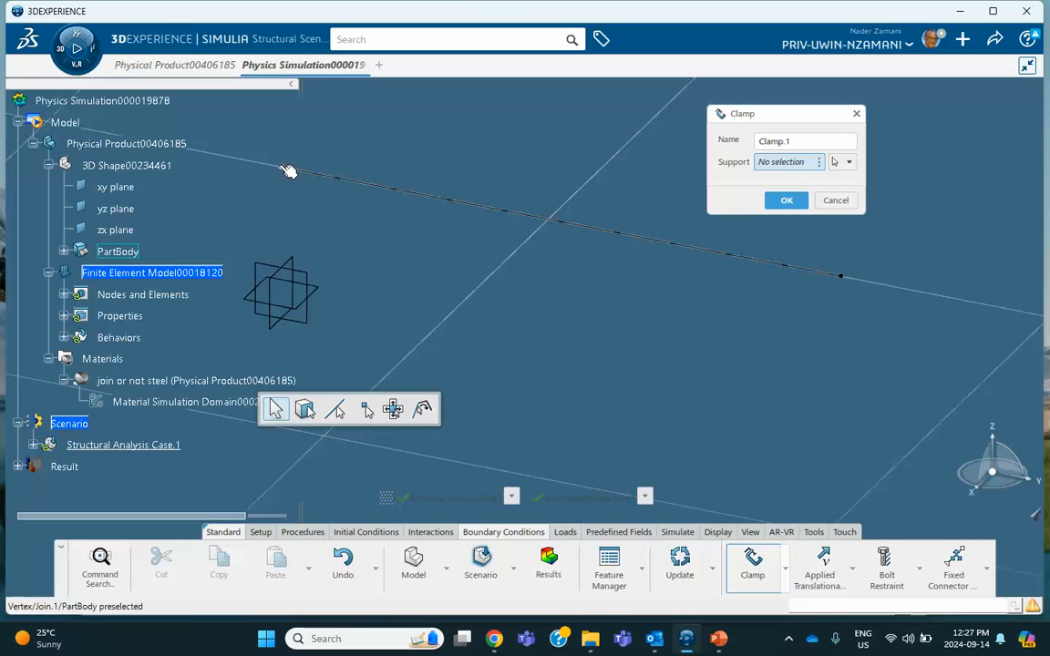
left_click(282, 168)
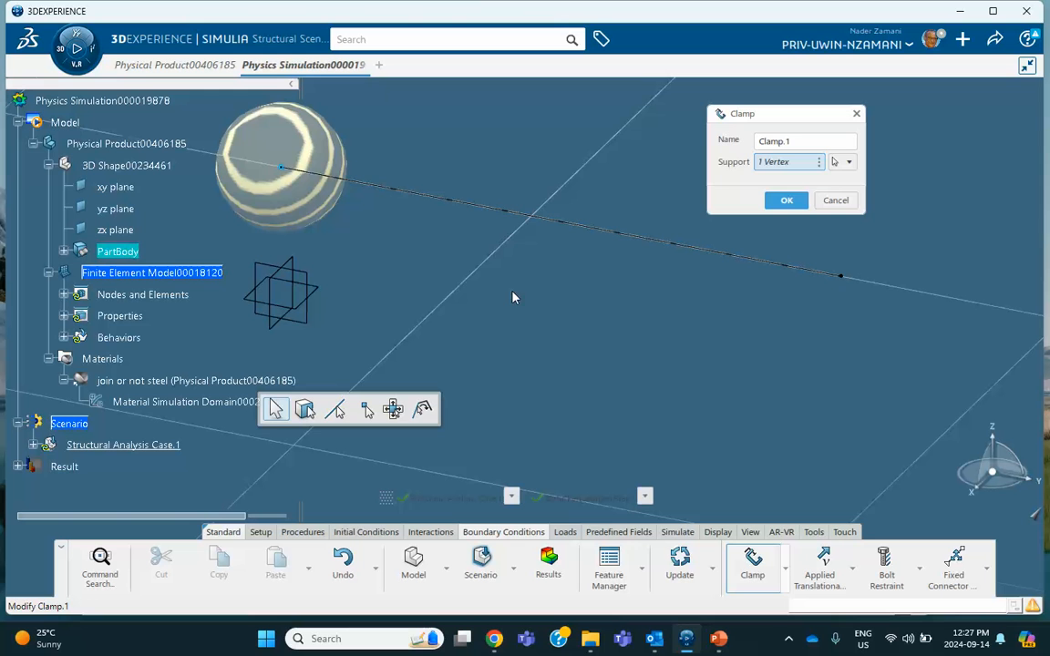
left_click(788, 201)
Step: Apply a uniform beam load of -10 lbf/in in global Z along the joined line, checking the load value on the PowerPoint slide
middle_click_drag(722, 192, 631, 241, "ctrl")
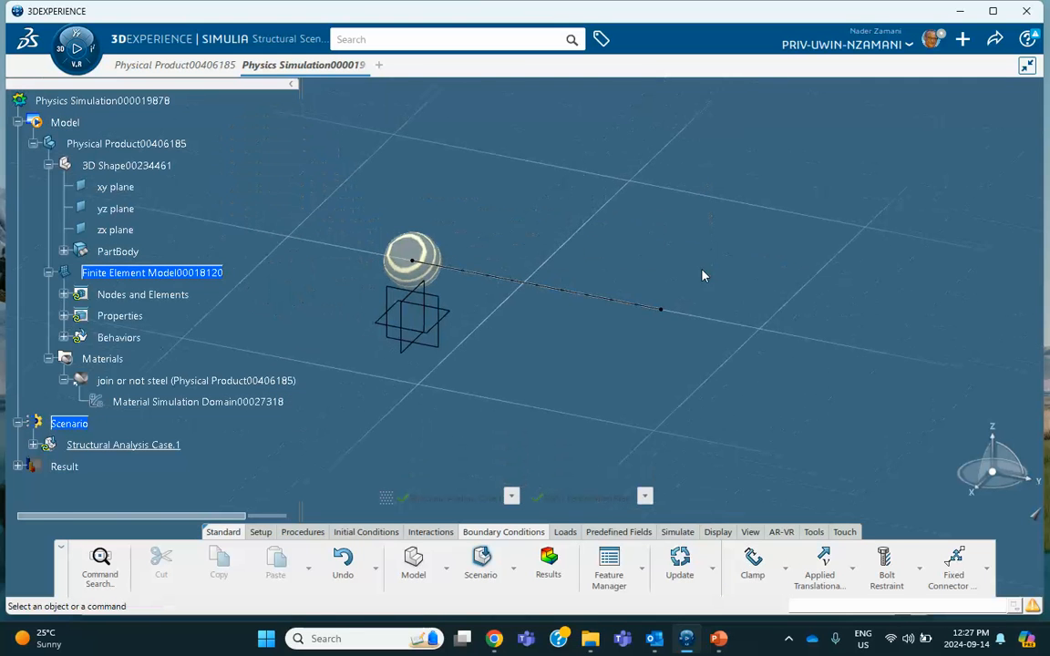
left_click(564, 532)
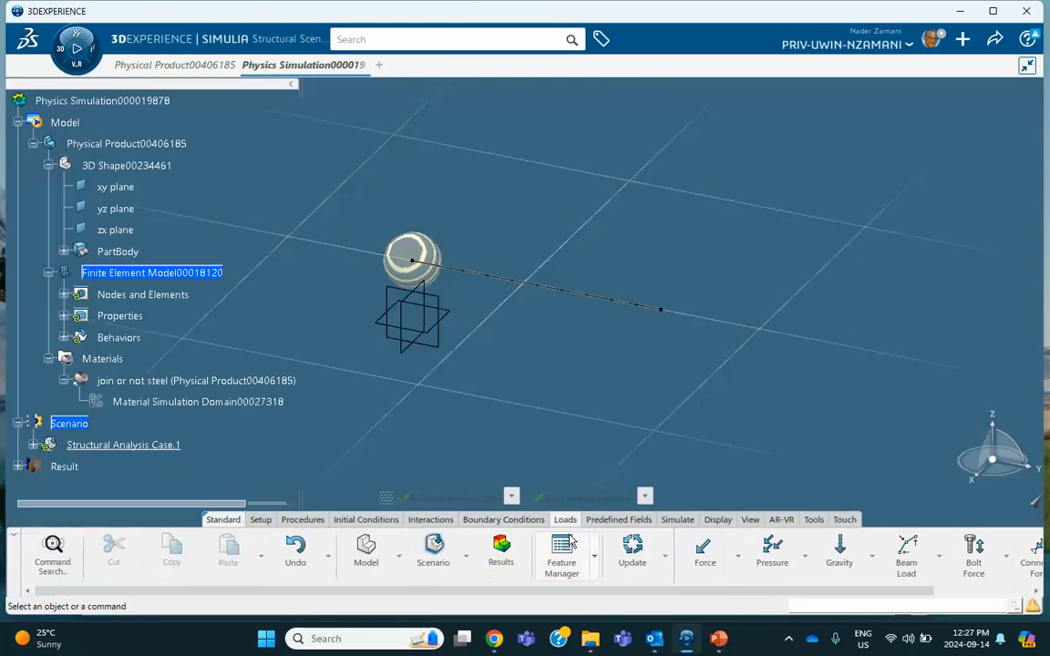
left_click(913, 547)
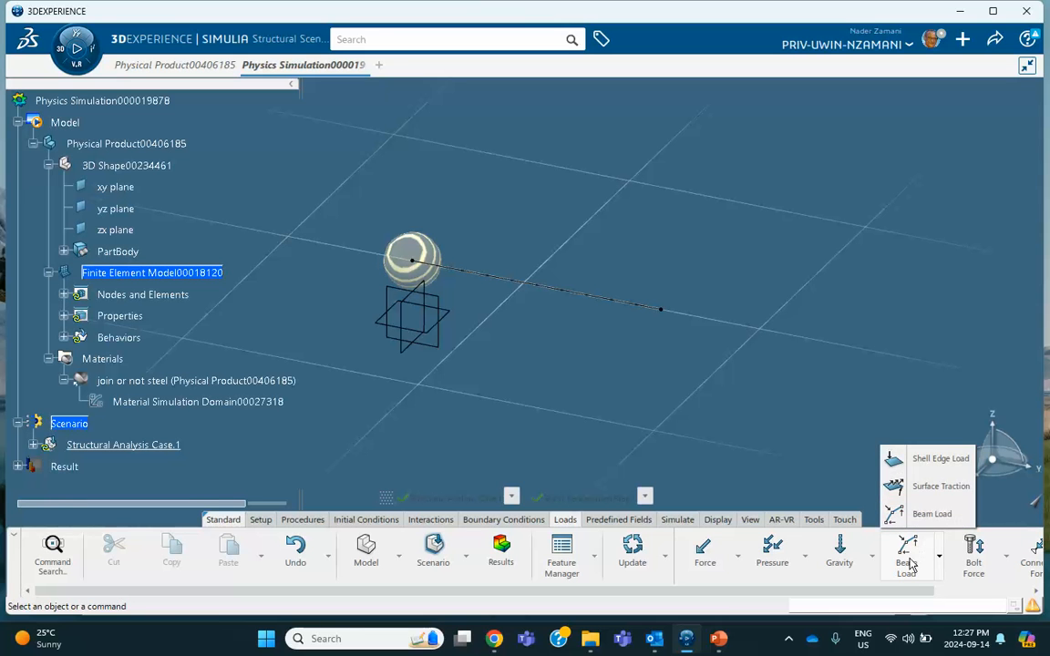
left_click(552, 294)
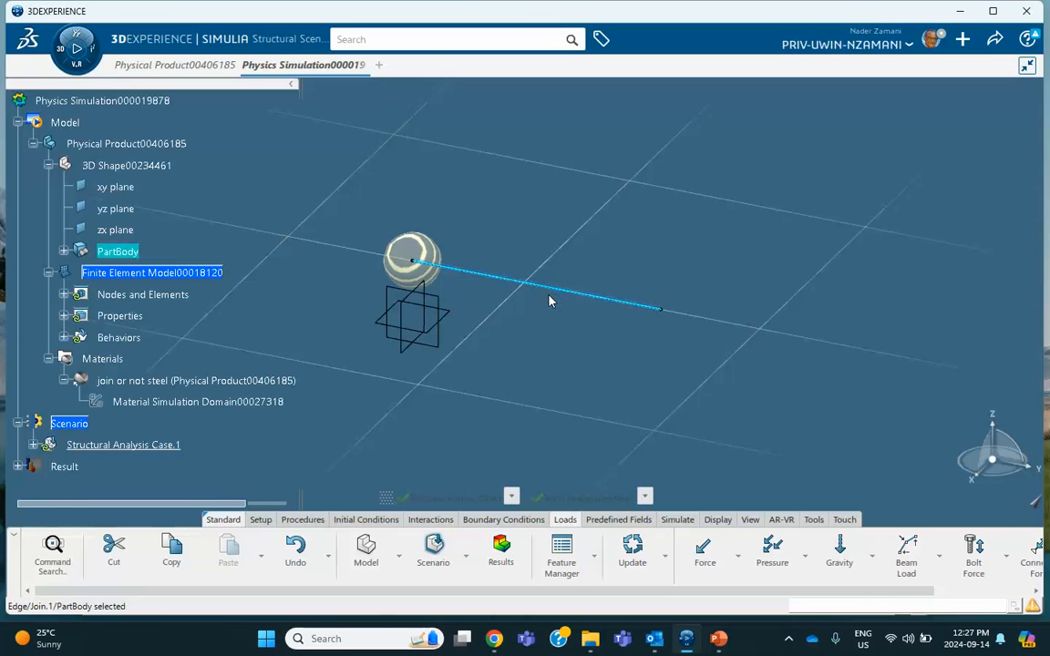
left_click(889, 539)
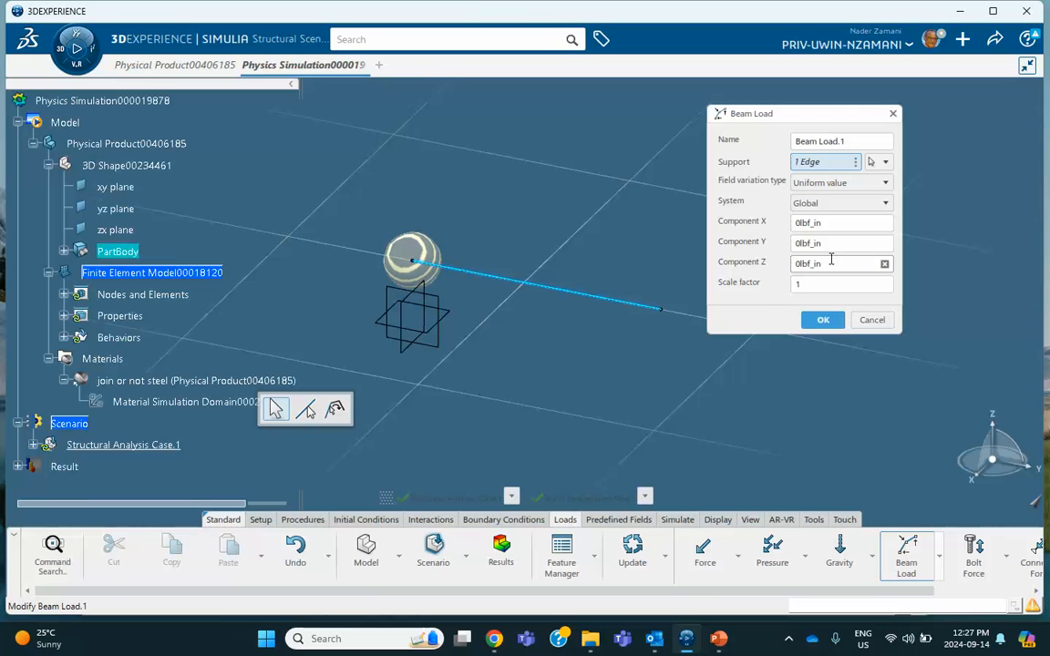
left_click(719, 639)
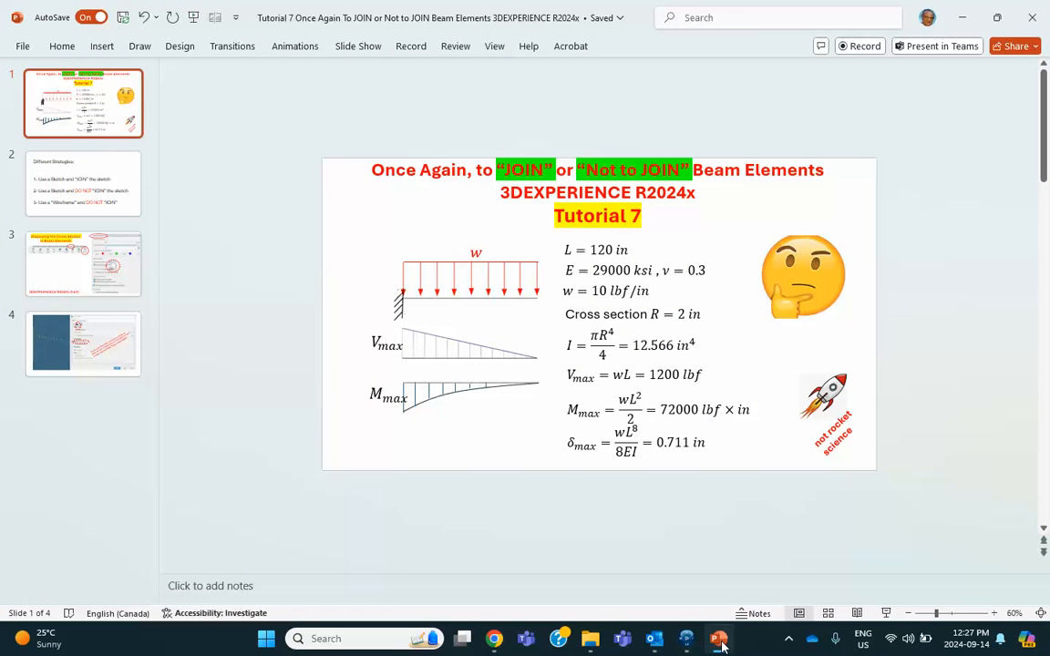
left_click(719, 641)
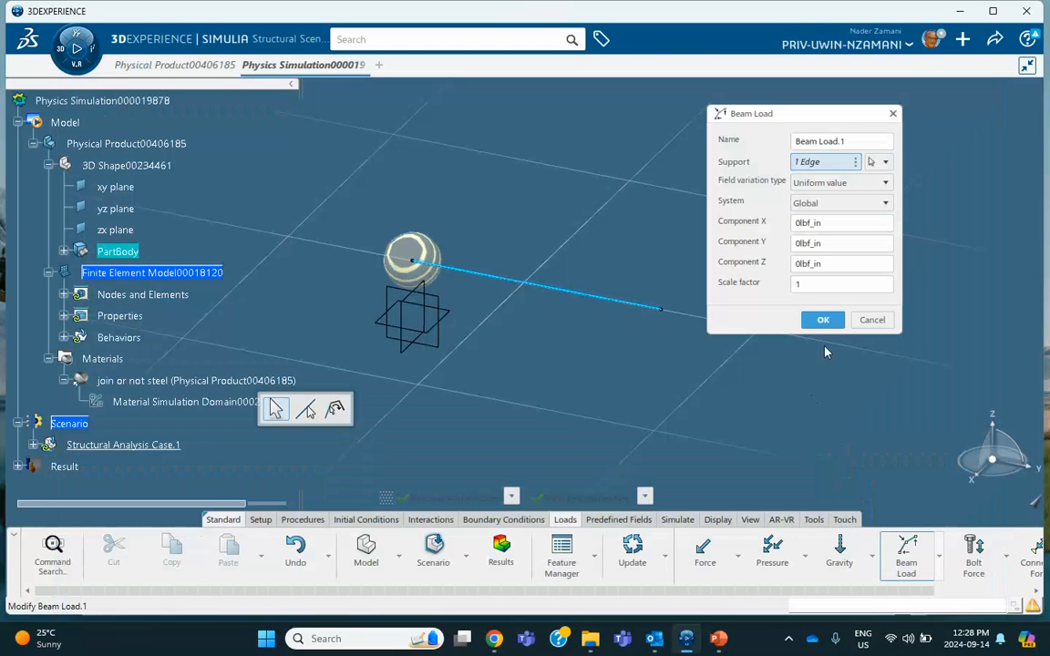
double_click(828, 261)
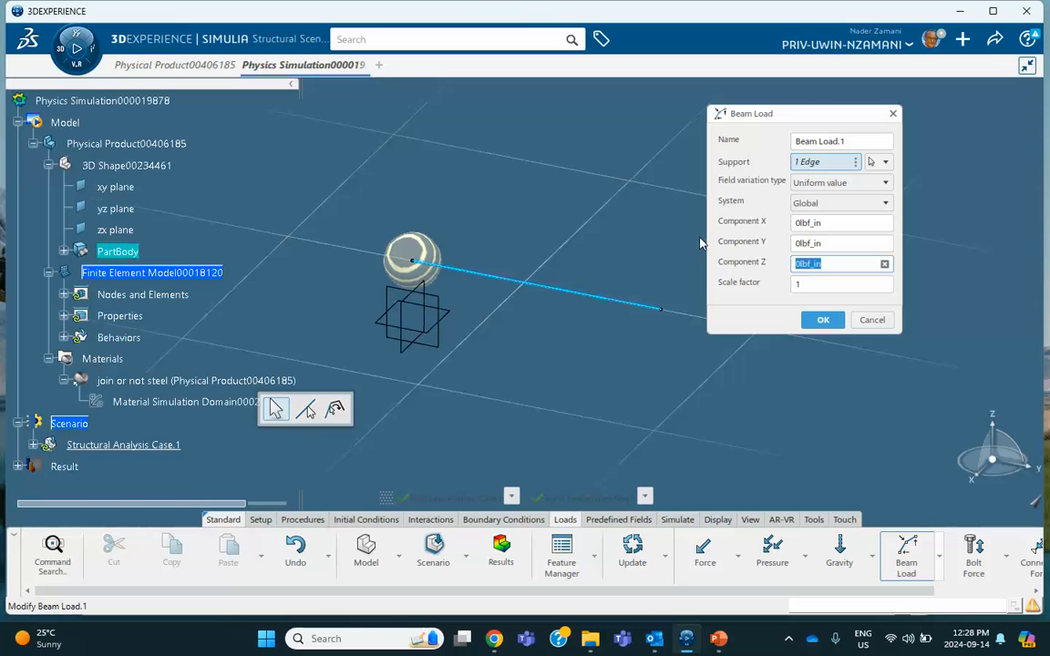
type("-10")
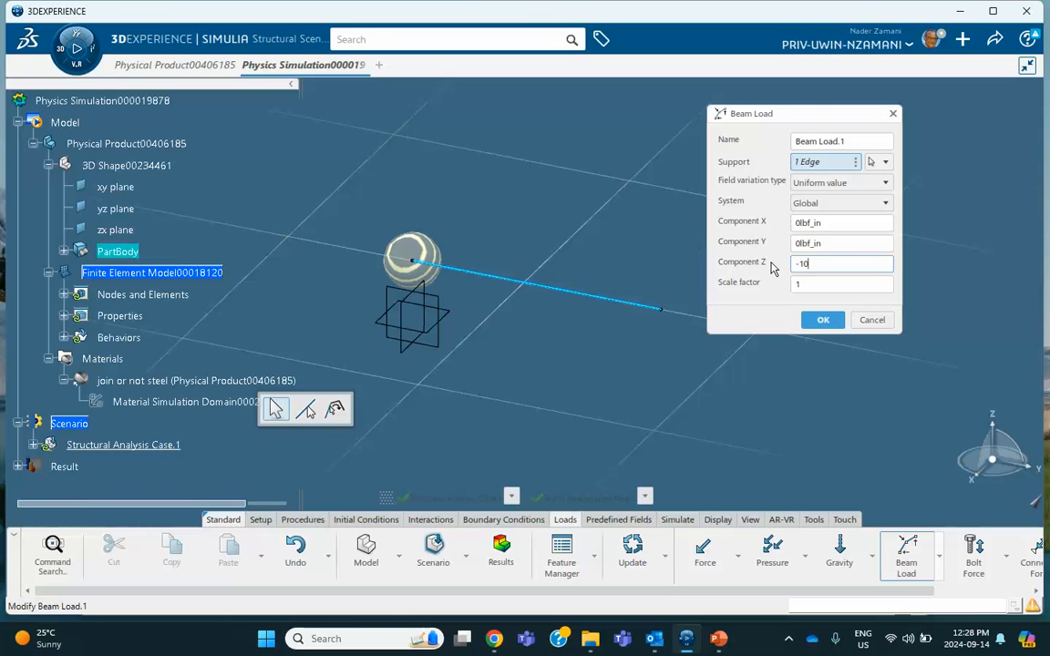
left_click(824, 320)
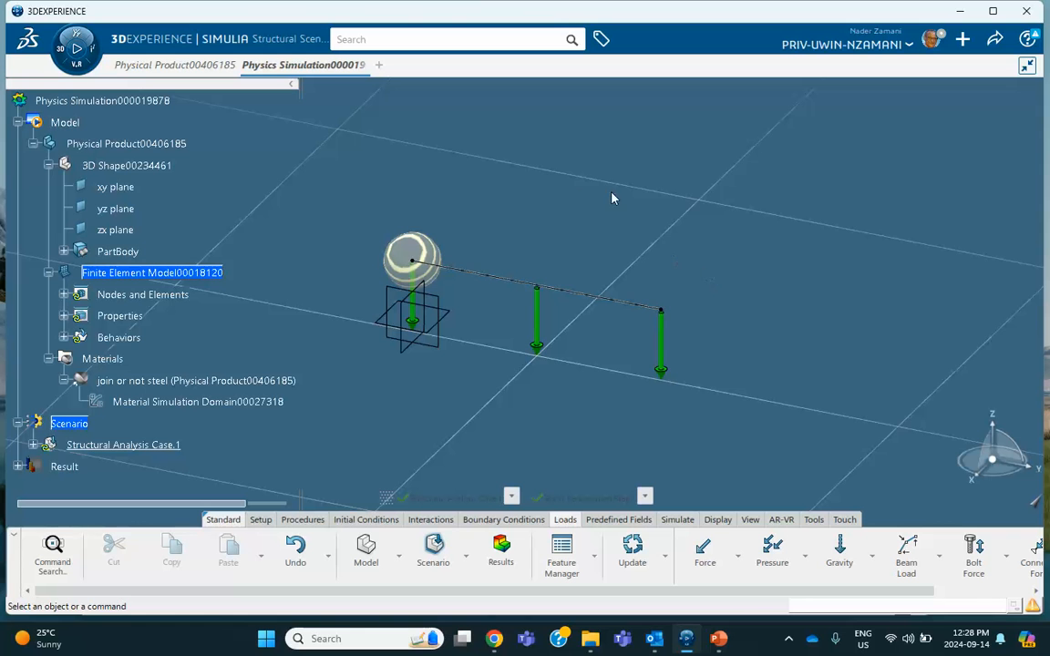
Step: Run the Model and Scenario Checks on the simulation and close the status report
middle_click_drag(525, 226, 476, 167)
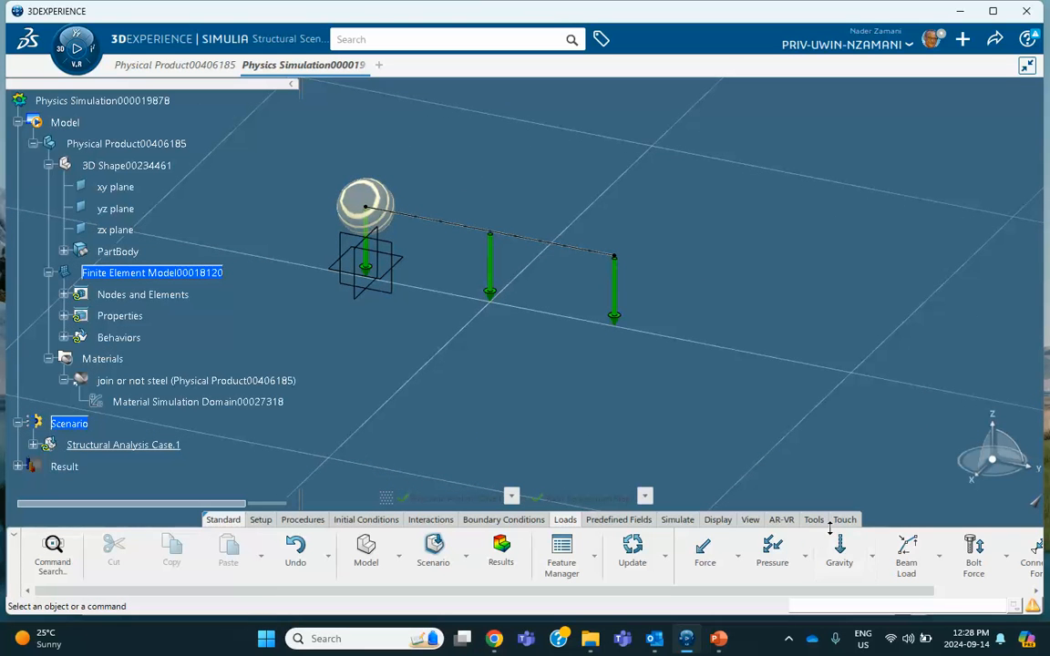
left_click(677, 520)
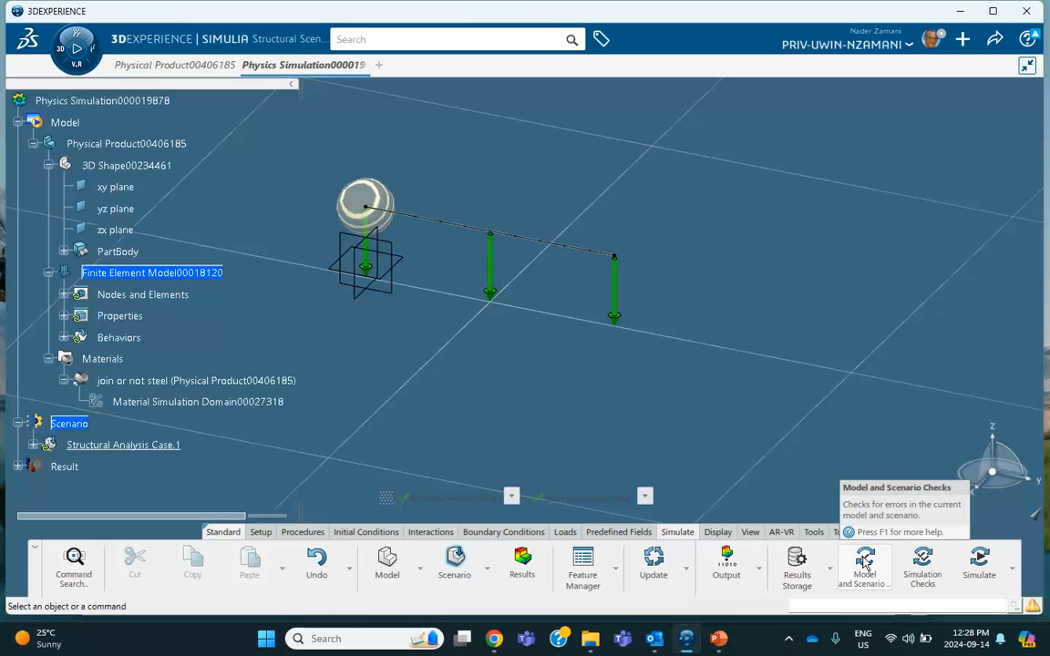
left_click(863, 566)
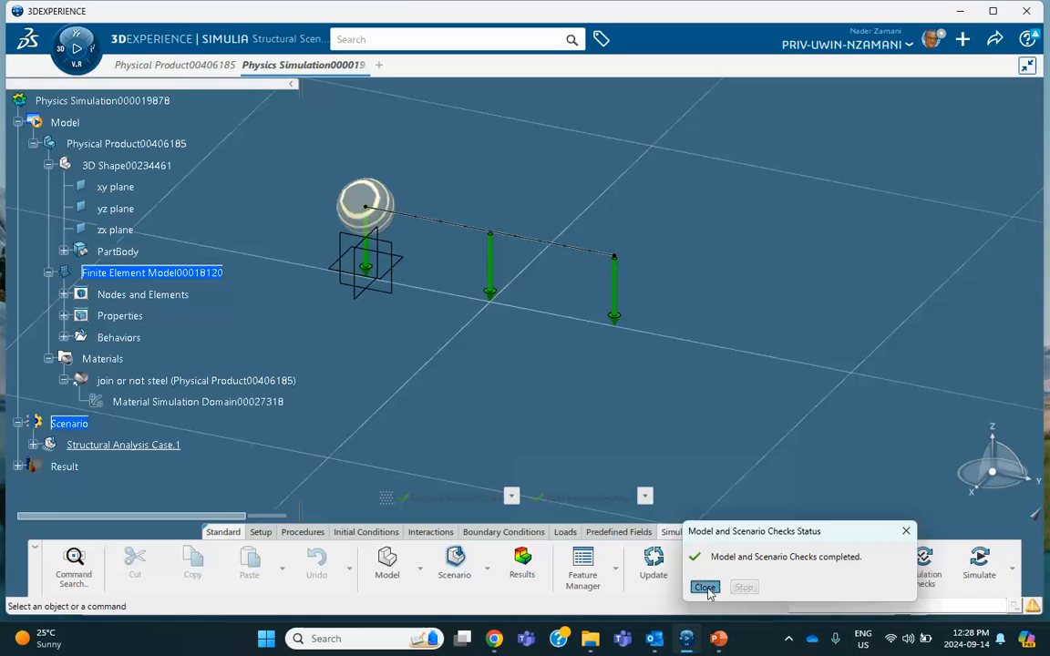
left_click(704, 587)
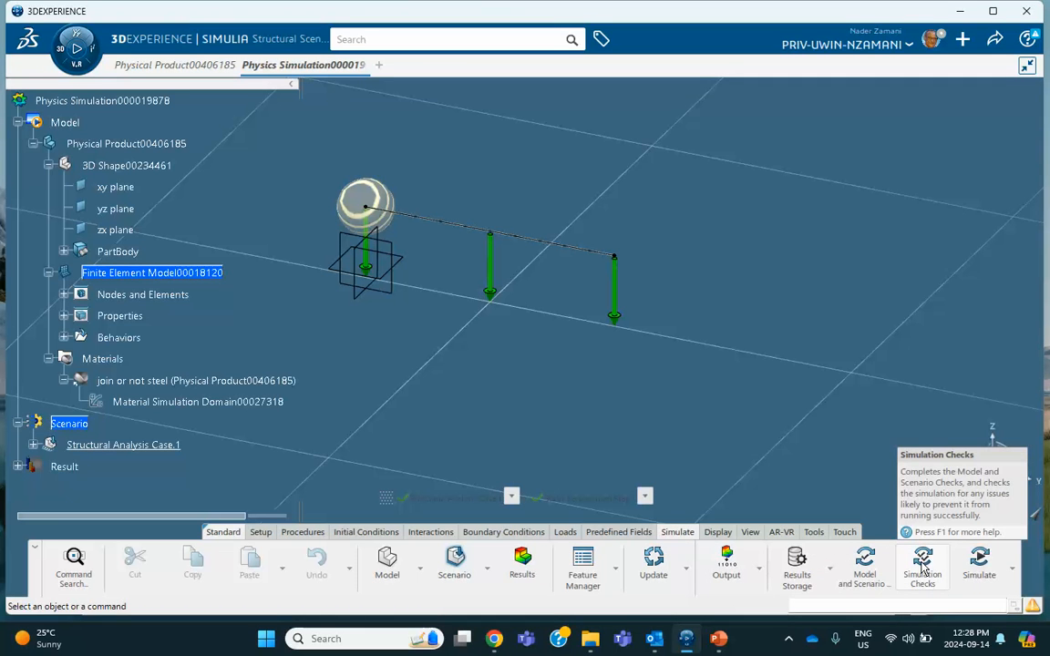
Step: Run the Simulation Checks with default settings, review the warning details, and close the status report
left_click(923, 567)
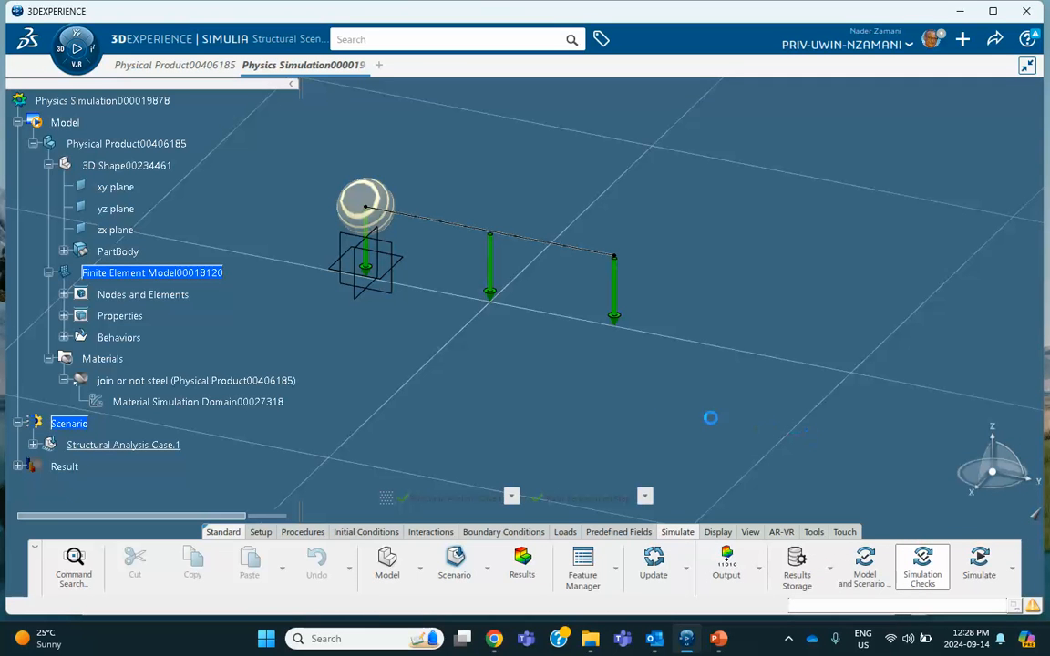
left_click(826, 492)
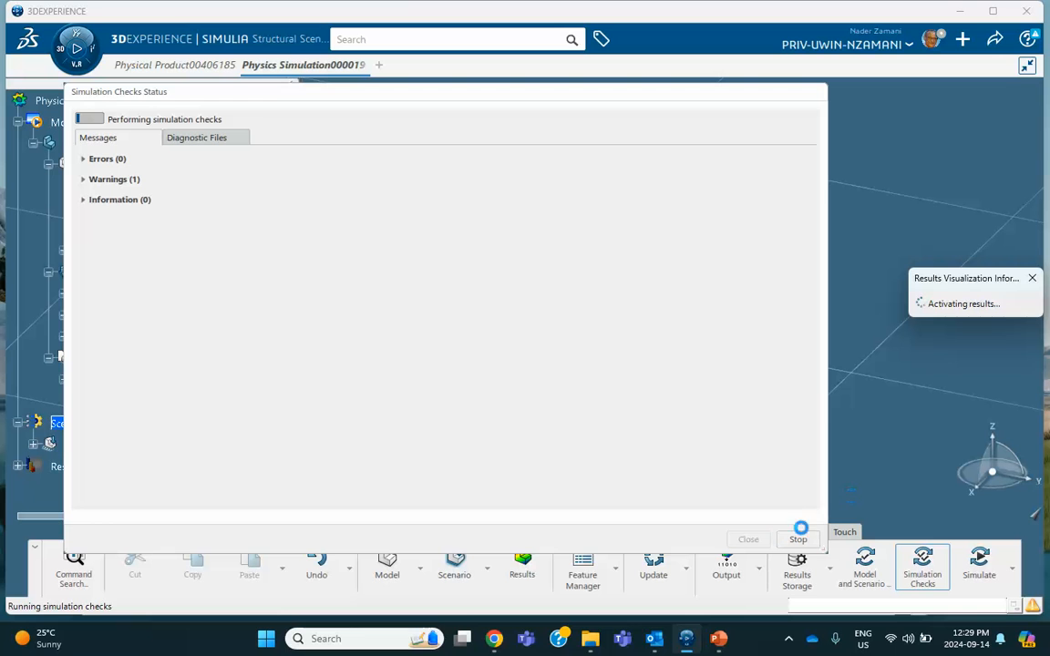
left_click(83, 179)
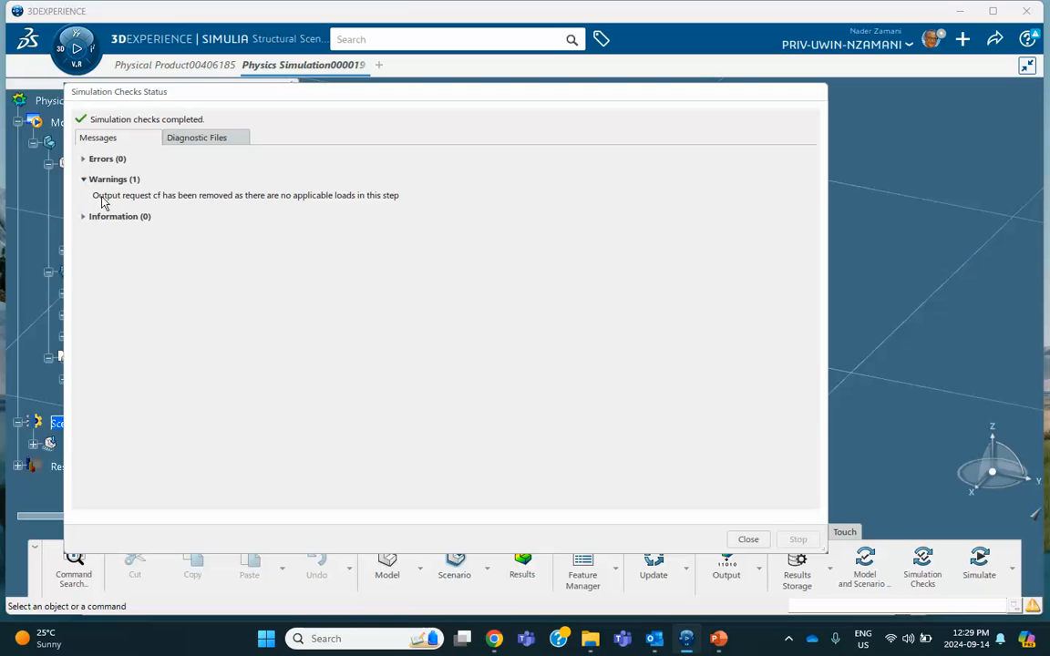
left_click(83, 180)
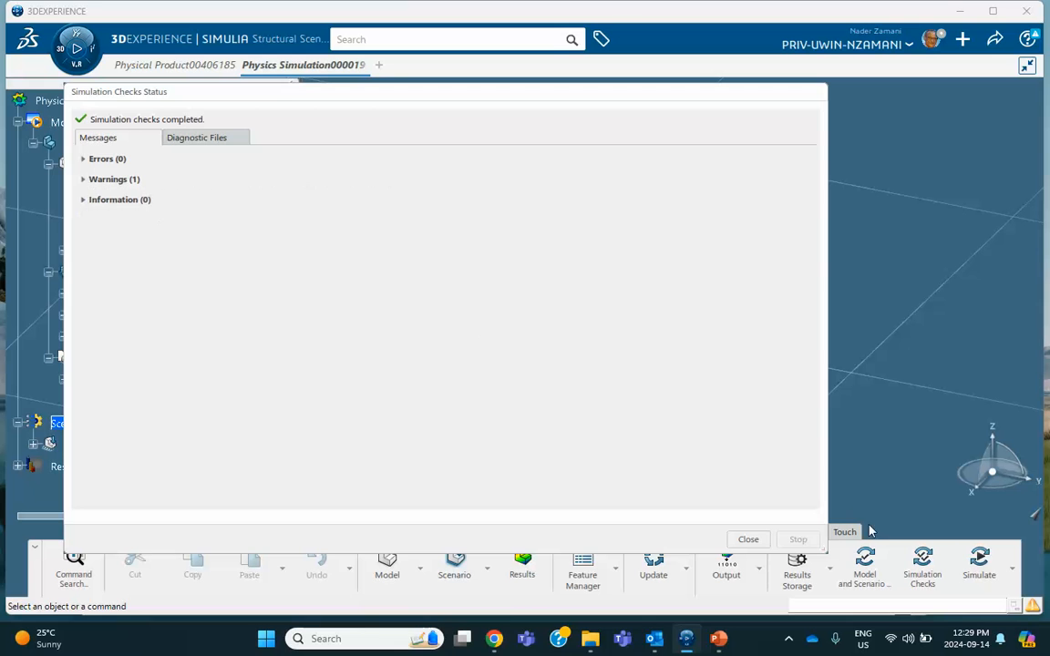
left_click(749, 538)
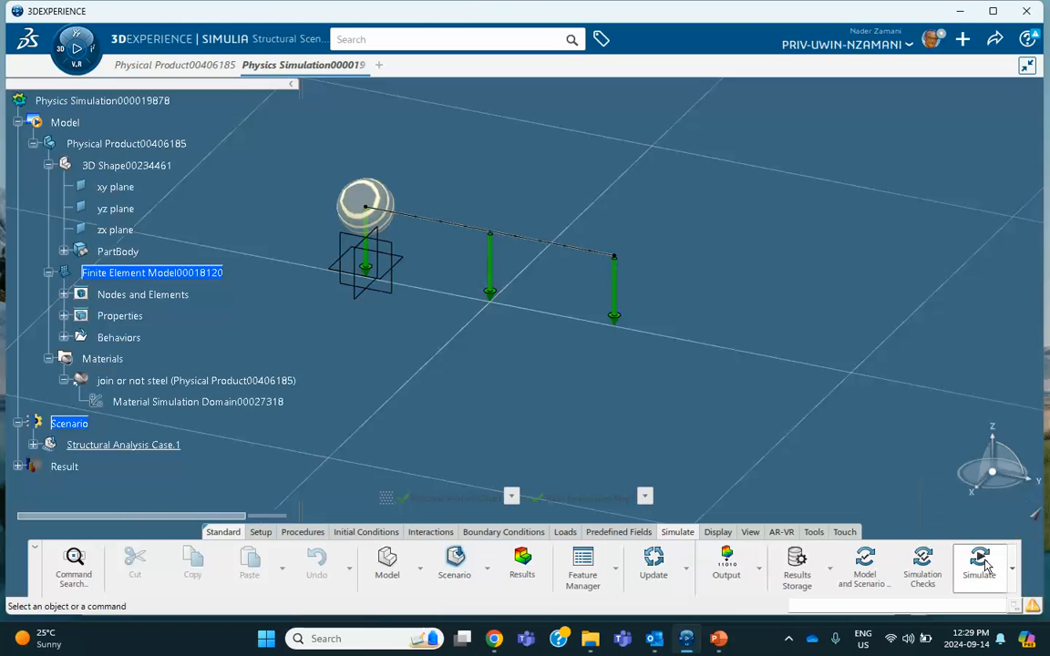
Step: Run the simulation with default settings, consult the hand-calculation slide in PowerPoint meanwhile, and close the simulation status report
left_click(979, 562)
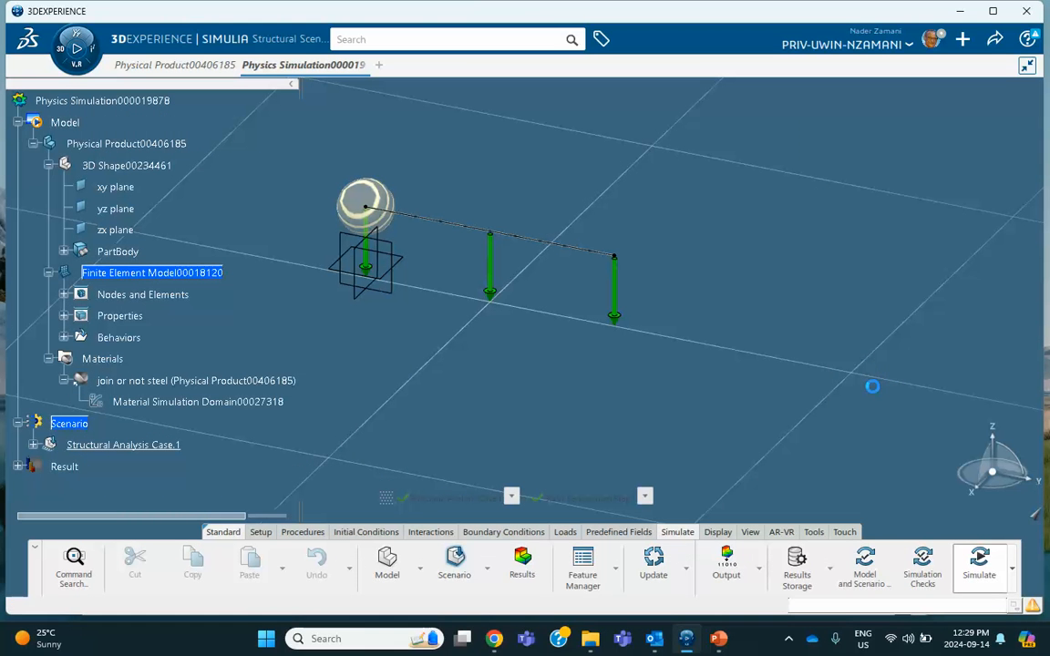
left_click(964, 490)
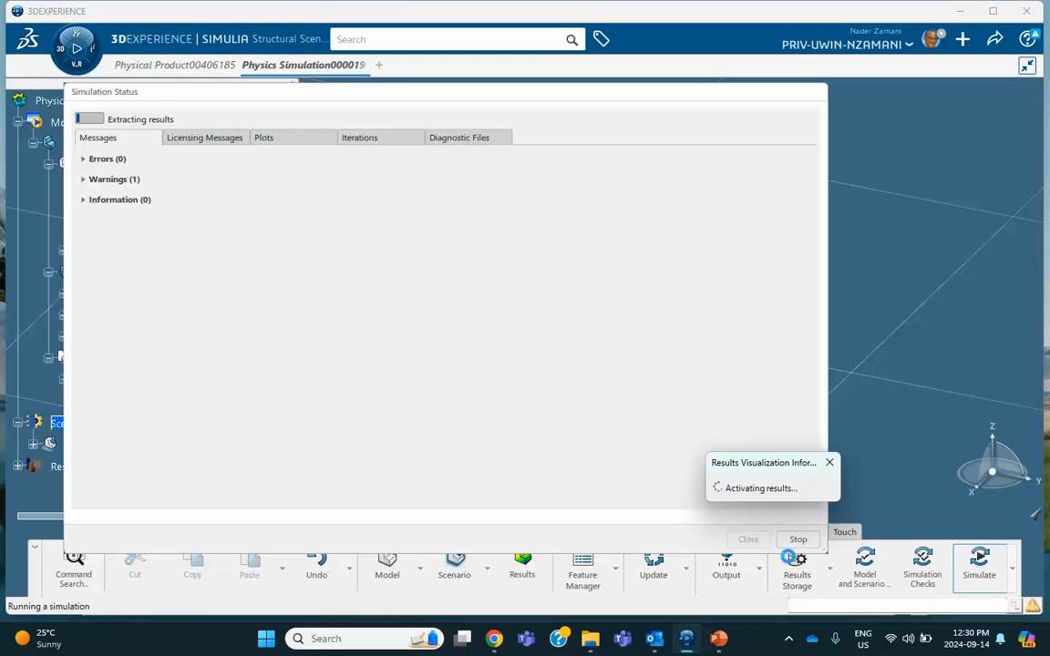
left_click(716, 643)
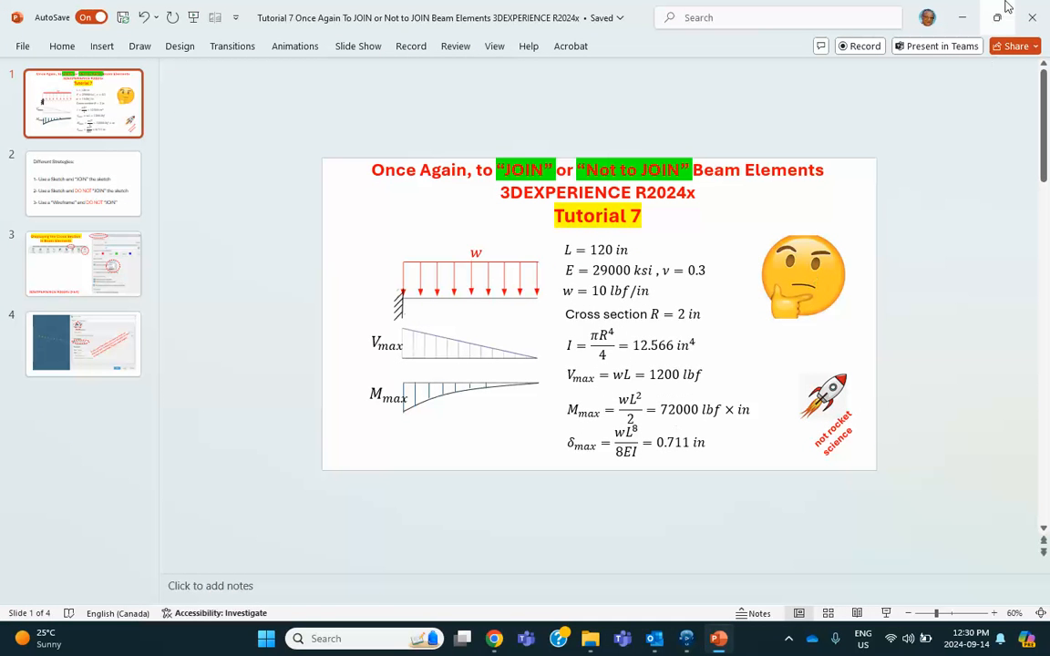
left_click(962, 17)
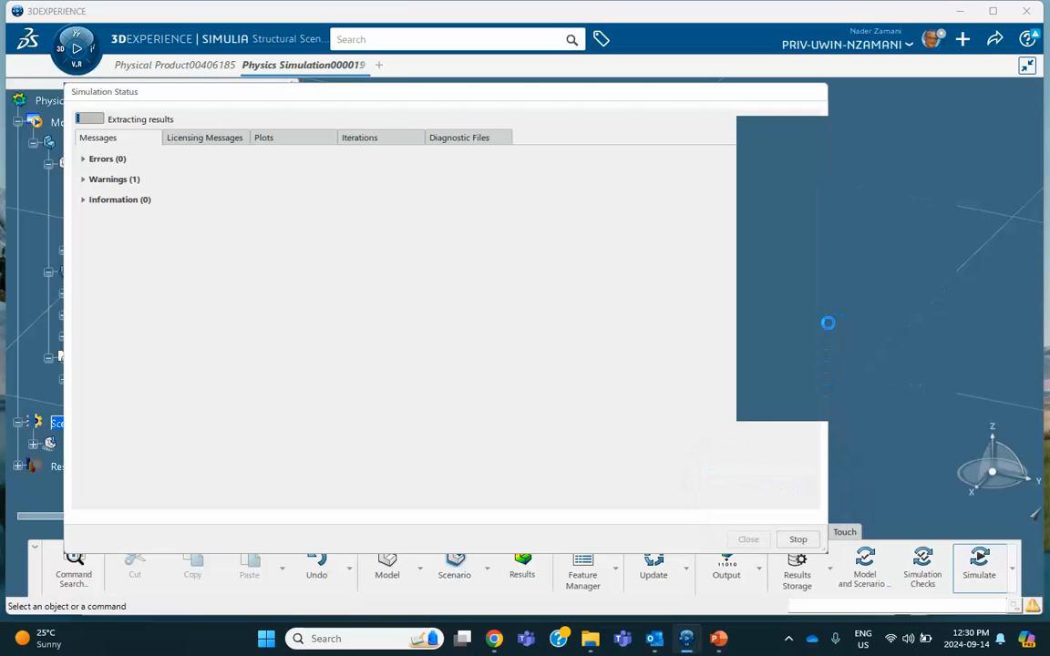
left_click(747, 541)
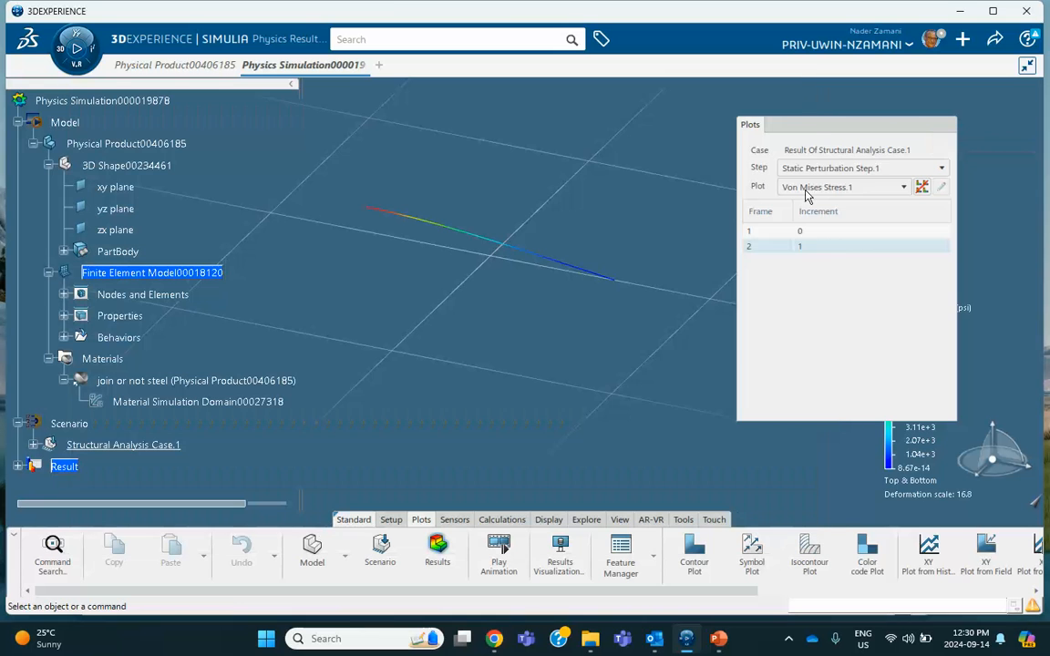
Step: Show the Displacement.1 plot for Static Perturbation Step.1 and keep the plot settings clear of the beam and legend
left_click_drag(853, 133, 710, 122)
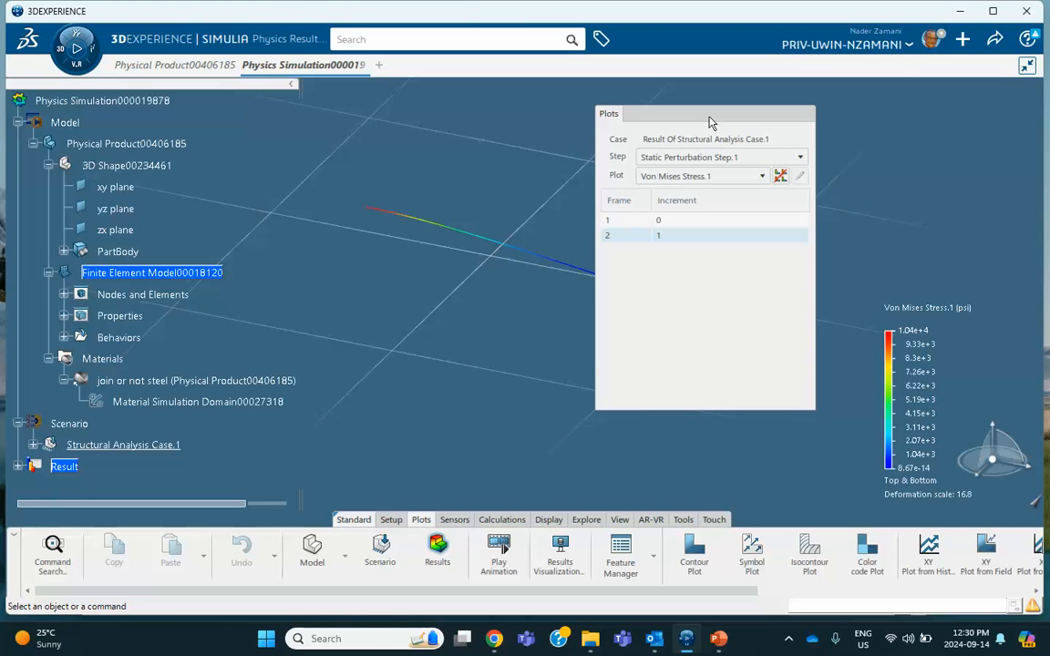
left_click(697, 158)
left_click(697, 160)
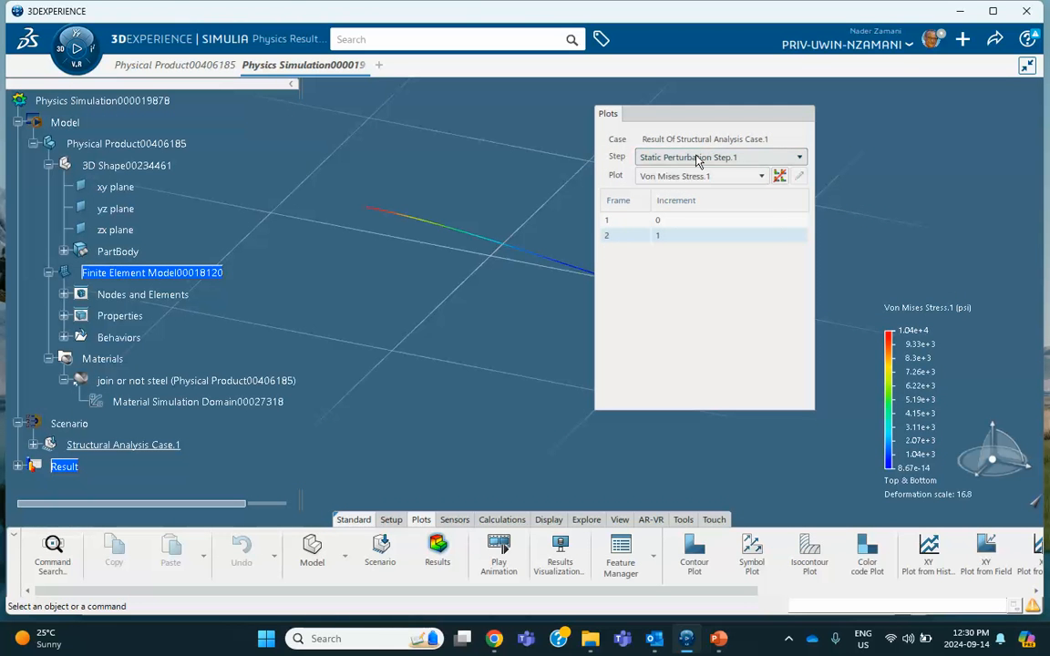
left_click(759, 176)
left_click(686, 206)
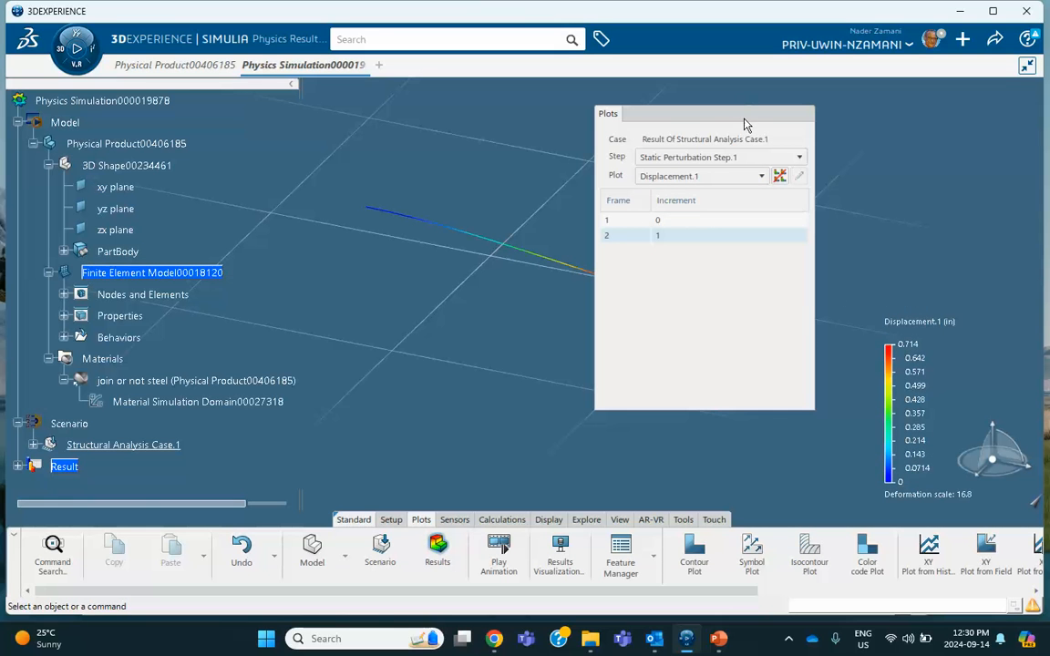
left_click_drag(746, 122, 789, 124)
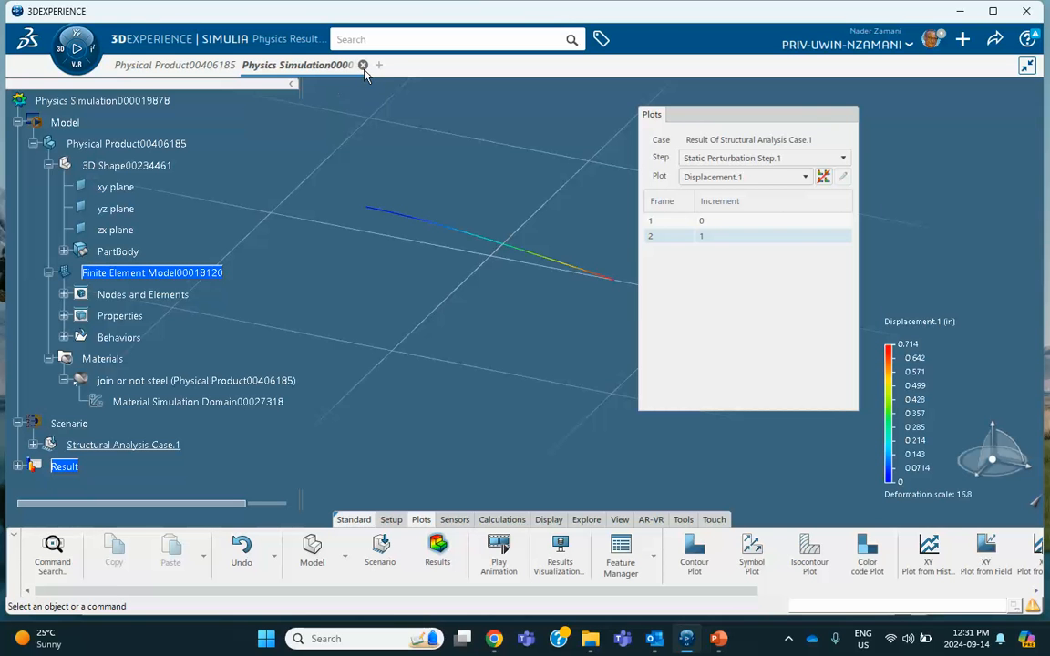
Step: Close the physics simulation and the joined-beam physical product, confirming both closures
left_click(363, 65)
left_click(565, 371)
left_click(231, 66)
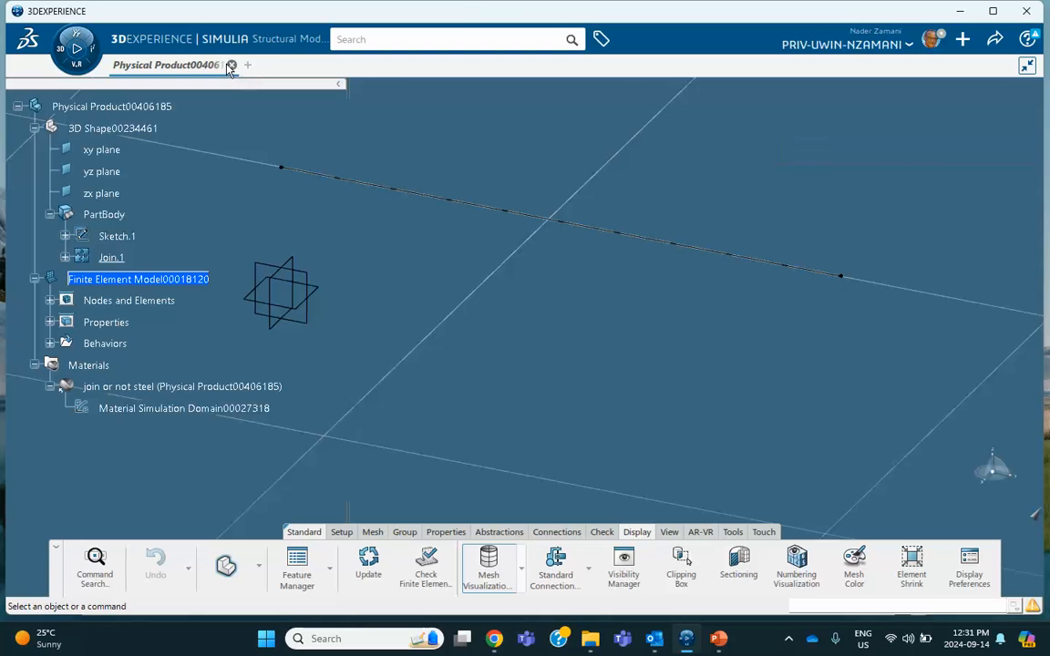
left_click(566, 371)
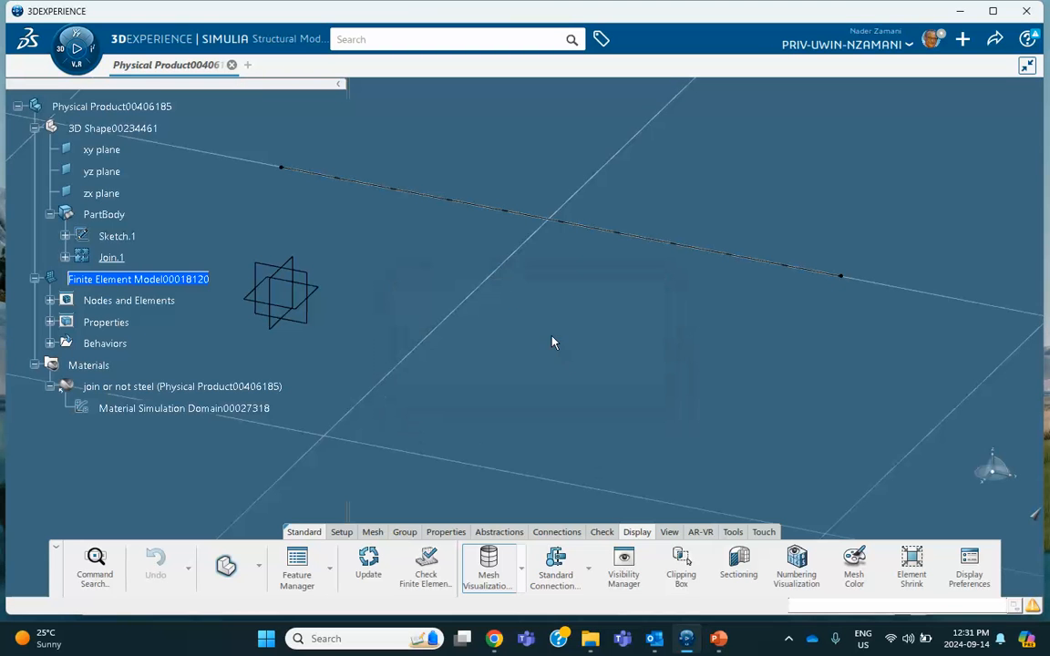
Step: Create a new 3D part in Generative Shape Design and open a sketch on its yz plane
left_click(77, 48)
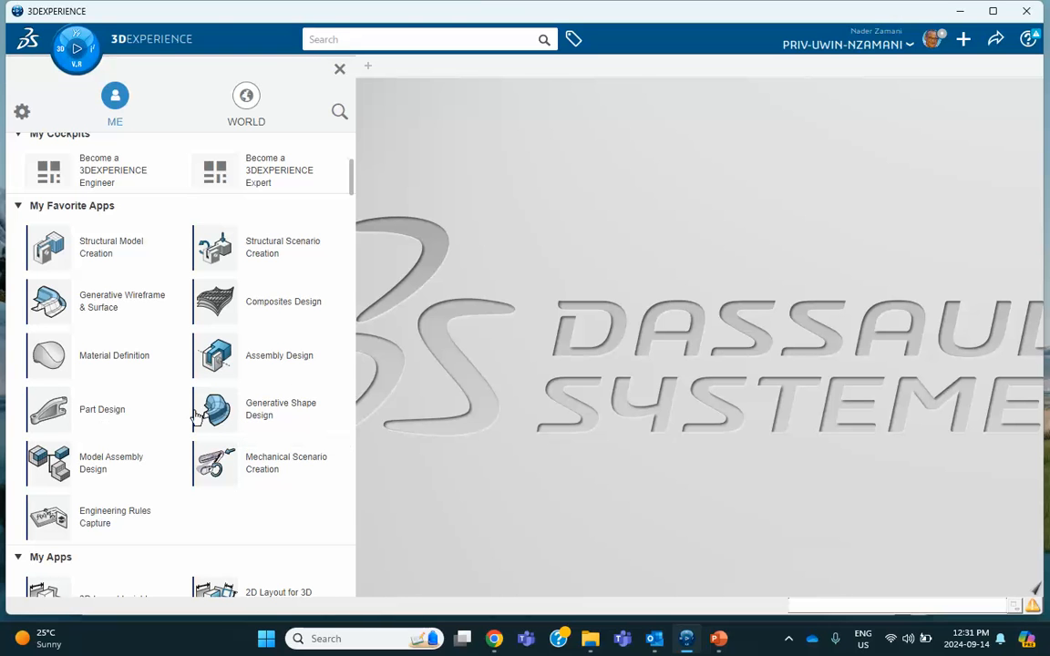
left_click(260, 412)
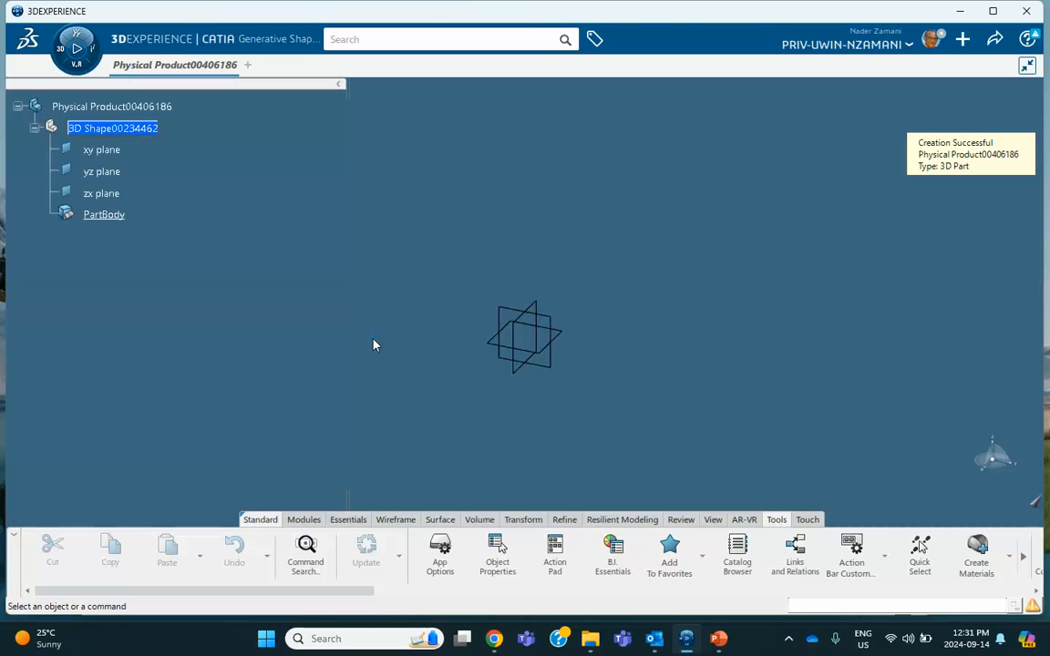
left_click(555, 324)
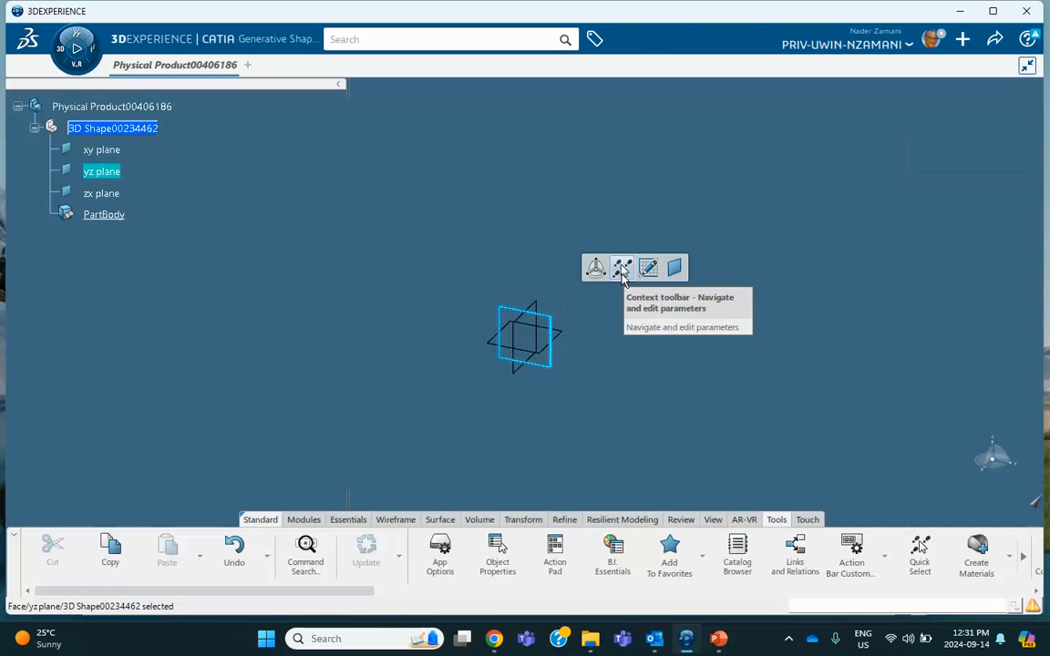
left_click(648, 269)
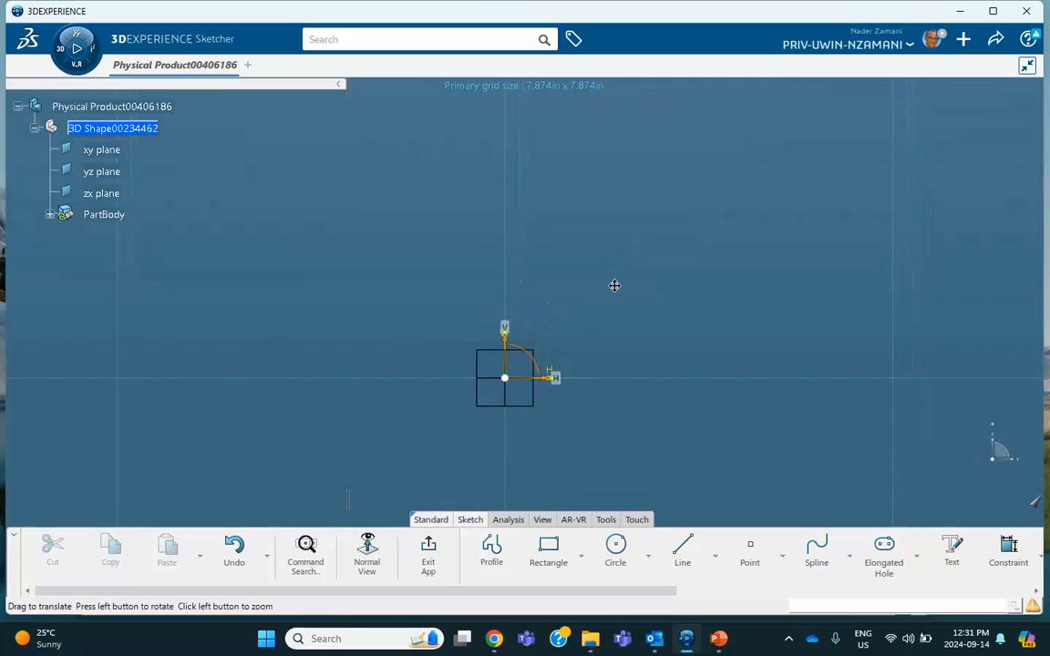
Step: Sketch a line about 8 in long starting on the vertical axis about 4 in above the origin, and constrain it horizontal
left_click(682, 551)
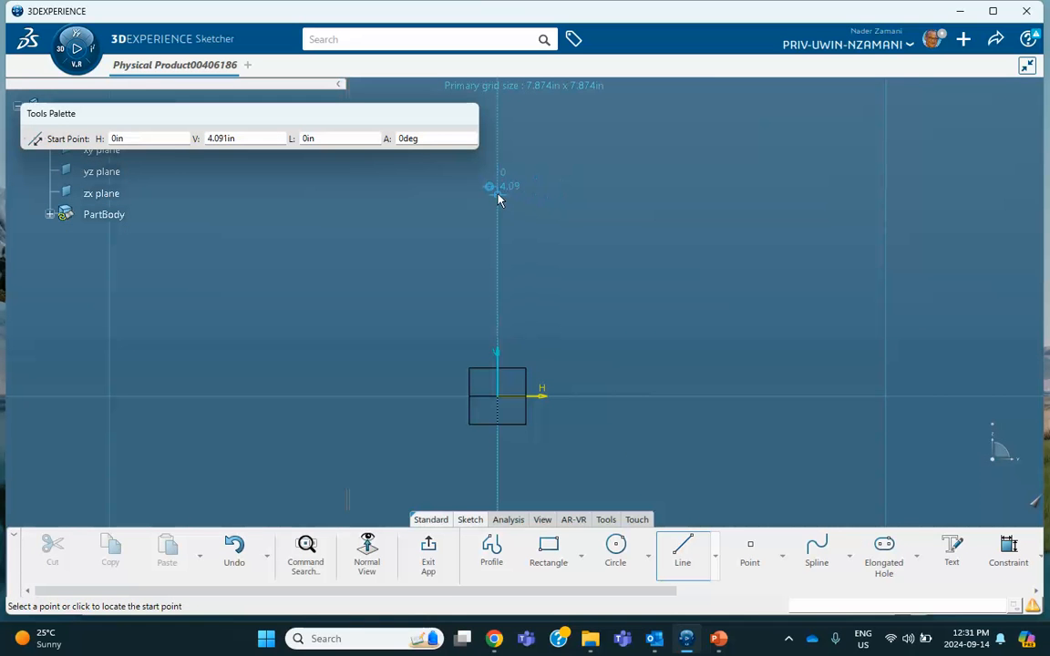
left_click(497, 197)
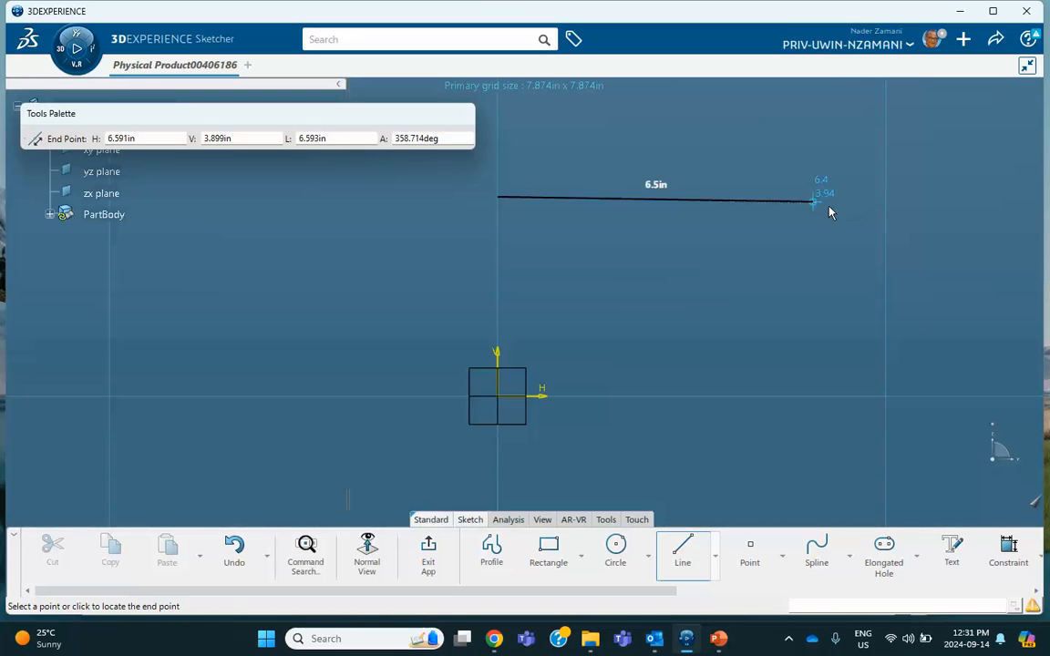
left_click(894, 194)
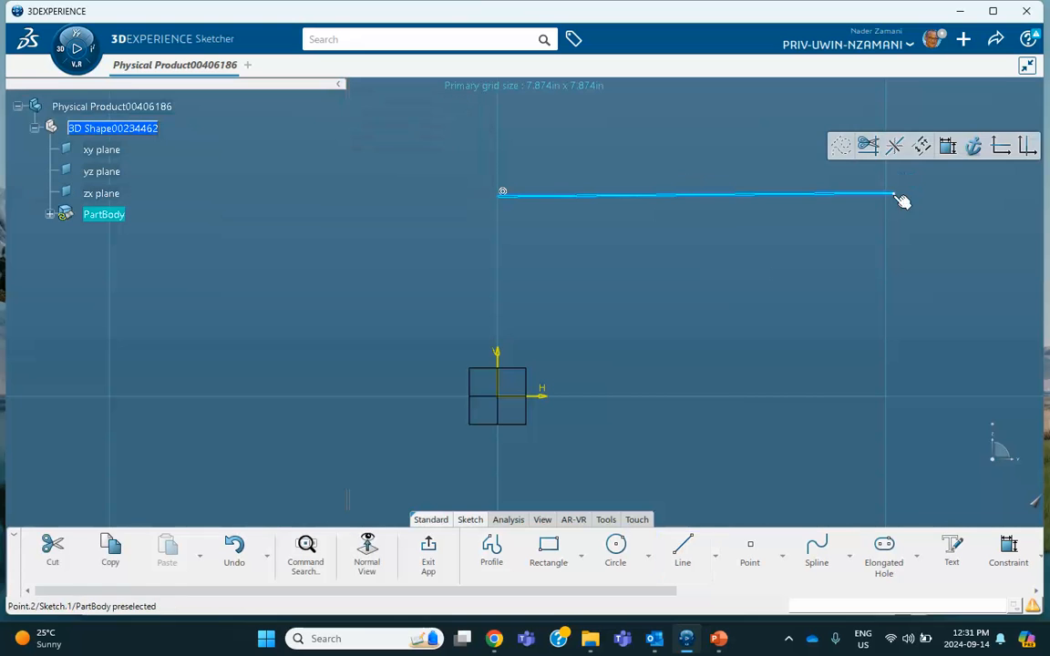
right_click(808, 197)
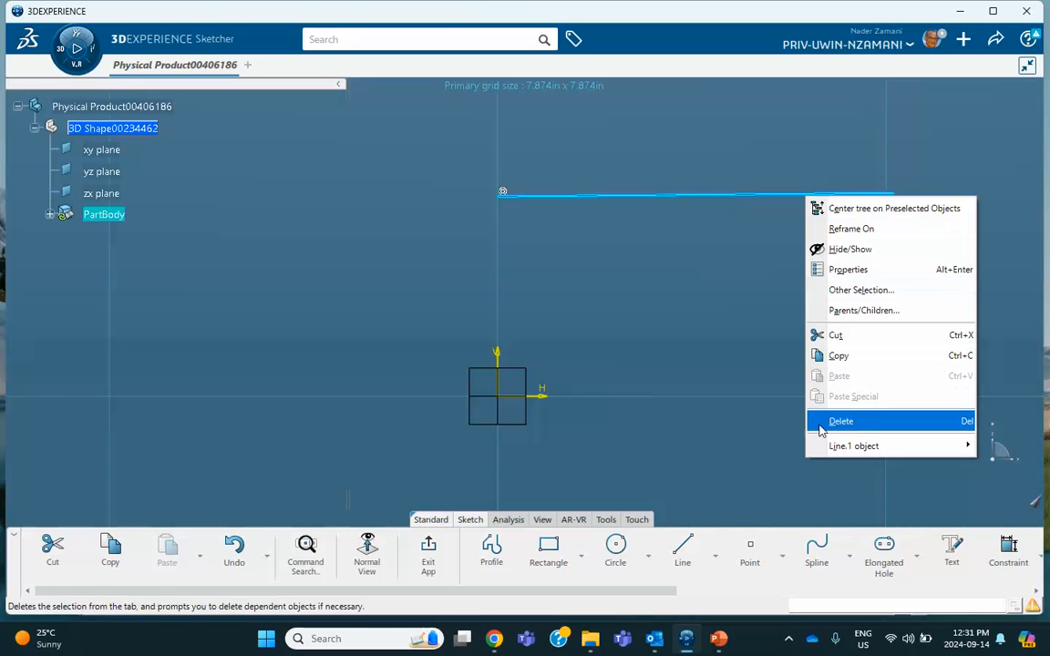
mouse_move(831, 448)
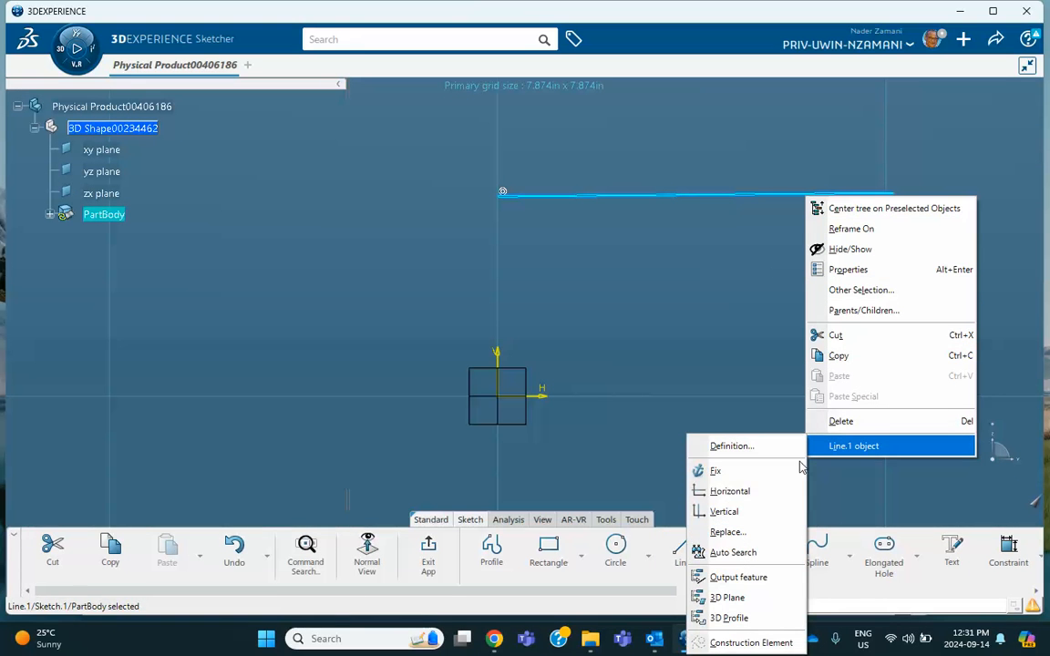
left_click(740, 504)
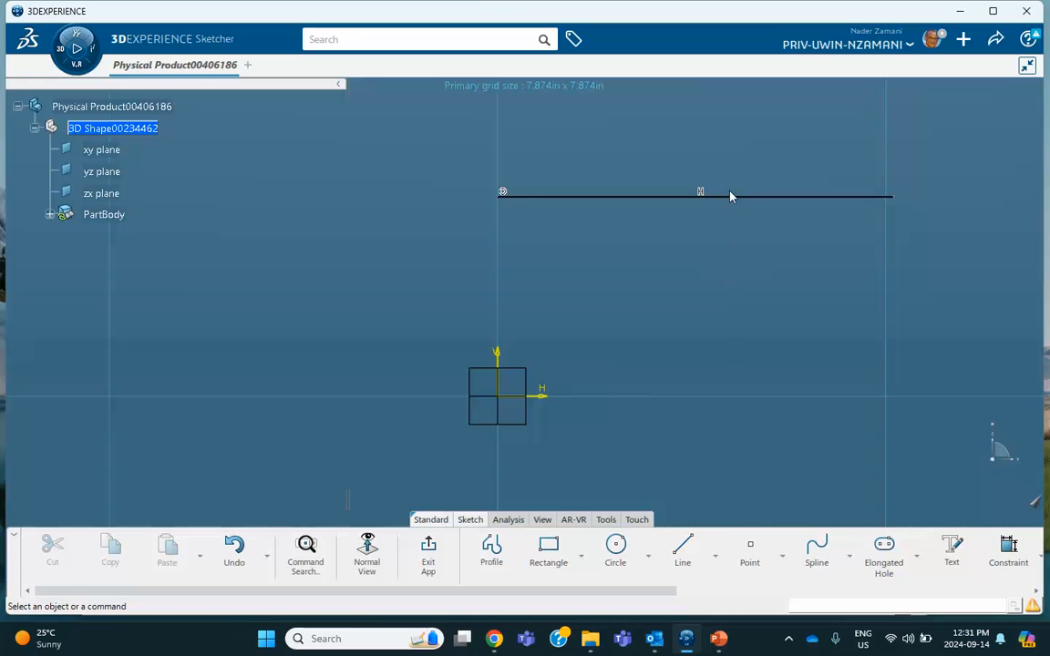
Step: Dimension the horizontal line's length as 120 in and exit the sketch
left_click(1008, 550)
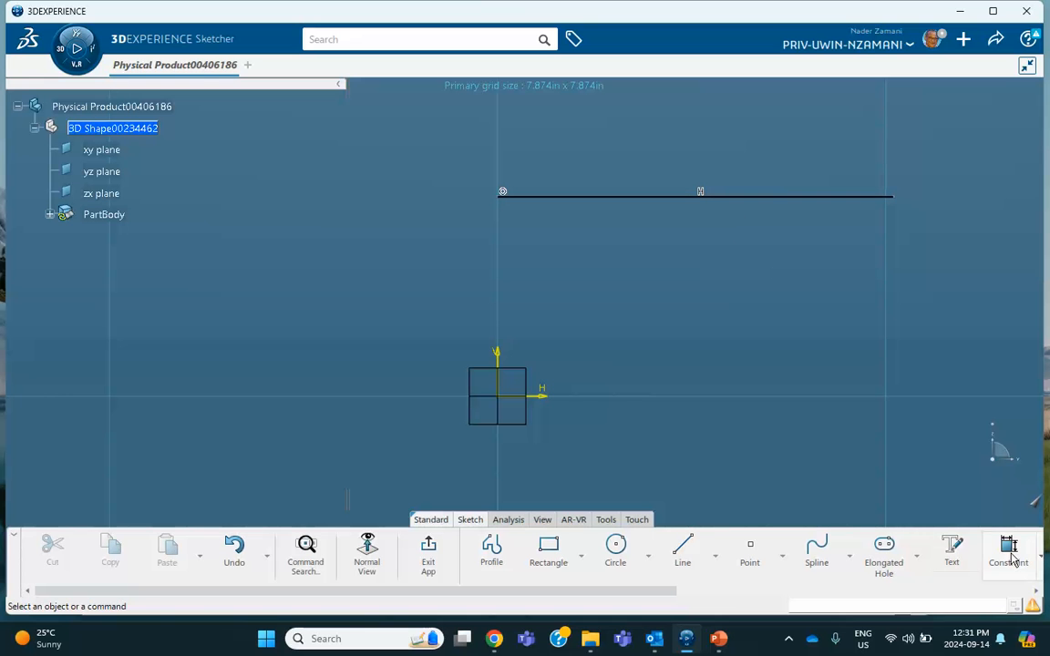
left_click(749, 196)
left_click(718, 248)
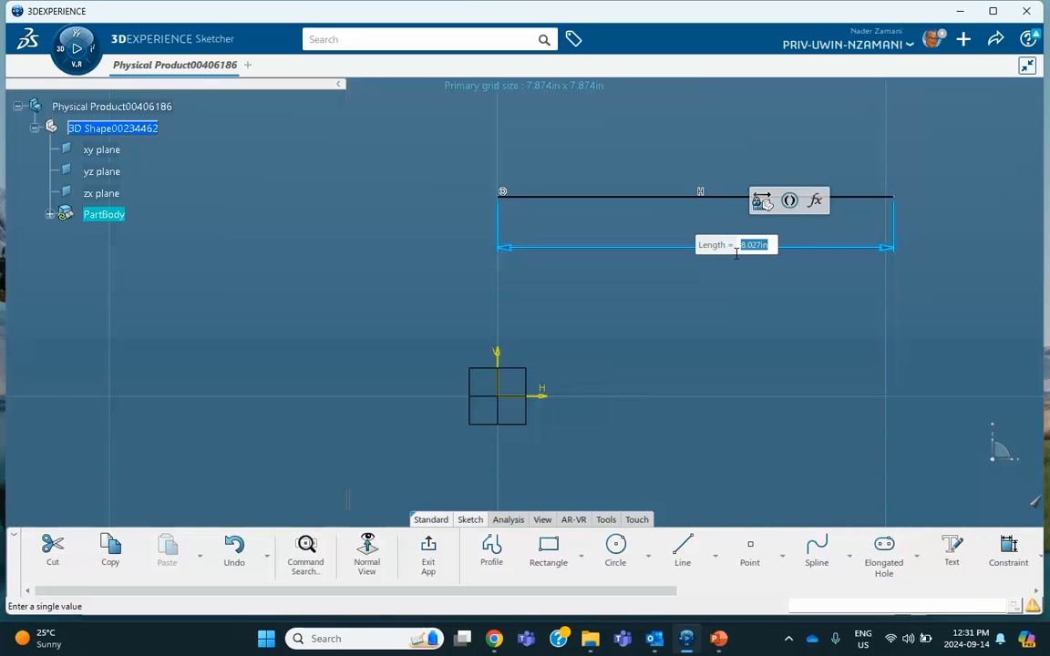
type("120")
key("Return")
middle_click_drag(789, 284, 802, 455)
left_click(794, 293)
middle_click_drag(832, 395, 445, 423)
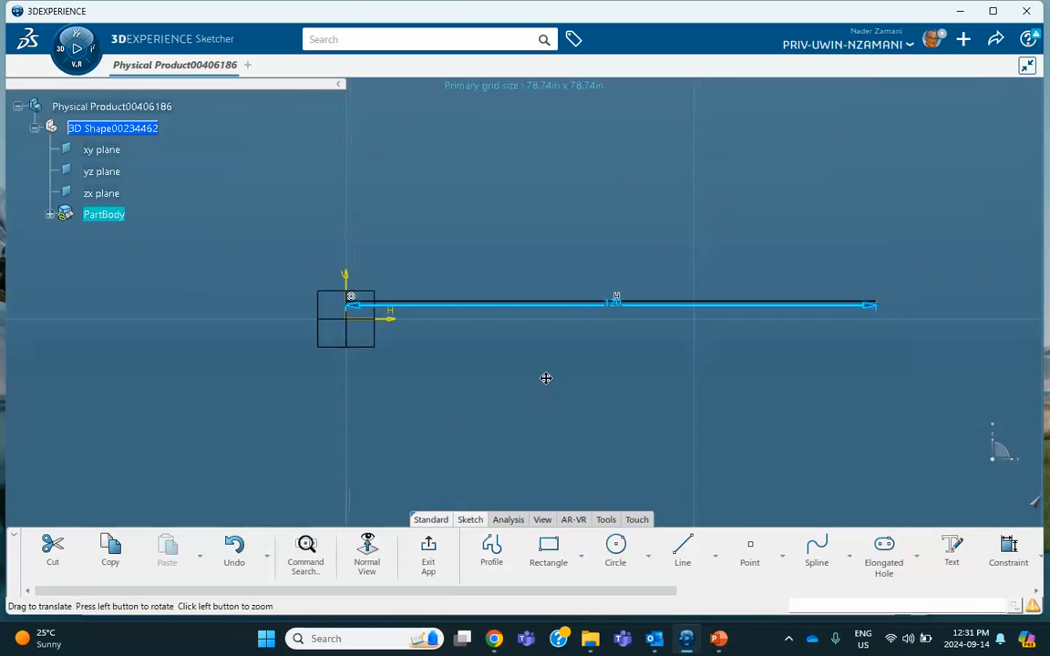
left_click(429, 552)
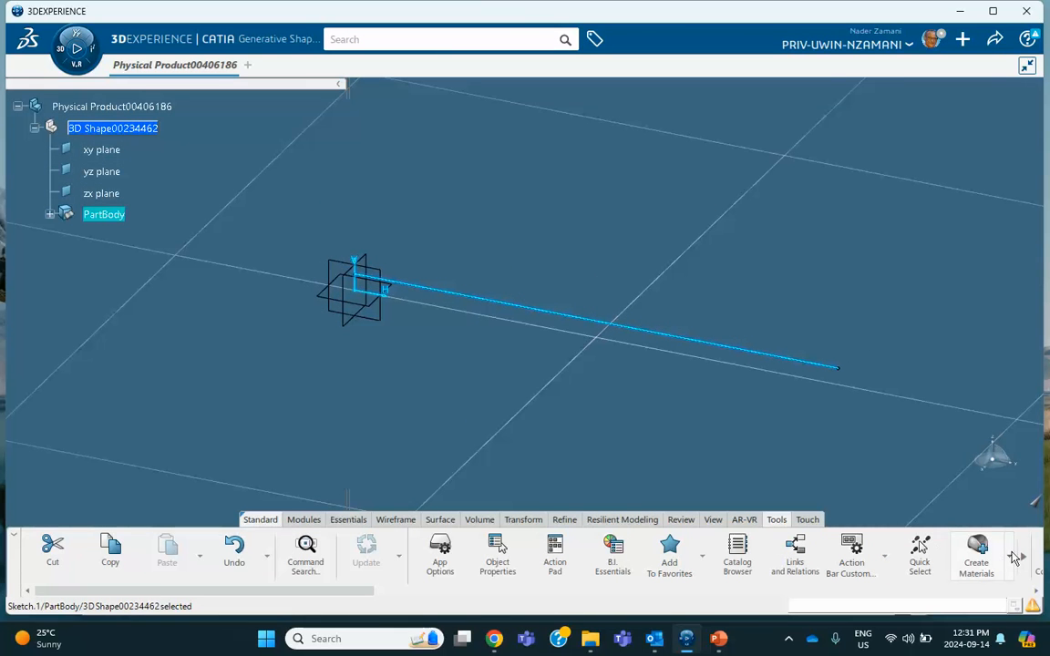
Step: Apply the existing material "join or not steel" to the new physical product from the Material Browser, and close the browser
left_click(1011, 557)
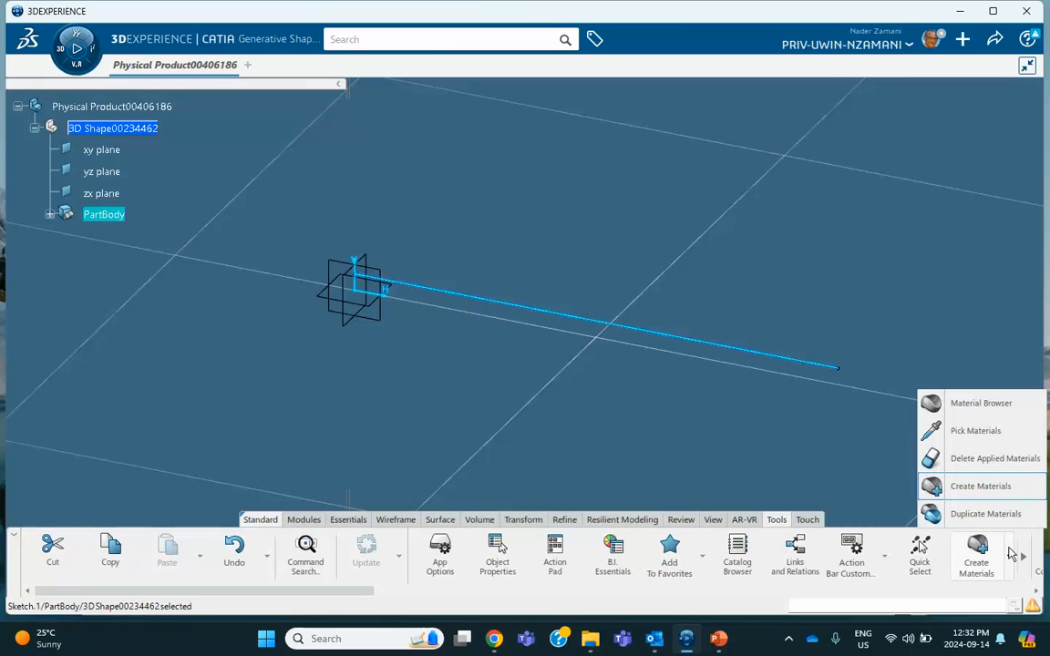
left_click(984, 406)
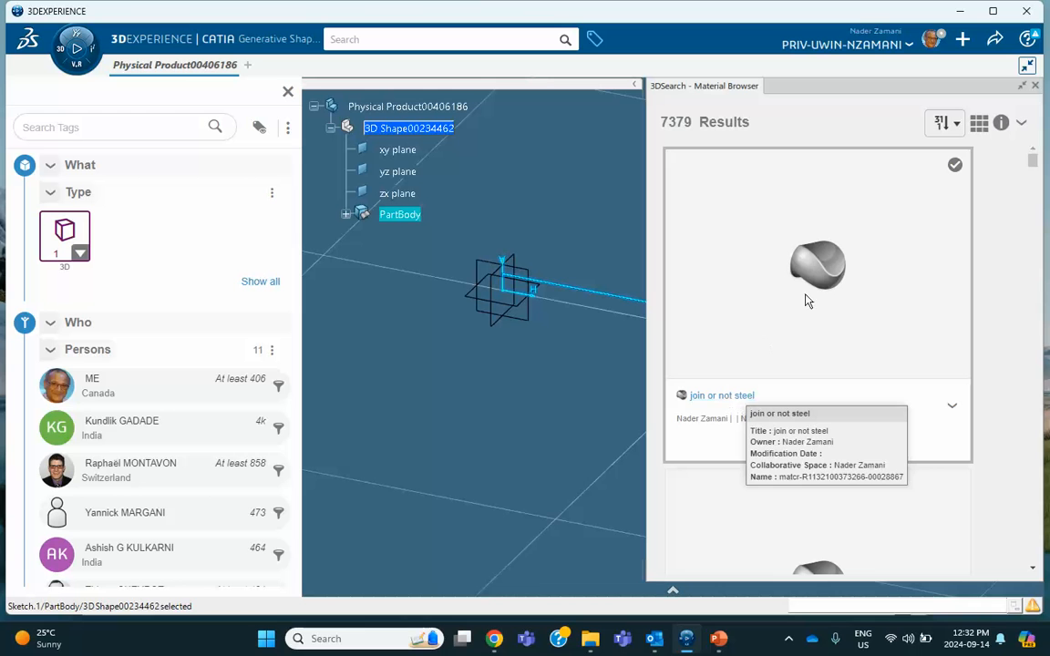
left_click(818, 266)
left_click_drag(818, 266, 440, 108)
left_click(735, 125)
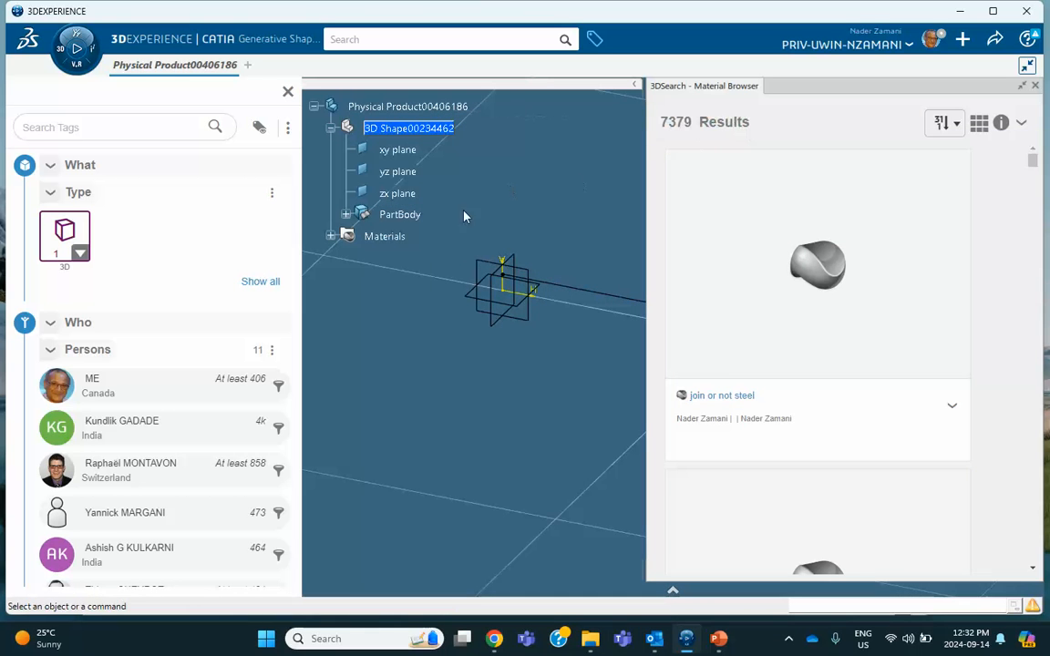
left_click(288, 92)
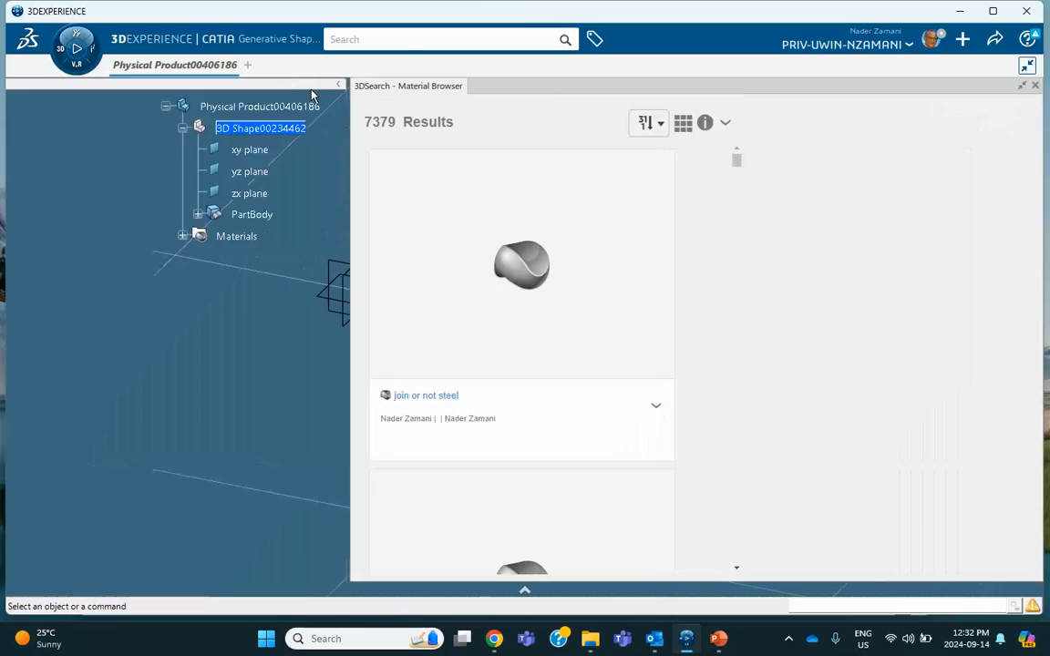
left_click(1036, 86)
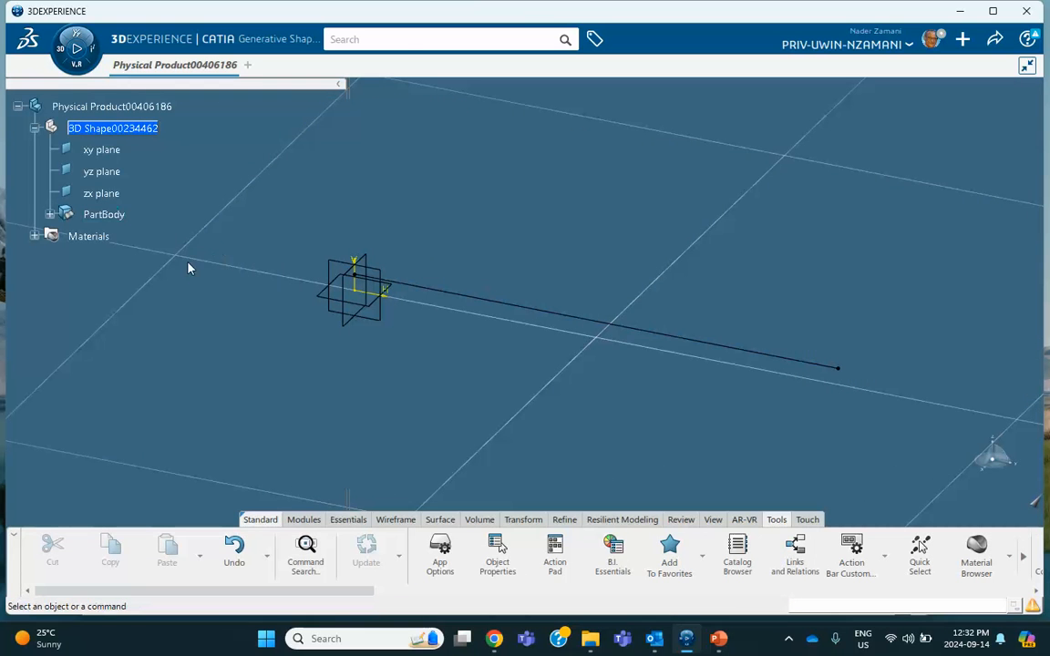
left_click(34, 236)
left_click(35, 237)
left_click(76, 50)
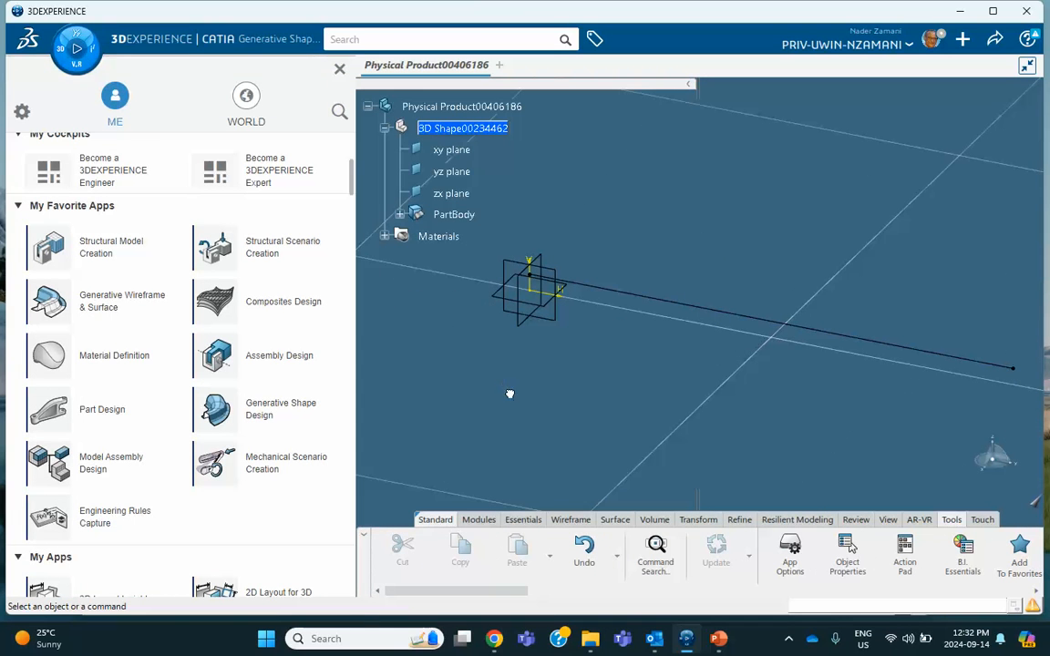
left_click(60, 50)
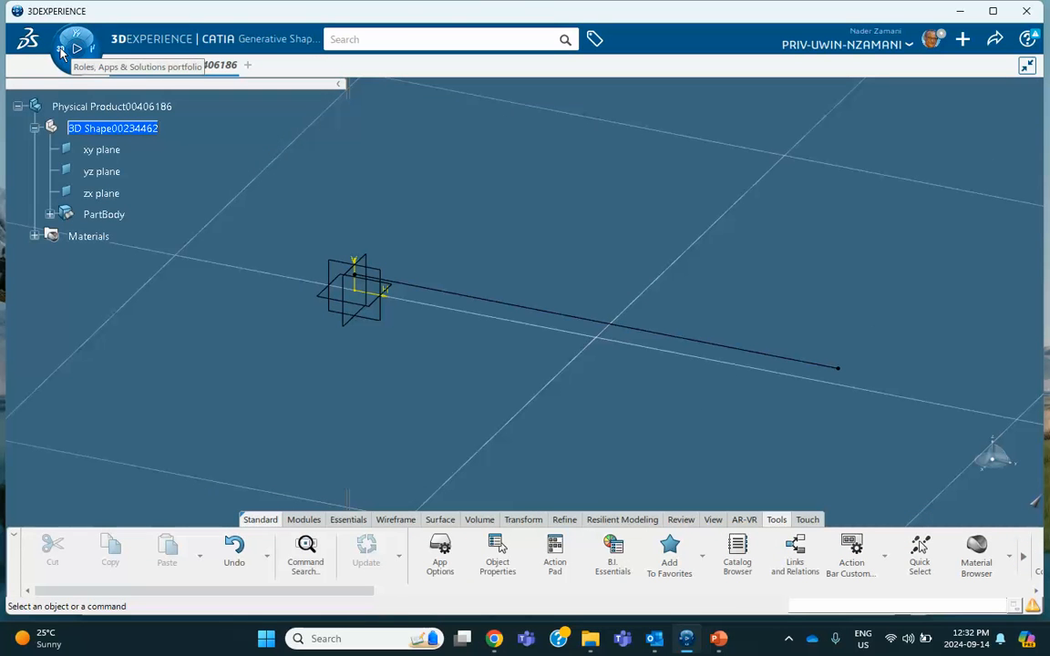
left_click(50, 214)
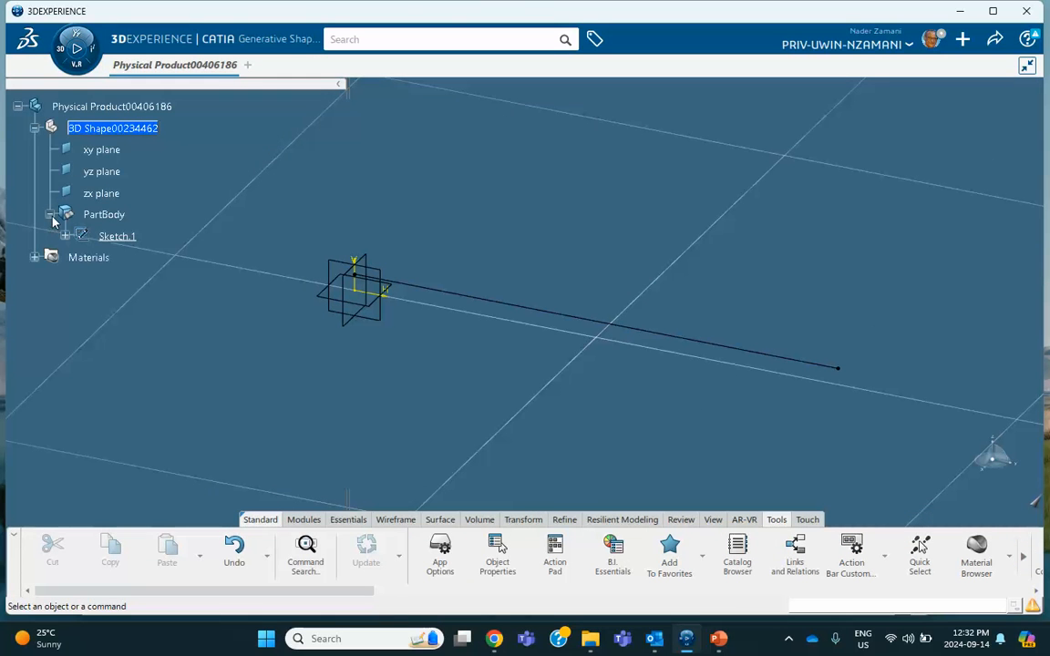
left_click(49, 215)
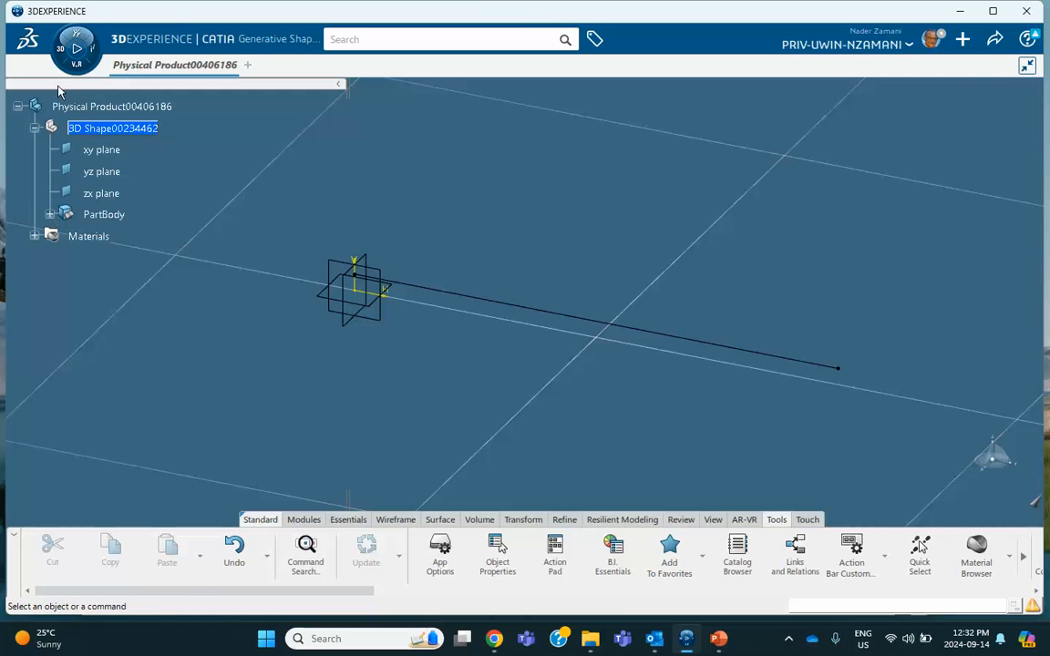
Step: Switch to Structural Model Creation and create an empty finite element model for the physical product
left_click(63, 52)
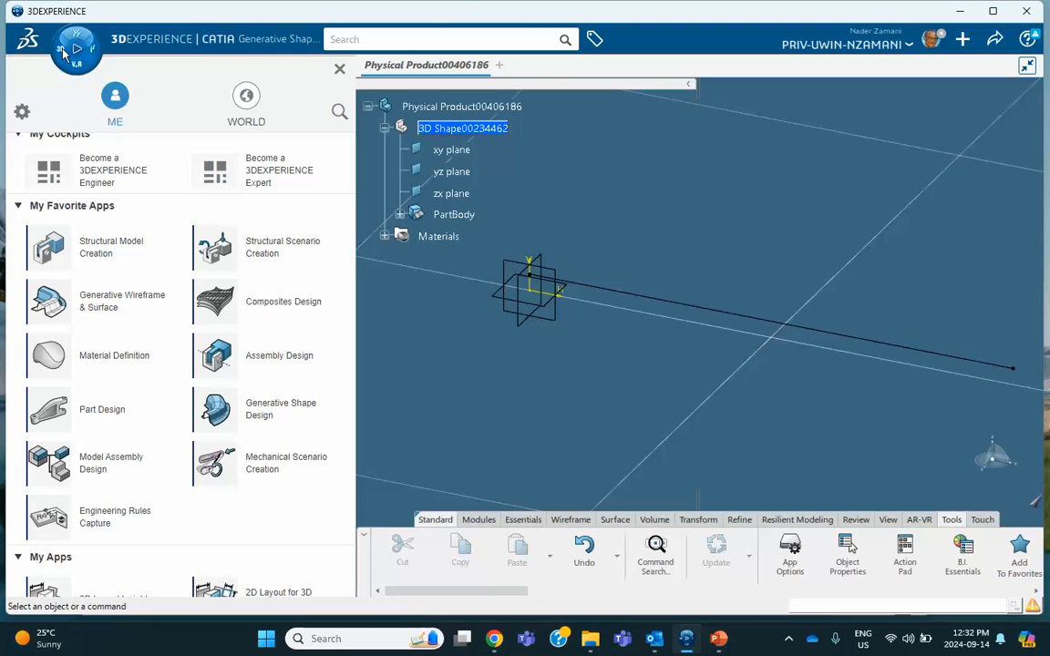
left_click(92, 250)
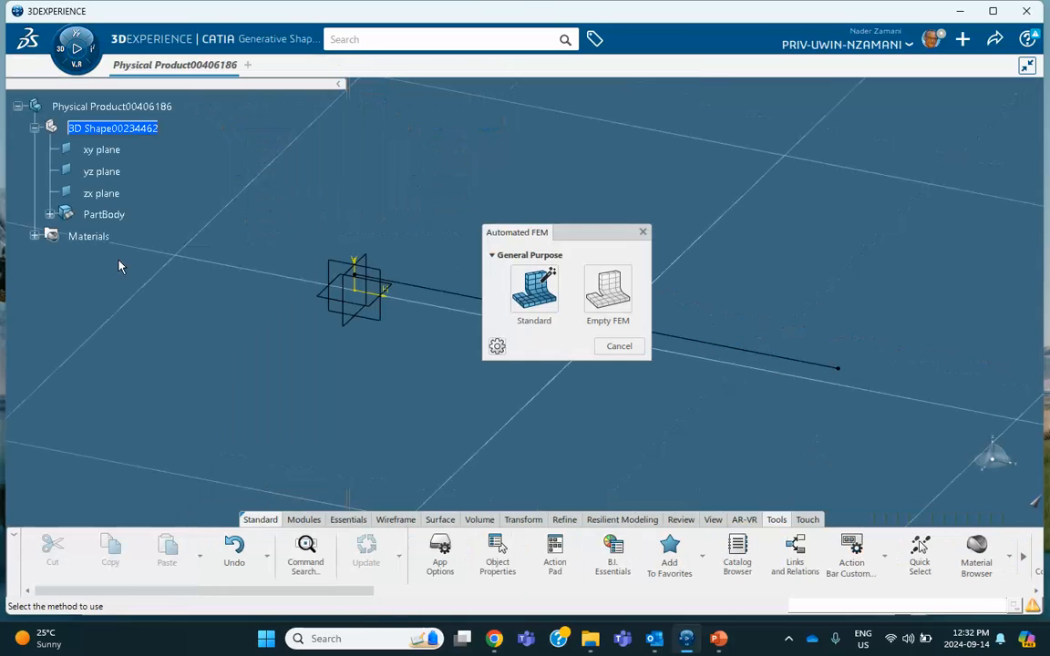
left_click(602, 290)
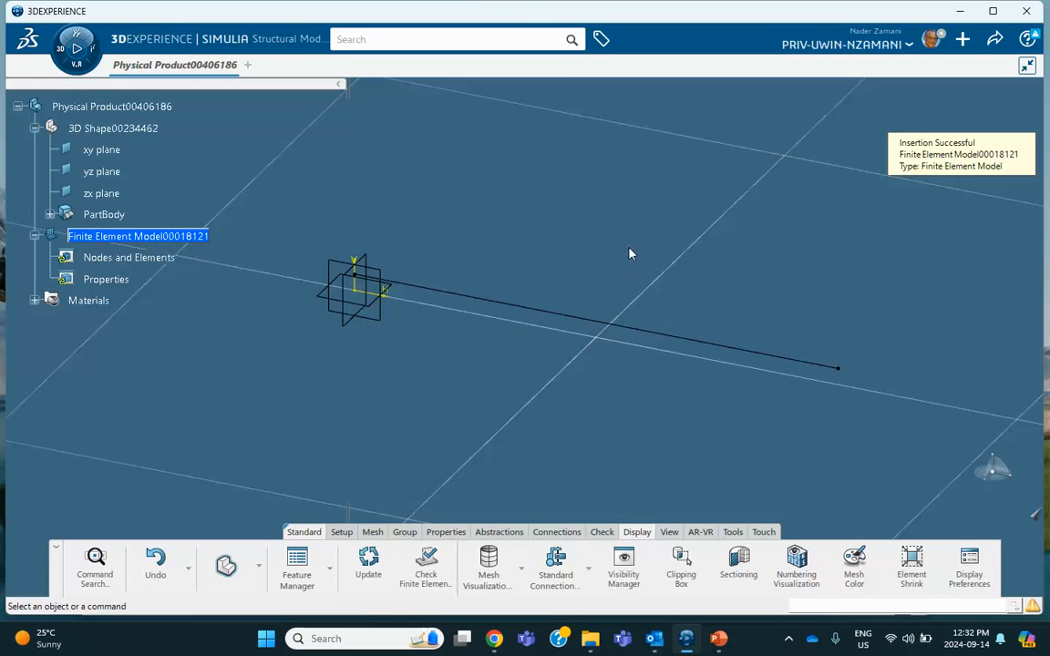
Step: Create a linear beam mesh on the sketched line with a 12 in mesh size and generate it
left_click(599, 322)
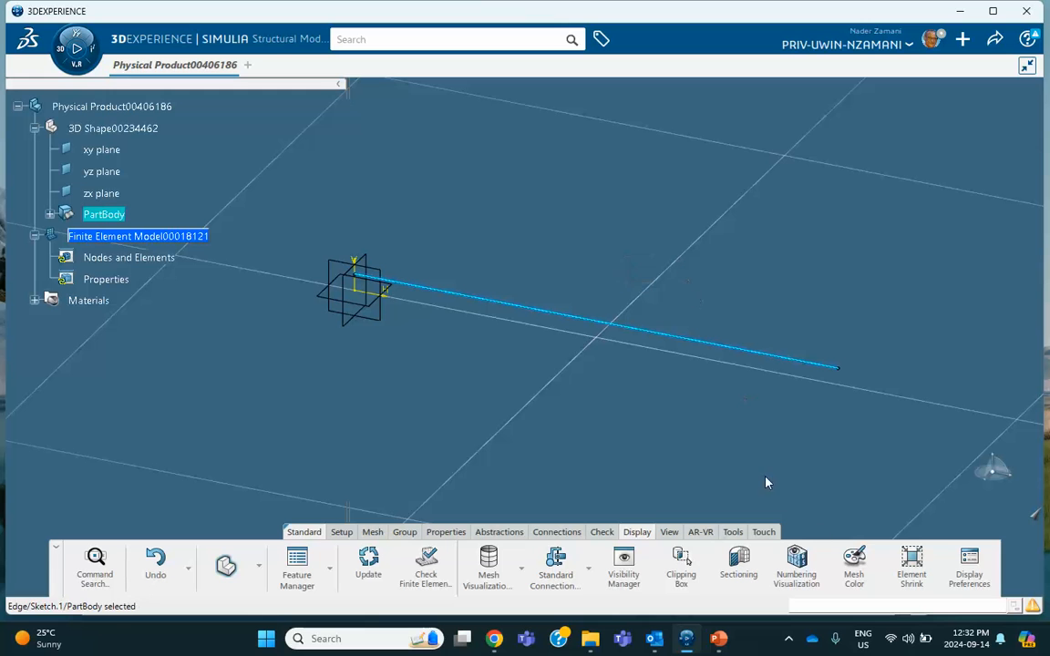
left_click(374, 532)
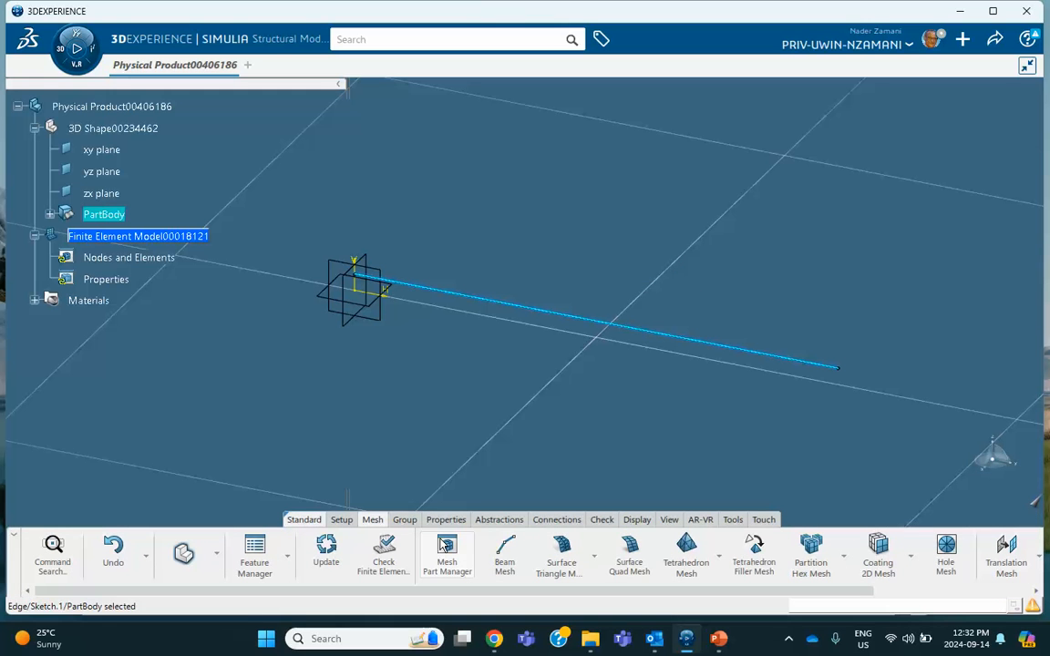
left_click(505, 550)
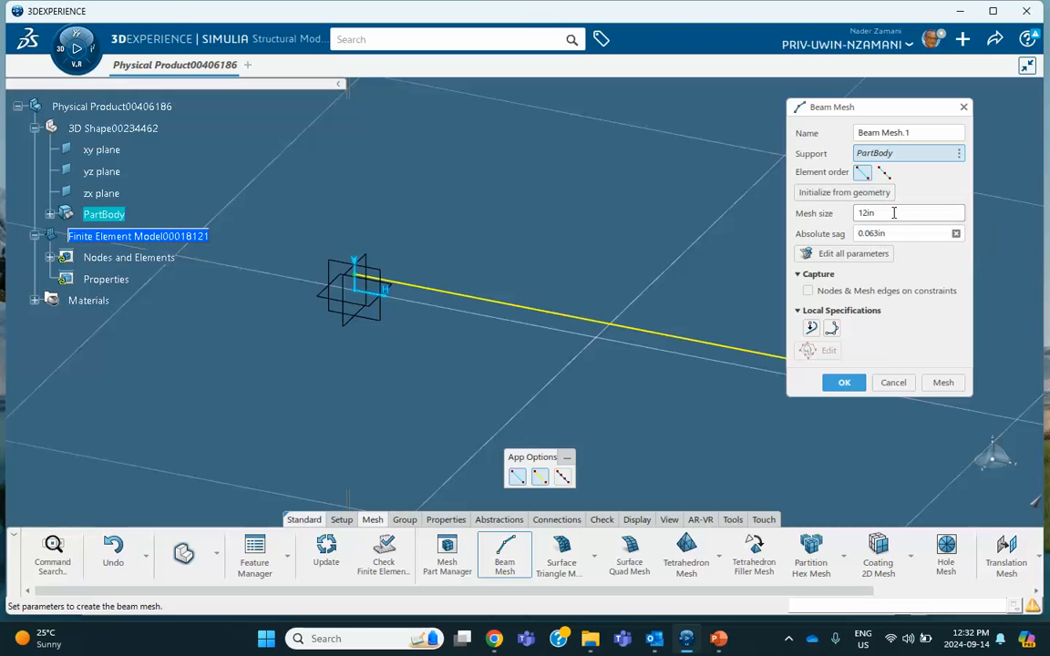
left_click(942, 382)
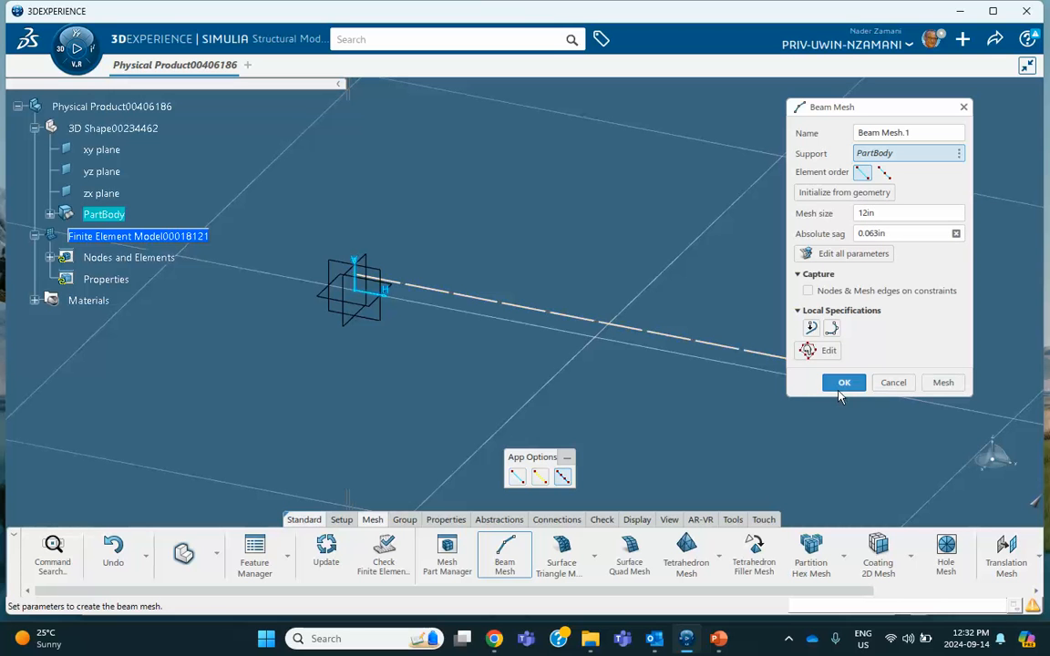
left_click(840, 382)
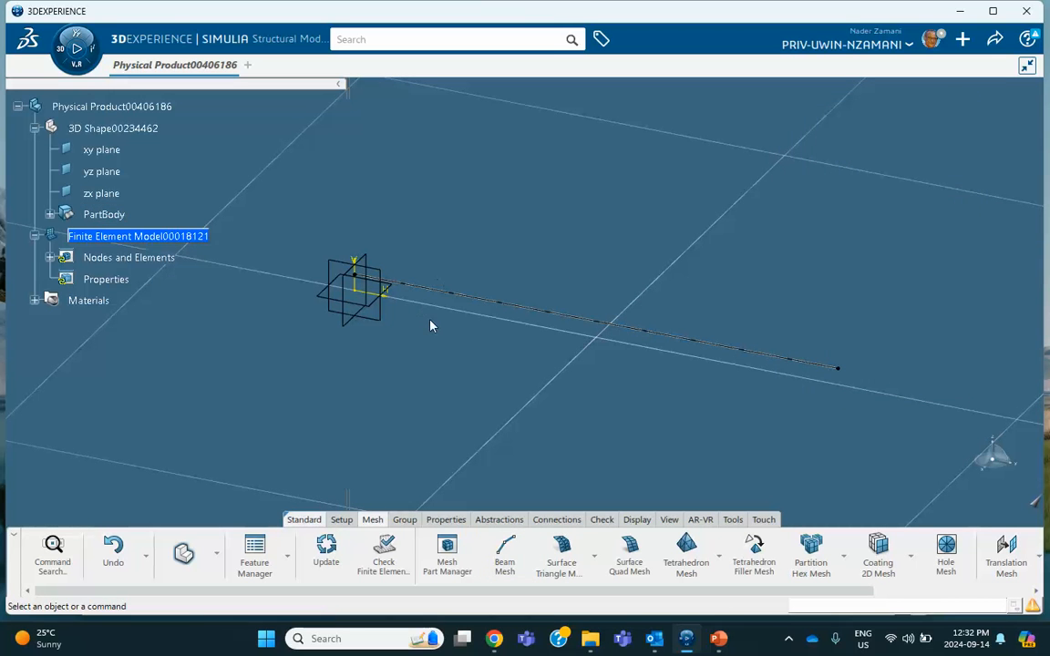
Step: Create a circular beam profile with a radius of 2 in
left_click(446, 519)
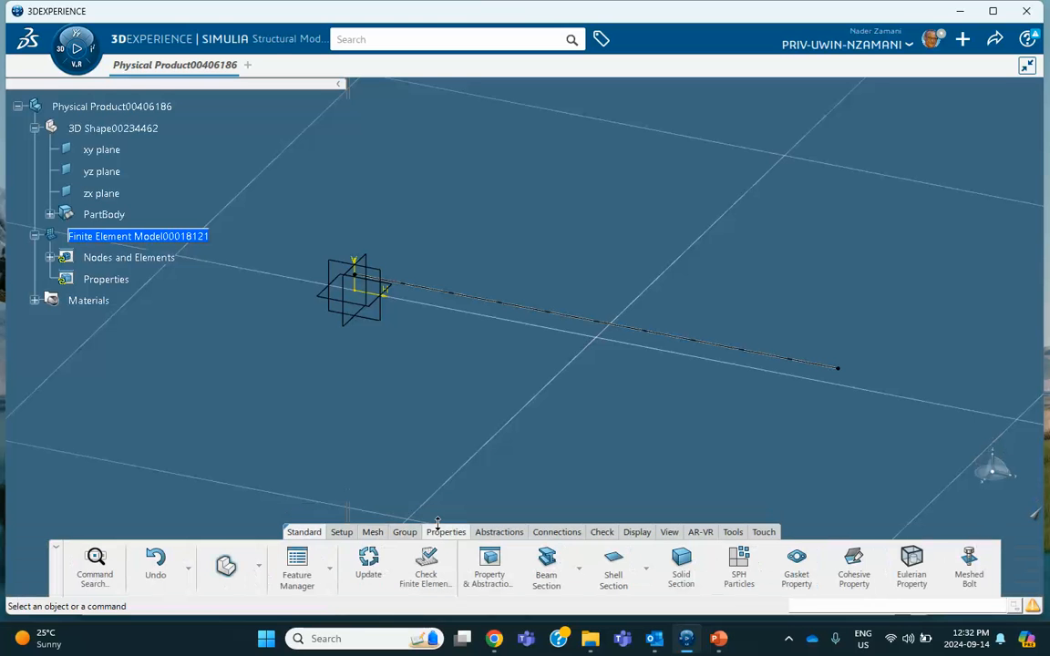
left_click(579, 566)
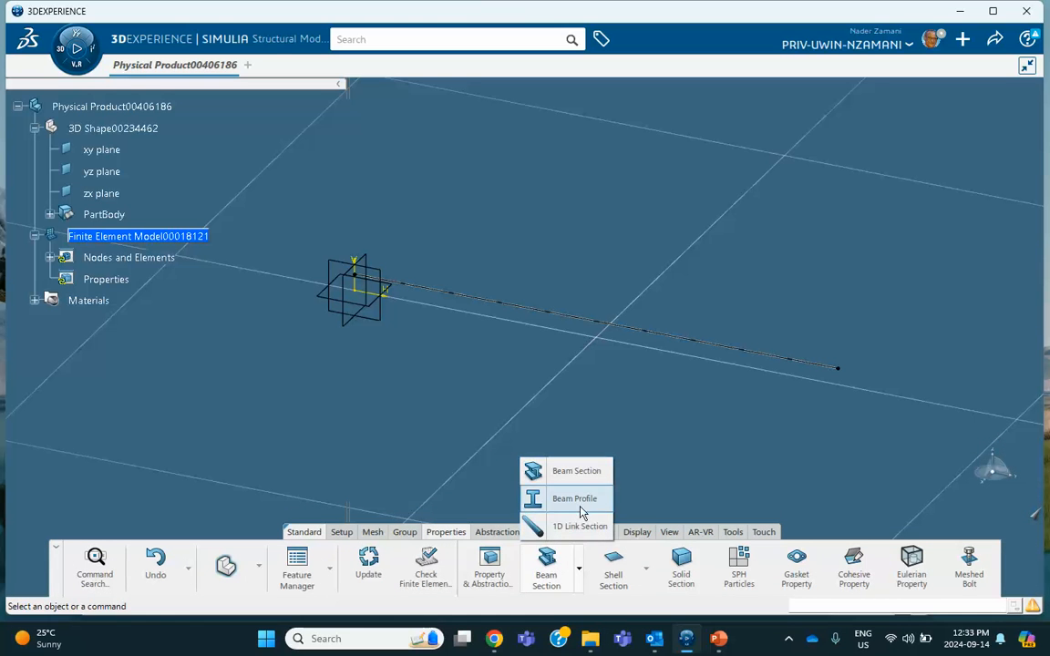
left_click(547, 500)
left_click(789, 164)
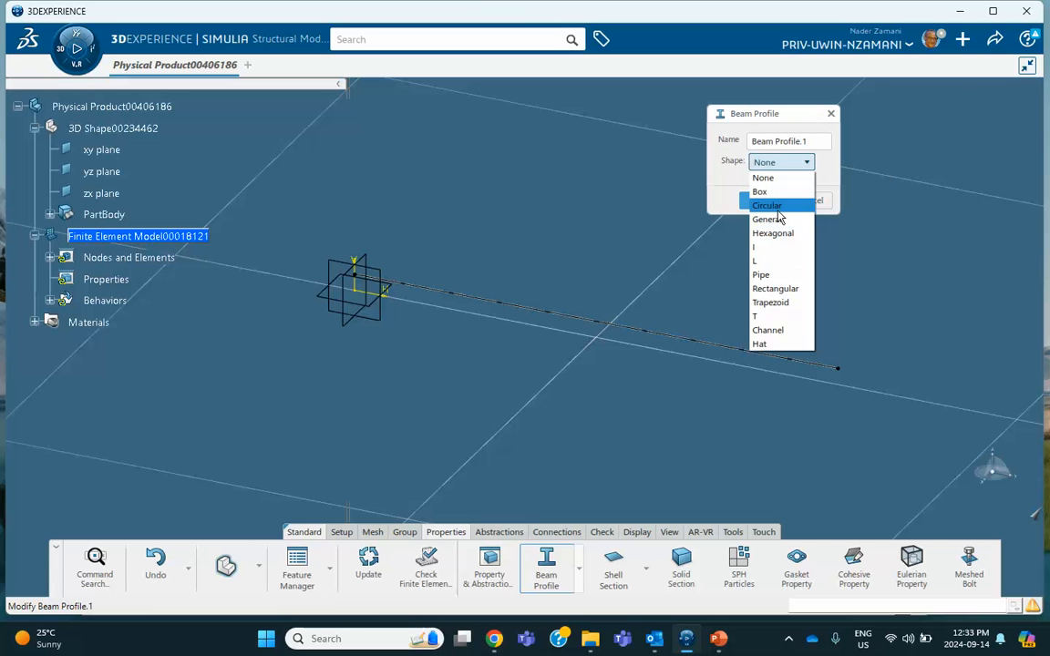
left_click(767, 205)
double_click(787, 185)
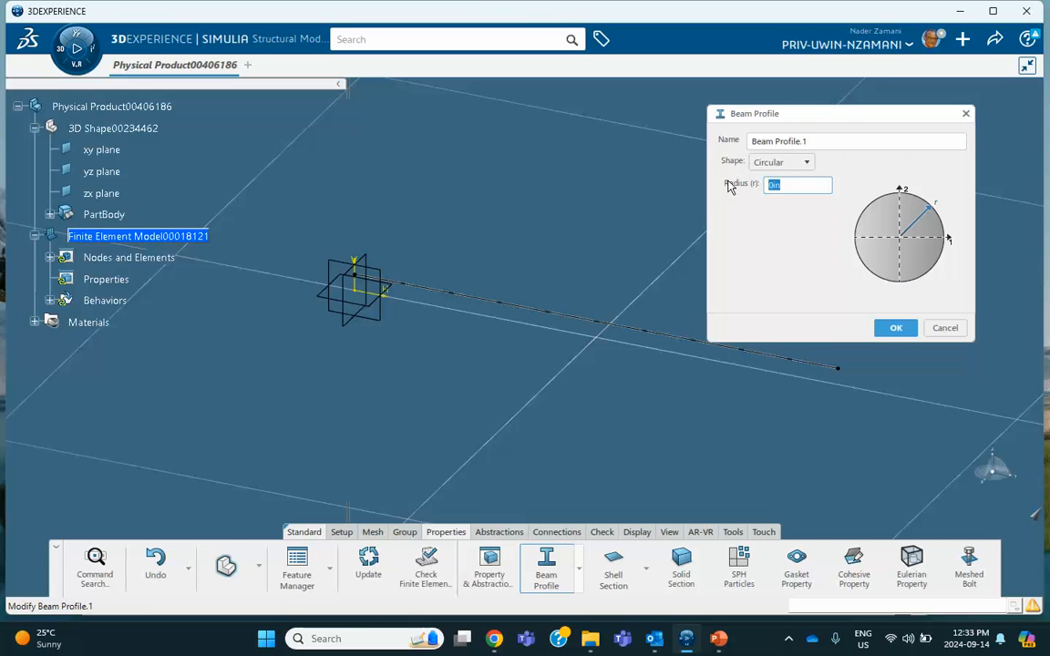
type("2")
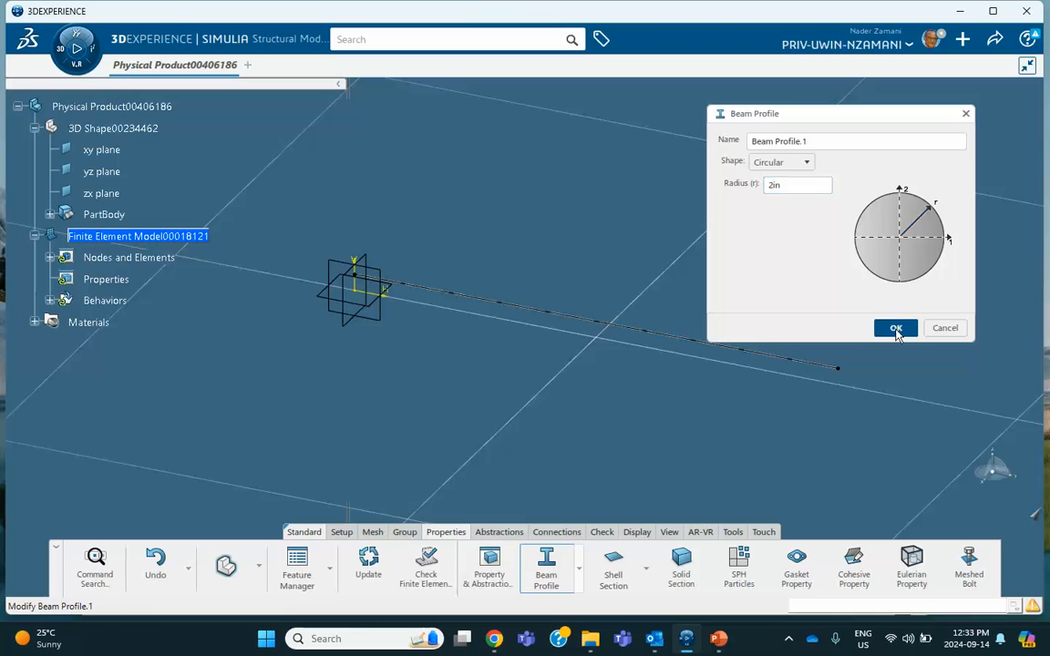
left_click(895, 328)
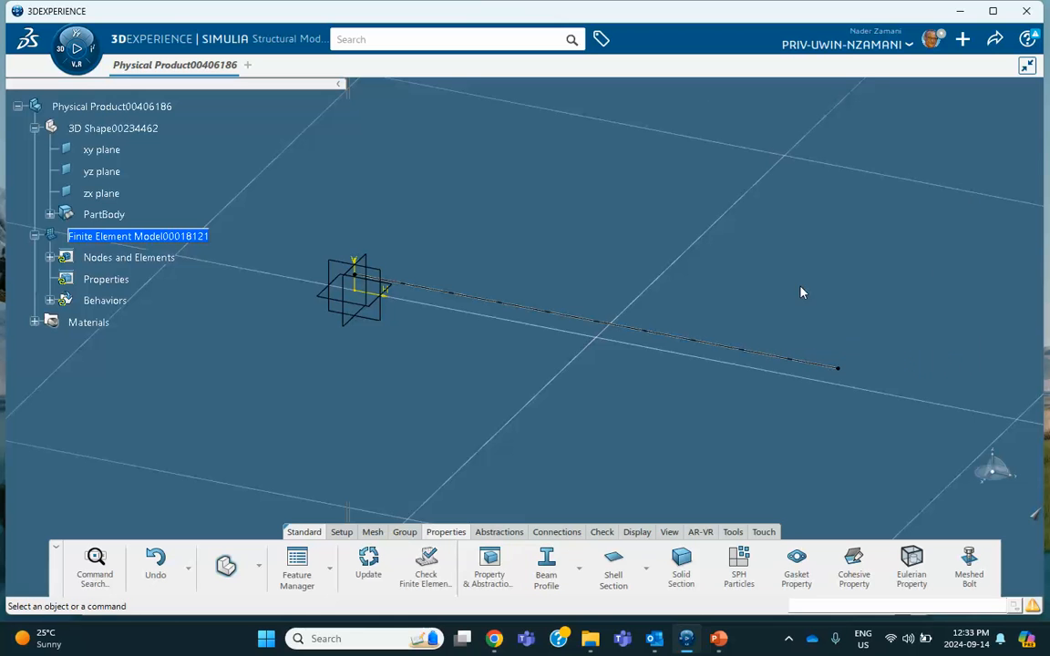
Step: Start a beam section and choose the mesh part Beam Mesh.1 as its support
left_click(577, 567)
left_click(577, 472)
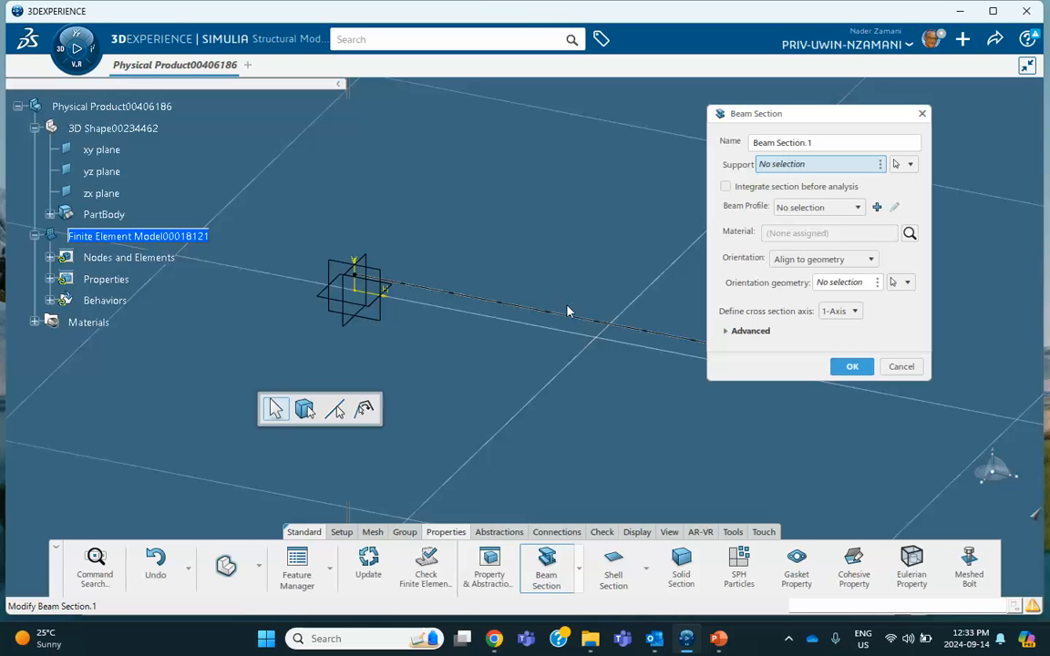
left_click(50, 214)
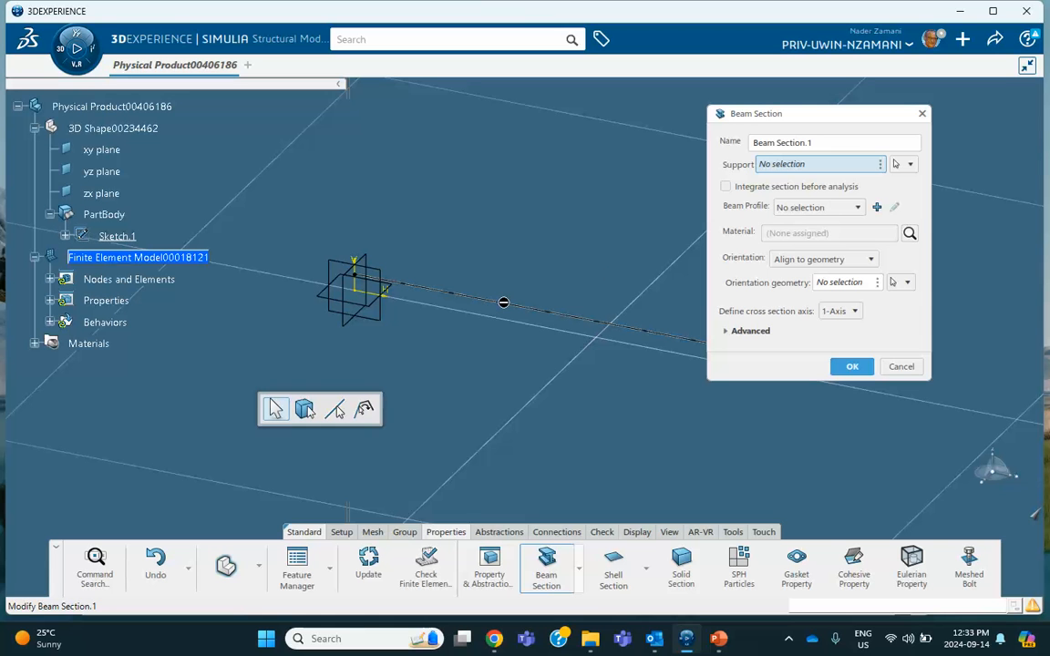
left_click_drag(799, 124, 898, 154)
middle_click_drag(702, 177, 633, 206)
left_click(627, 170)
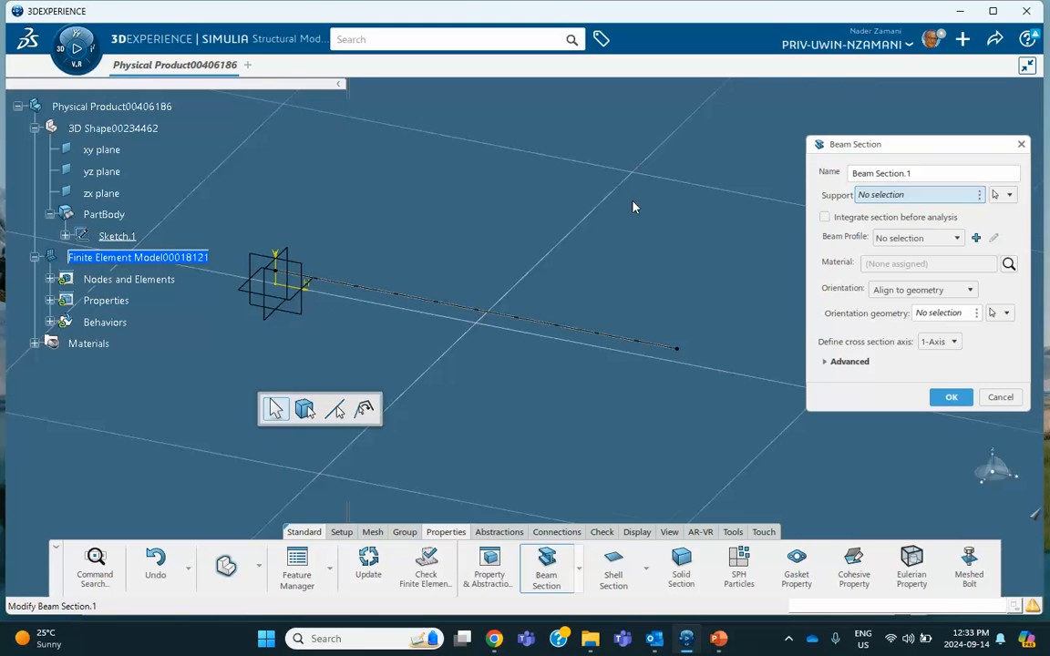
left_click(1012, 197)
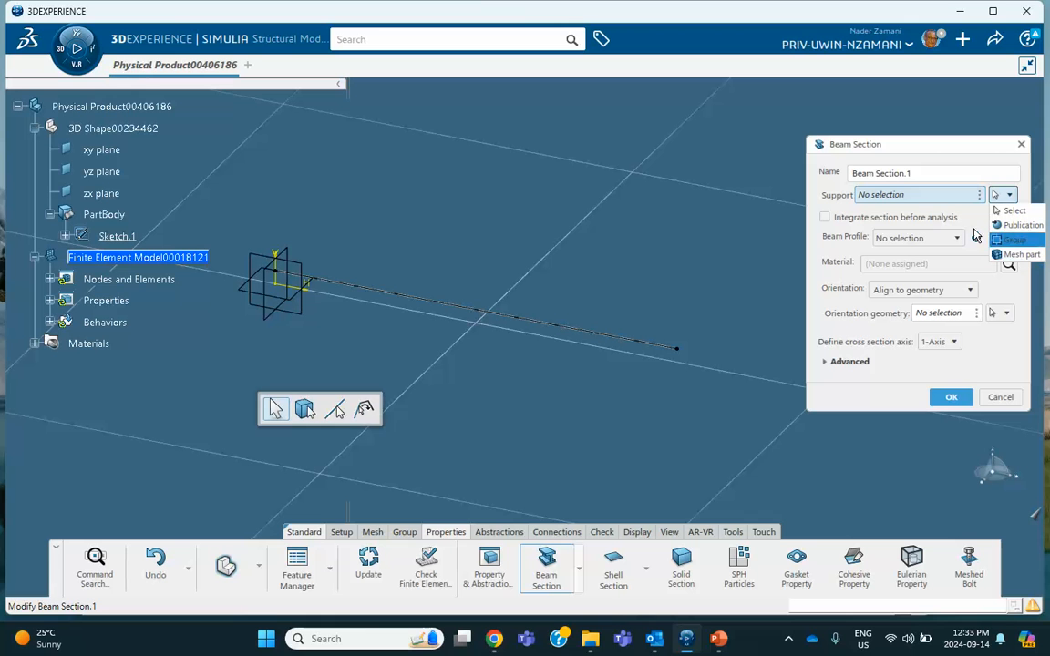
left_click(48, 256)
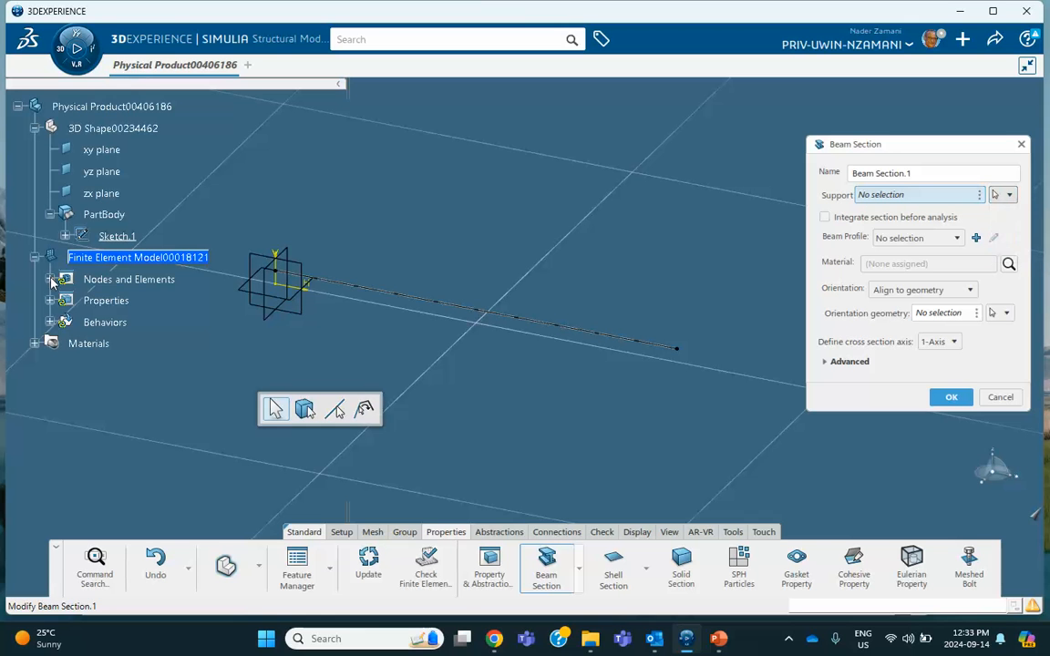
left_click(50, 280)
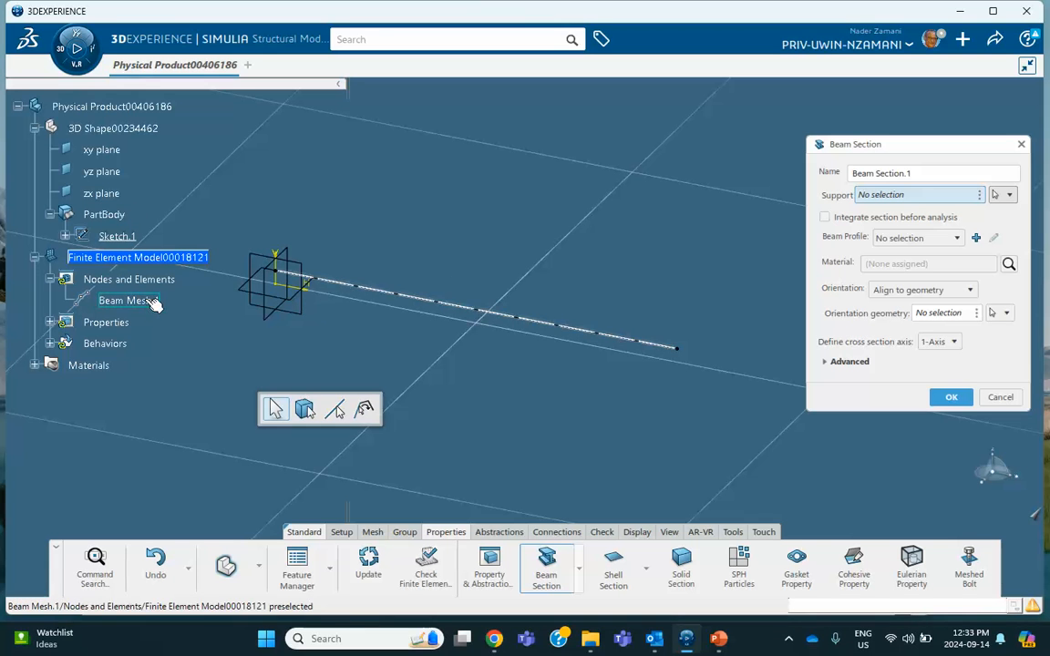
left_click(1009, 195)
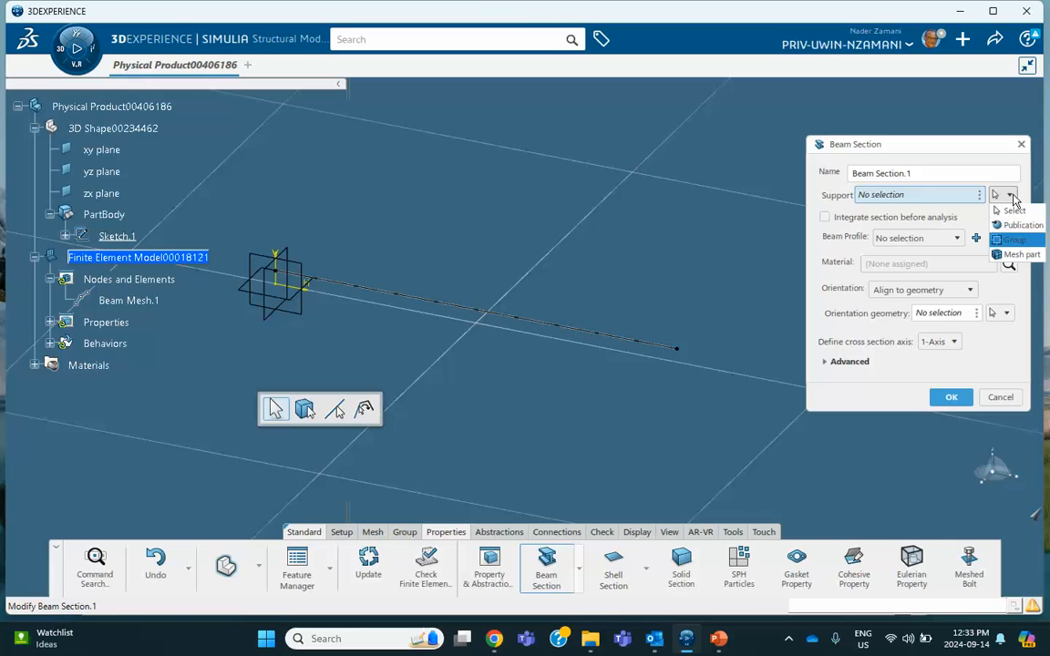
left_click(1016, 256)
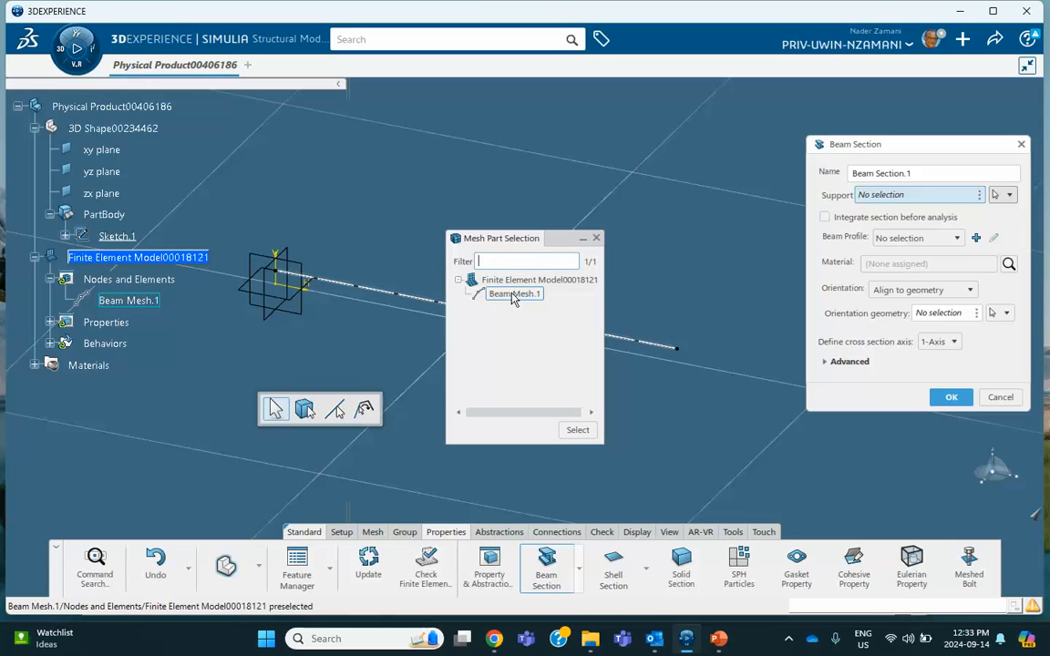
left_click(514, 294)
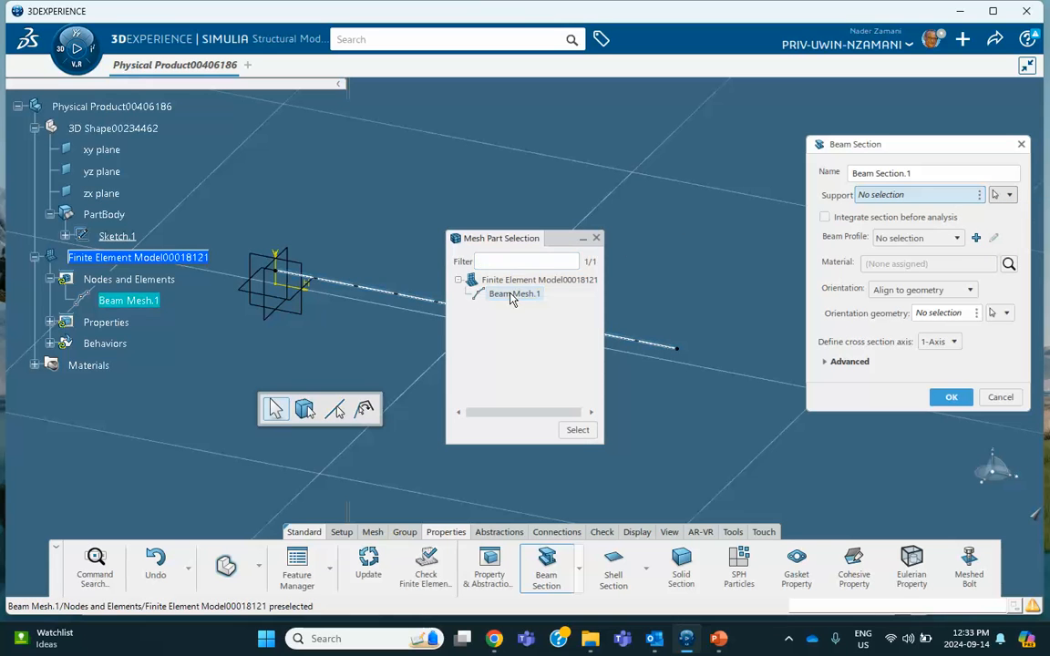
left_click(576, 432)
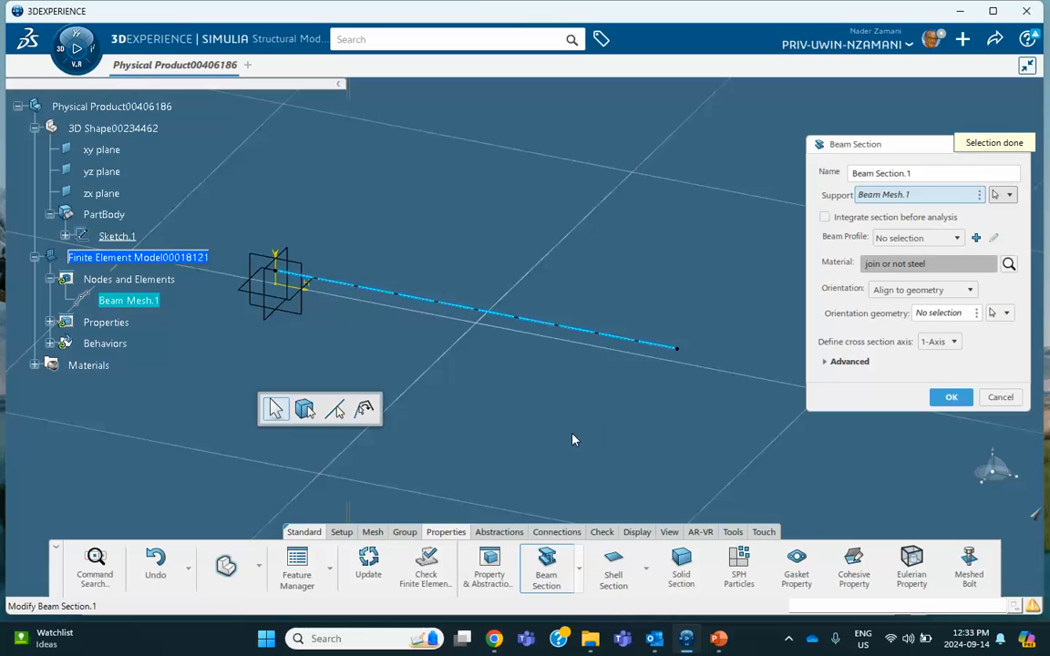
Step: Assign Beam Profile.1 to the beam section, keep its orientation aligned to geometry, and confirm the section
left_click(957, 238)
left_click(923, 256)
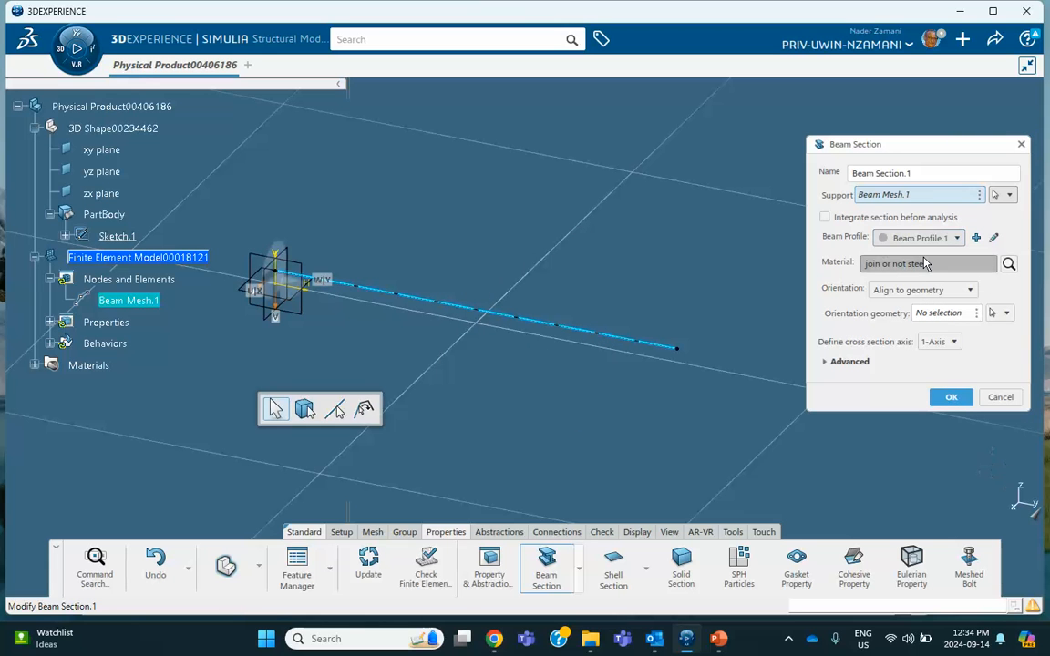
left_click(951, 399)
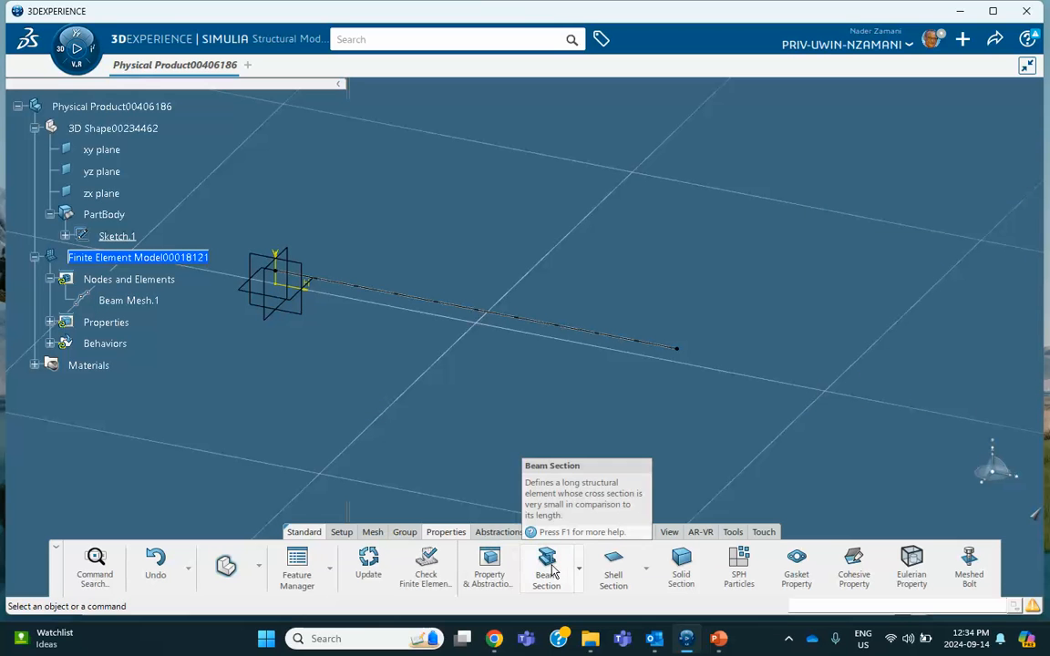
Step: Update the finite element model and check its behaviors and properties in the tree
left_click(49, 343)
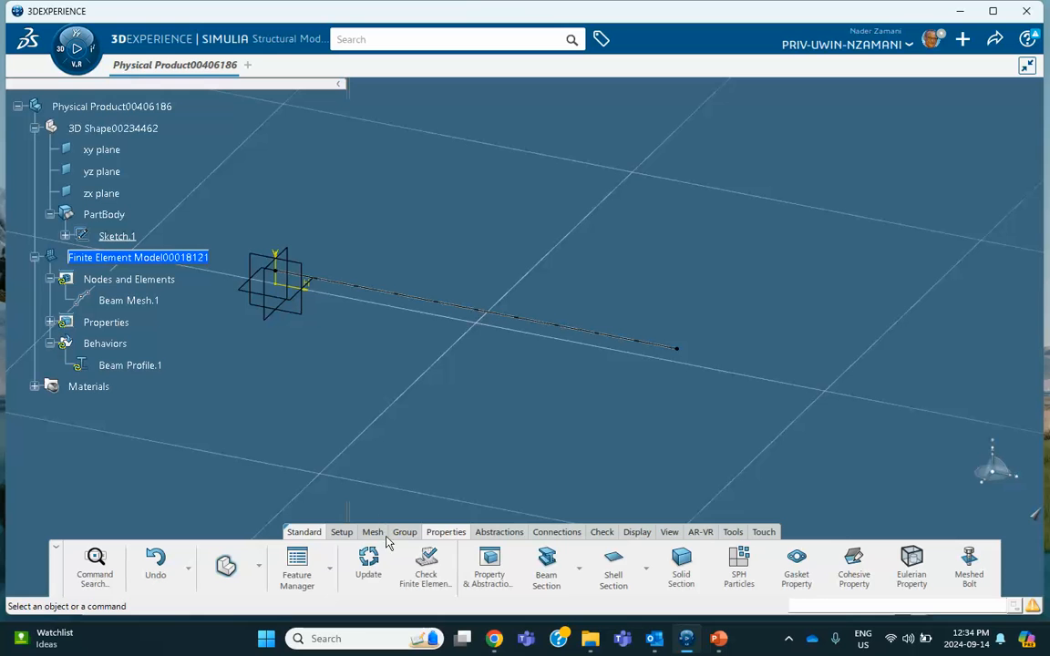
left_click(369, 561)
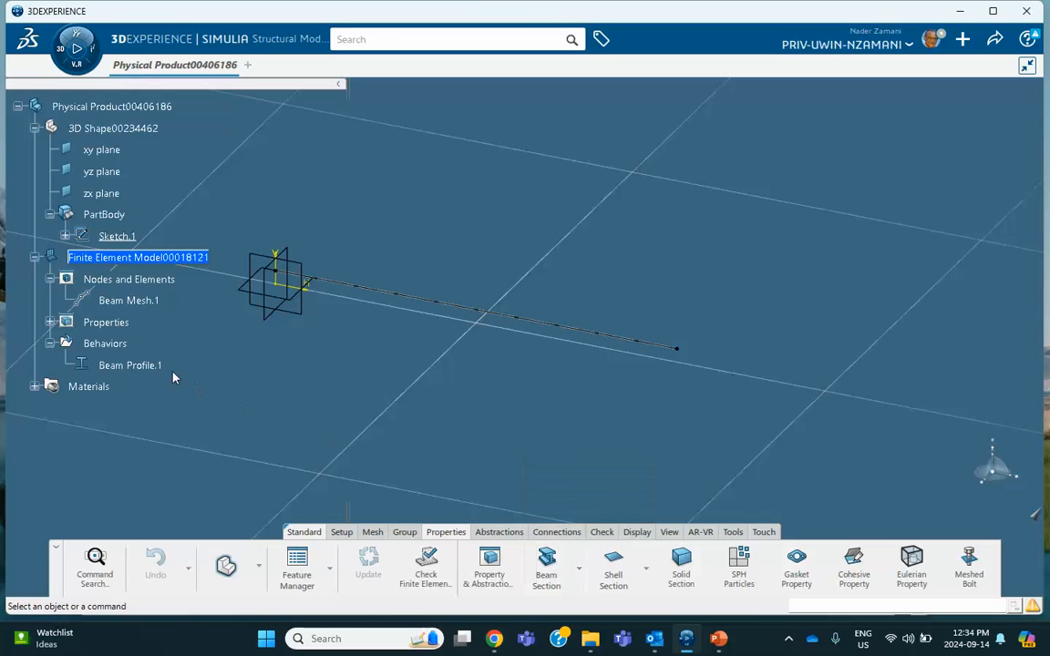
left_click(49, 322)
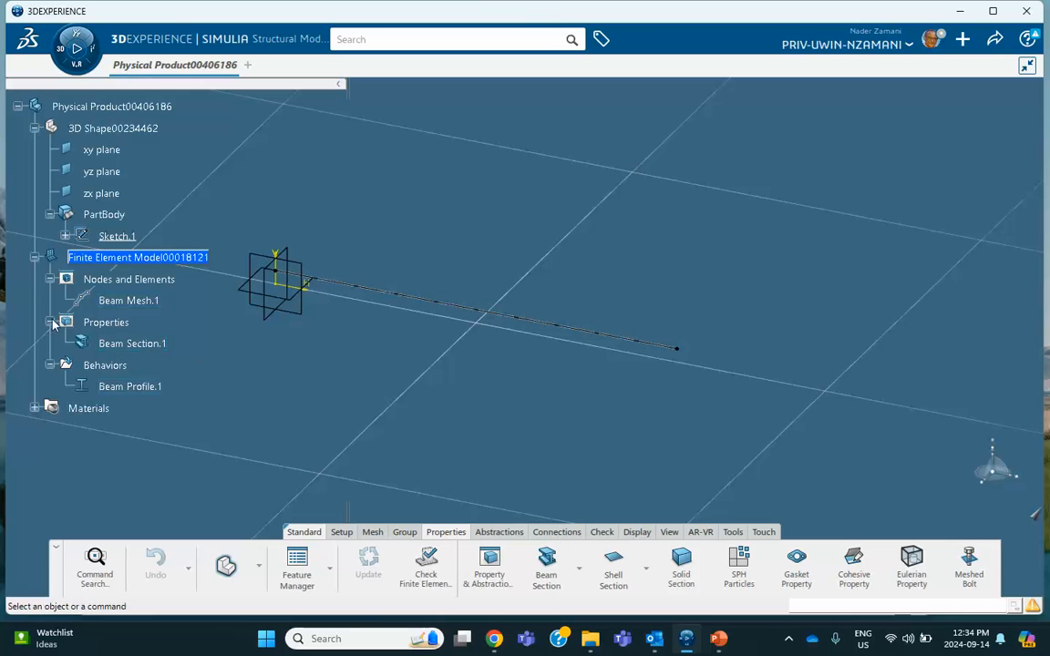
left_click(49, 322)
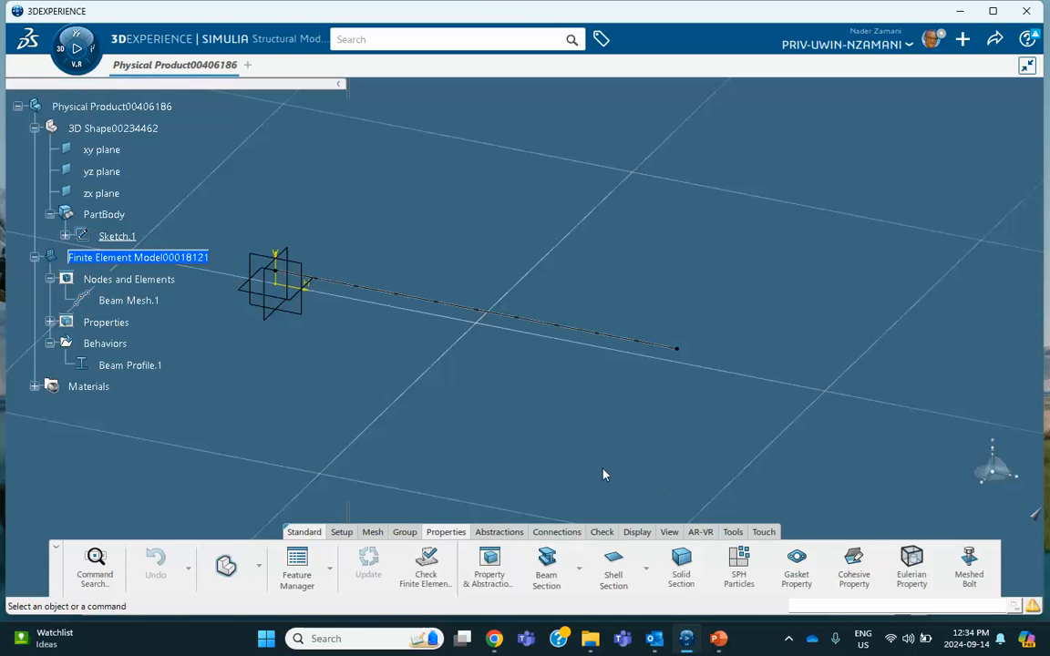
Step: Switch to Structural Scenario Creation and initialize a structural simulation that uses the existing finite element model Finite Element Model00018121
left_click(62, 52)
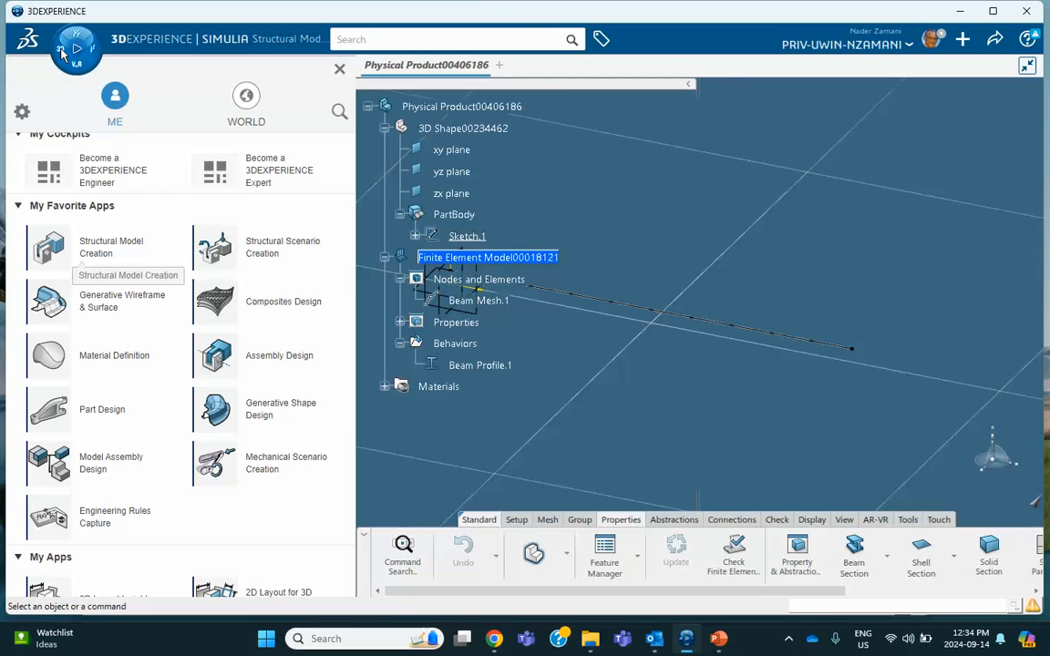
left_click(257, 254)
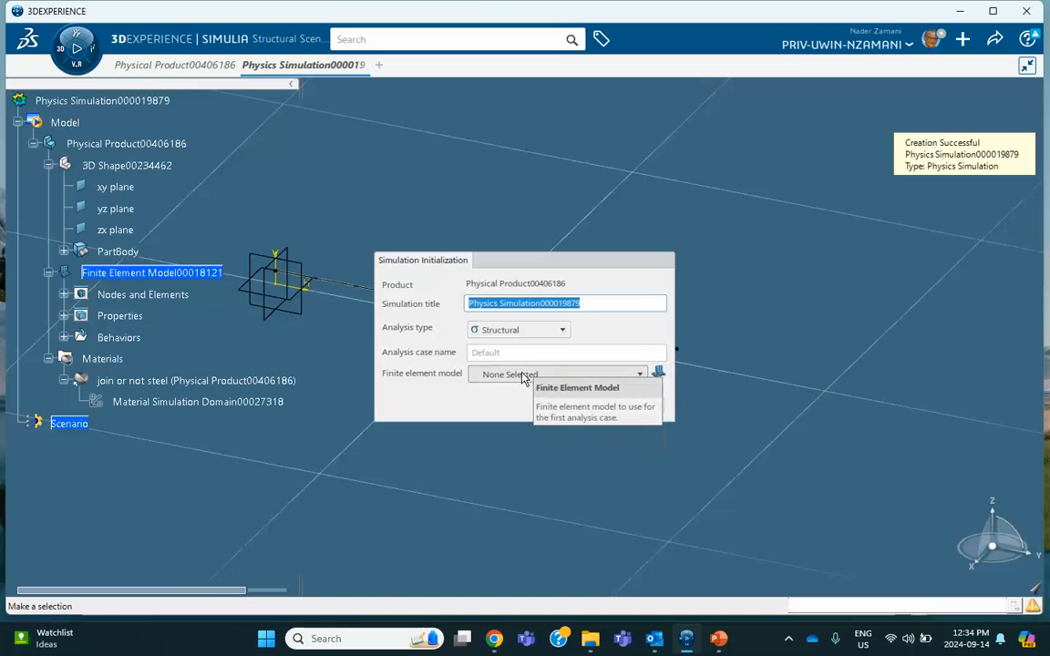
left_click(637, 374)
left_click(521, 406)
left_click(581, 405)
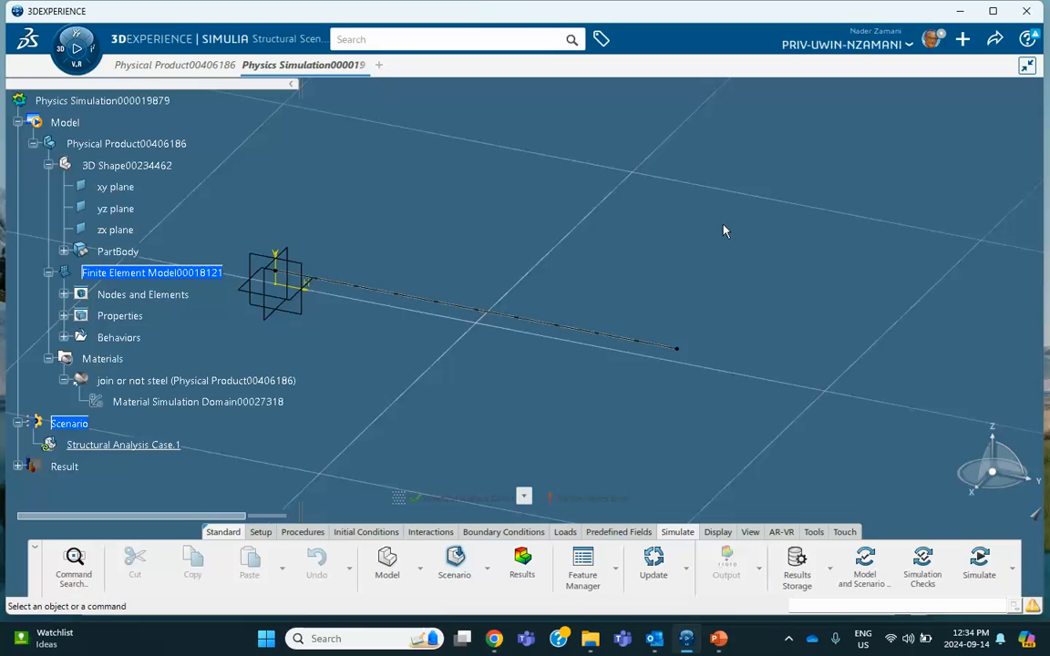
Step: Add a static perturbation step to the structural analysis case with the default settings
left_click(302, 533)
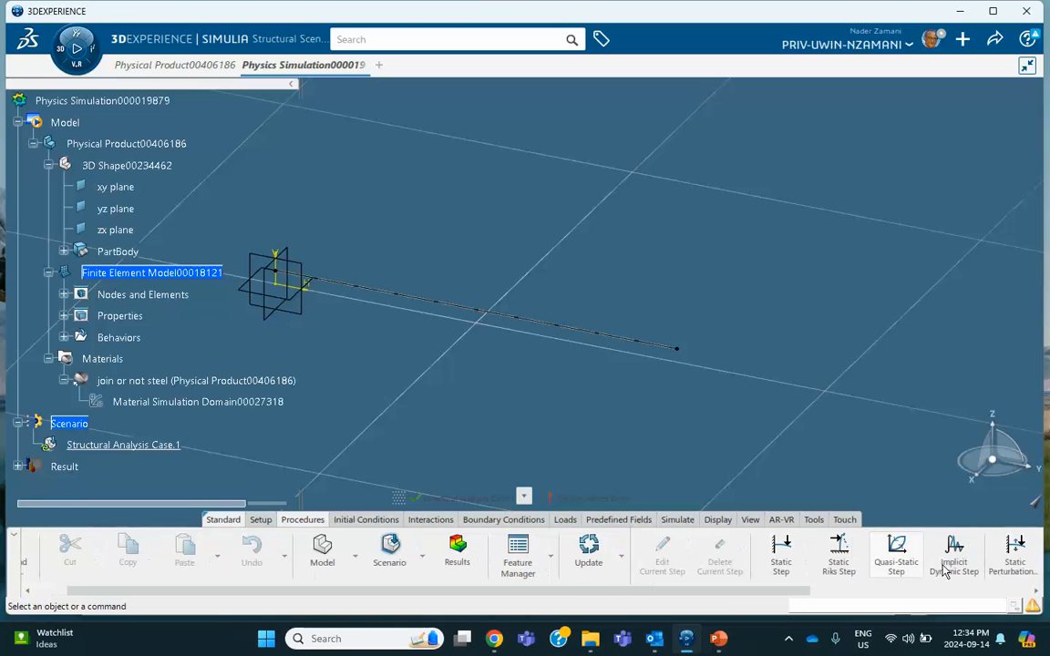
left_click(1011, 558)
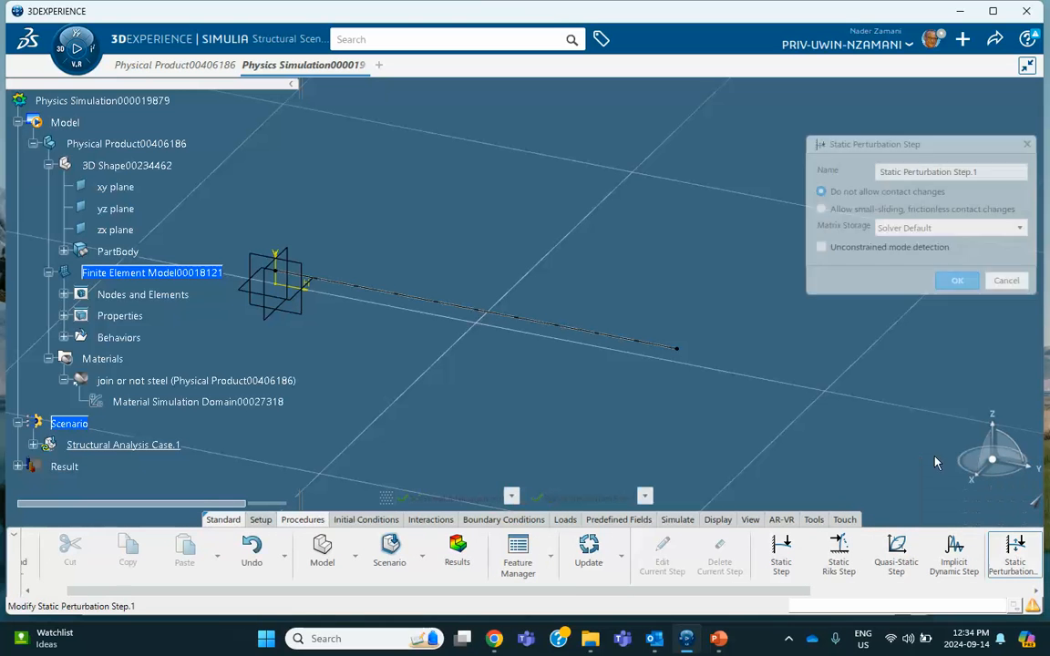
left_click(953, 277)
middle_click_drag(459, 185, 554, 130)
left_click(558, 192)
middle_click_drag(522, 146, 583, 161)
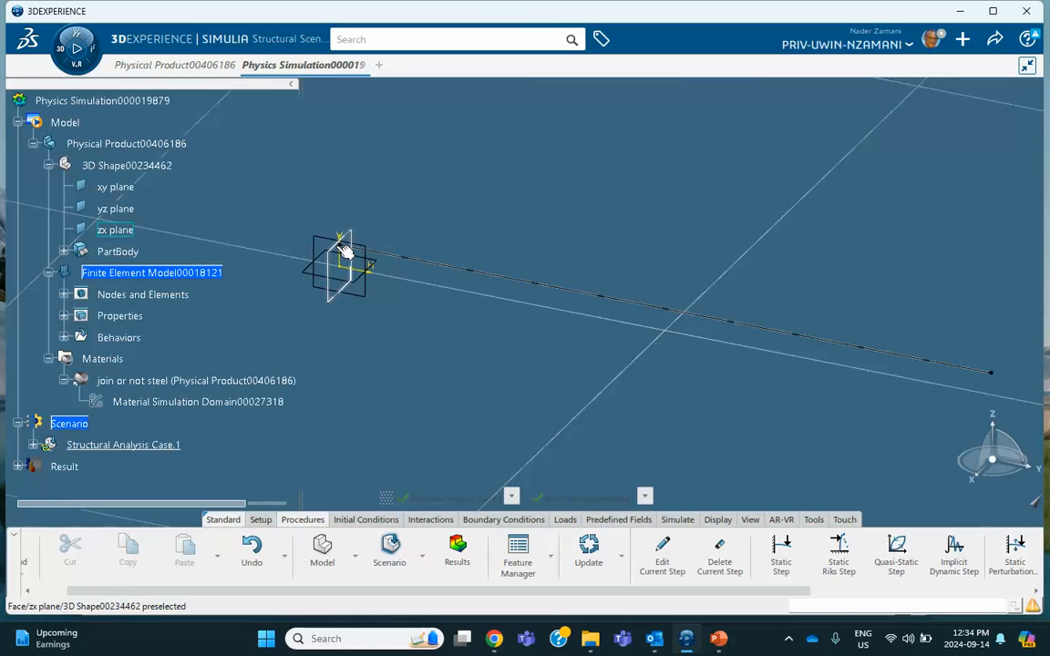
left_click(503, 519)
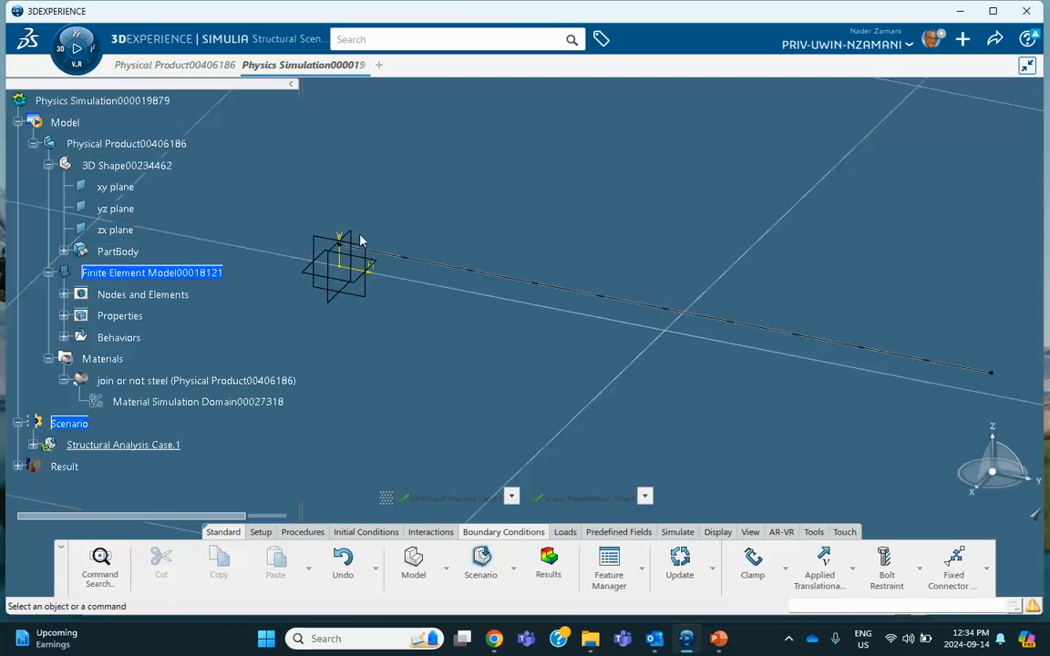
middle_click_drag(386, 185, 373, 96)
left_click(386, 185)
mouse_move(364, 169)
middle_mouse_down()
mouse_move(487, 256)
mouse_move(566, 255)
mouse_move(544, 223)
mouse_move(340, 218)
middle_mouse_up()
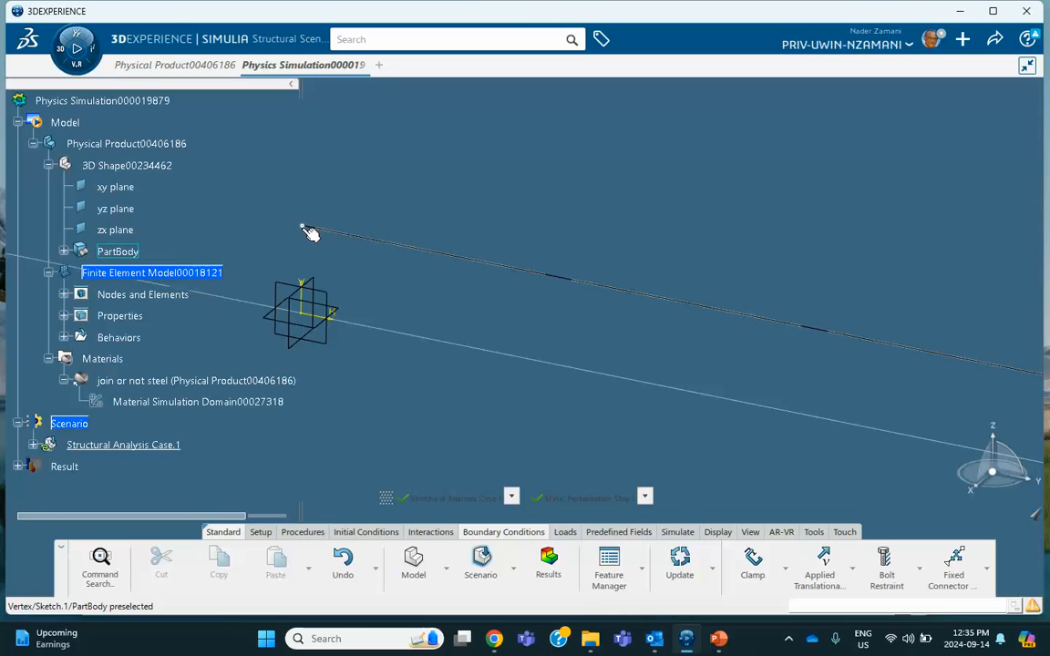
left_click(753, 561)
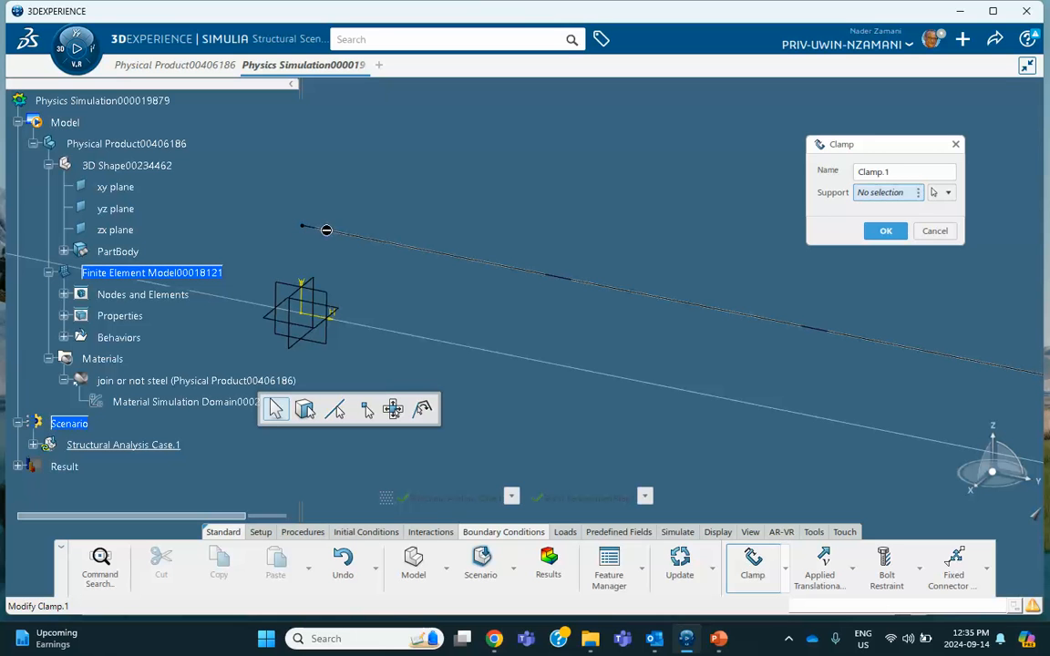
right_click(324, 229)
left_click(374, 283)
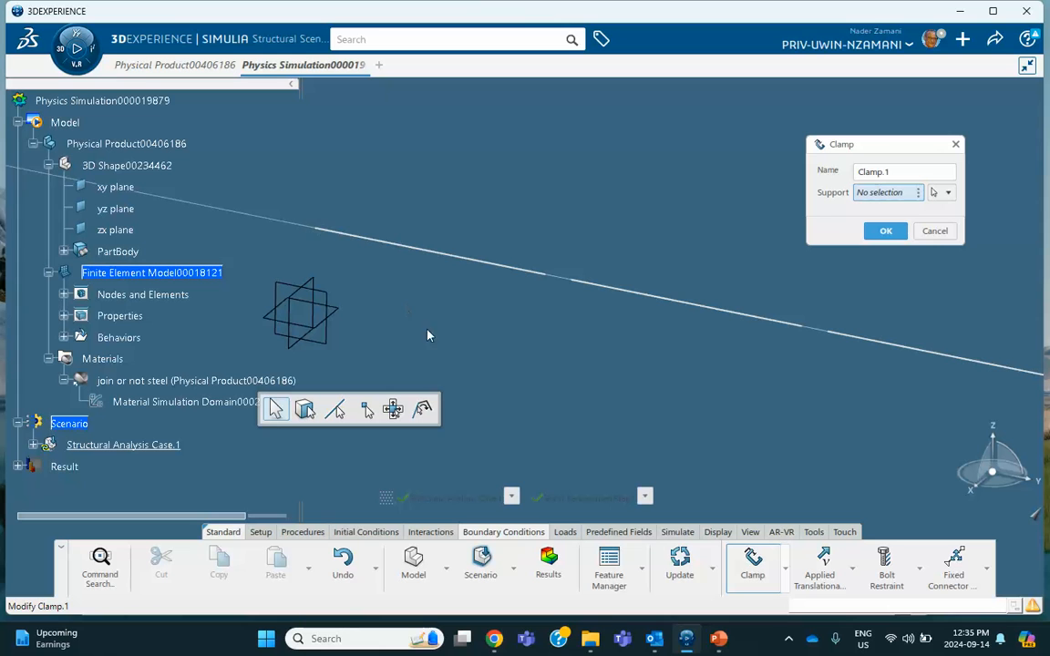
left_click(342, 565)
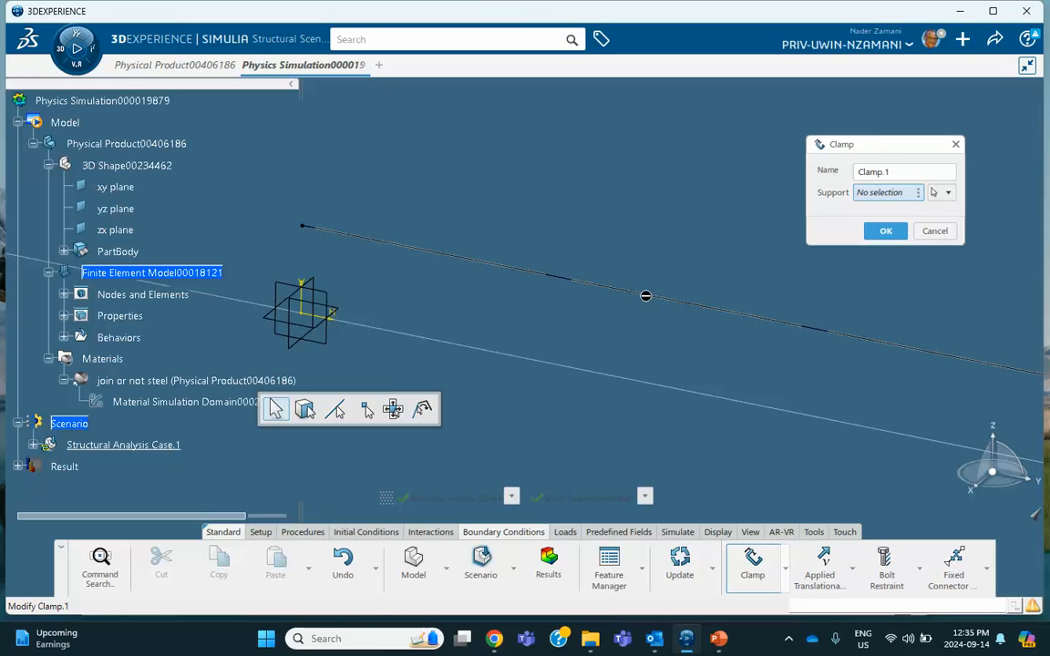
left_click(948, 193)
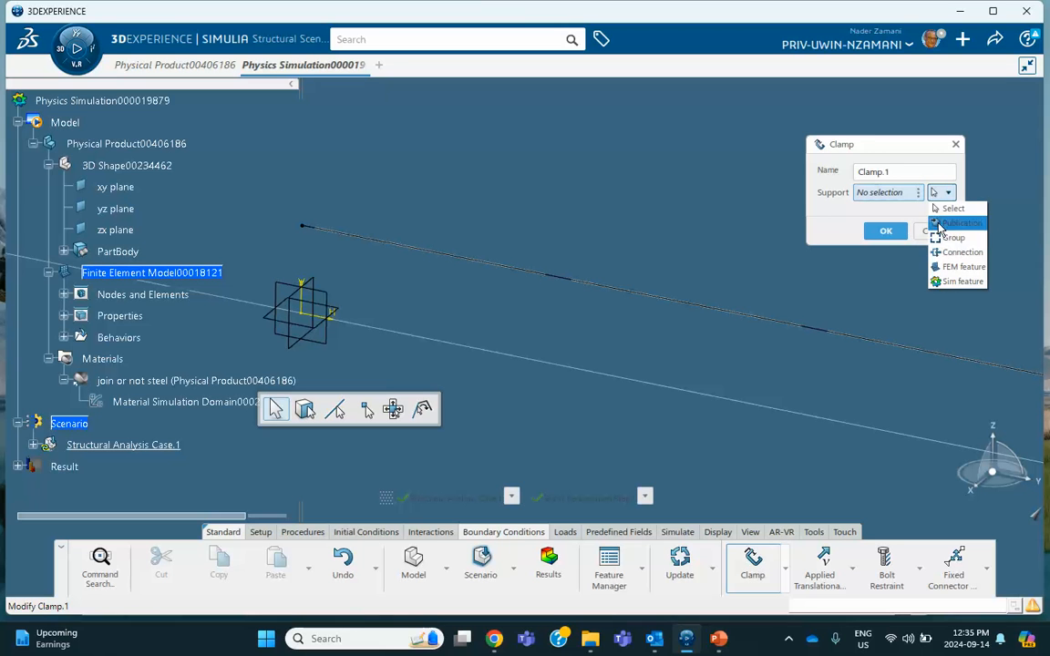
left_click(865, 309)
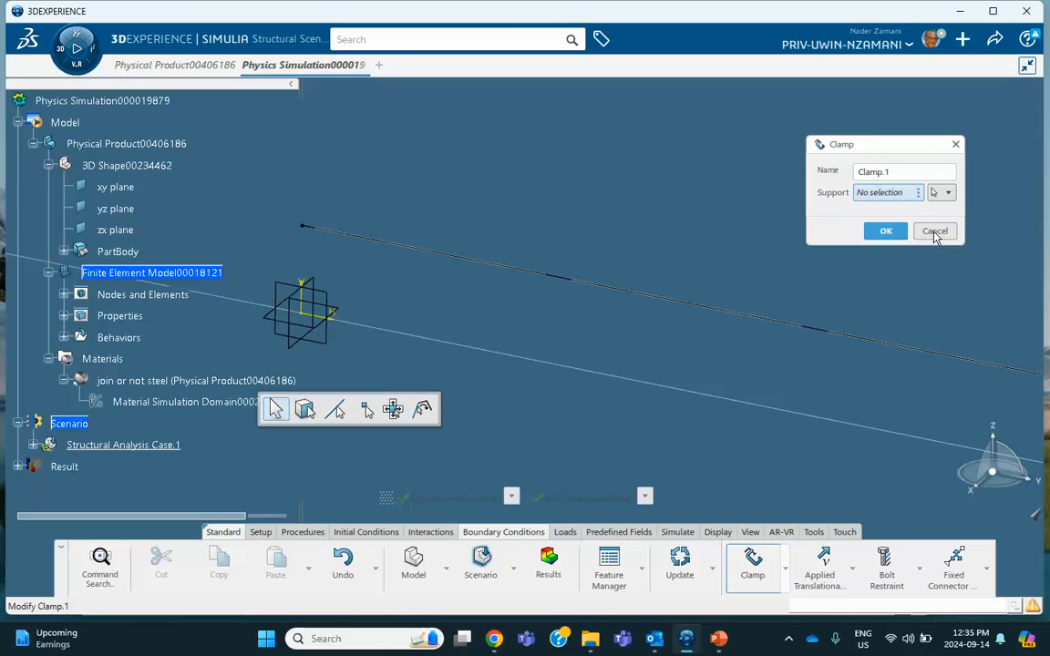
left_click(934, 232)
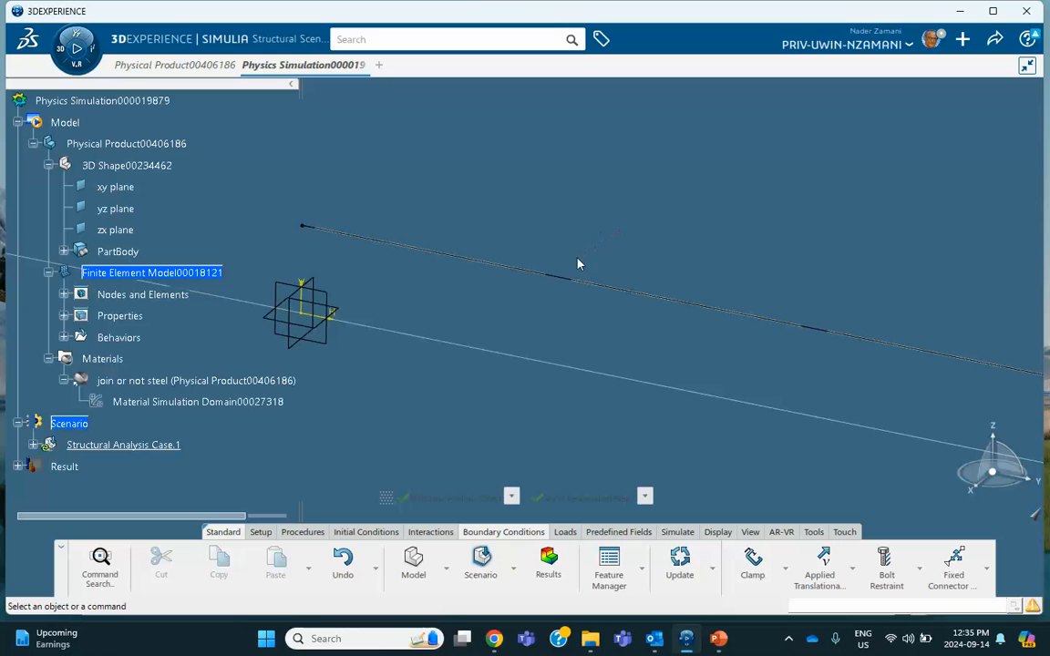
left_click(564, 534)
left_click(906, 551)
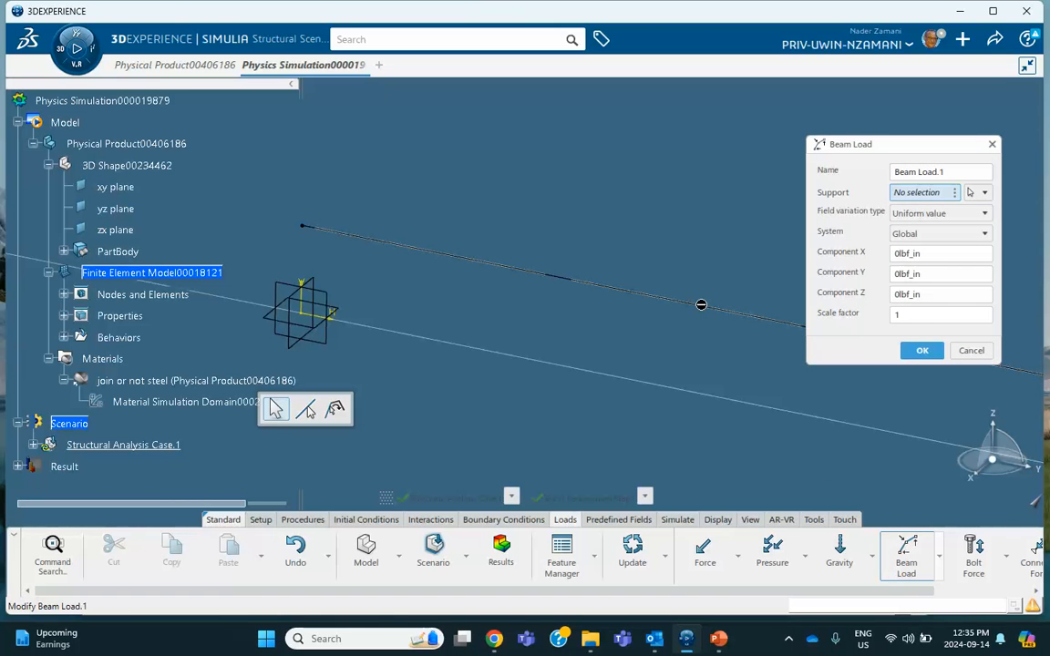
left_click(984, 192)
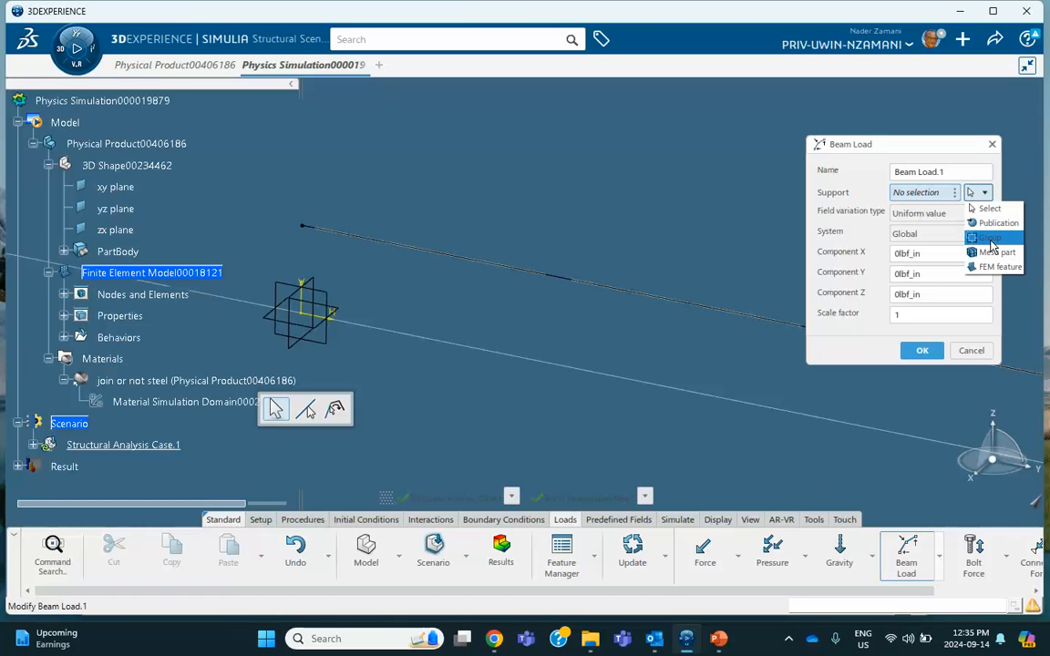
left_click(971, 352)
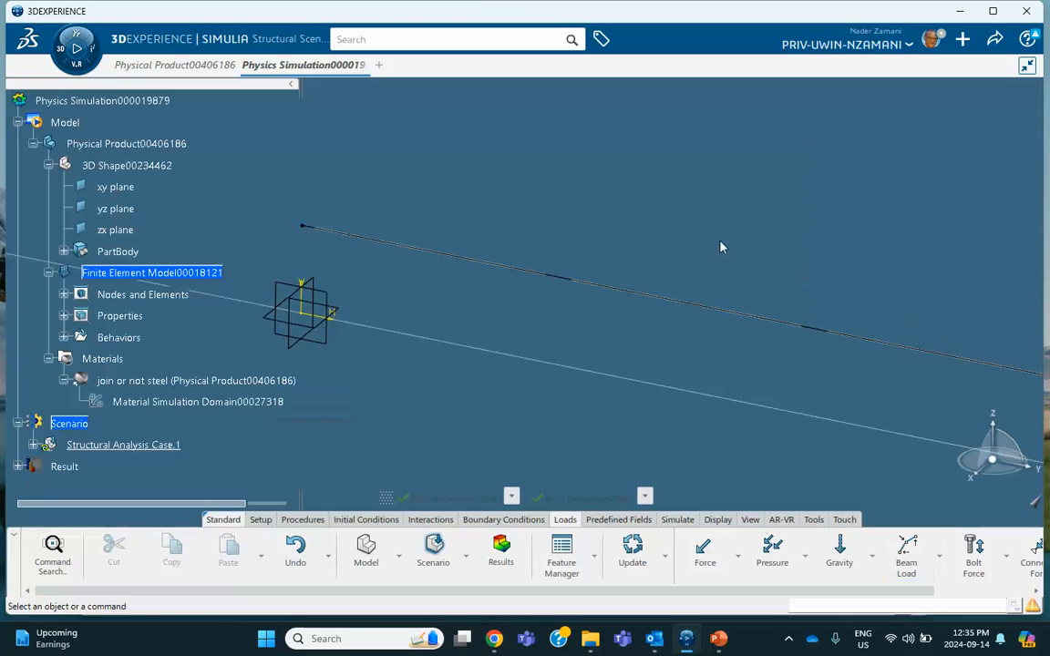
Step: Return to the finite element model and create a manual node group named "clamped end" containing the beam's end node near the origin
middle_click_drag(720, 246, 567, 296)
middle_click_drag(535, 246, 523, 187)
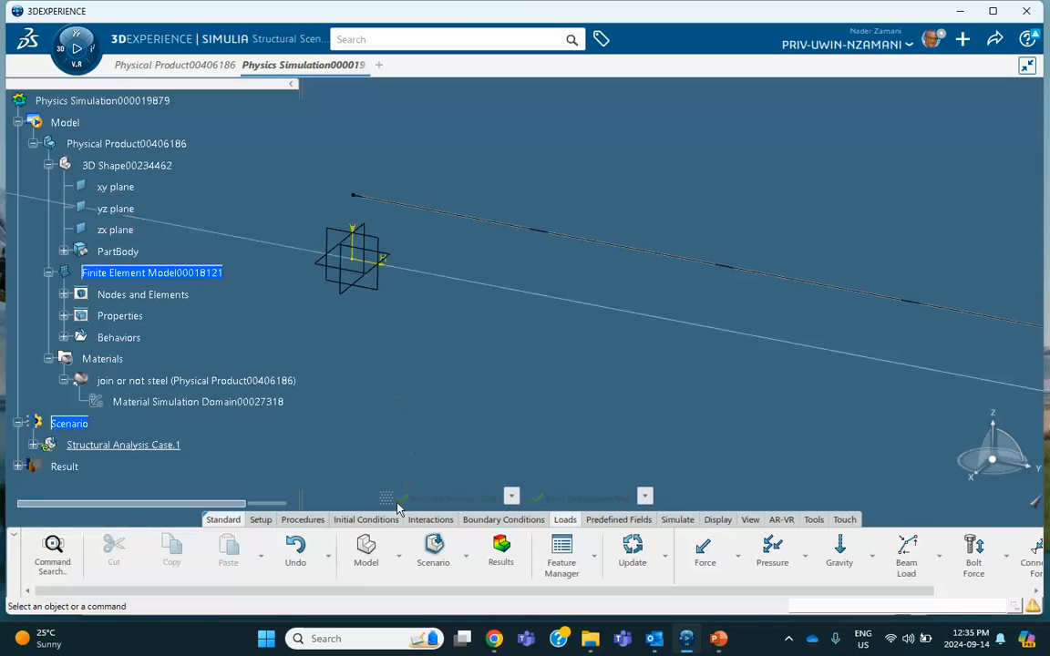
left_click(367, 550)
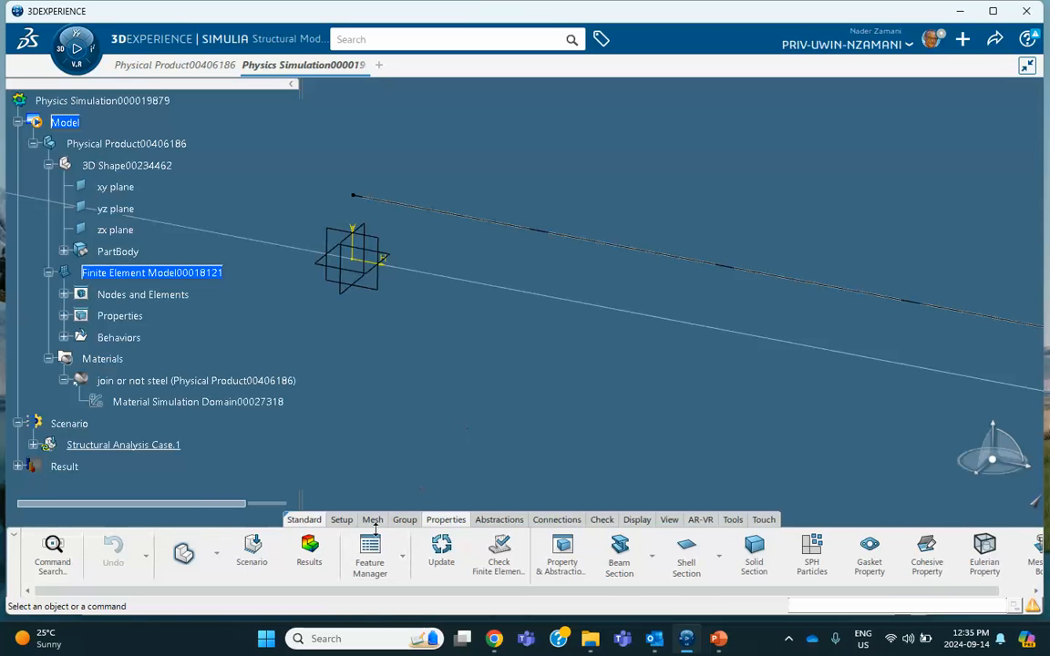
left_click(405, 521)
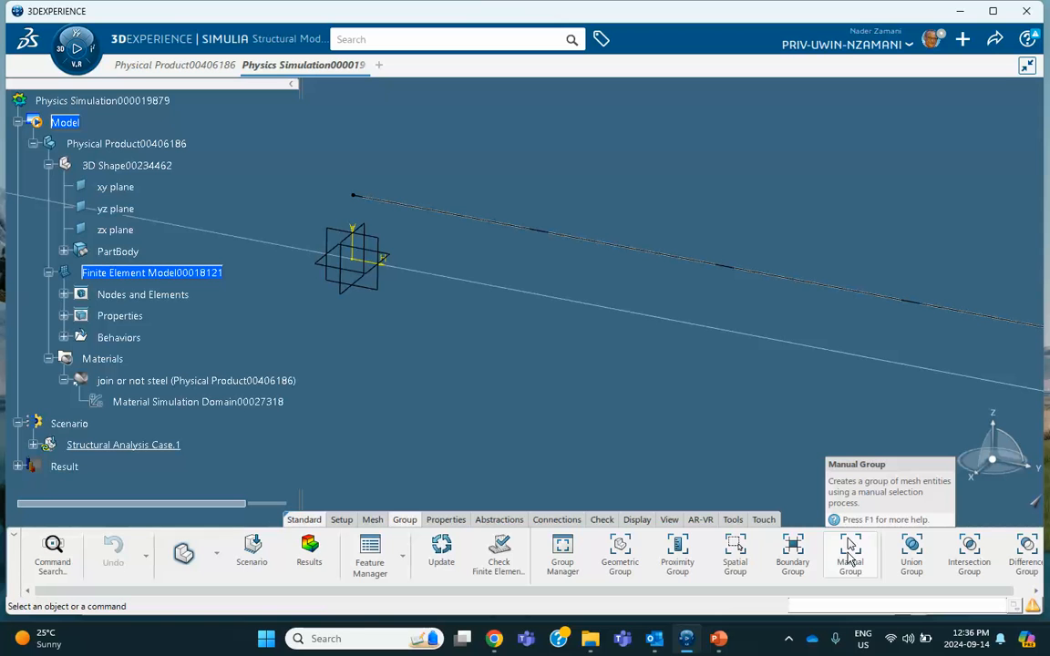
left_click(849, 549)
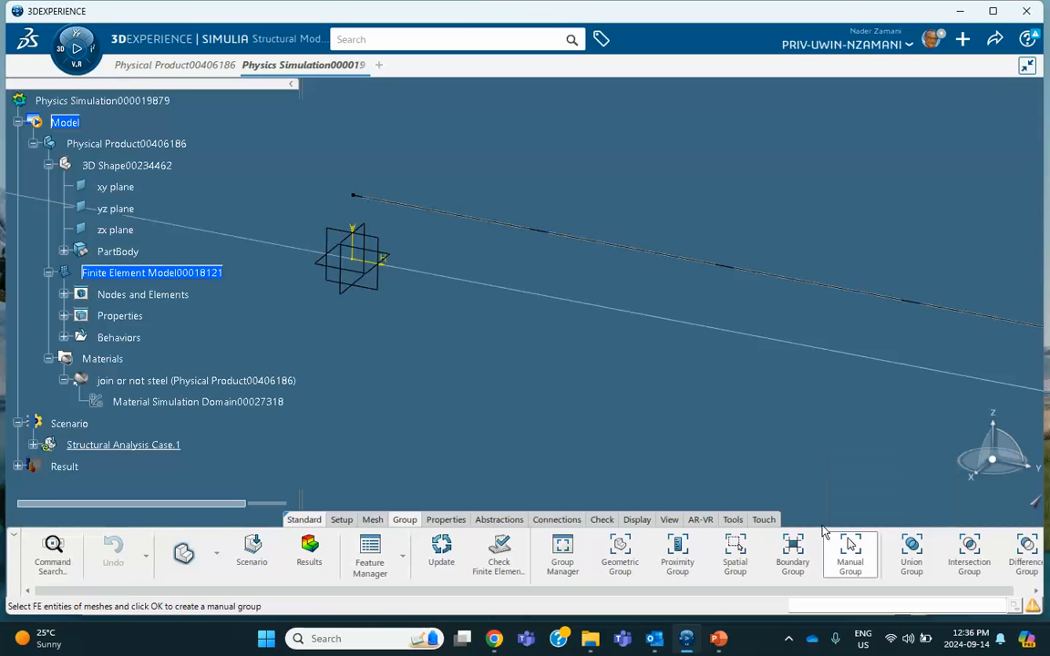
left_click_drag(369, 325, 519, 299)
left_click_drag(605, 320, 487, 317)
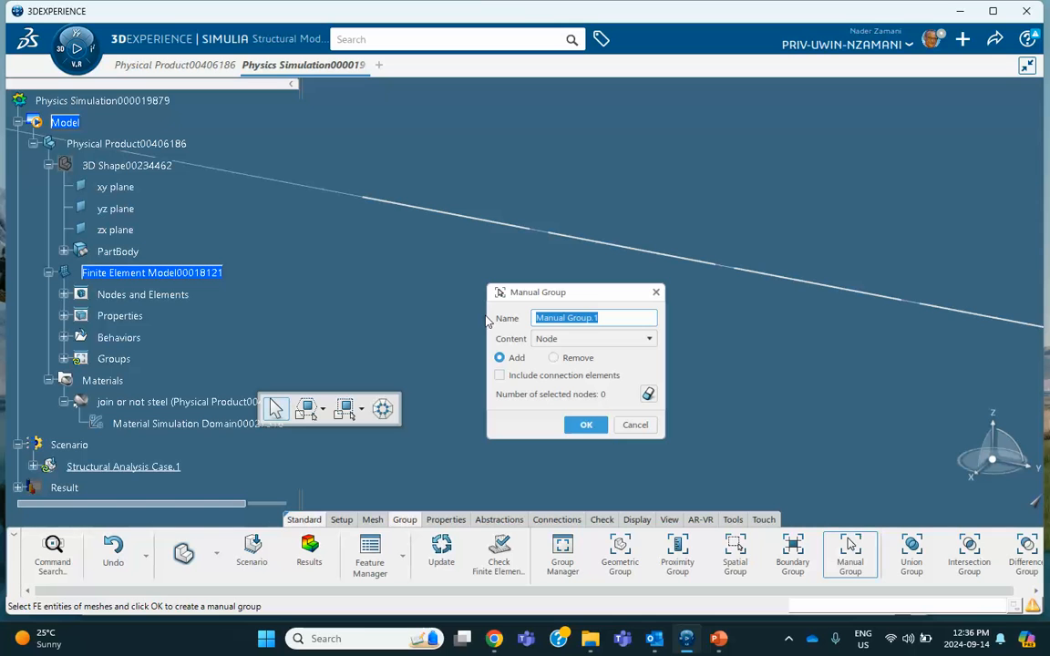
type("clamped end")
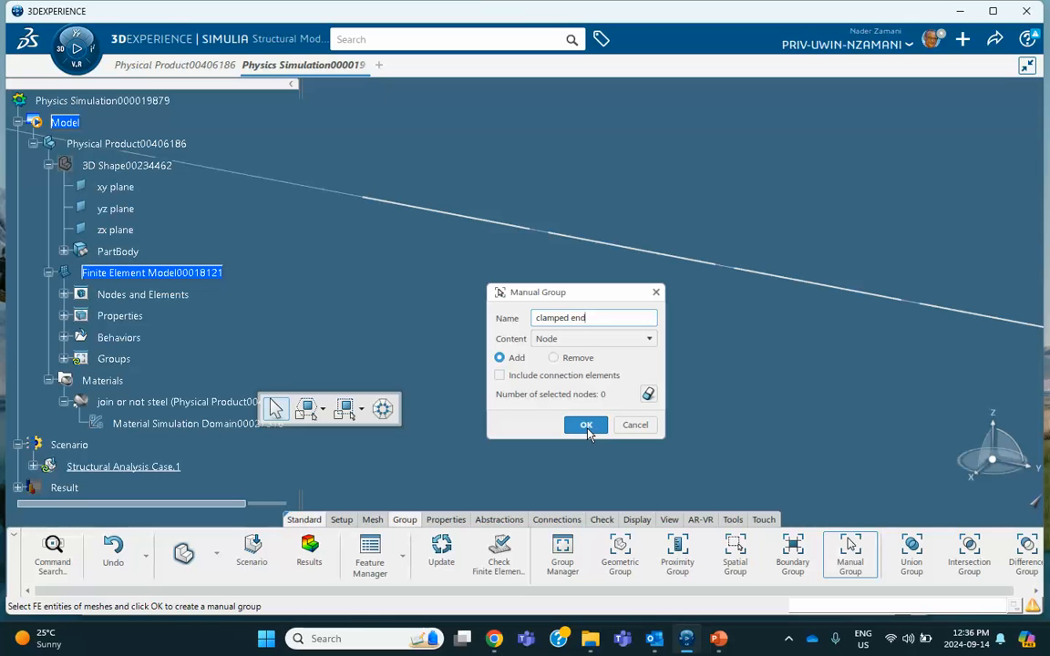
left_click(353, 195)
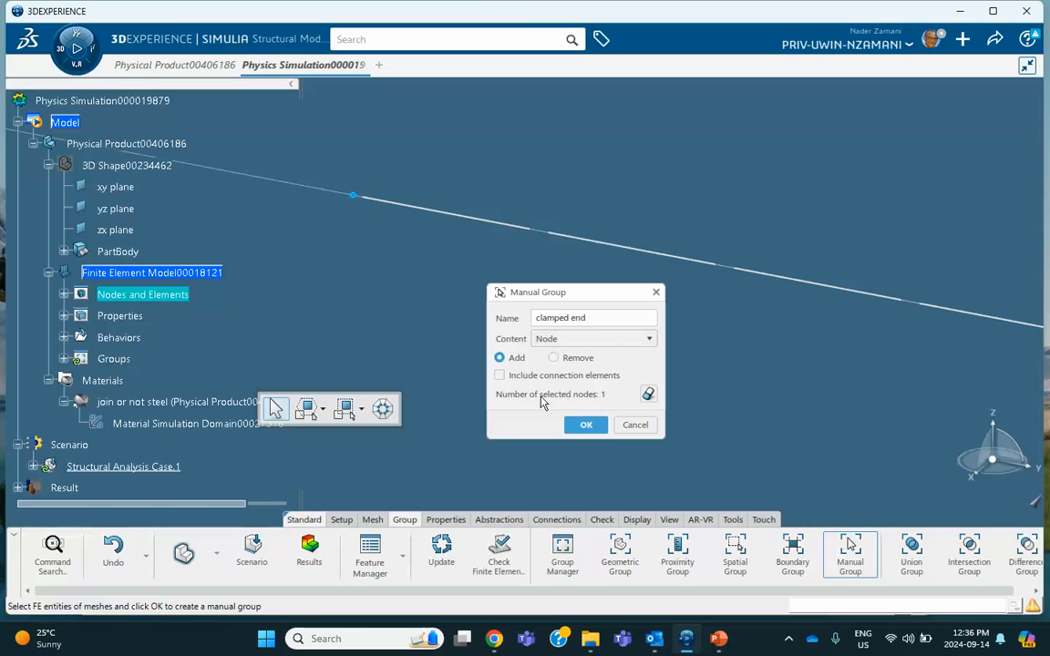
left_click(588, 424)
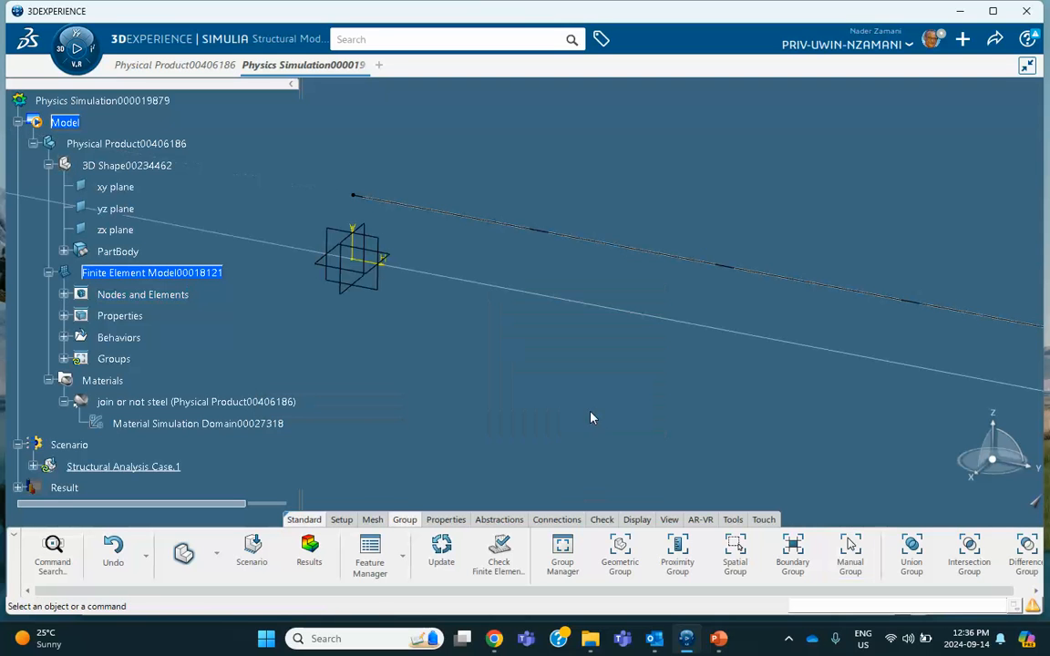
left_click(64, 360)
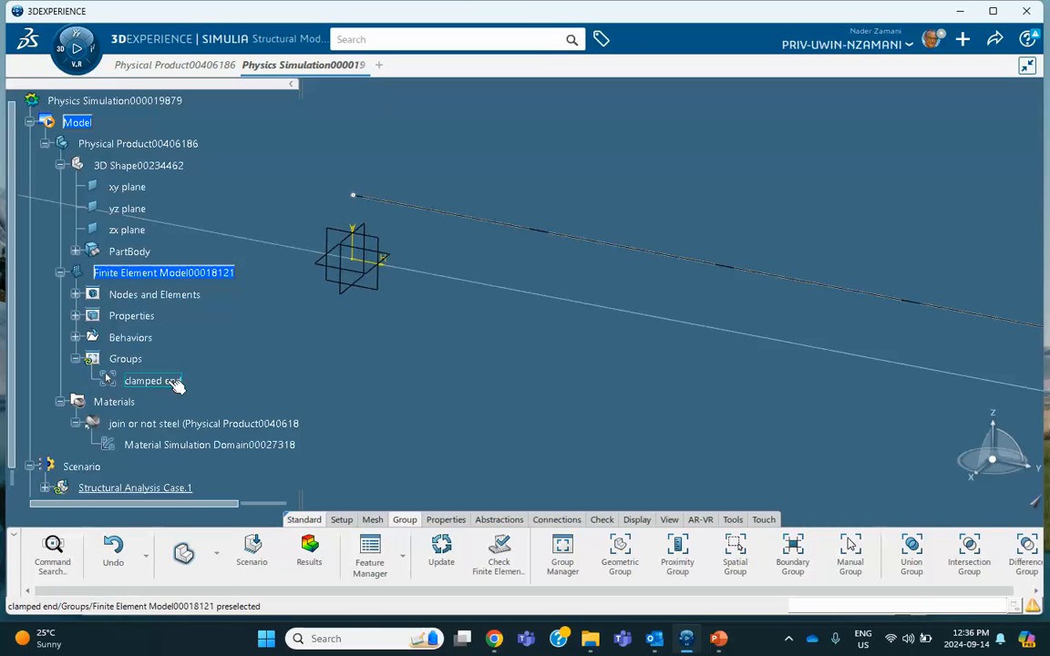
Step: Create a geometric group of elements named "elements on the line" with the beam's line as its support
middle_click_drag(216, 391, 428, 358)
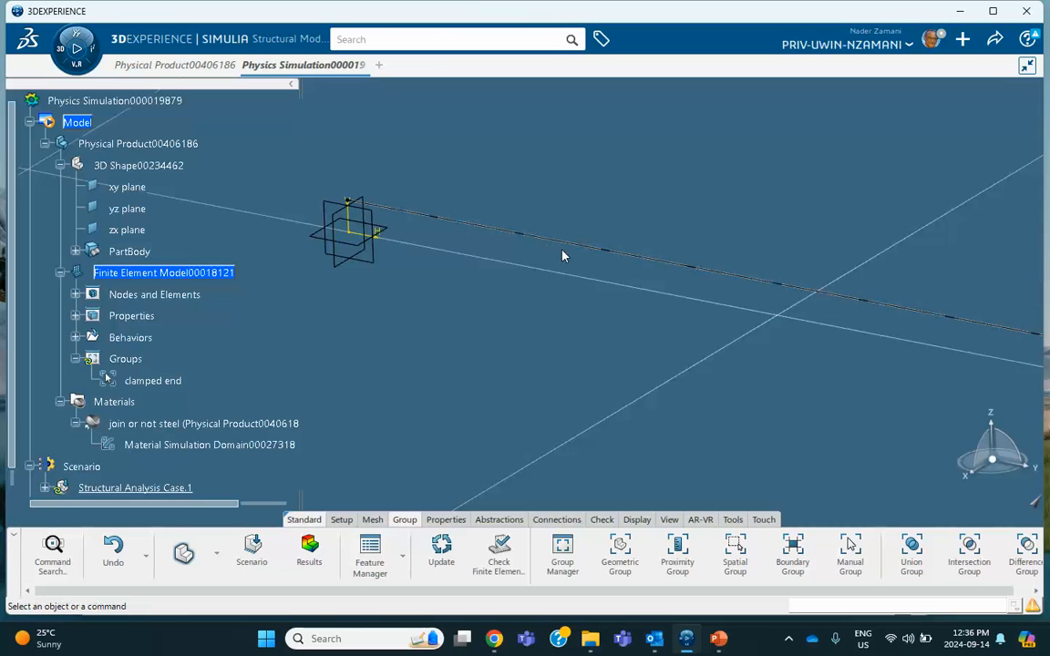
left_click(621, 560)
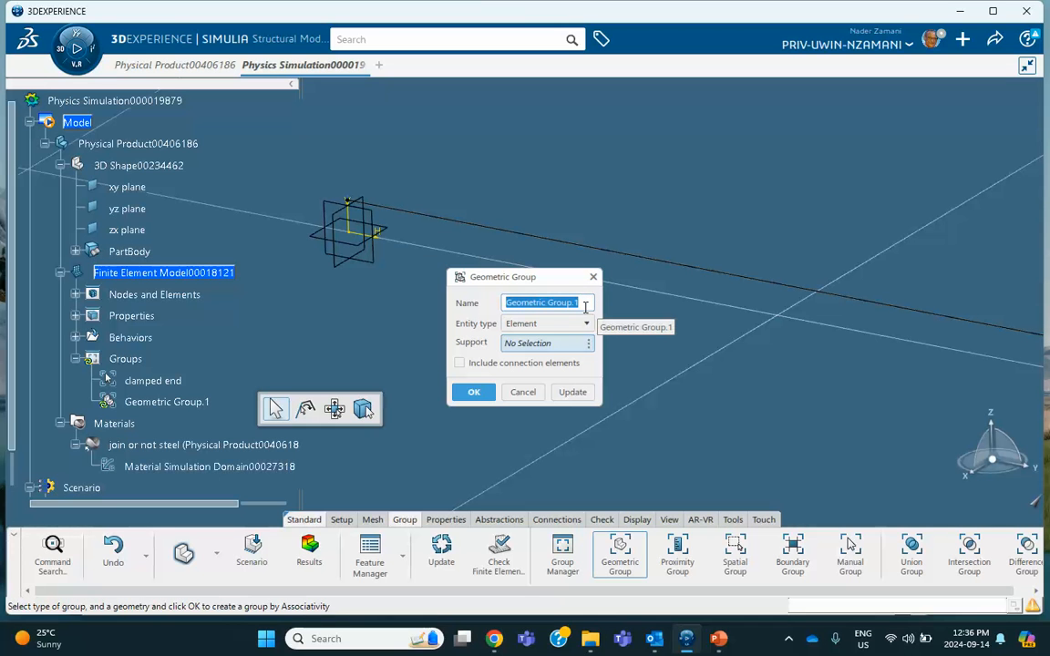
type("element")
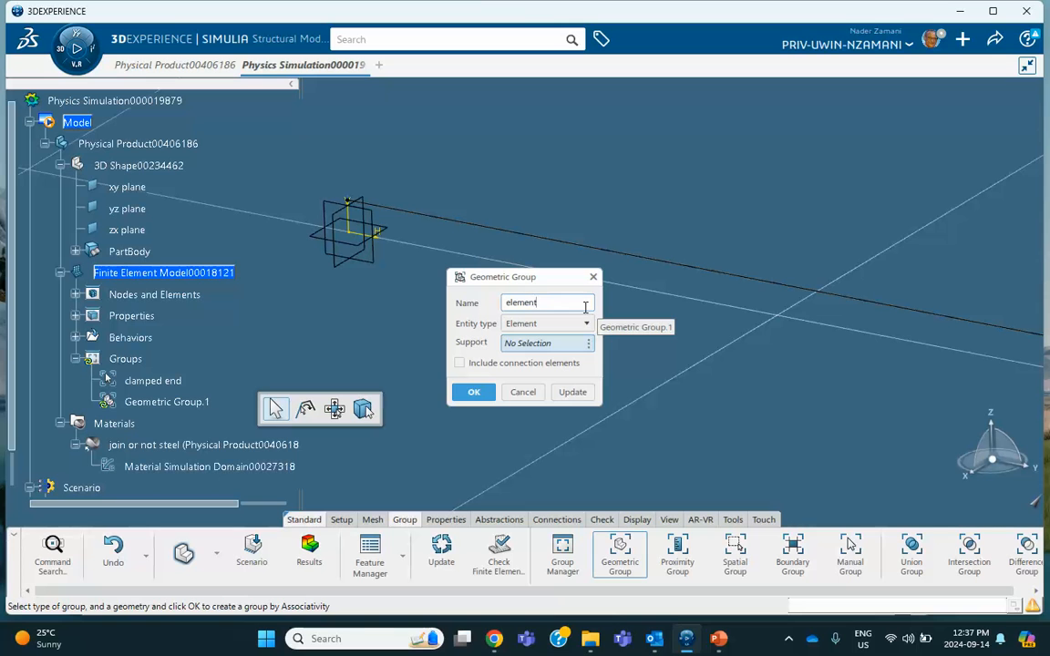
type("s on the line")
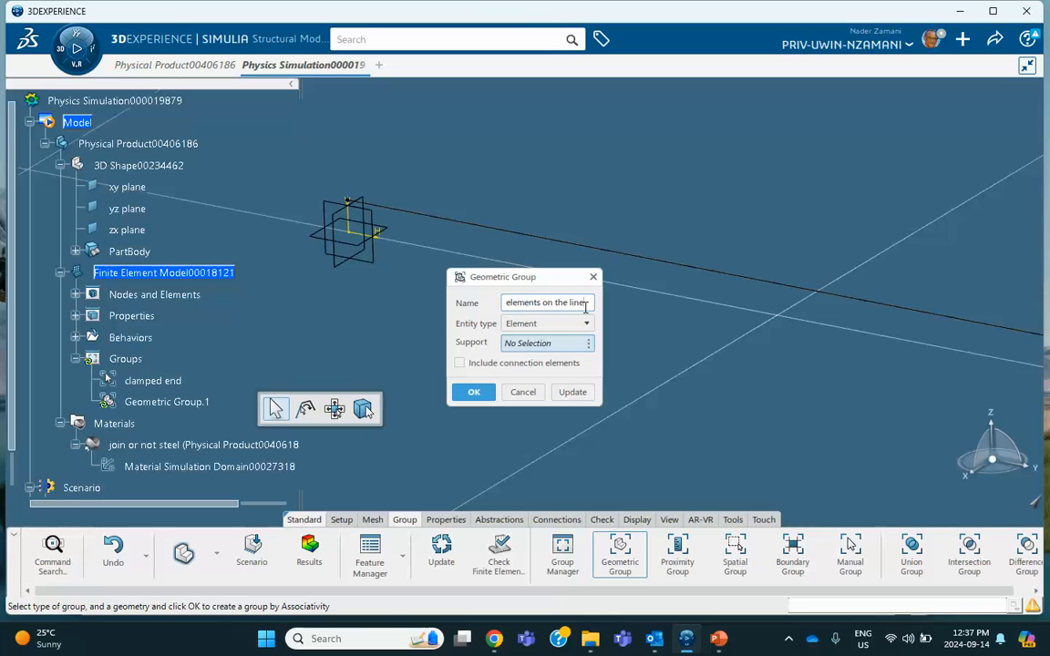
left_click(661, 265)
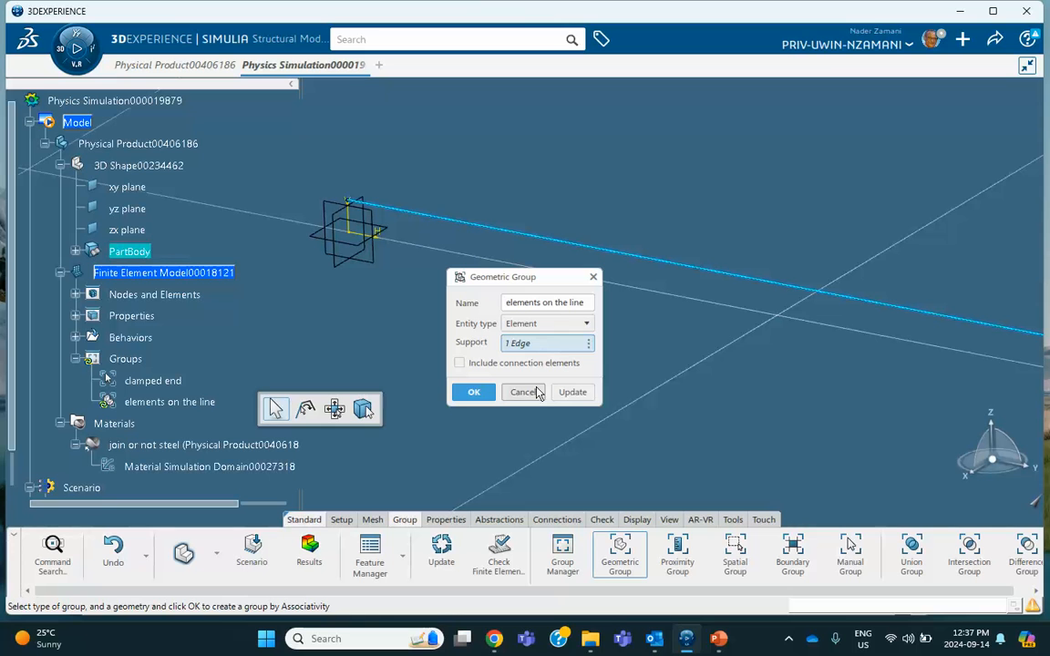
left_click(474, 394)
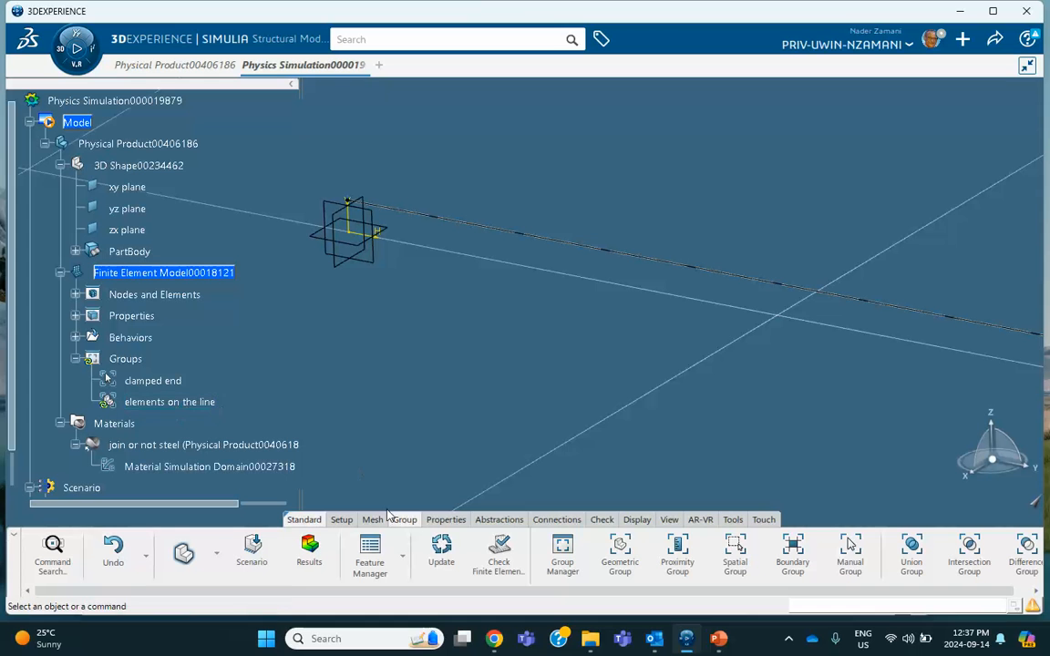
Step: Update the finite element model and check the content of the "elements on the line" group
left_click(441, 547)
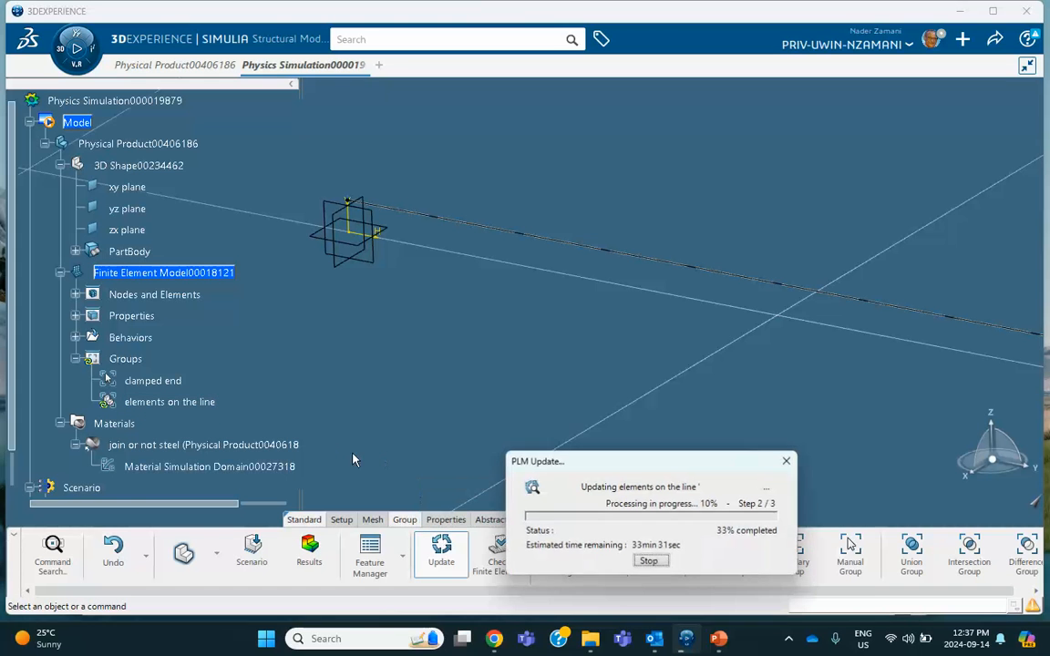
double_click(193, 403)
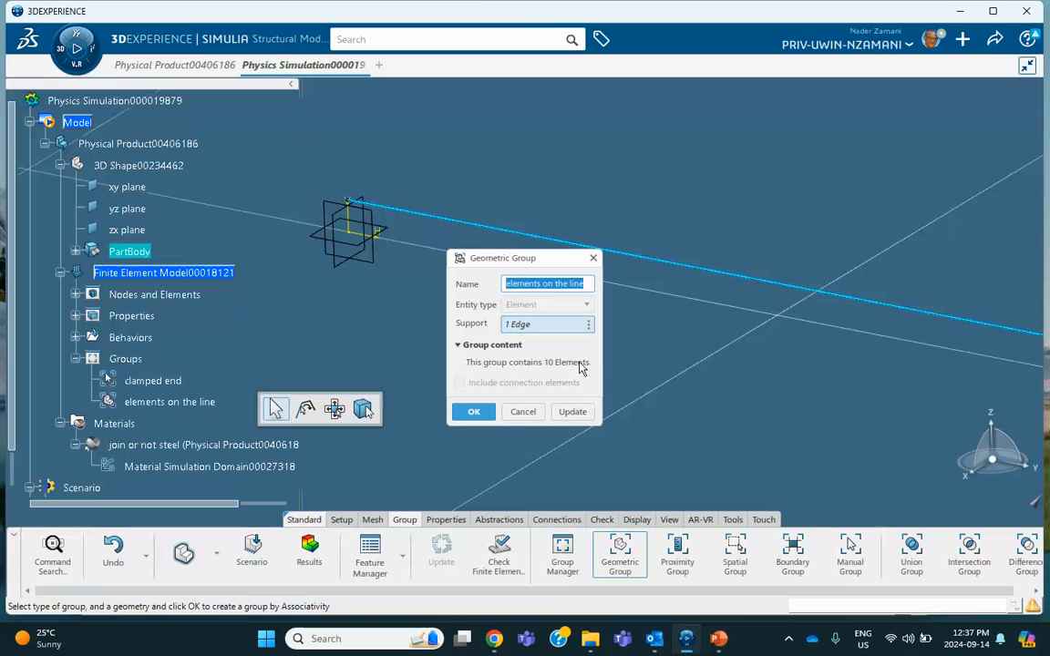
left_click(523, 412)
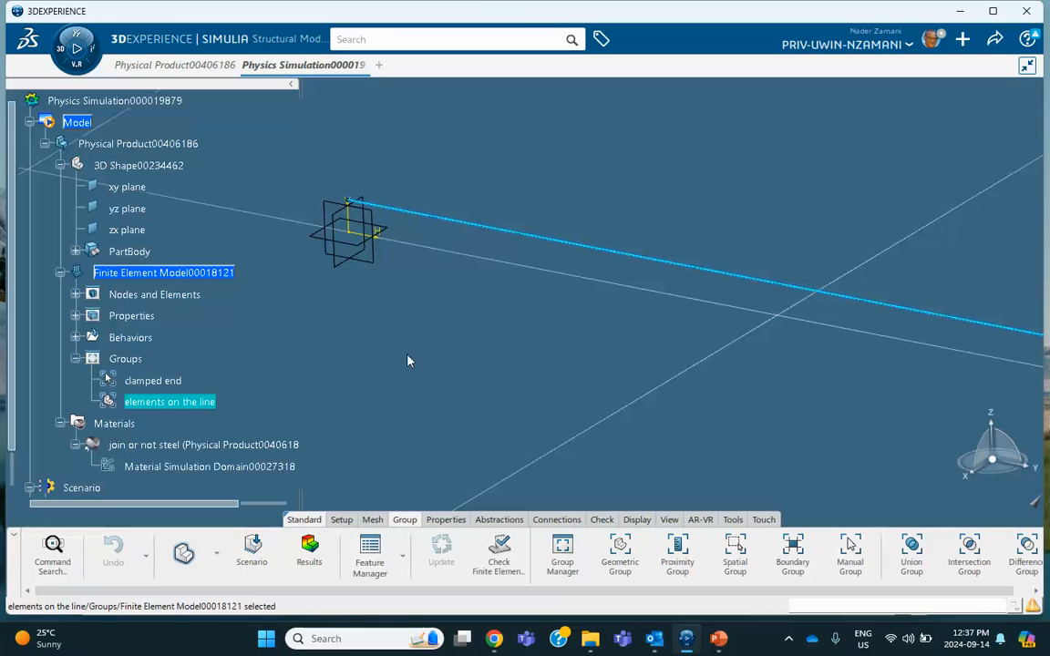
Step: In the structural scenario, apply a clamp supported by the "clamped end" group
left_click(252, 550)
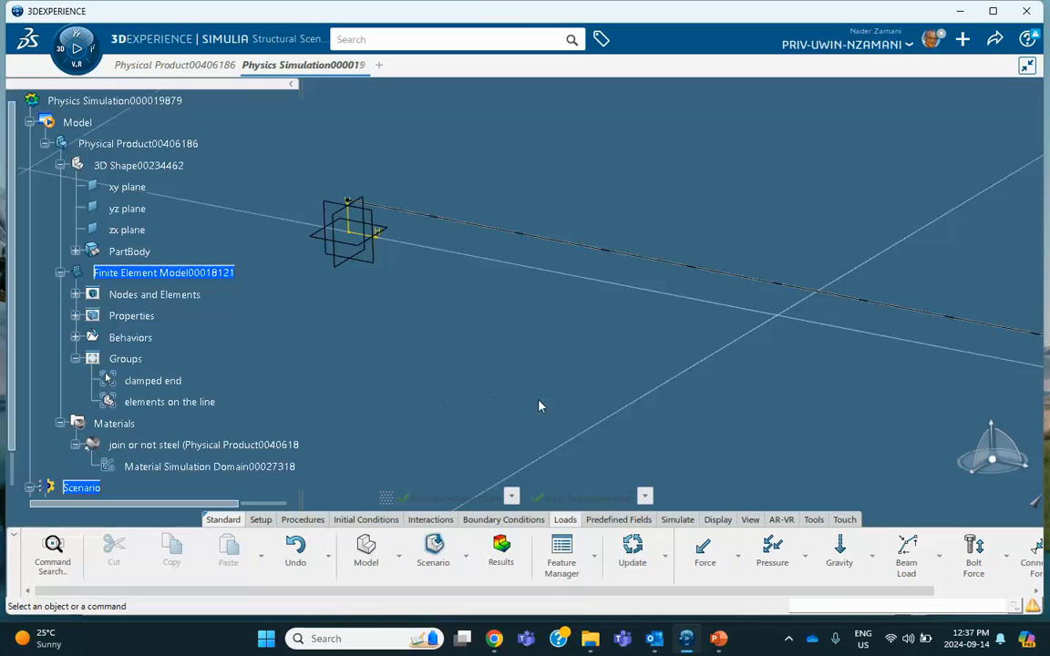
left_click(492, 521)
left_click(752, 563)
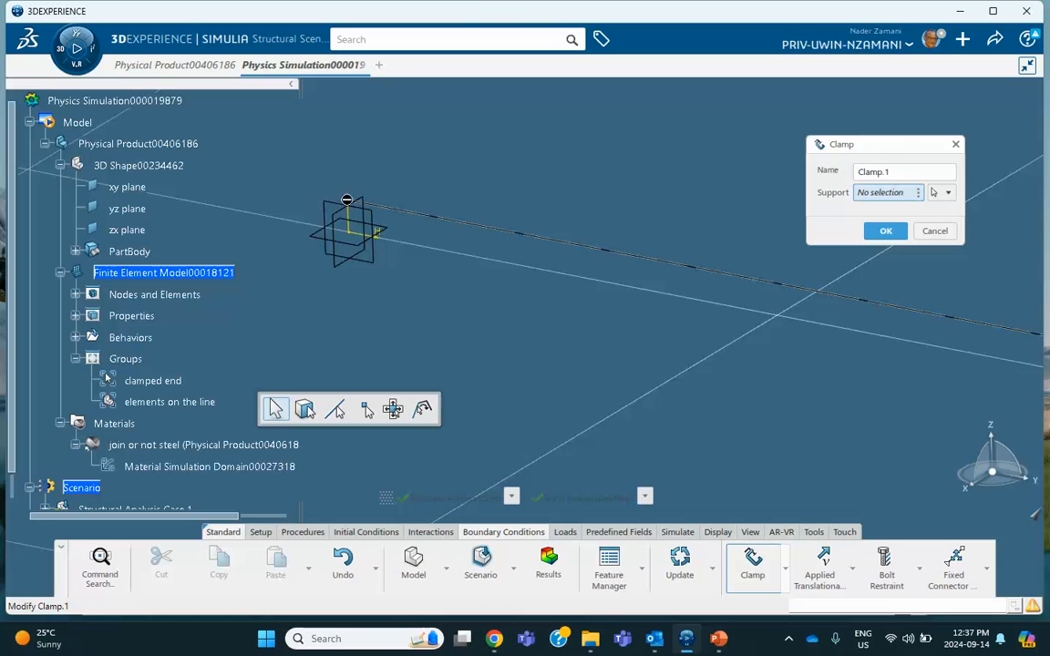
left_click(945, 194)
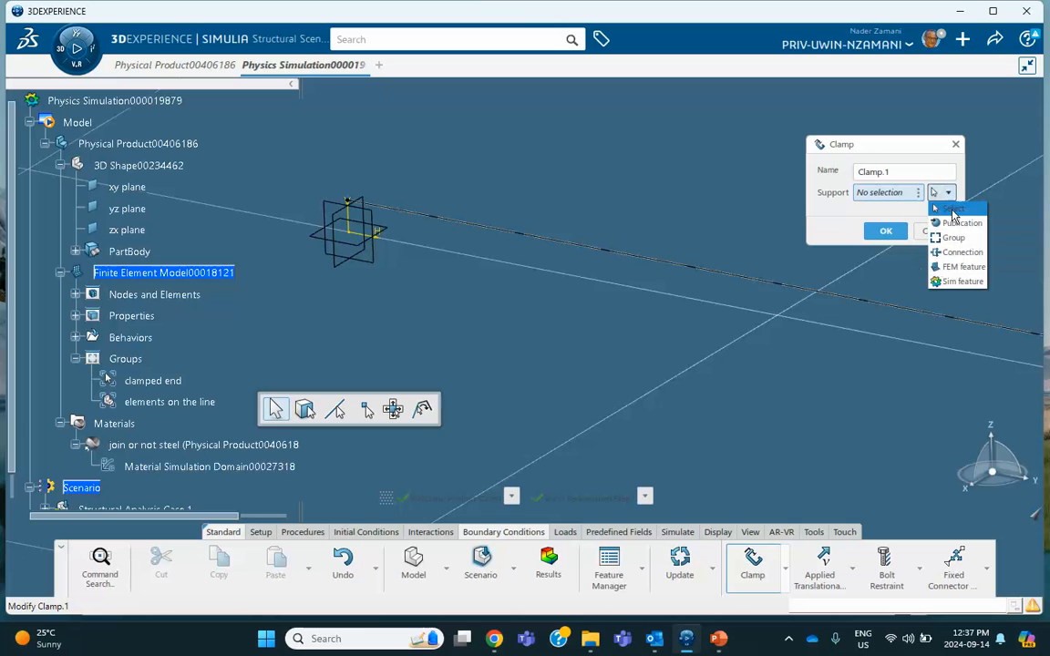
left_click(957, 235)
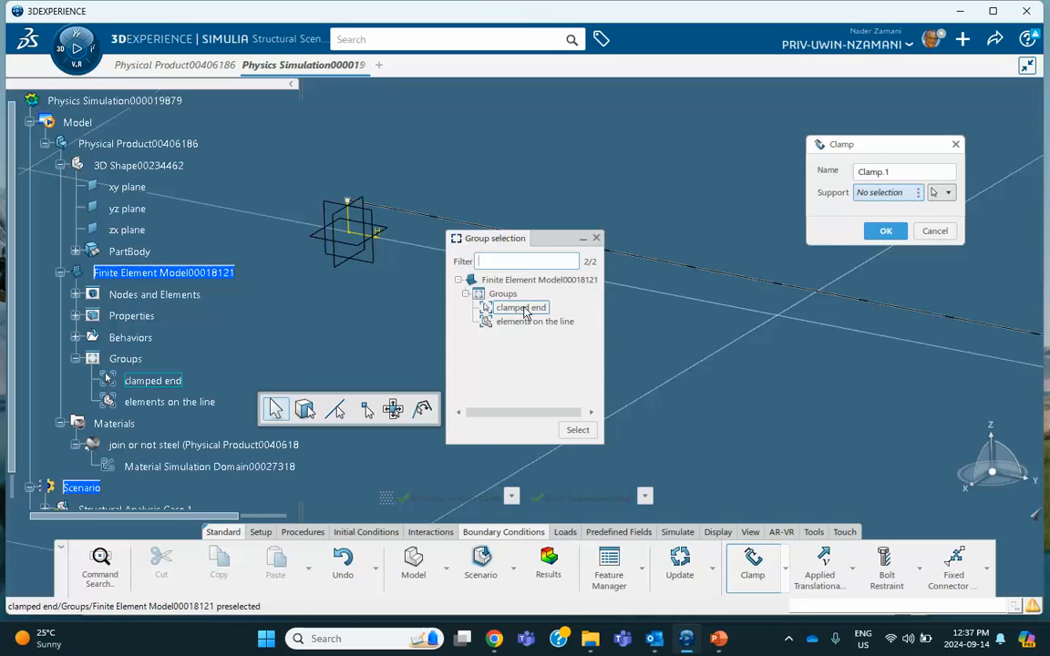
double_click(520, 308)
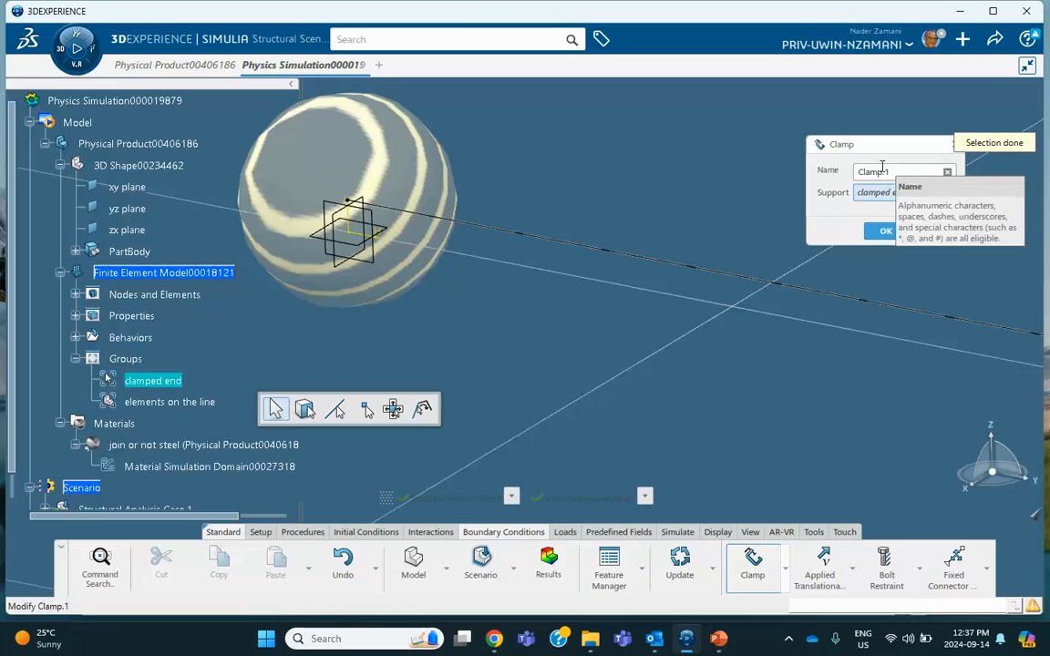
left_click(884, 230)
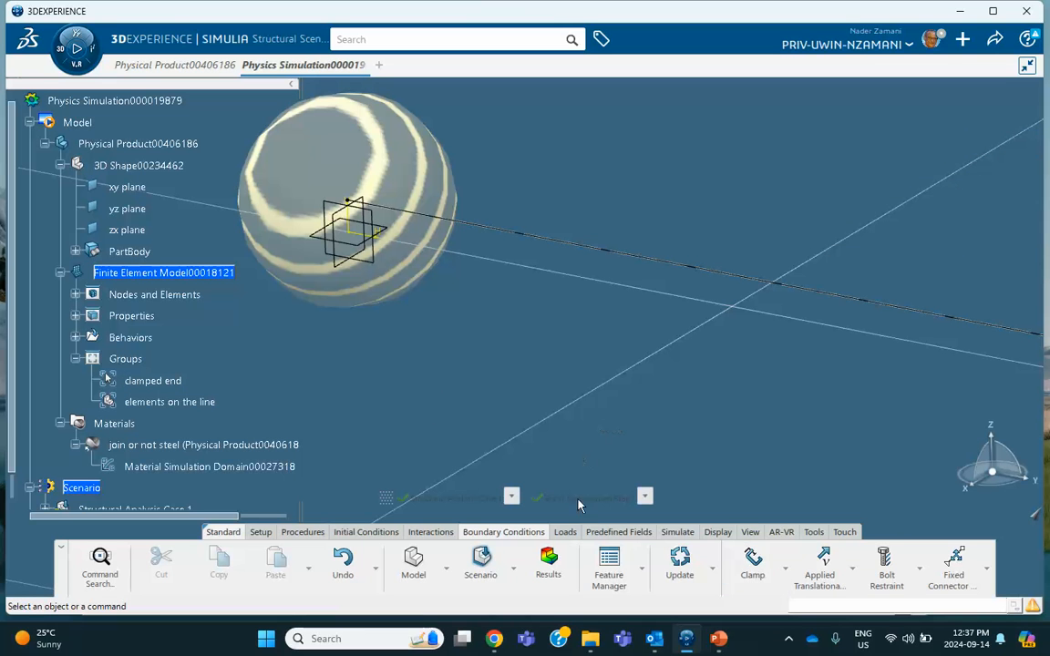
Step: Apply a uniform beam load to the "elements on the line" group with a Z component of -10 lbf_in, checking the load in the PowerPoint slide
left_click(563, 531)
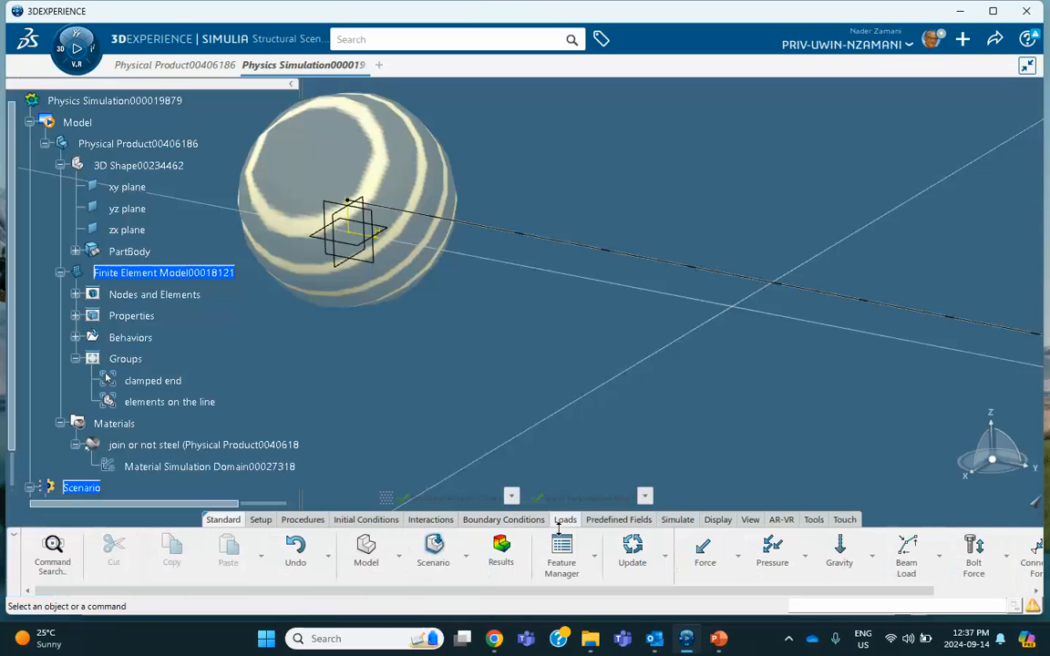
left_click(904, 554)
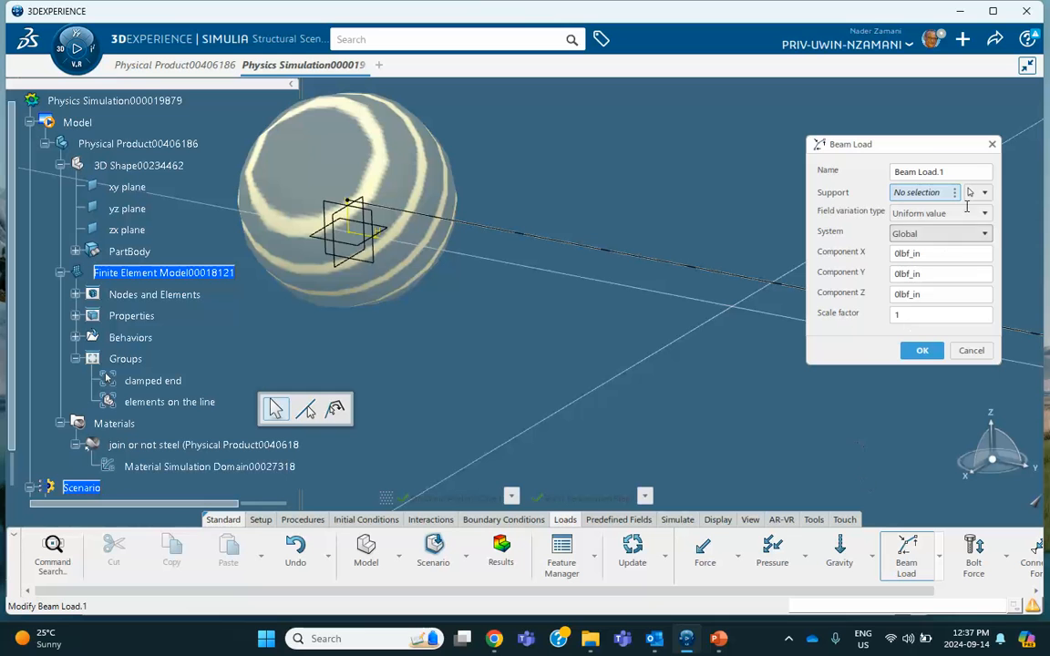
left_click(984, 193)
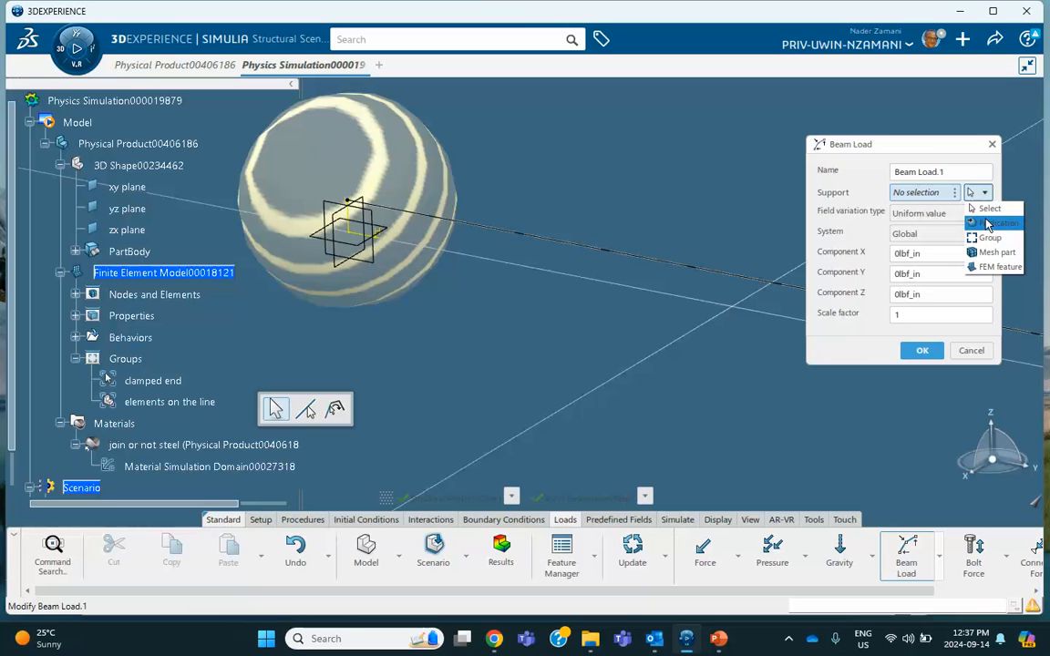
left_click(989, 237)
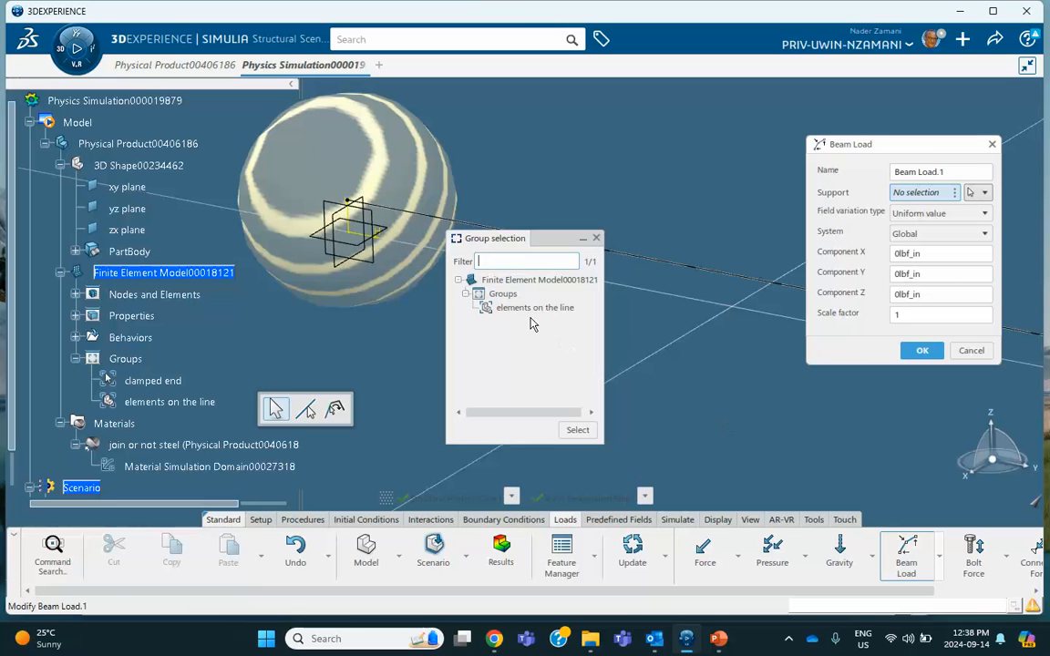
double_click(539, 310)
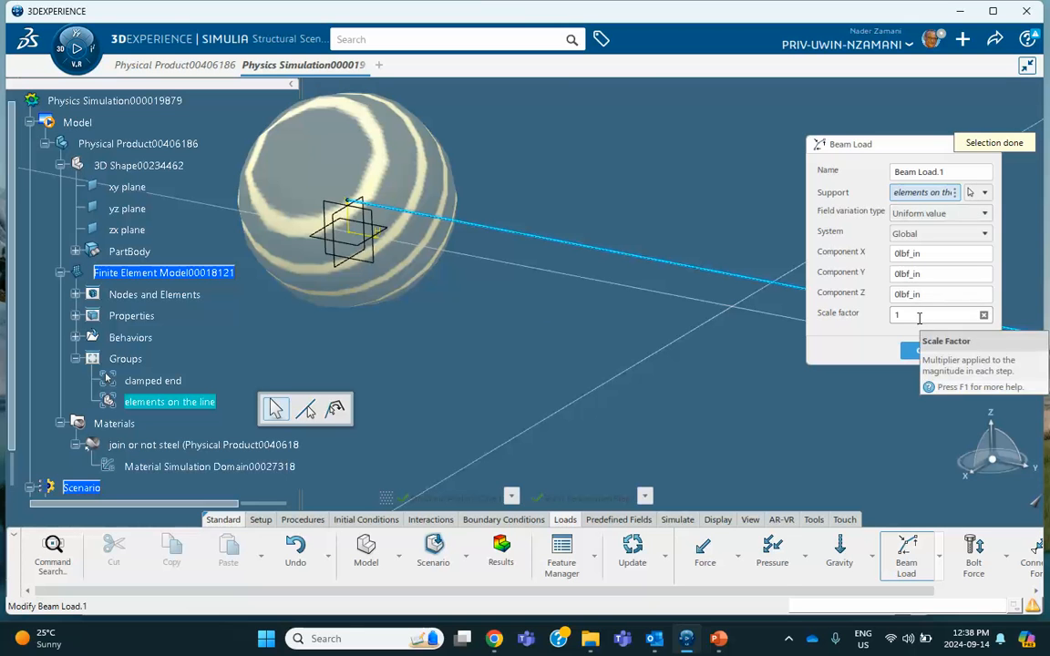
left_click_drag(928, 295, 829, 286)
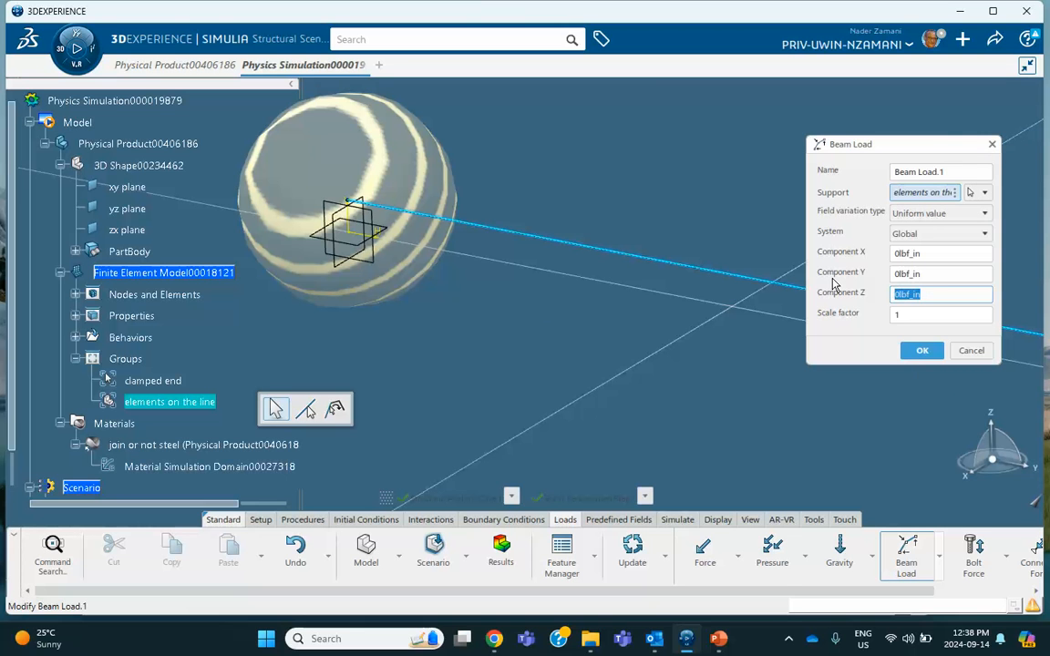
type("-10")
left_click(716, 640)
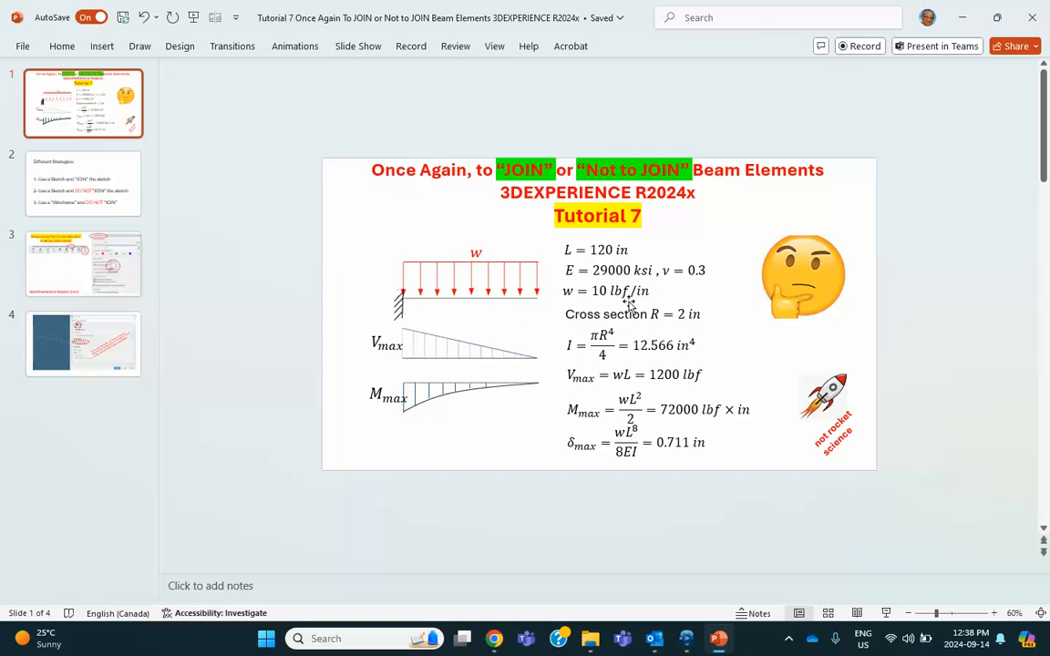
left_click(966, 18)
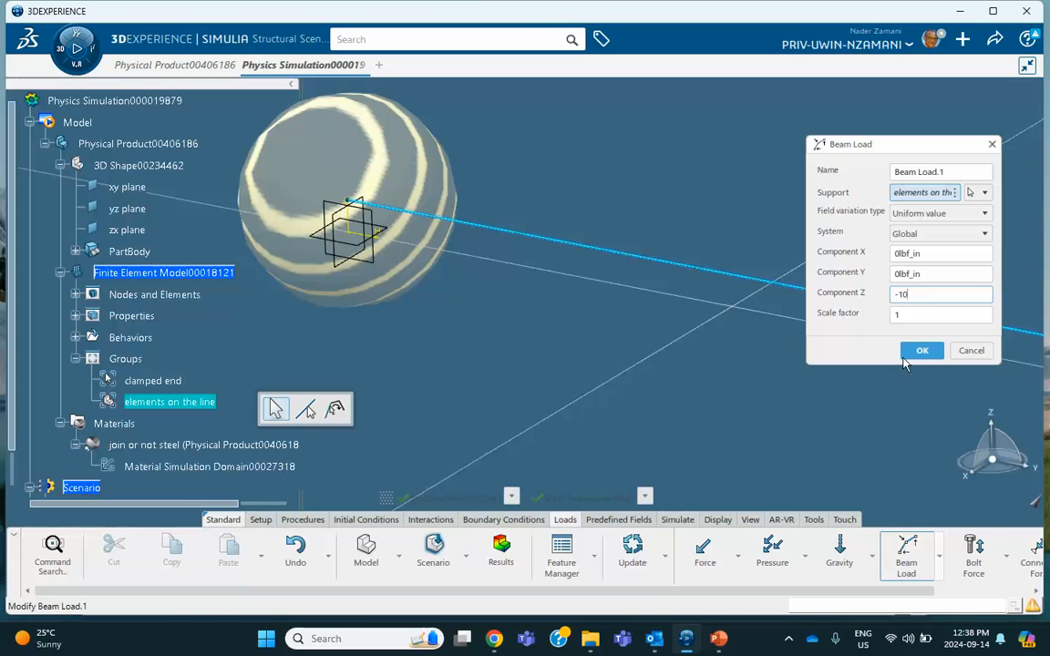
left_click(920, 352)
Step: Run the simulation of the structural analysis case locally with 4 cores and dismiss the completed simulation status
middle_click_drag(668, 278, 600, 368, "ctrl")
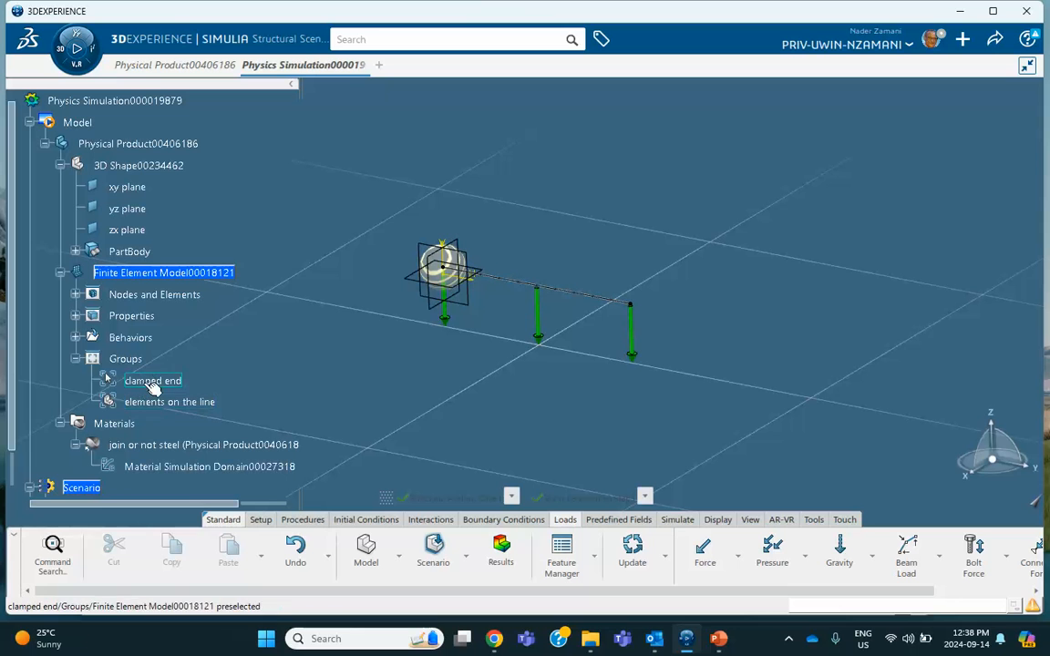
left_click(677, 521)
left_click(981, 563)
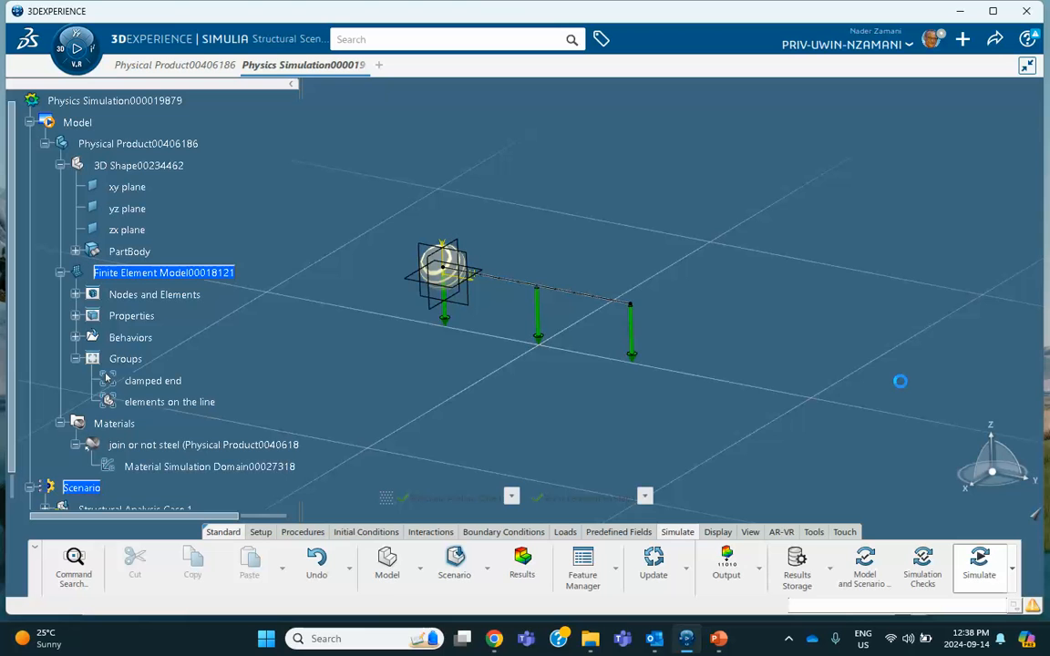
left_click(963, 490)
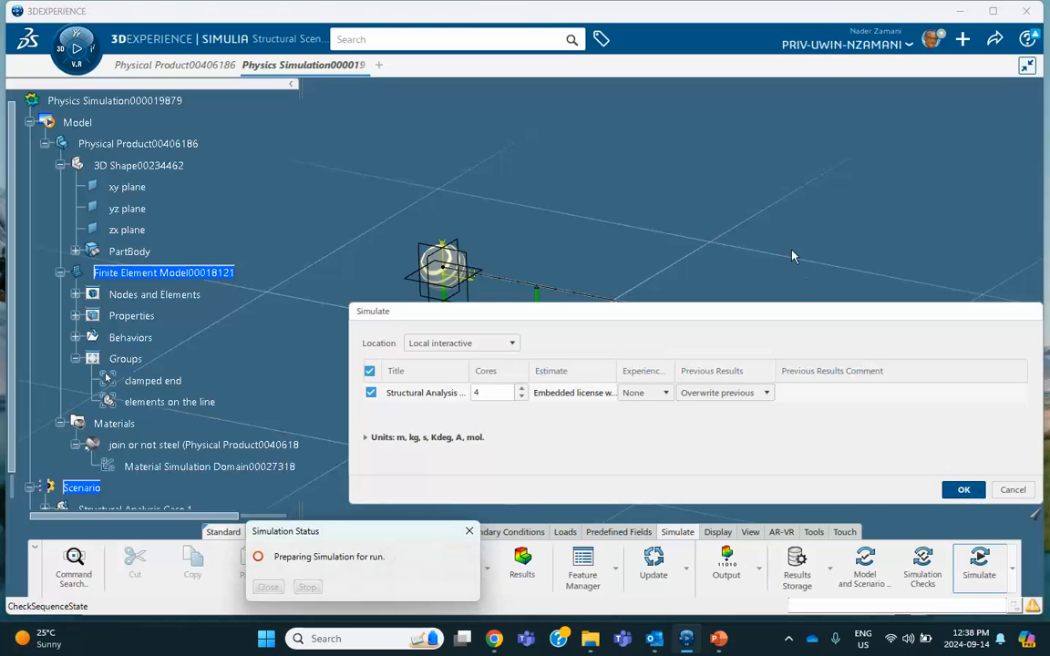
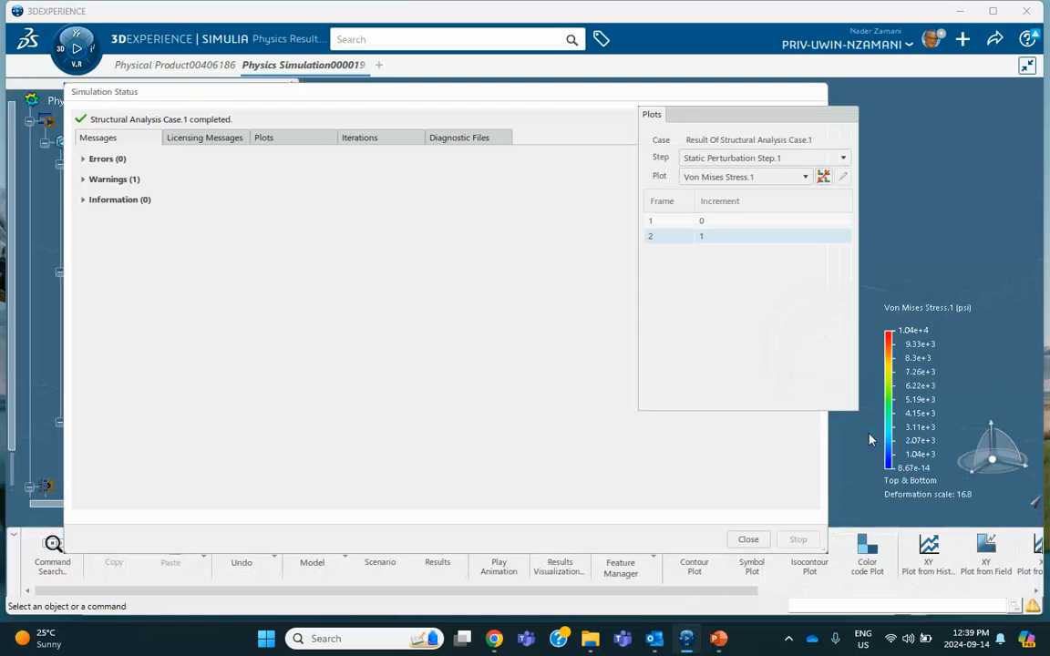
left_click(746, 540)
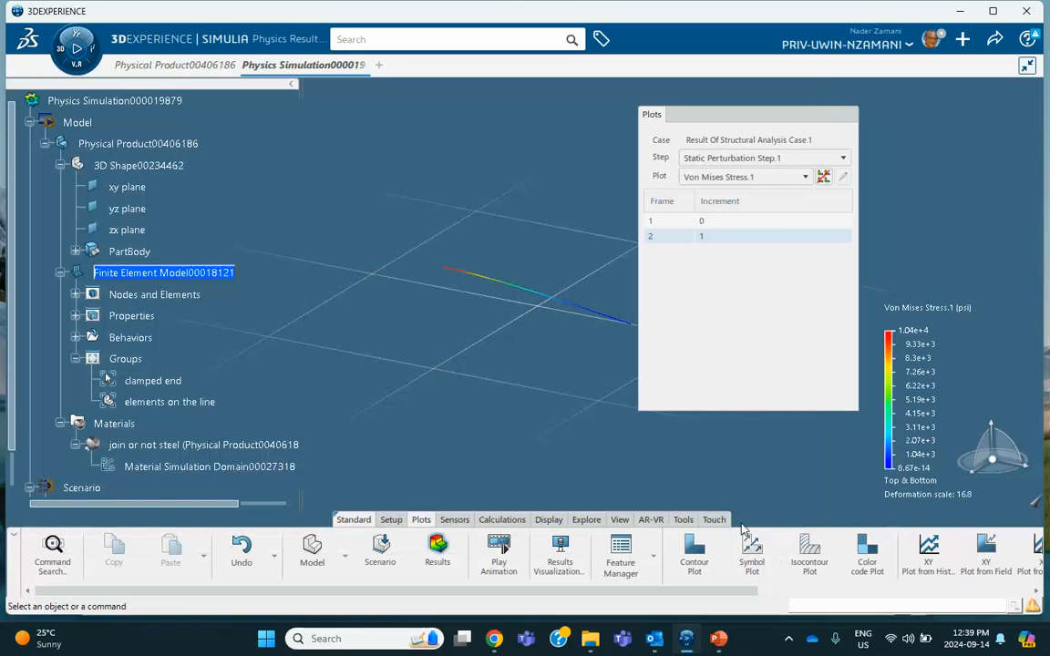
Step: Display the displacement plot and check the "Different Strategies" slide in PowerPoint before returning to the 3DEXPERIENCE results
left_click(733, 177)
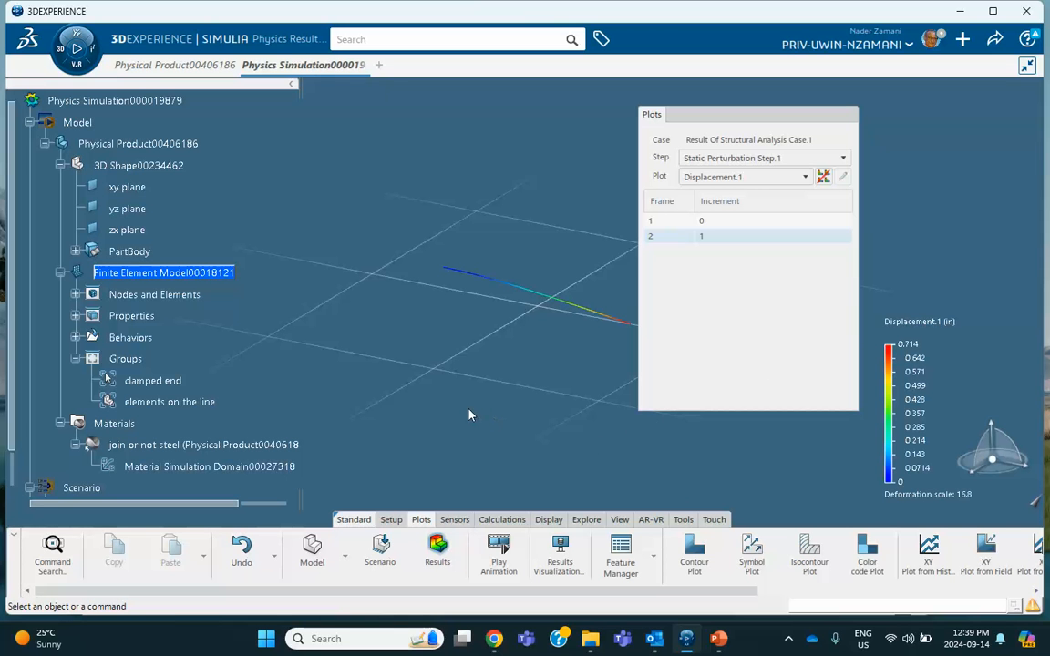
left_click(718, 638)
left_click(77, 201)
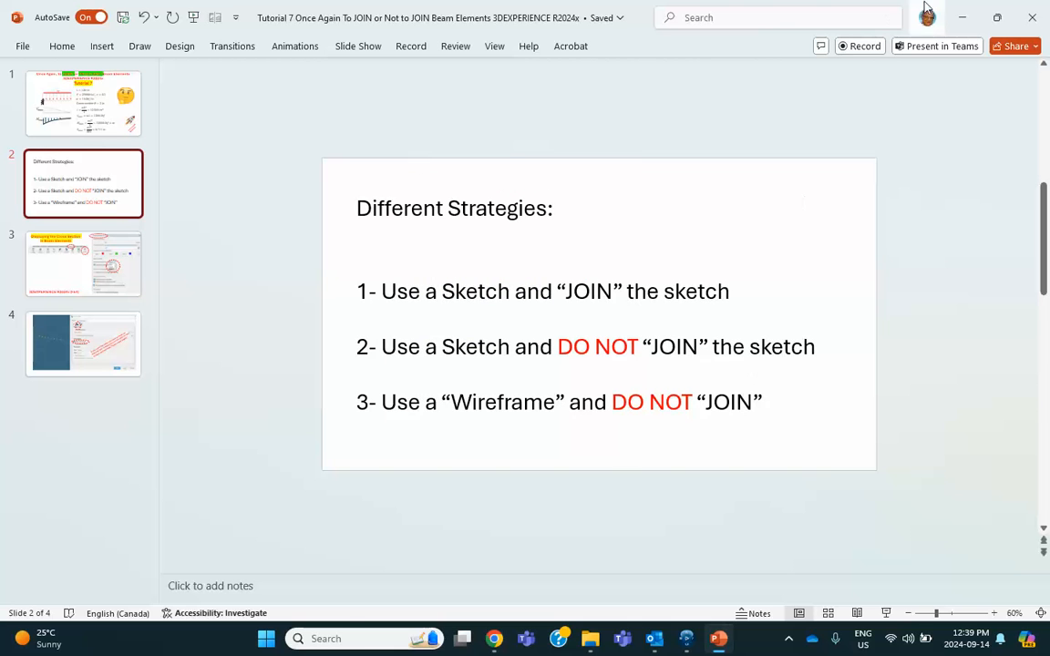
left_click(962, 14)
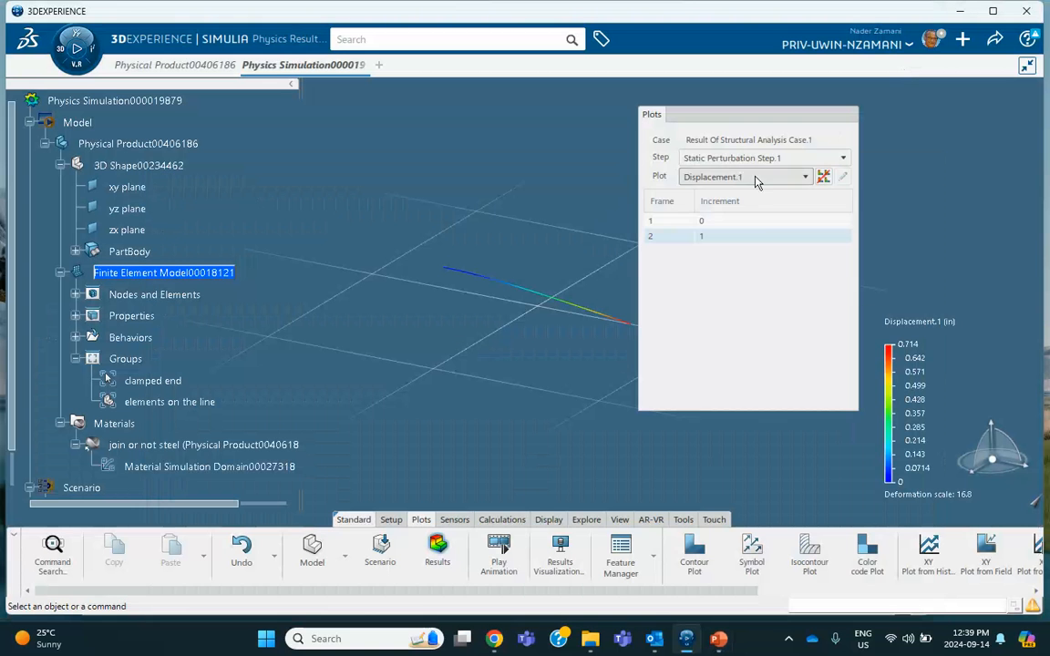
left_click(819, 120)
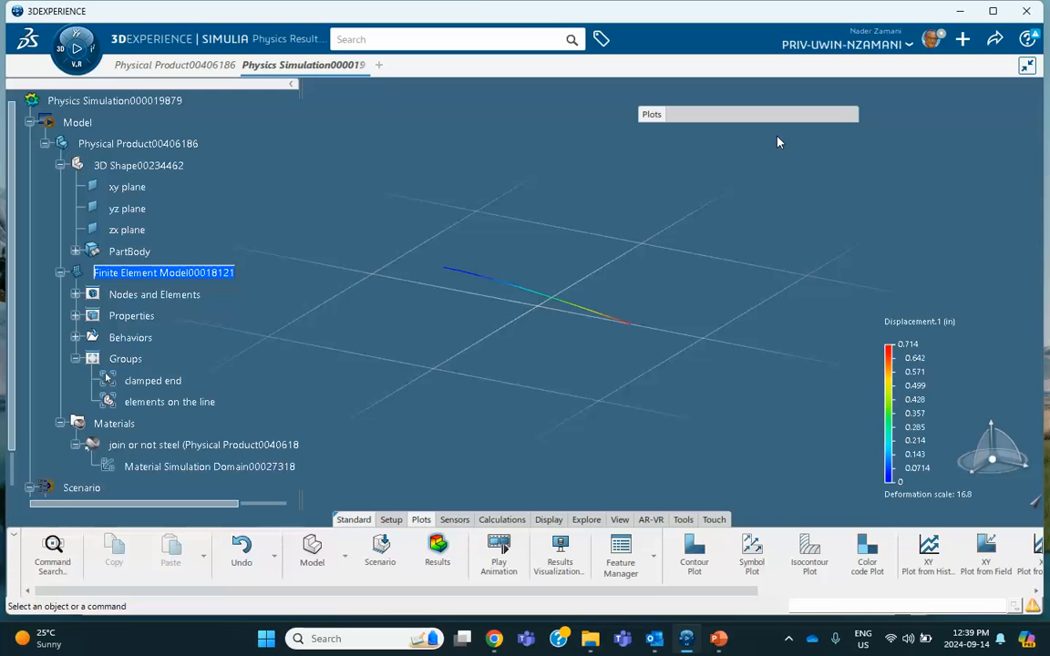
Step: Close the physics simulation and the physical product of the unjoined sketch model
left_click(363, 65)
left_click(563, 370)
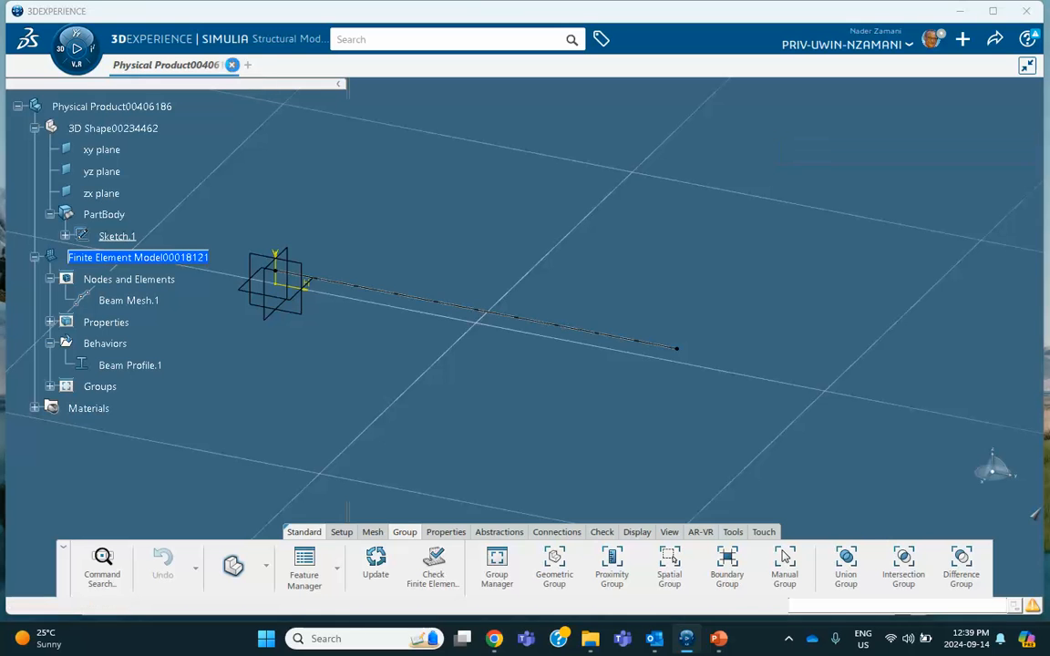
left_click(231, 64)
left_click(567, 370)
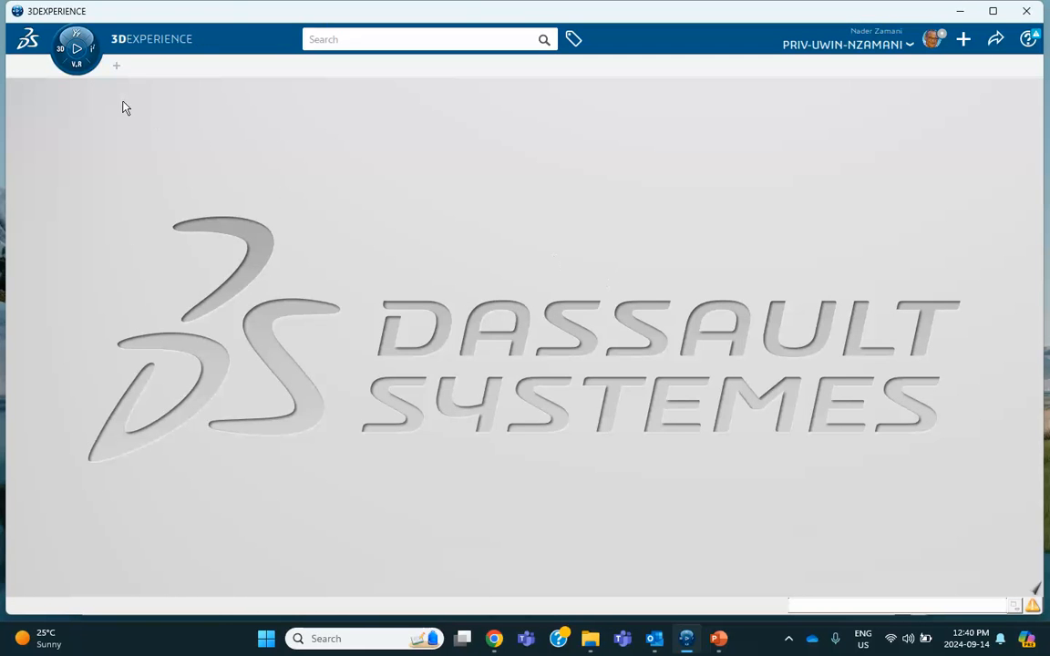
Step: Create a new physical product in Part Design and start a line of the Point-Direction type
left_click(76, 47)
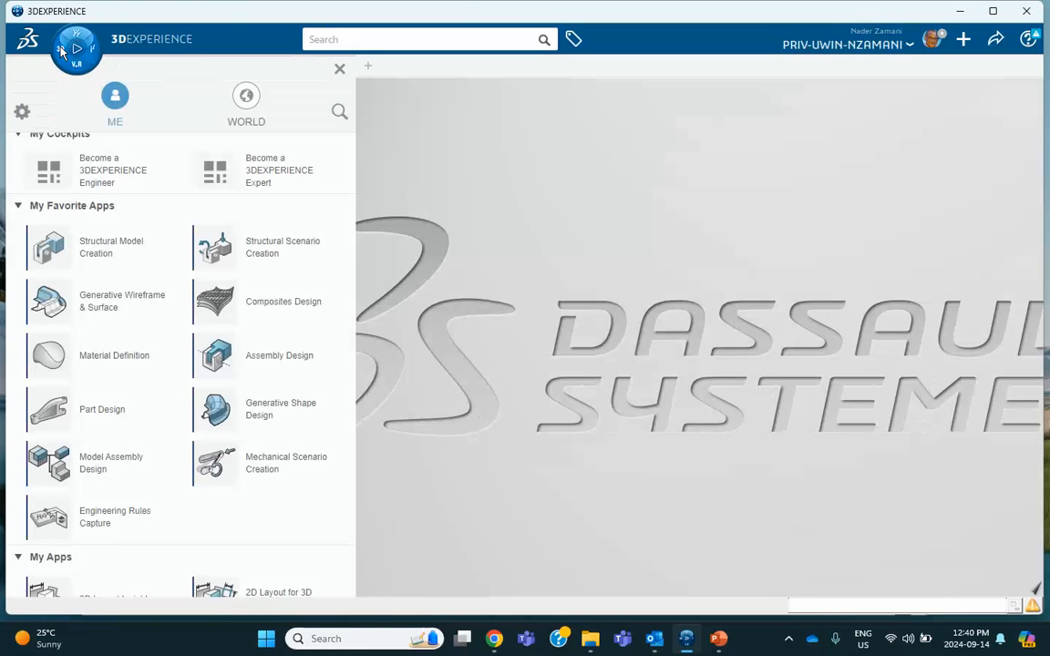
left_click(100, 421)
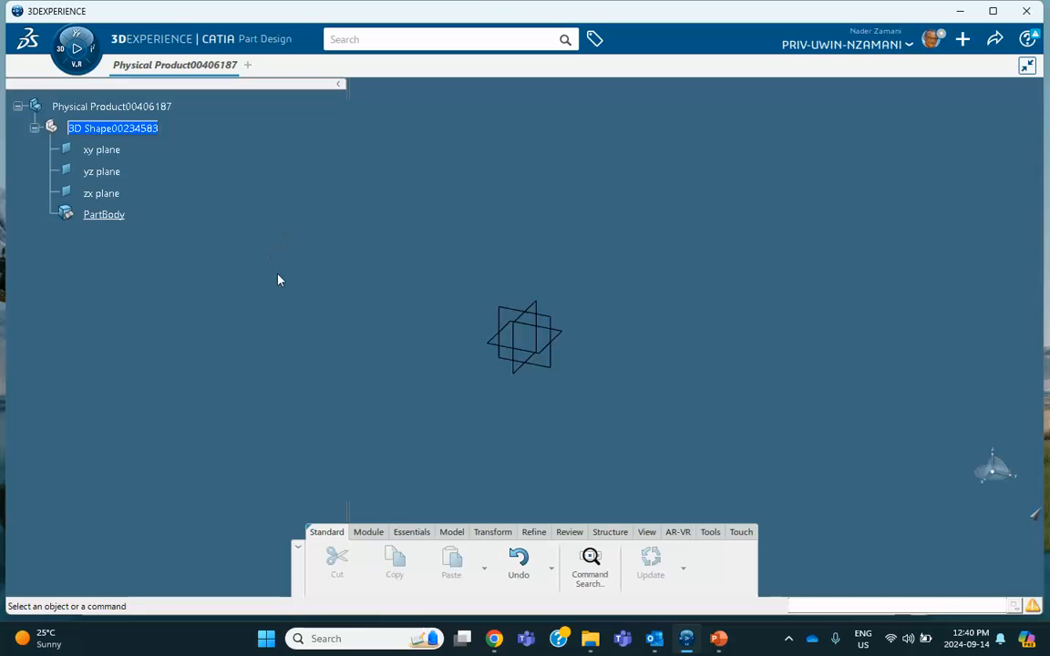
left_click(411, 532)
left_click(611, 552)
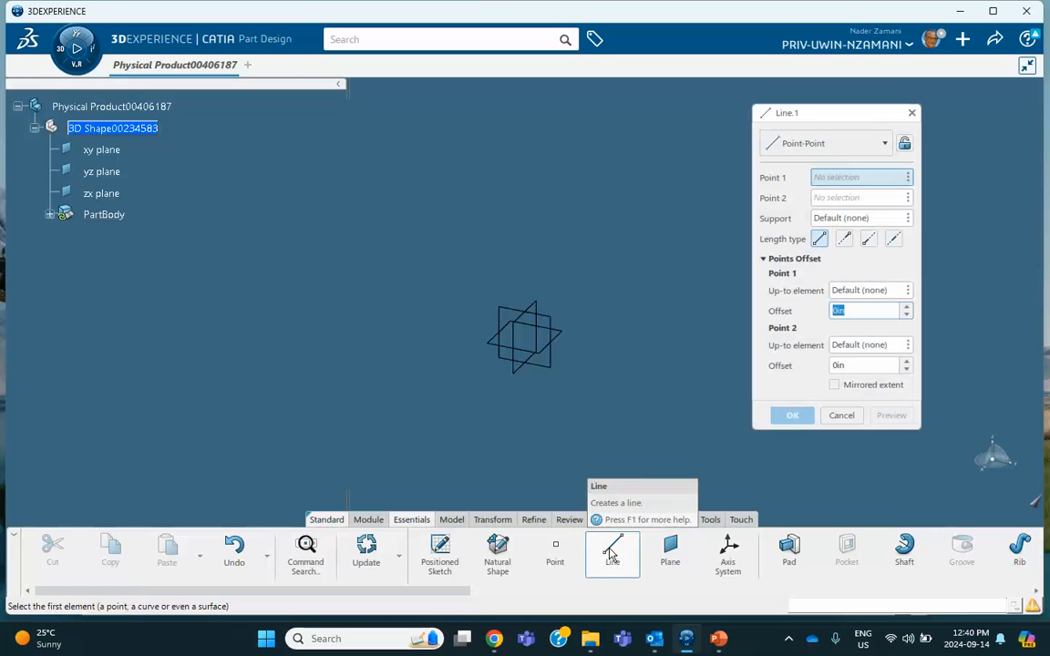
left_click(866, 144)
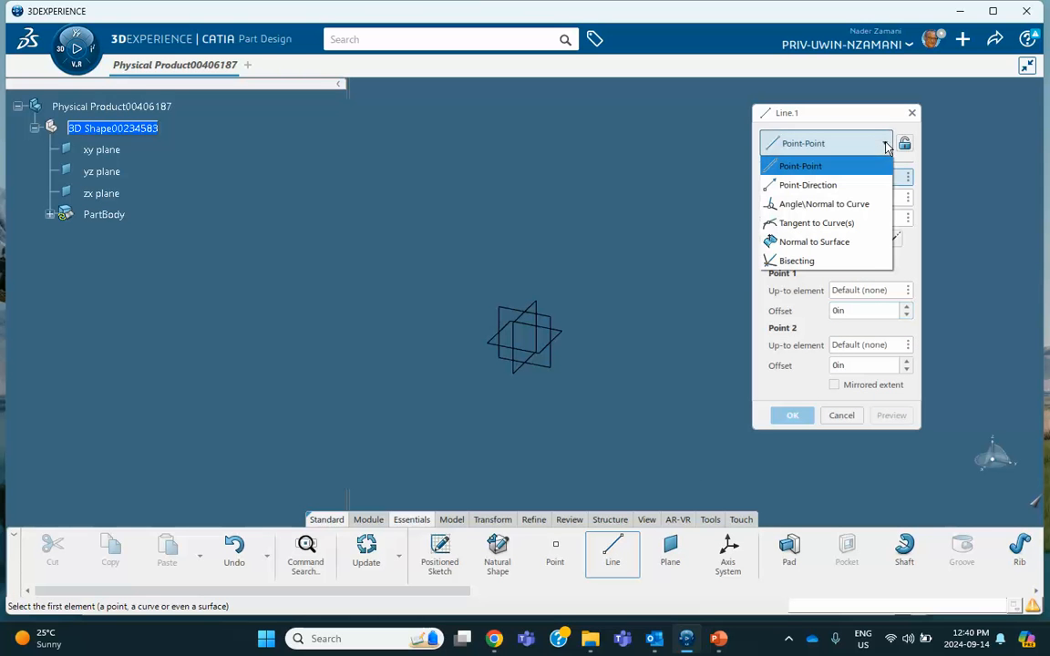
left_click(814, 186)
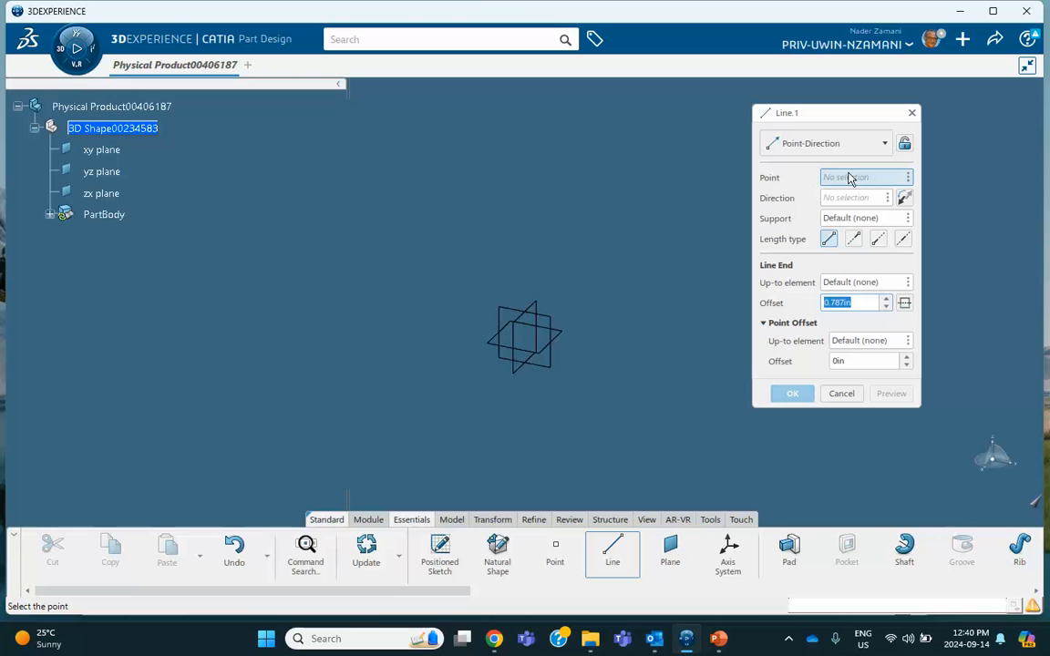
Step: Create the line's start point by coordinates at X 0 in, Y 0 in and Z 30 in
left_click(908, 177)
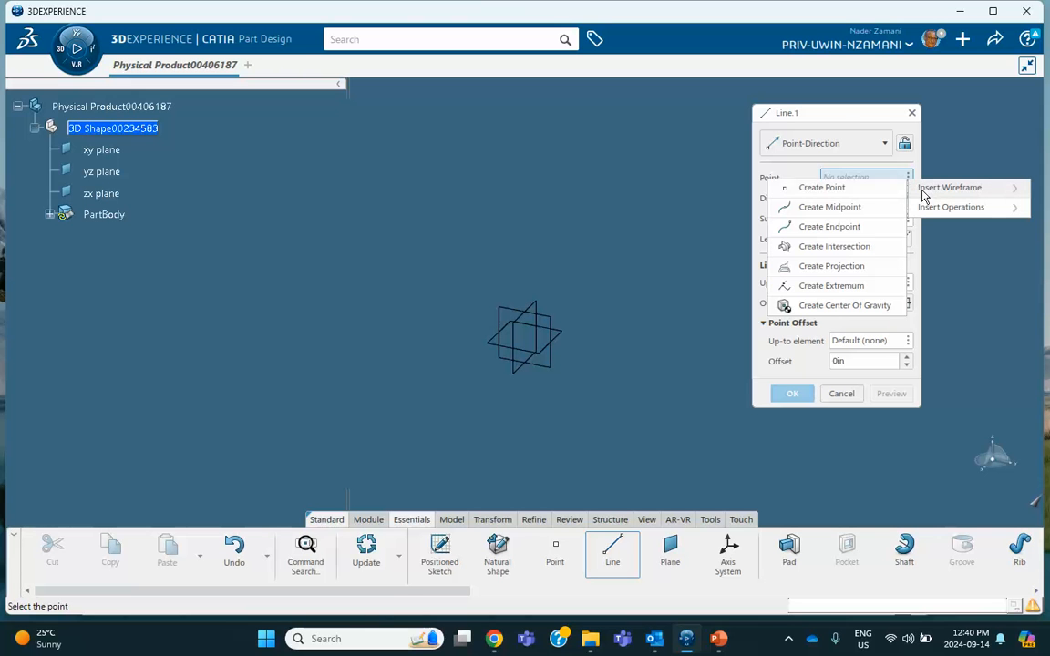
left_click(857, 189)
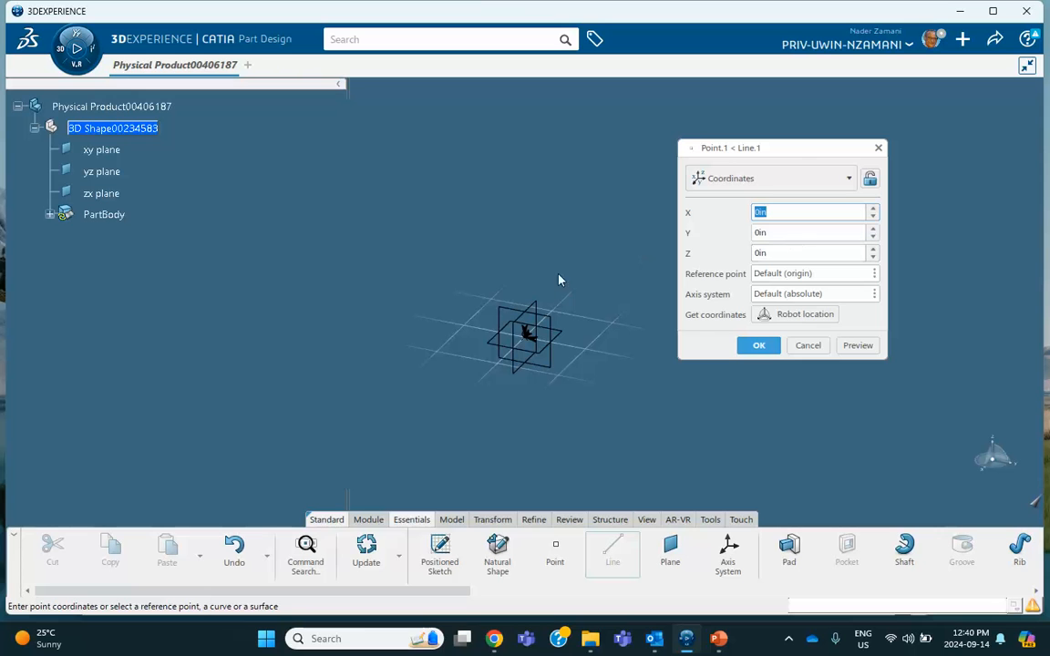
left_click(775, 253)
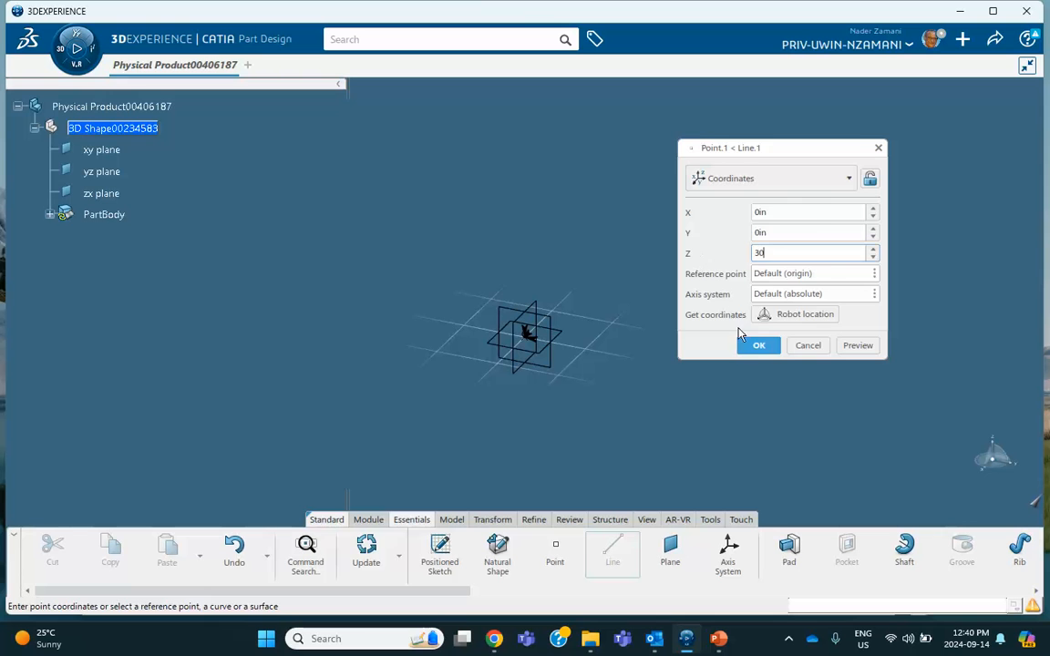
left_click(757, 344)
middle_click_drag(677, 228, 616, 311)
middle_click_drag(607, 239, 541, 390)
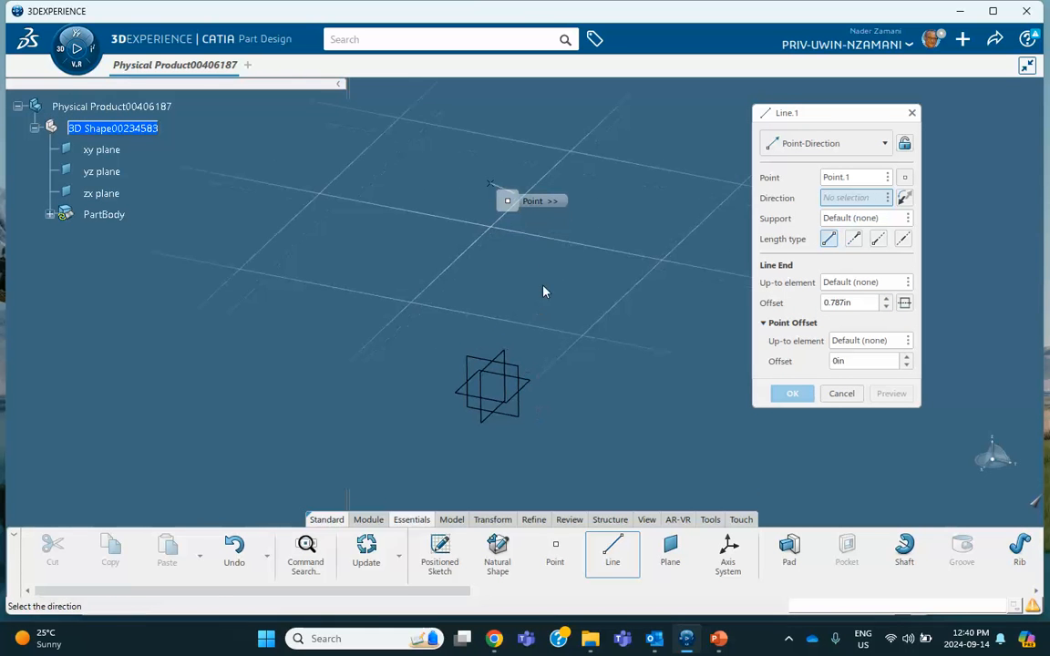
middle_click_drag(523, 264, 502, 300)
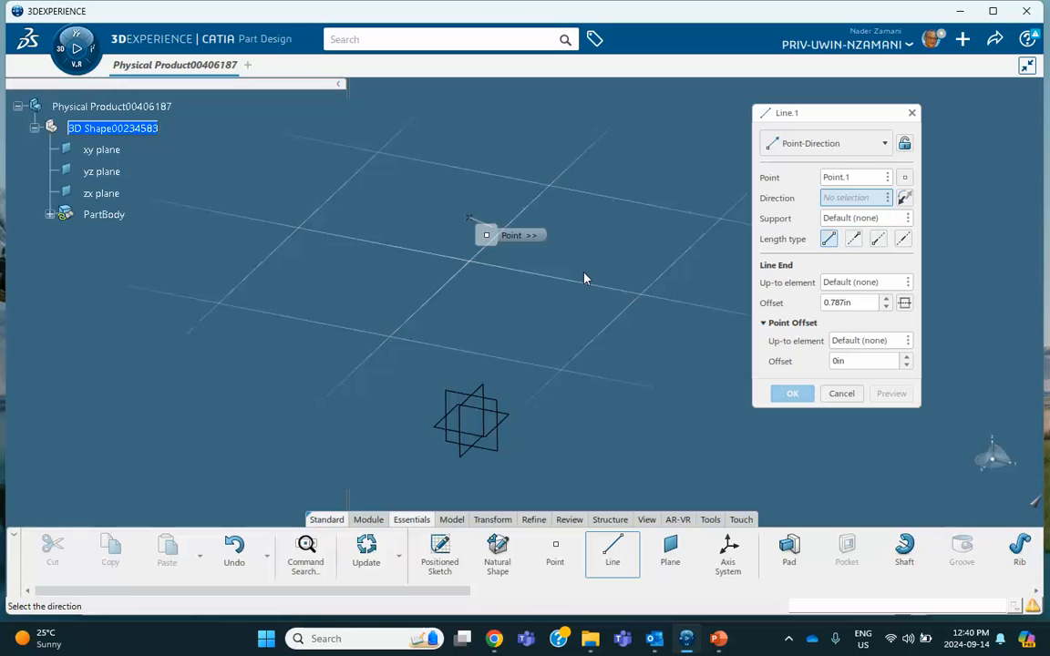
Step: Set the line's direction to the Y component and its end offset to 120 in, and create the line
right_click(843, 200)
left_click(877, 244)
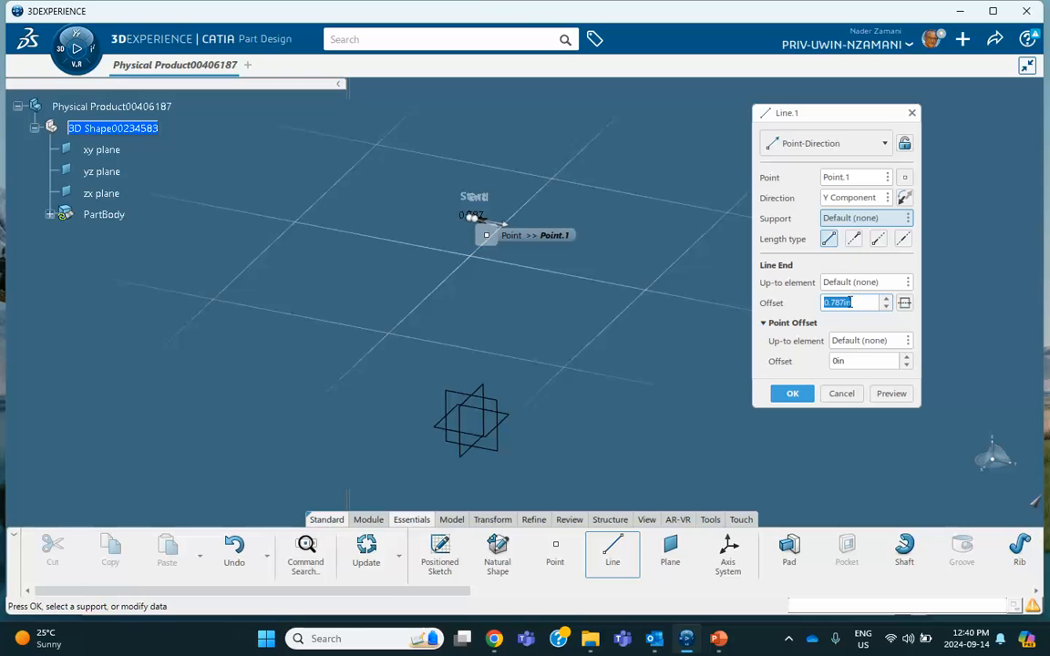
type("120")
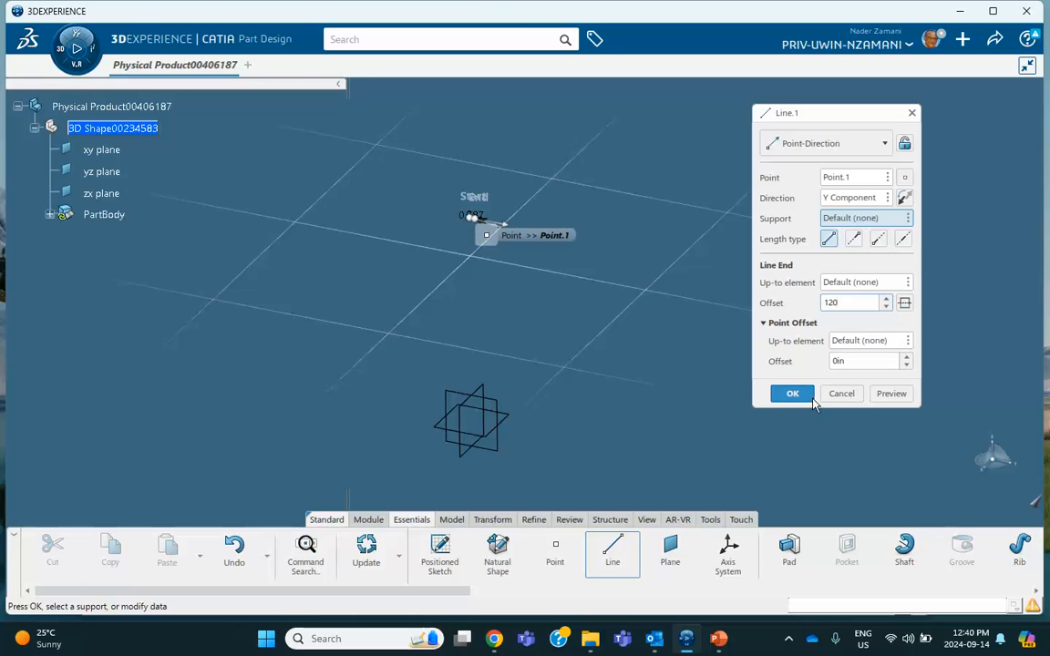
left_click(794, 399)
middle_click_drag(684, 340, 511, 189)
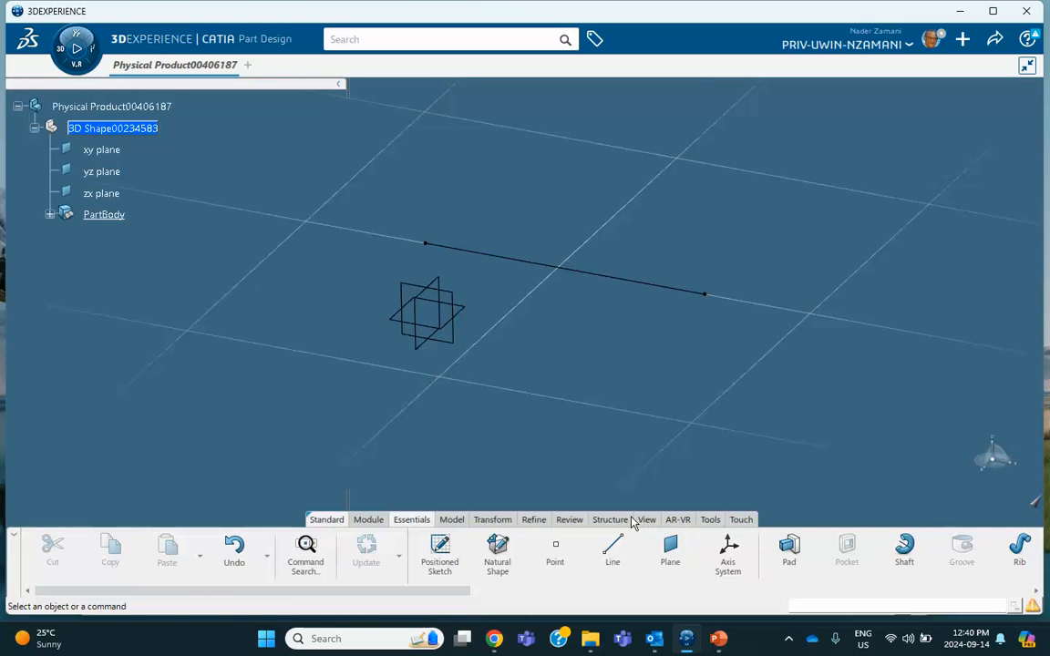
Step: Apply "join or not steel" from the Material Browser as the core material of the physical product
left_click(710, 519)
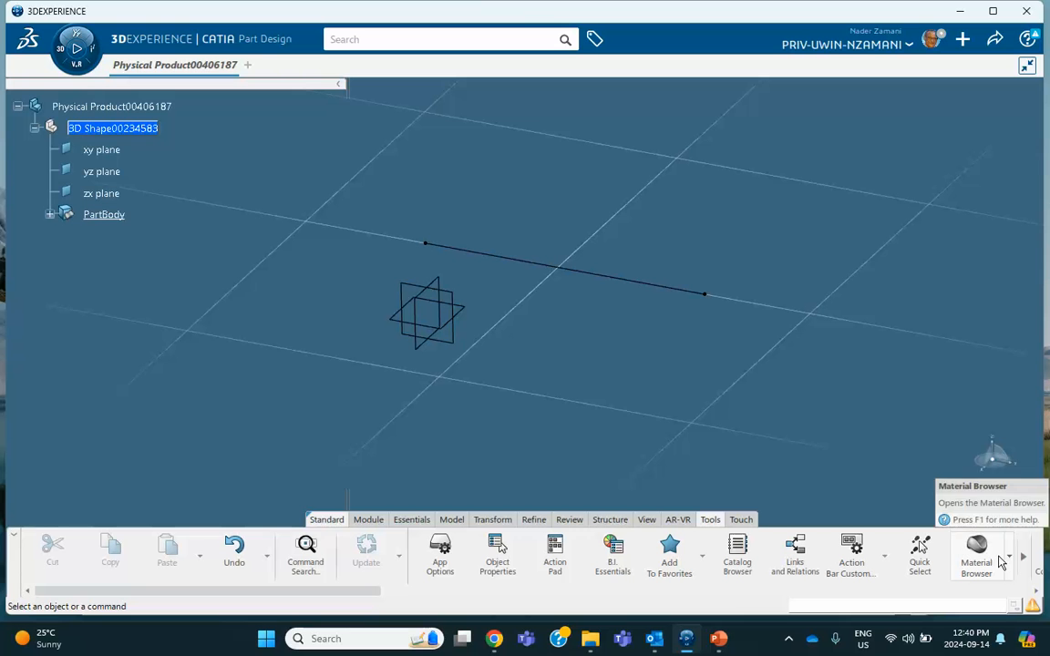
left_click(1010, 563)
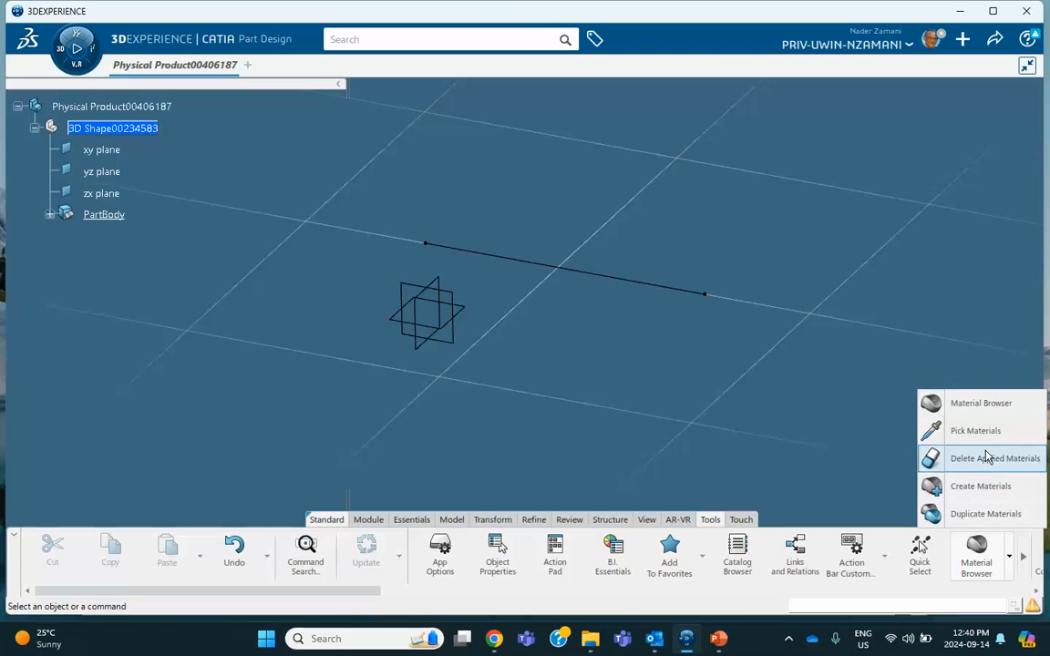
left_click(941, 404)
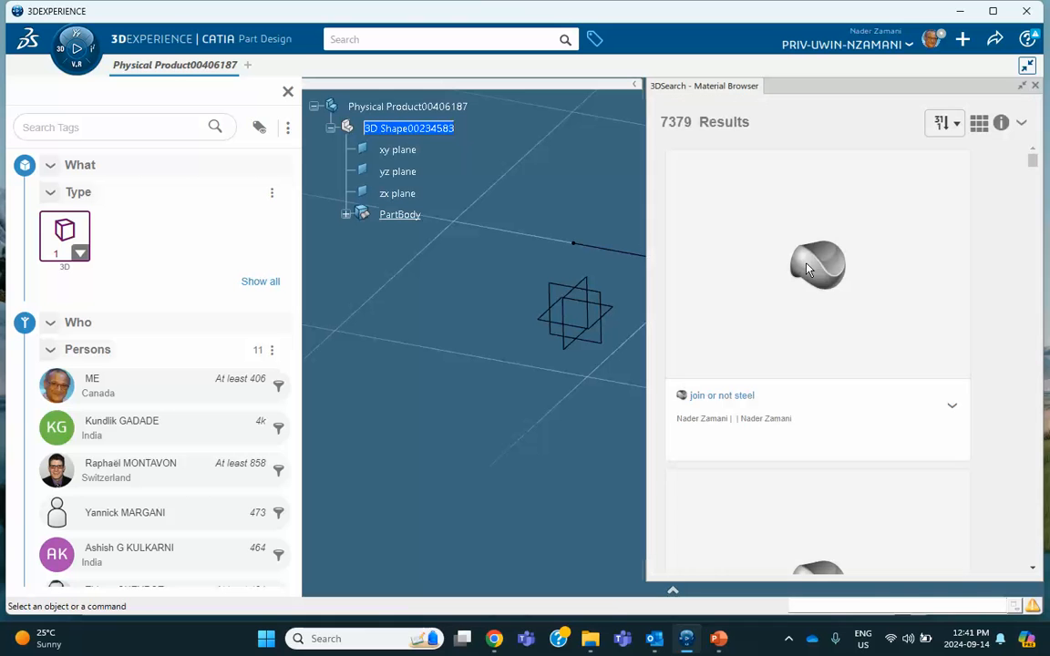
left_click(814, 272)
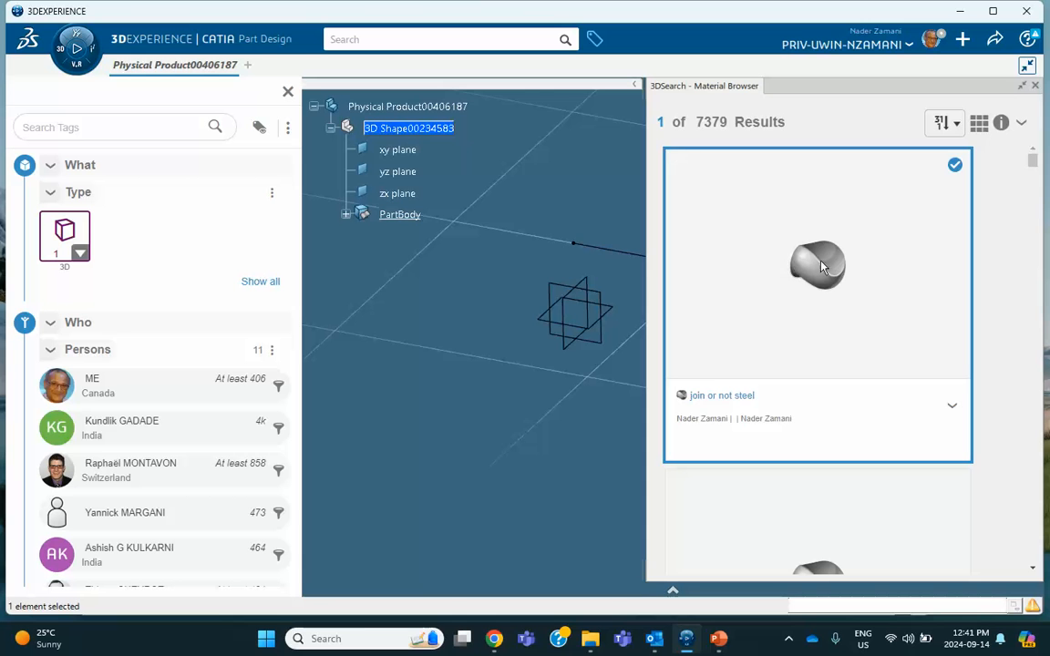
left_click_drag(830, 261, 560, 150)
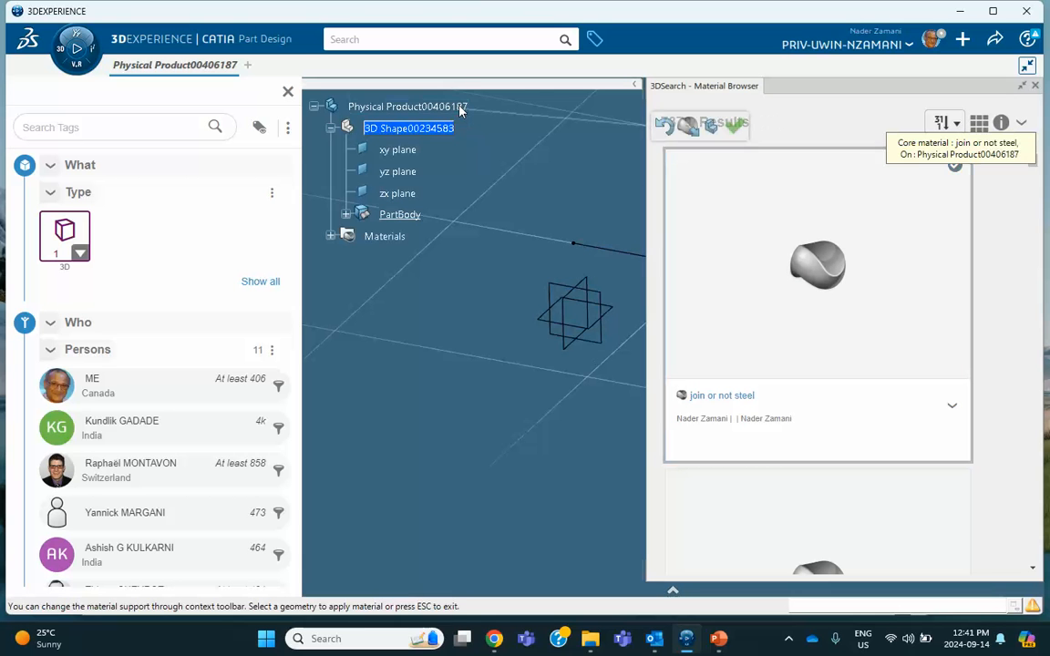
left_click(738, 133)
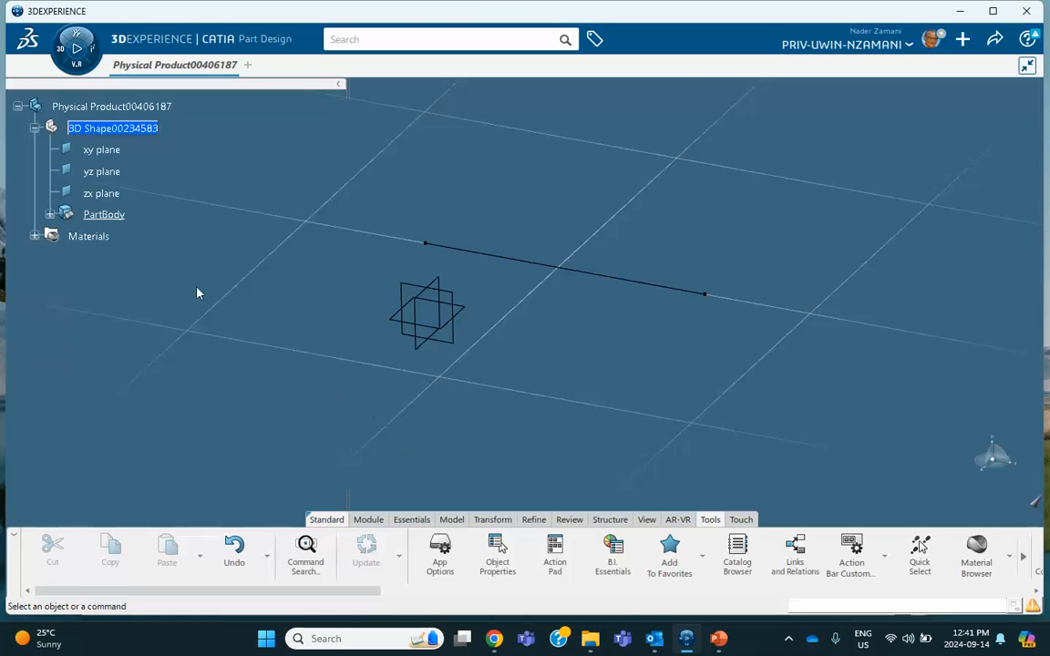
Step: Activate the root physical product and create its finite element model in Structural Model Creation, continuing without a product structure update
left_click(76, 47)
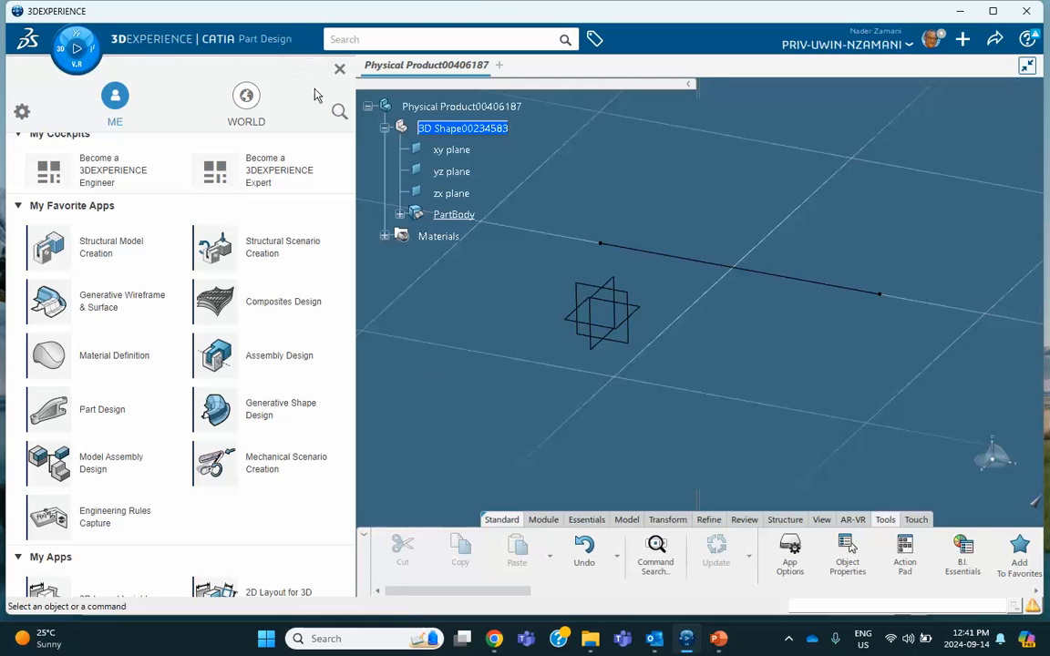
left_click(338, 71)
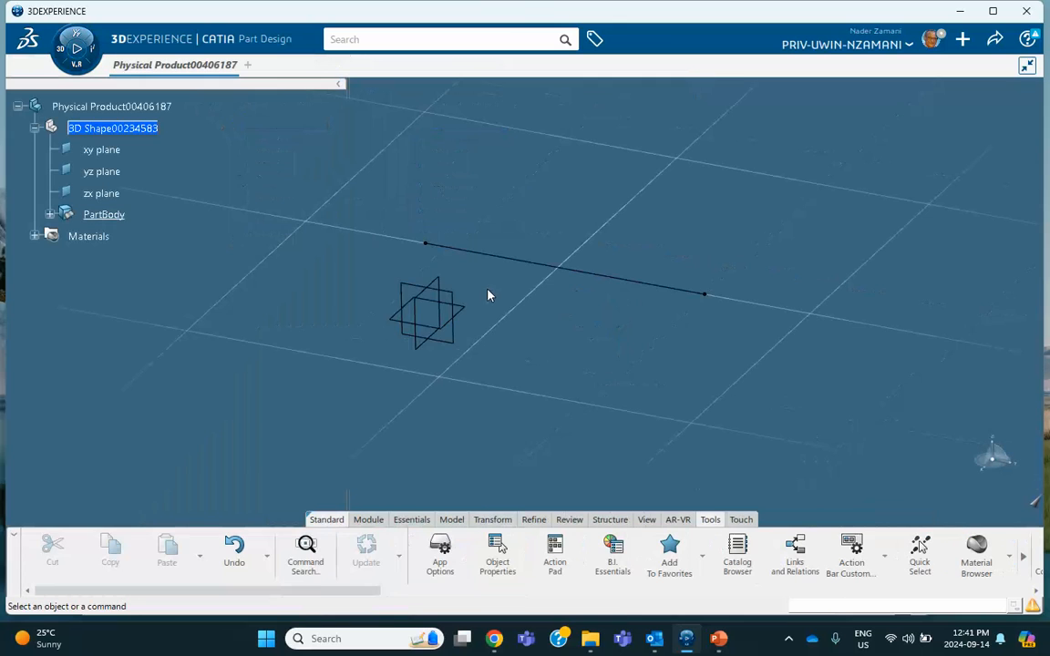
left_click(146, 107)
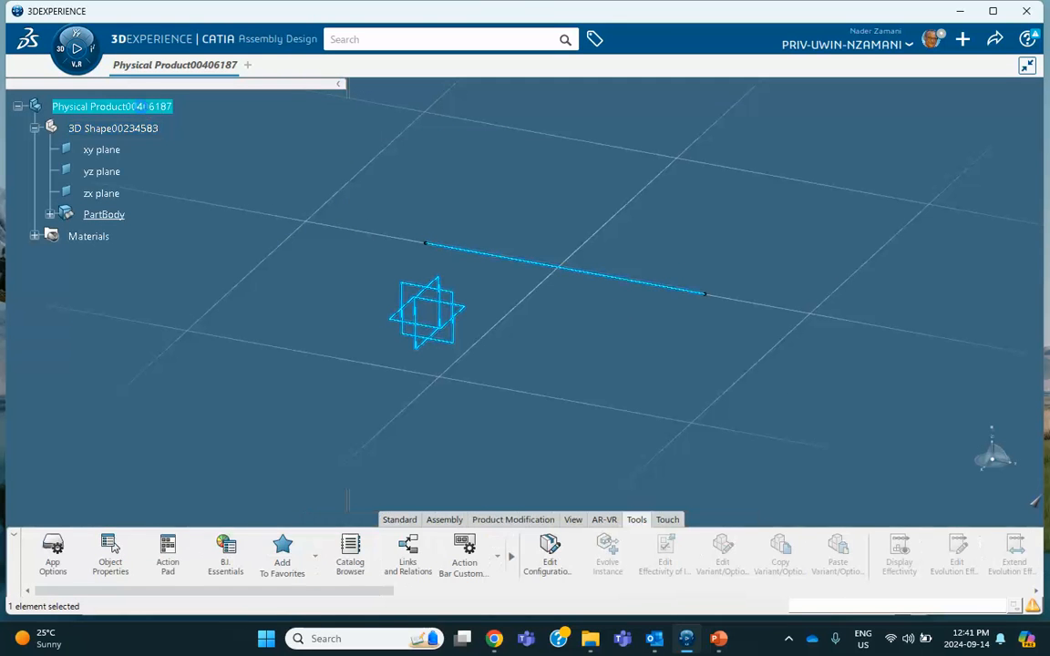
right_click(141, 111)
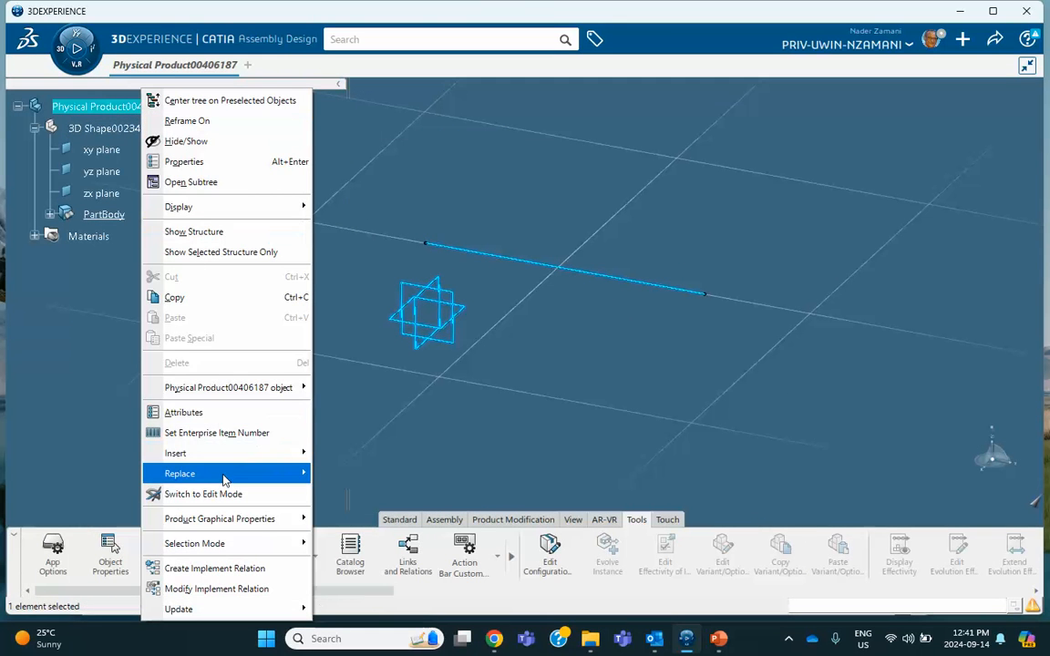
mouse_move(223, 461)
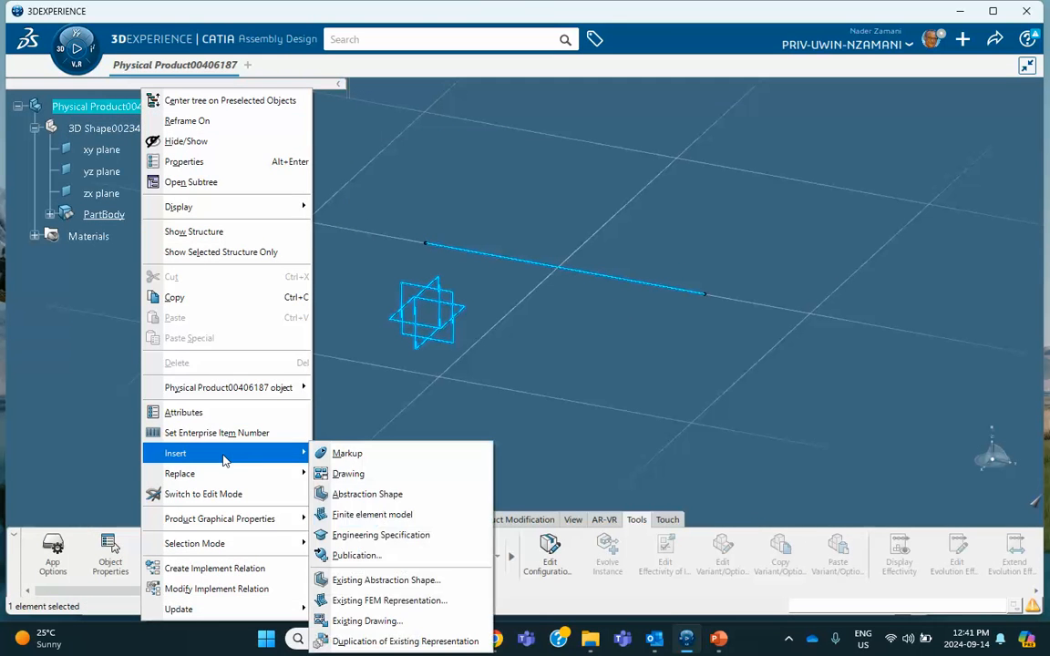
left_click(352, 517)
left_click(73, 51)
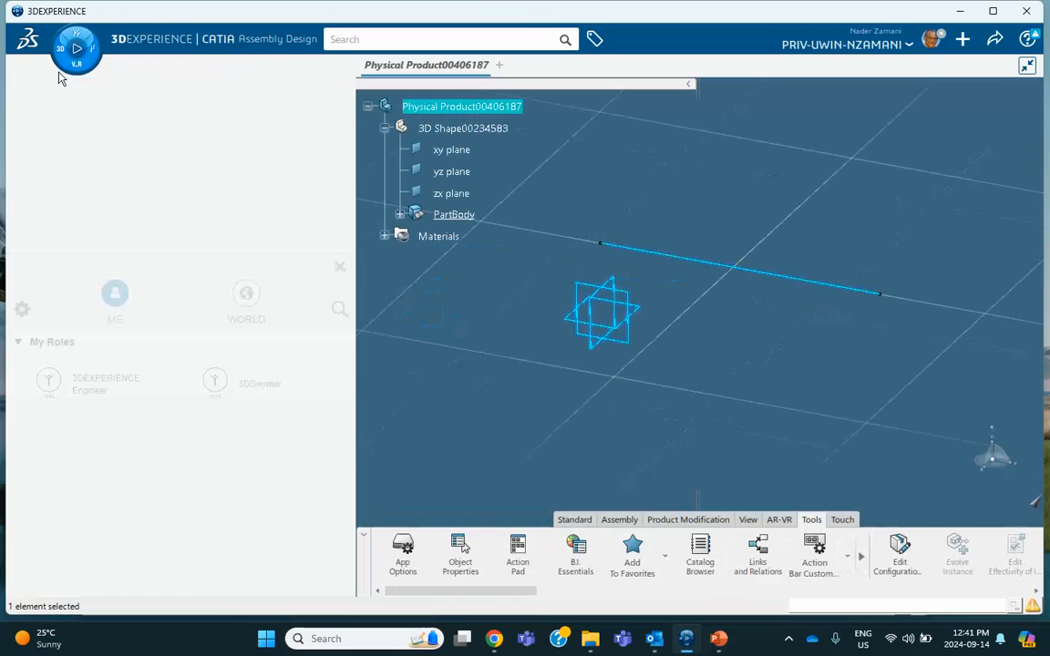
scroll(110, 415, "down", 5)
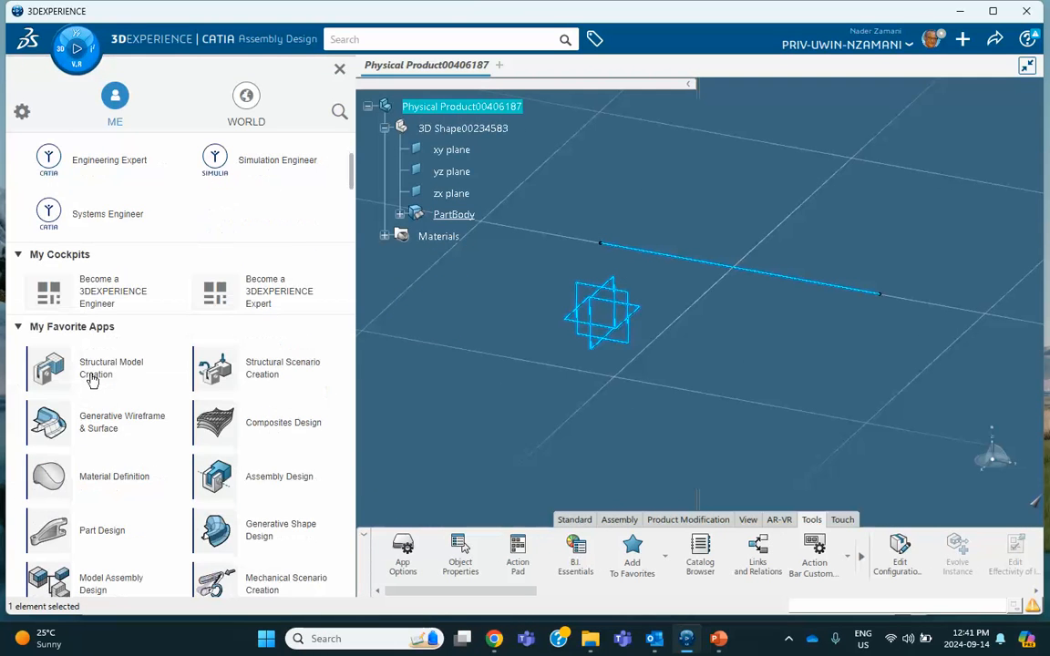
left_click(87, 374)
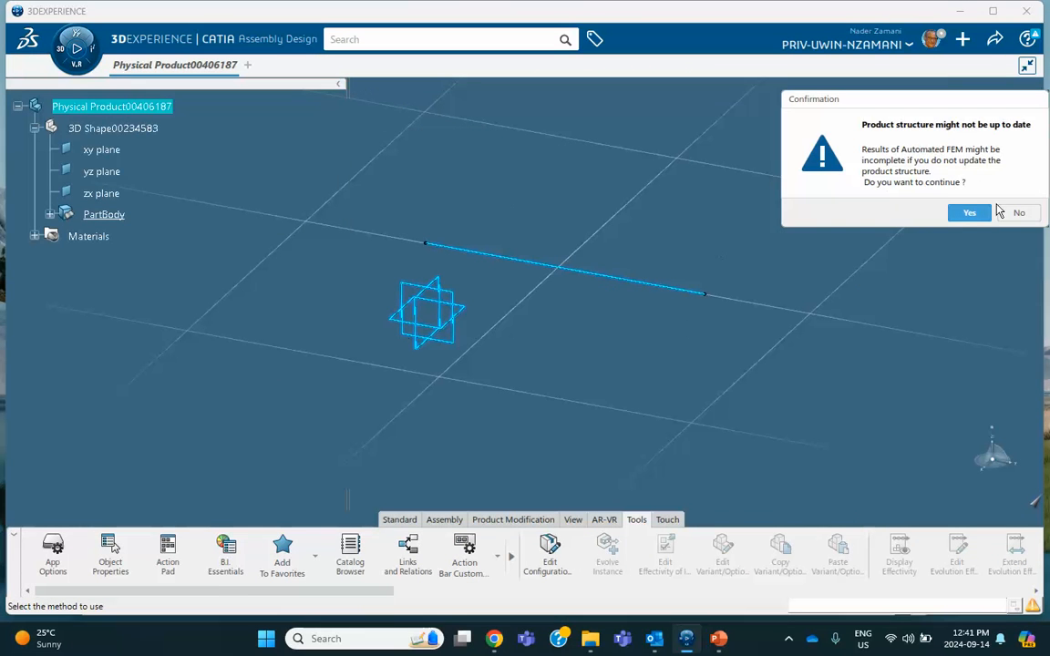
left_click(969, 212)
left_click(608, 290)
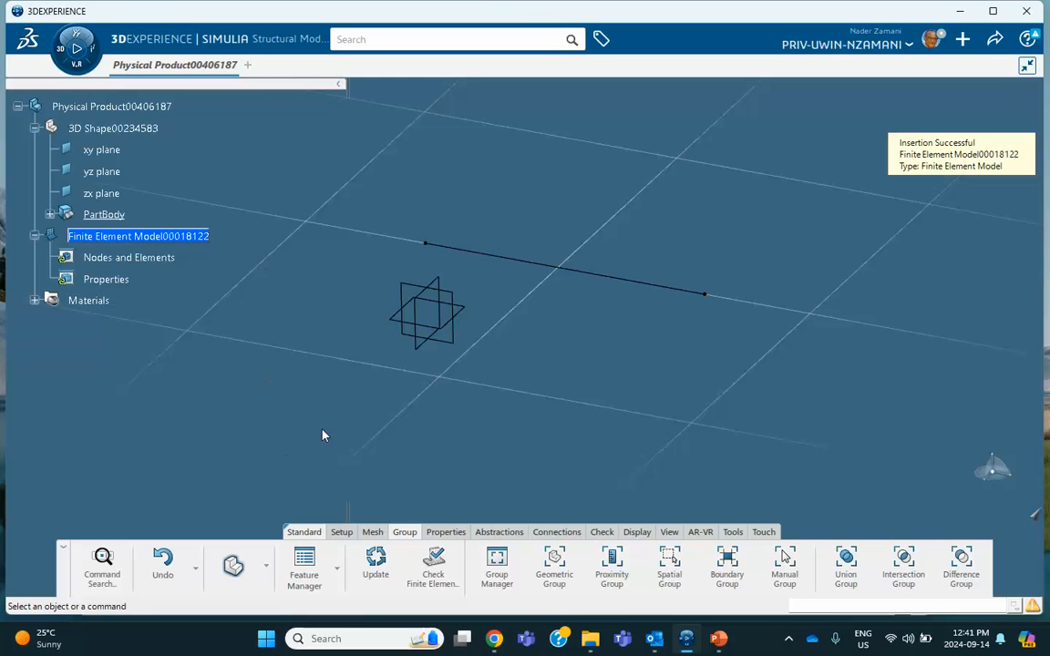
Step: Create a beam mesh on the wireframe line with a 12 in mesh size
left_click(371, 534)
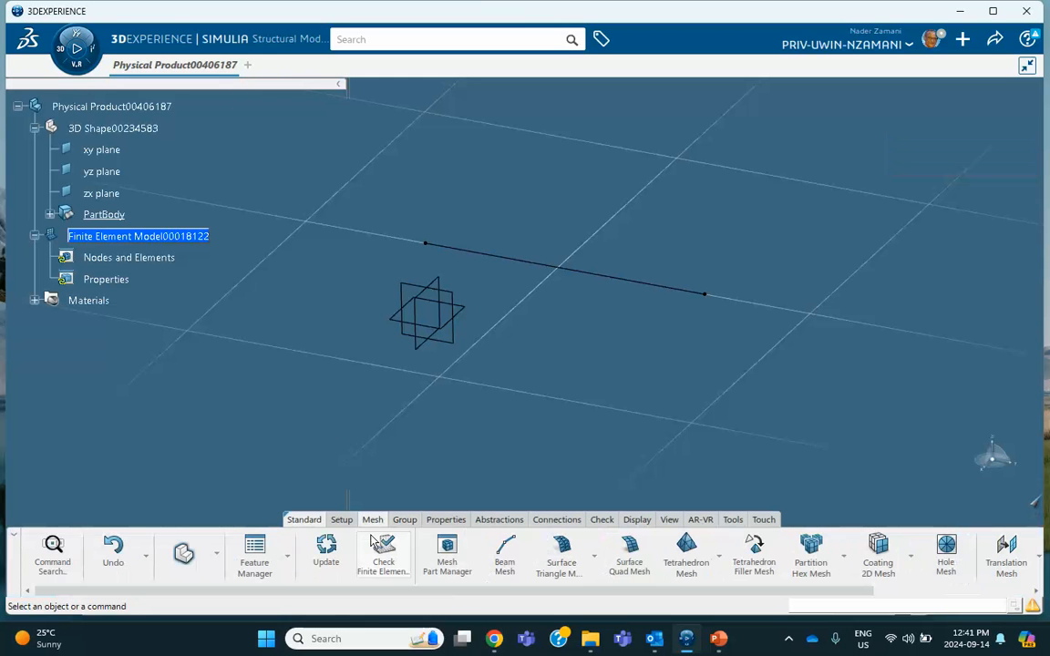
left_click(504, 552)
left_click(574, 284)
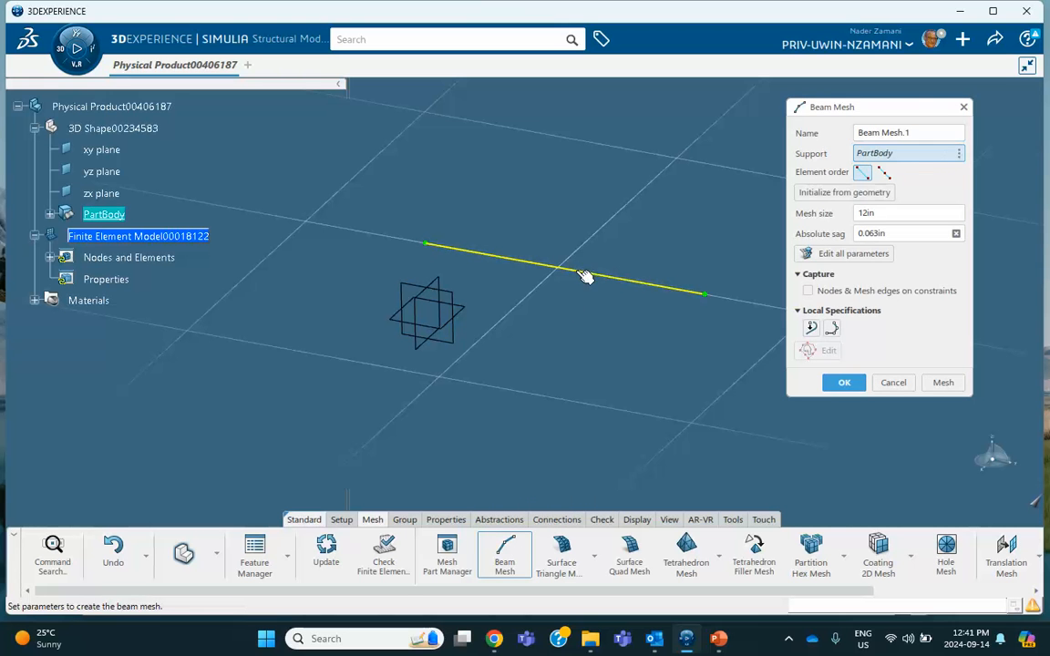
left_click(943, 382)
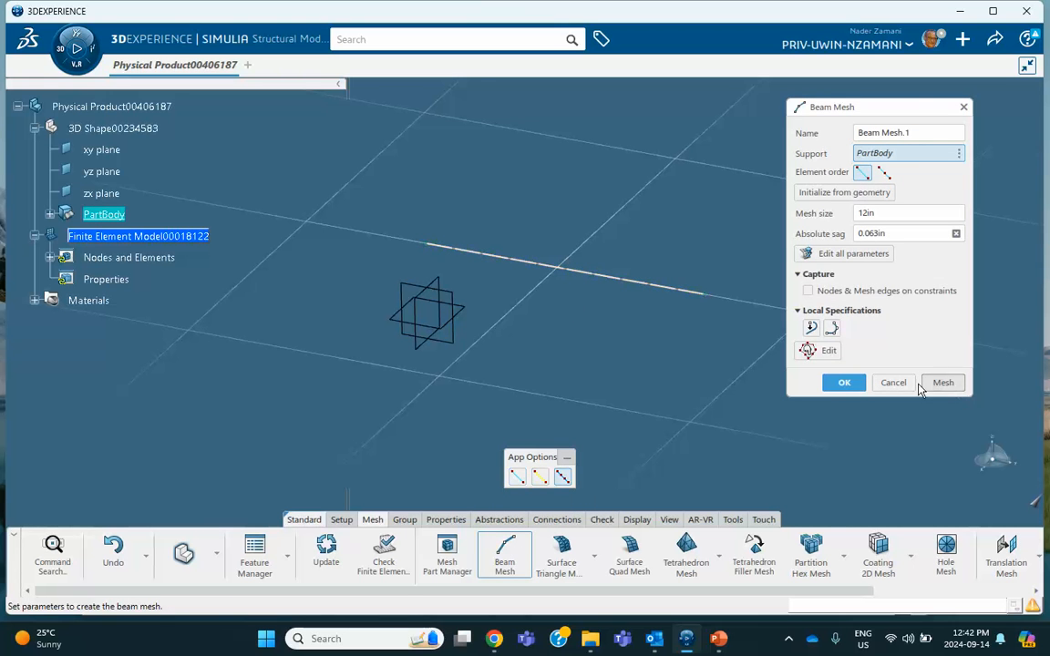
left_click(844, 382)
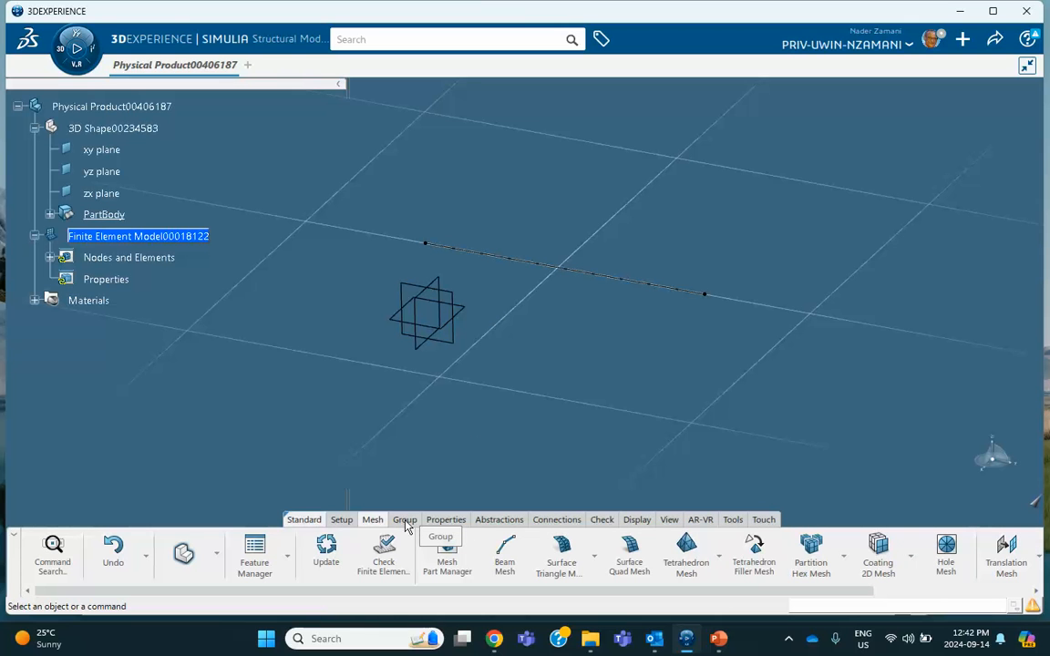
Step: Create a circular beam profile with a 2 in radius
left_click(457, 520)
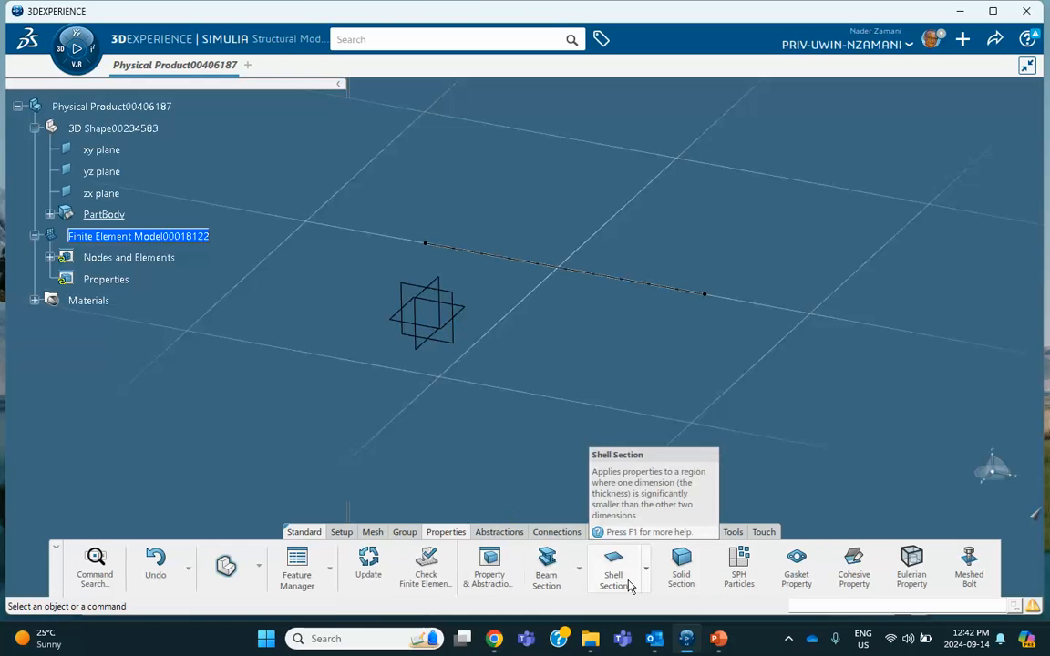
left_click(578, 572)
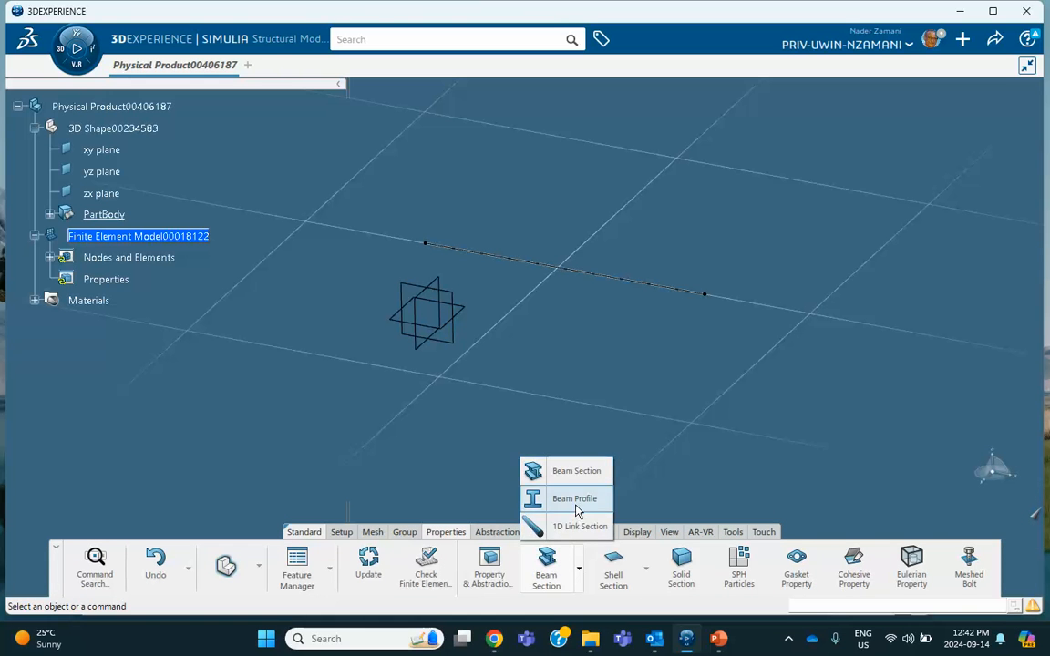
left_click(517, 452)
left_click(876, 193)
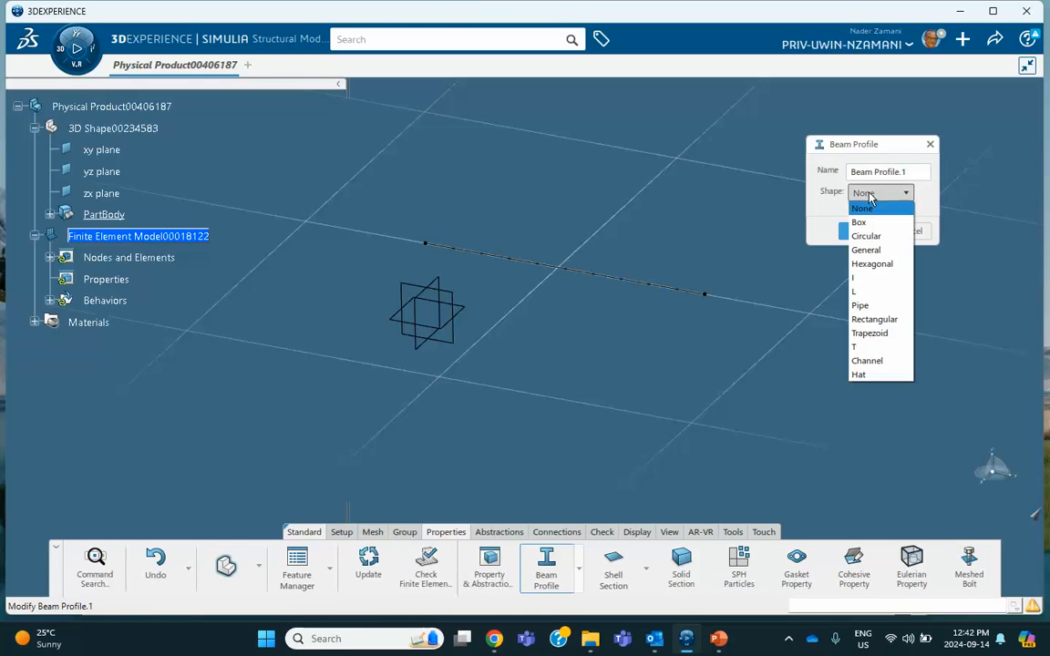
left_click(867, 236)
double_click(864, 215)
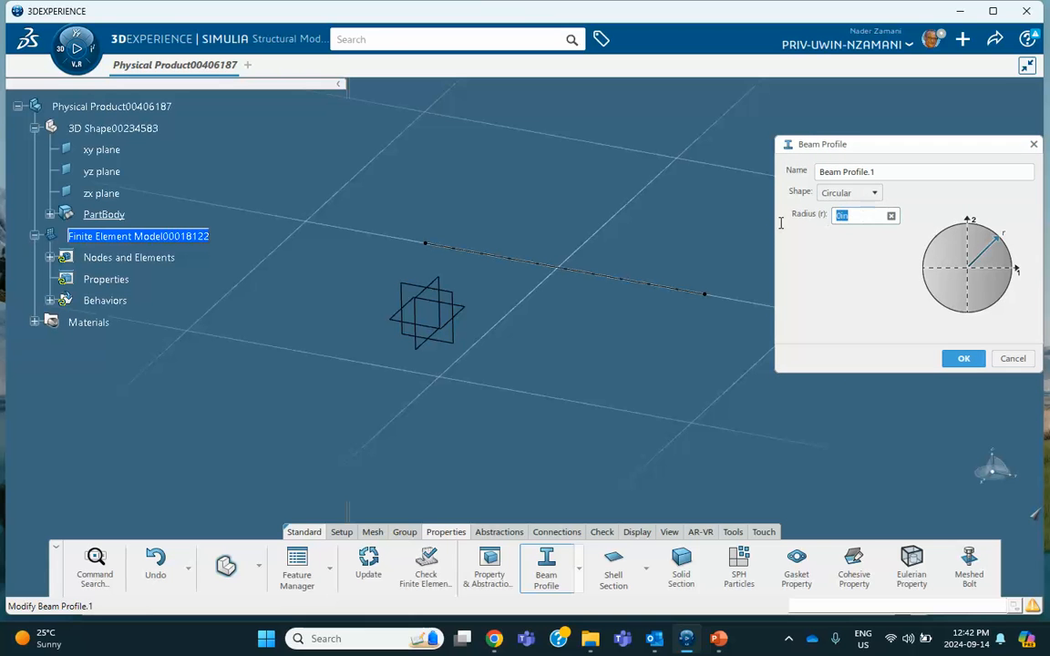
type("2")
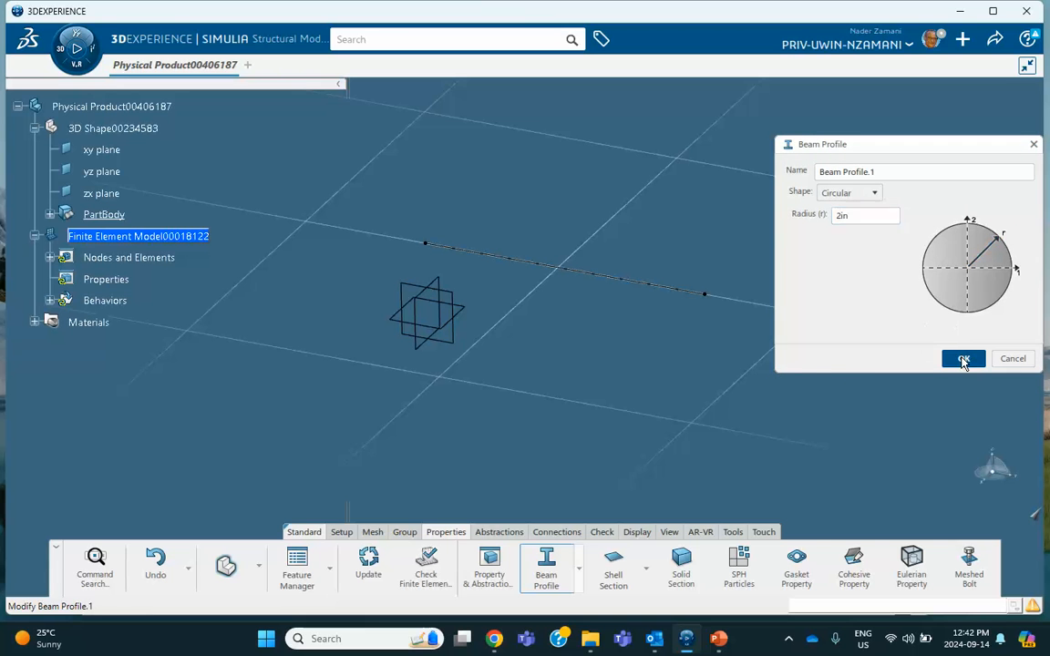
left_click(964, 358)
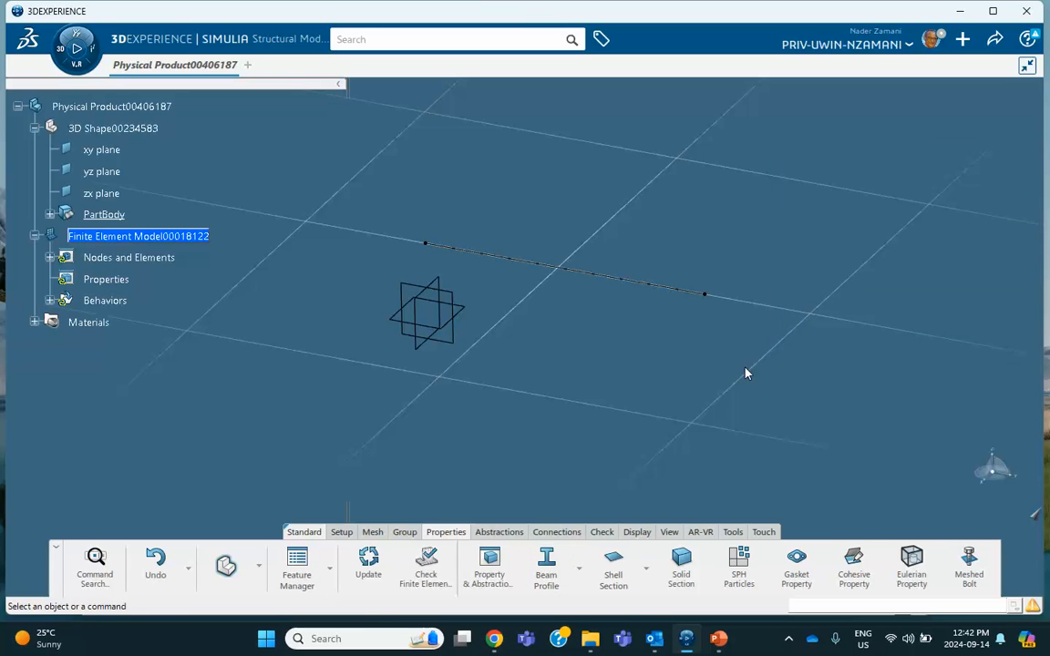
Step: Create a beam section supported on the wireframe line, using Beam Profile.1 as its profile
left_click(577, 568)
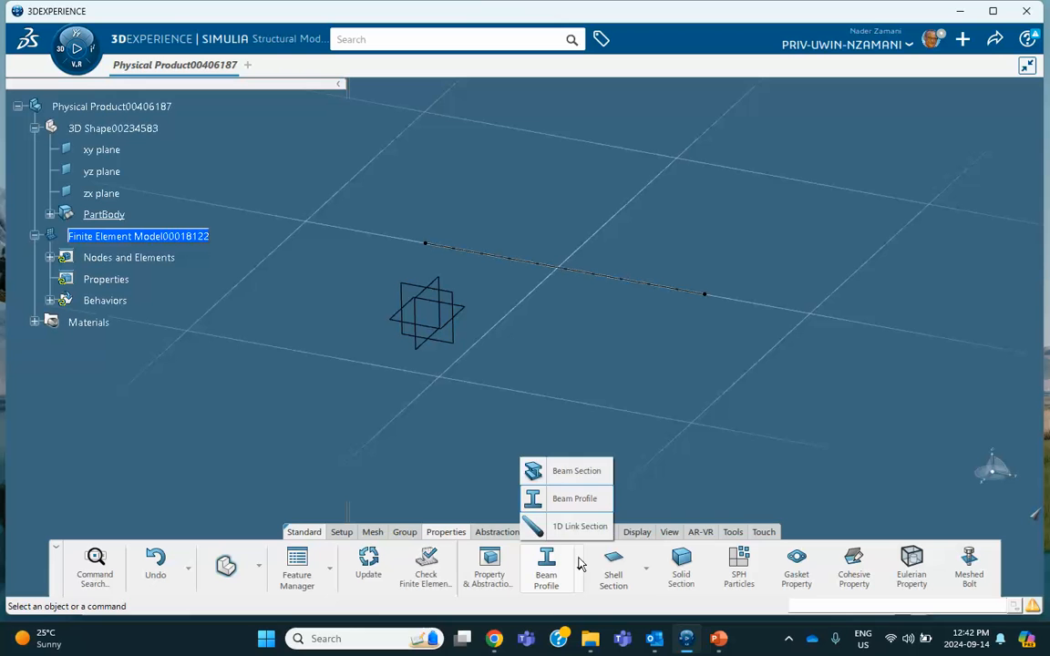
left_click(562, 477)
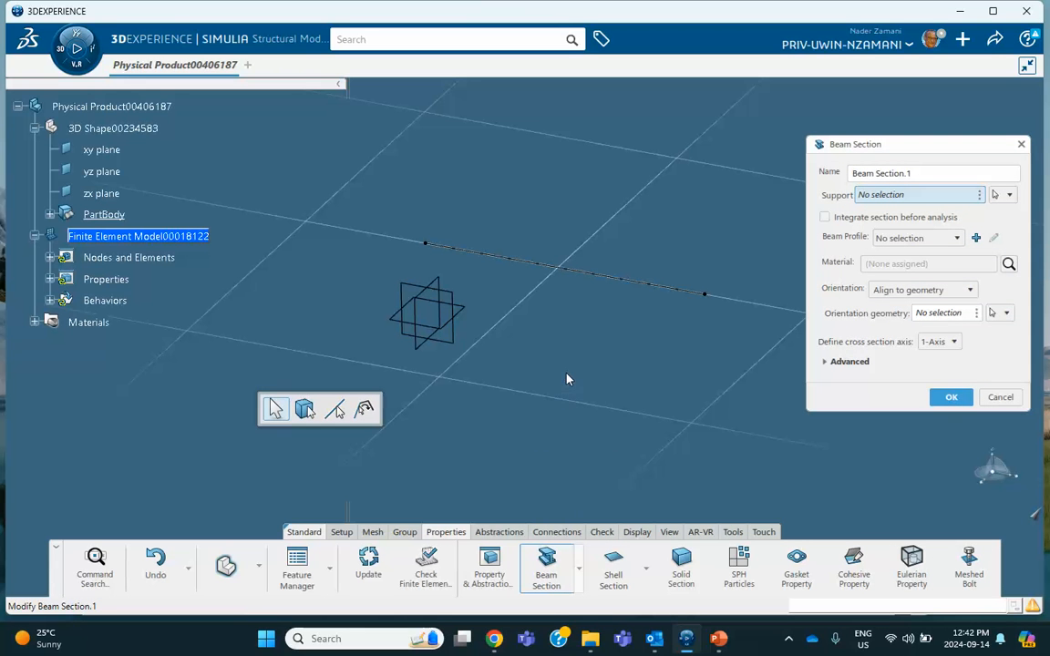
left_click(567, 270)
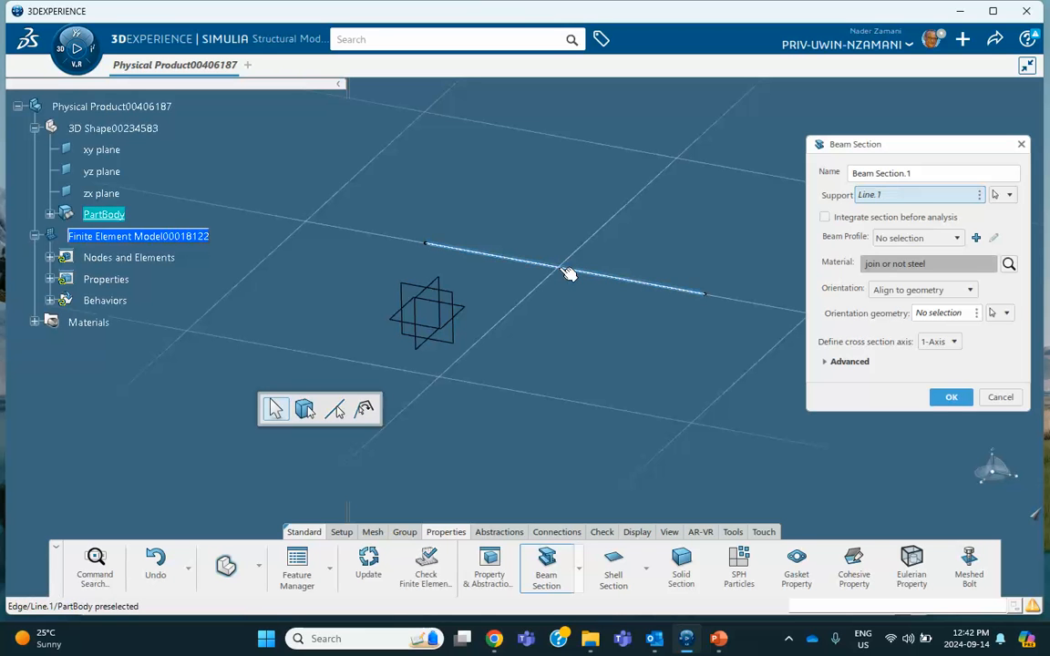
left_click(902, 238)
left_click(898, 251)
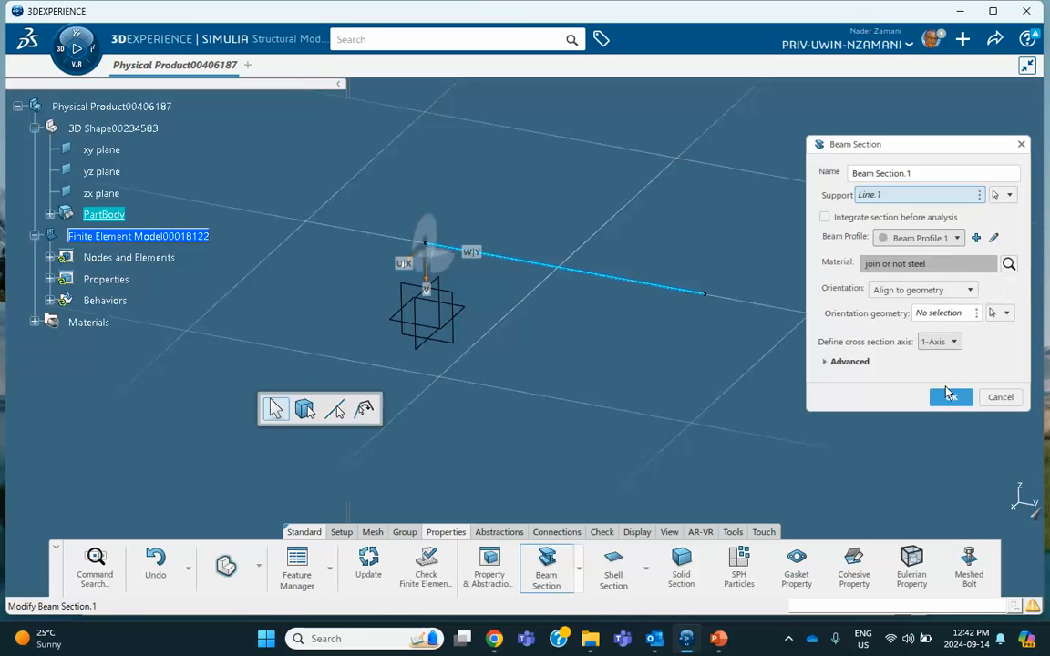
left_click(951, 396)
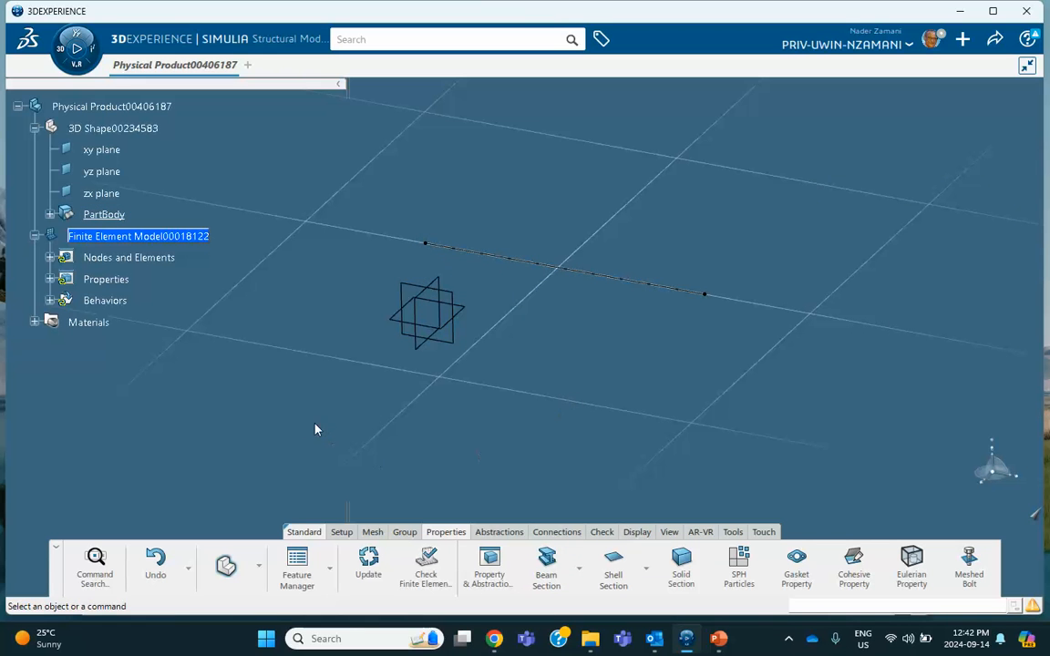
Step: Switch to Structural Scenario Creation and initialize a structural simulation that uses the existing finite element model
left_click(76, 47)
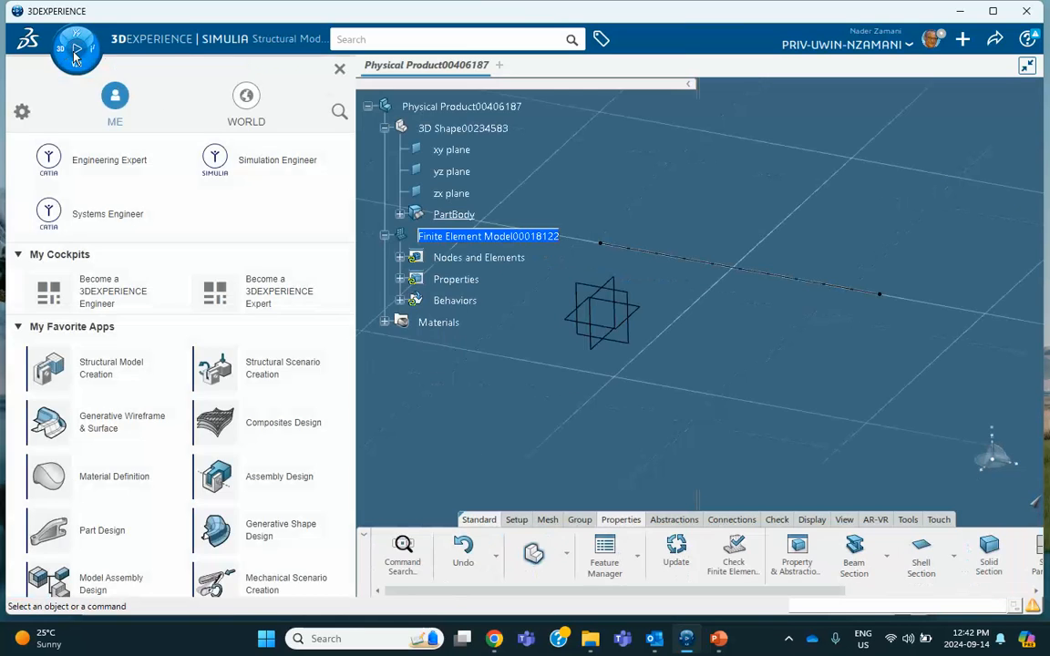
left_click(273, 366)
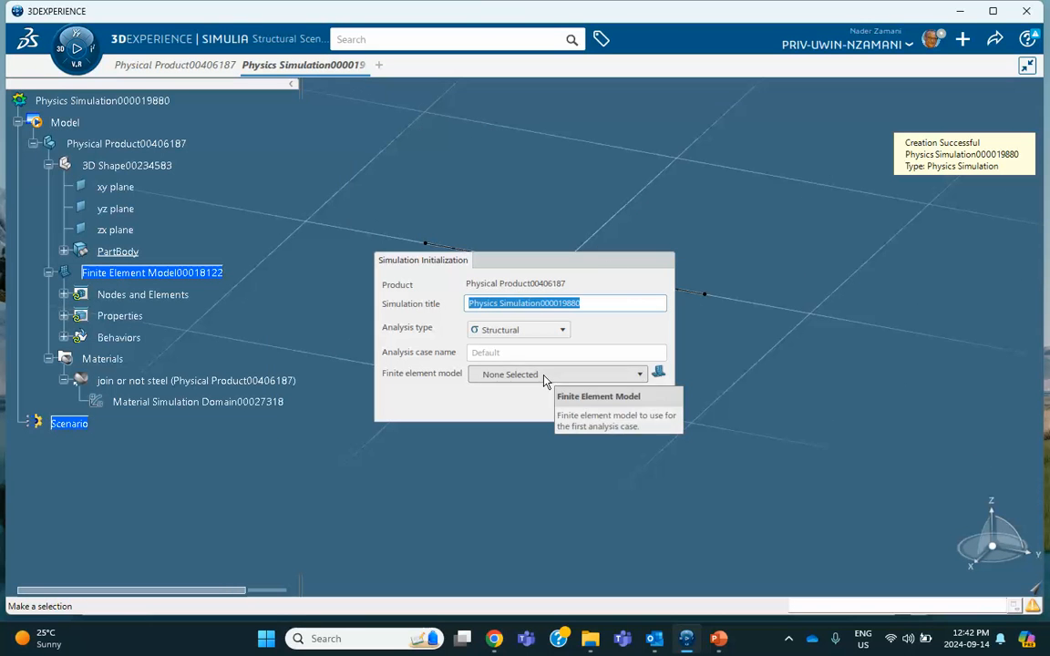
left_click(545, 375)
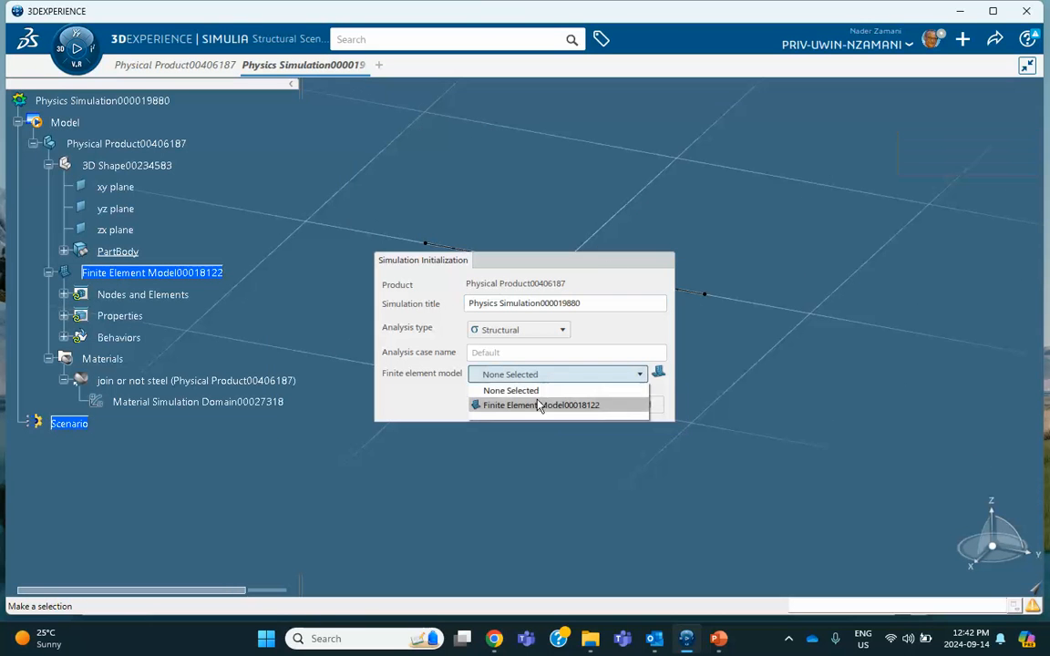
left_click(539, 405)
left_click(582, 404)
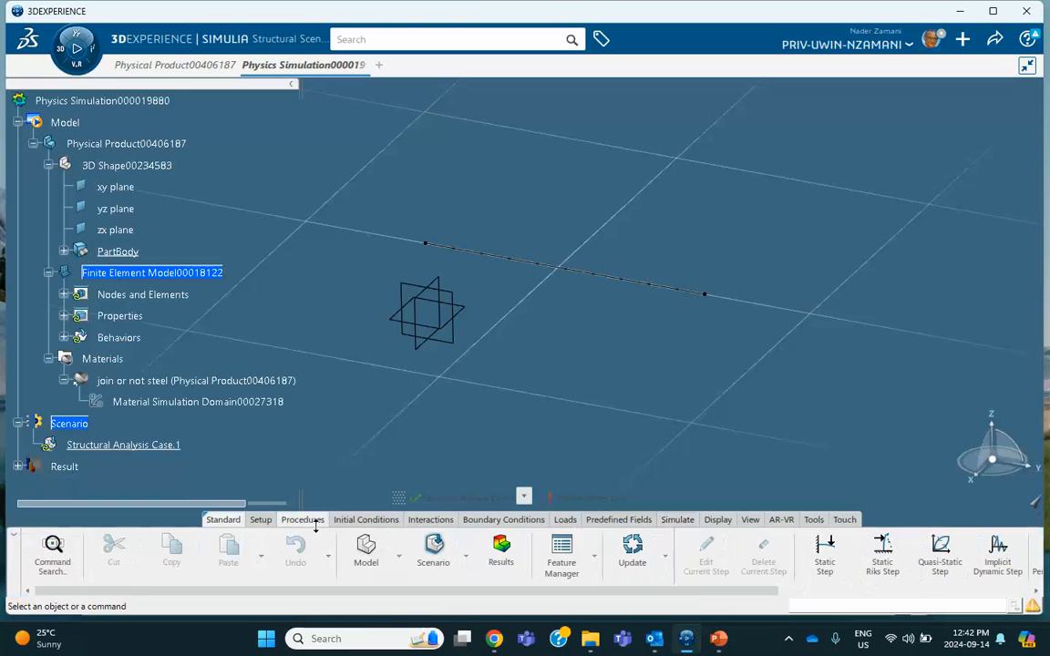
Step: Add a static perturbation step to the structural analysis case with its default settings
left_click(316, 526)
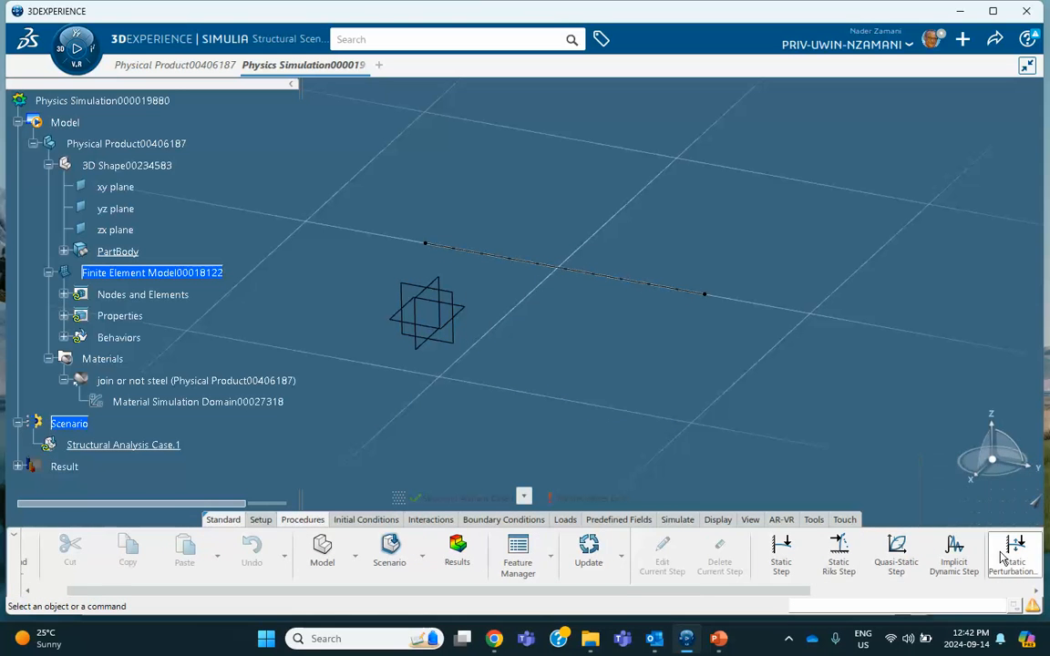
left_click(1014, 556)
left_click(957, 282)
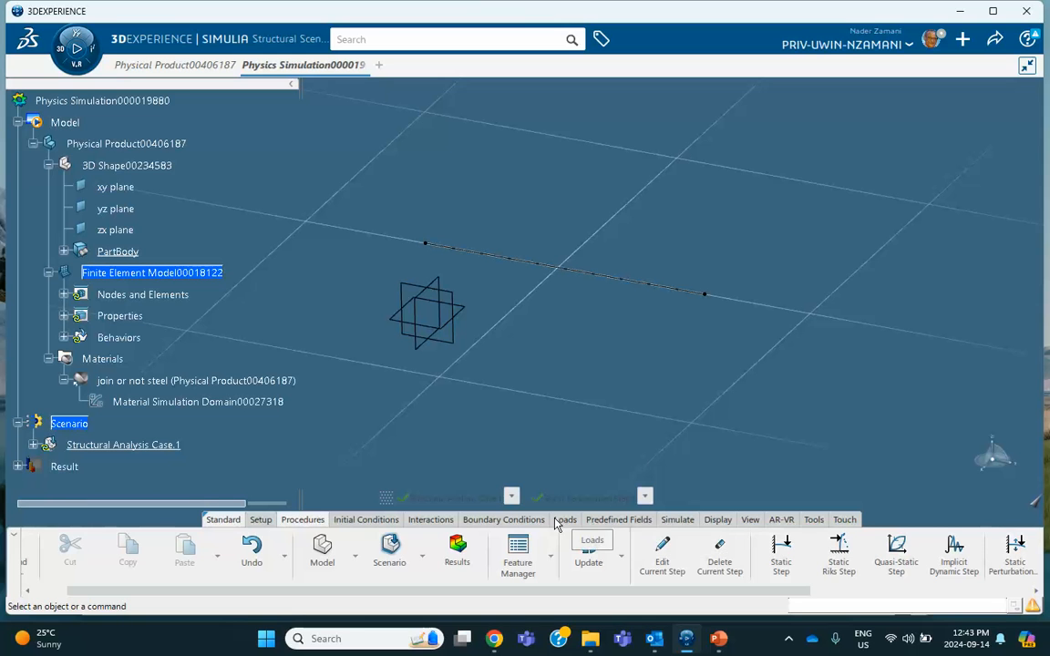
Step: Clamp the wireframe line's end point nearest the reference planes
left_click(504, 520)
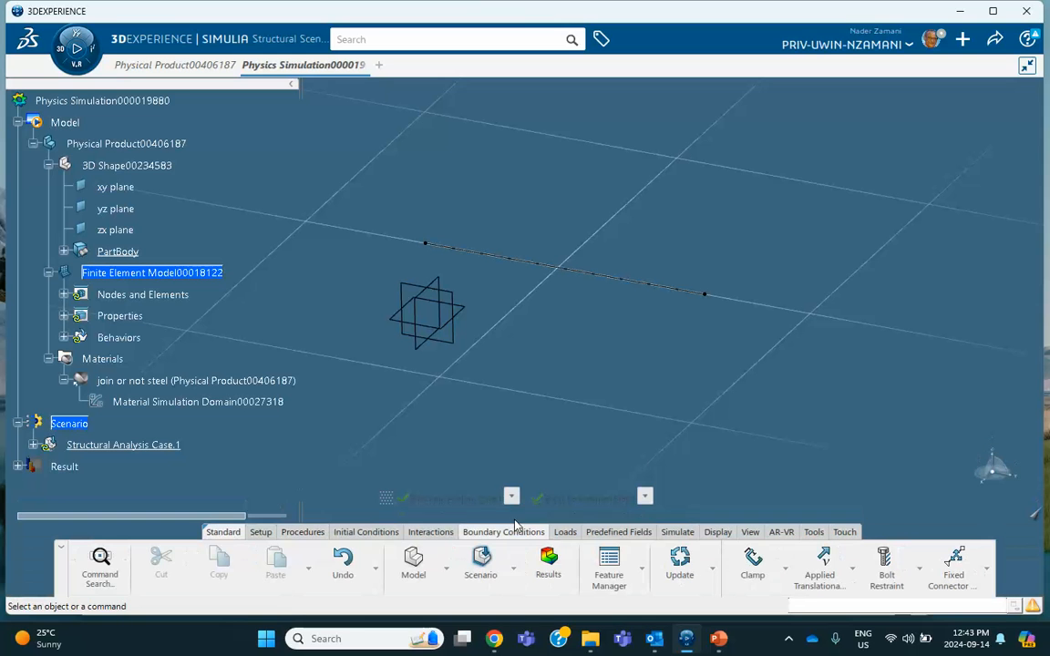
left_click(753, 563)
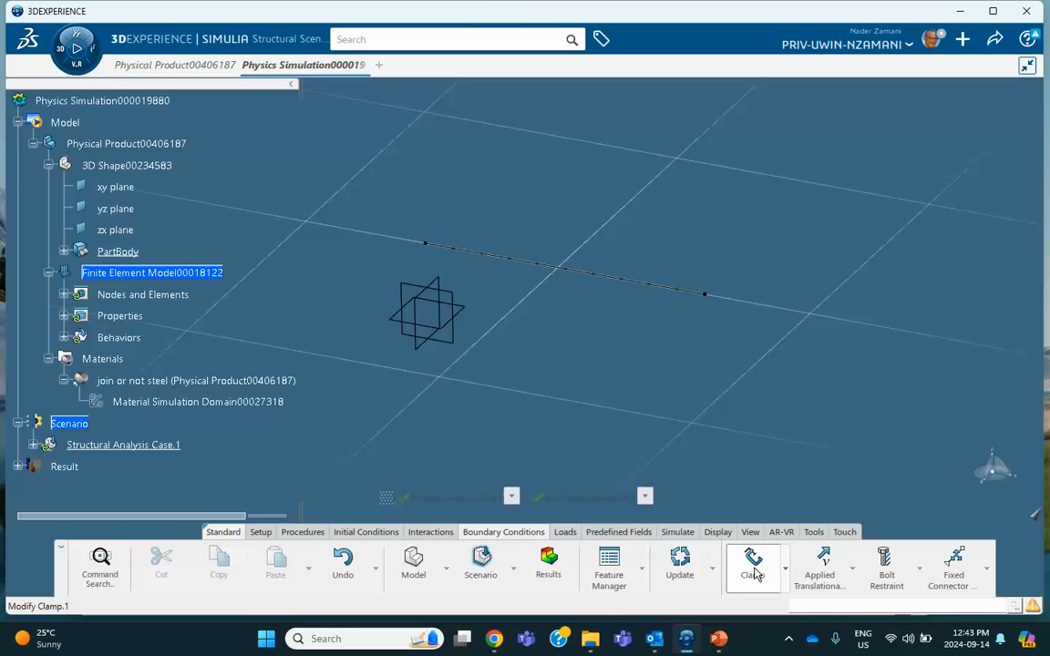
left_click(425, 244)
left_click(896, 234)
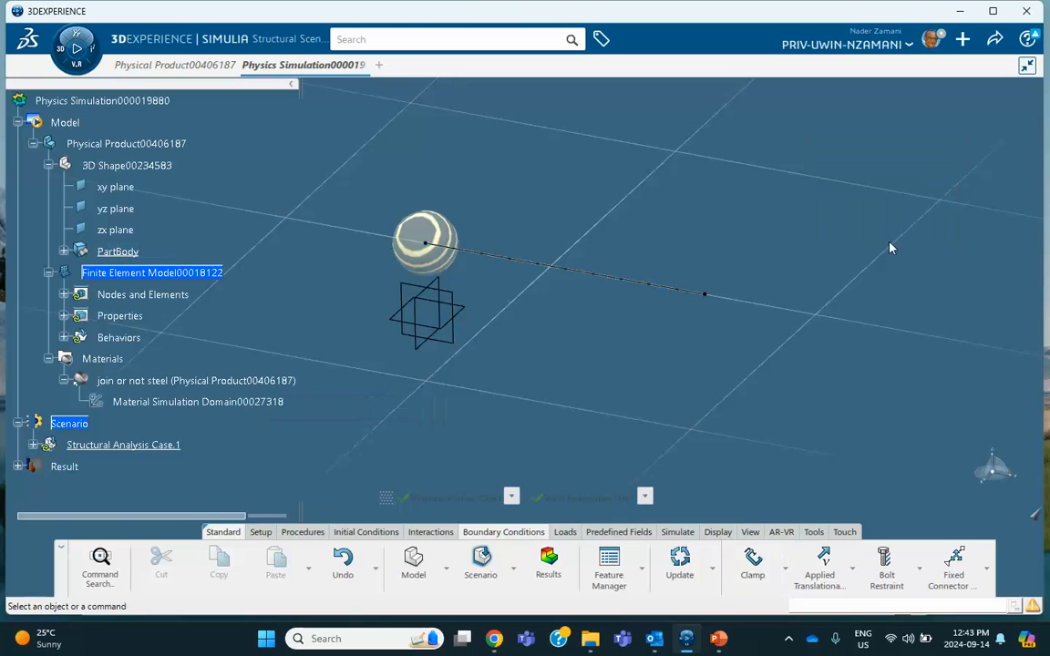
Step: Apply a uniform beam load along the wireframe line with a Z component of -10 lbf_in
left_click(565, 531)
left_click(906, 551)
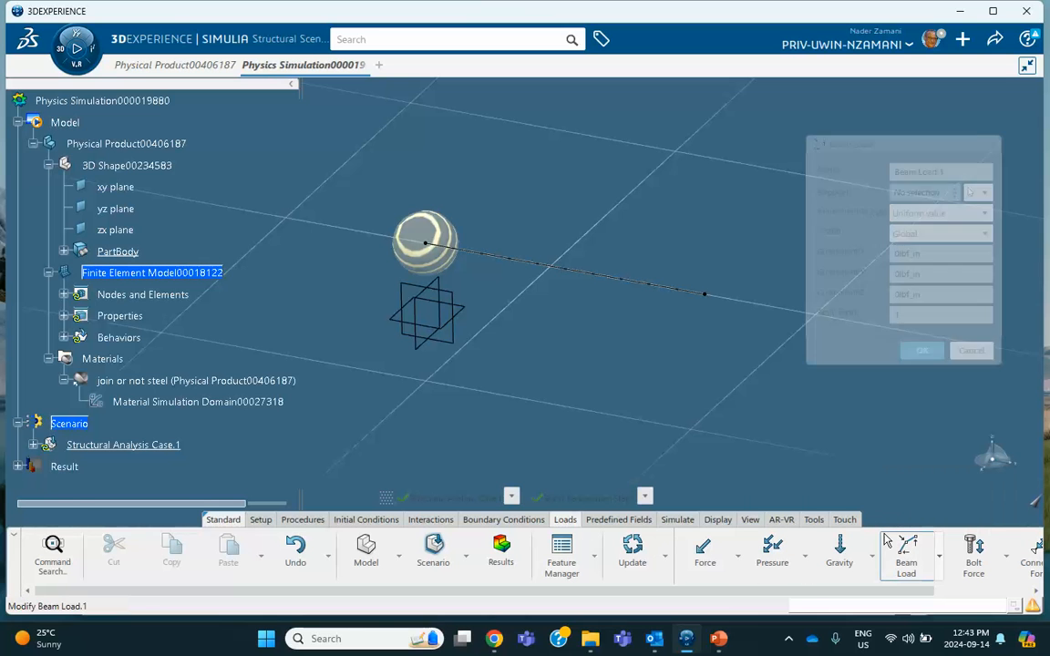
left_click(637, 281)
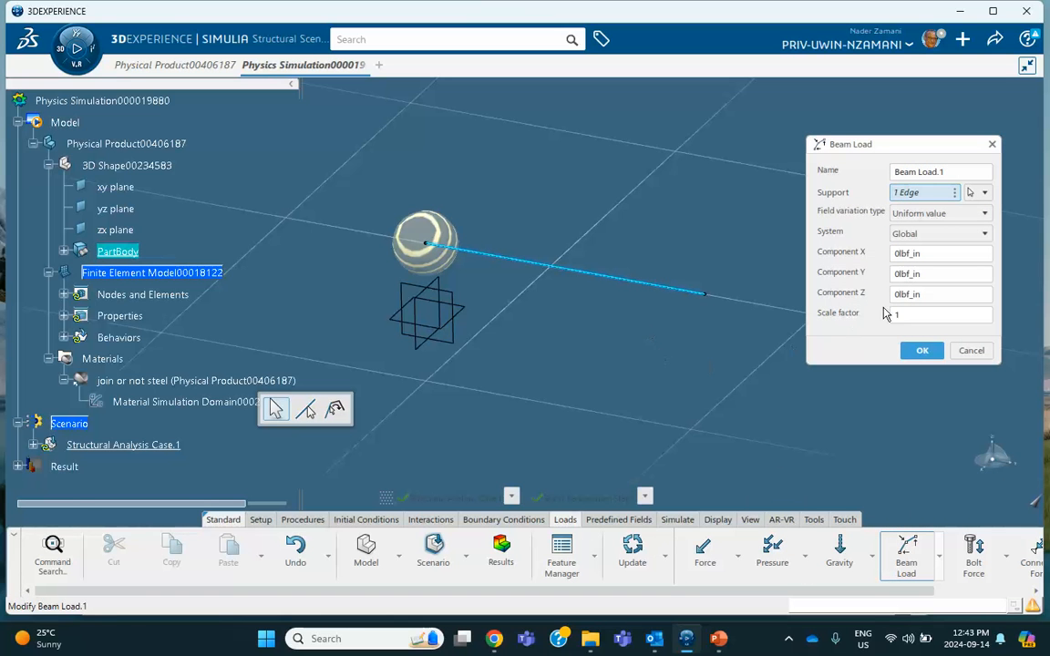
left_click_drag(946, 293, 803, 287)
type("-1")
left_click(921, 350)
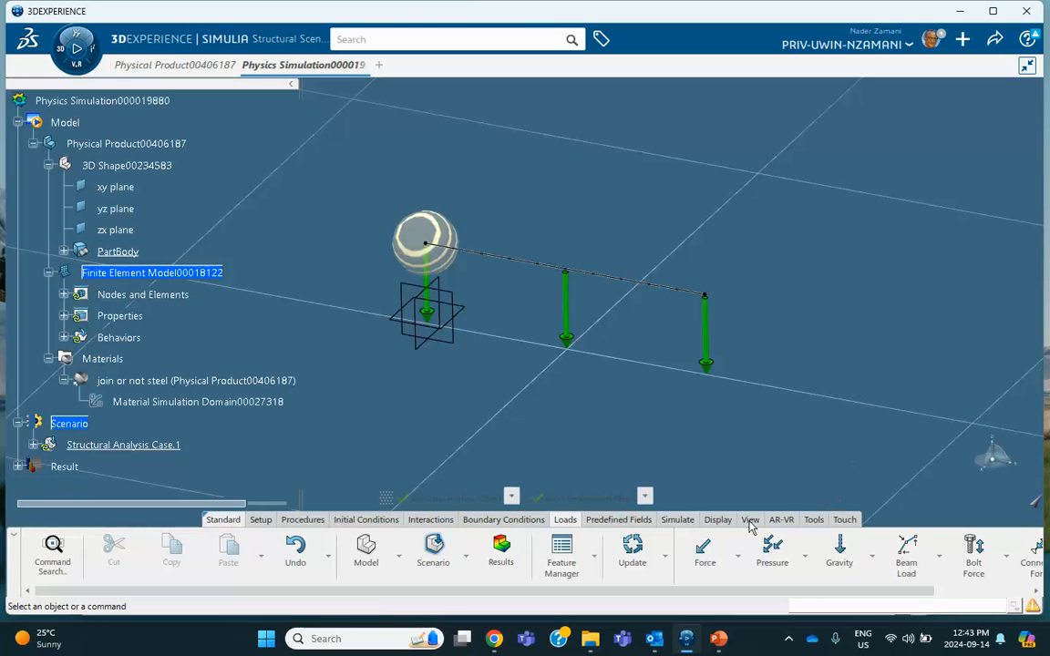
Step: Run the structural analysis case as a local interactive simulation on 4 cores
left_click(677, 519)
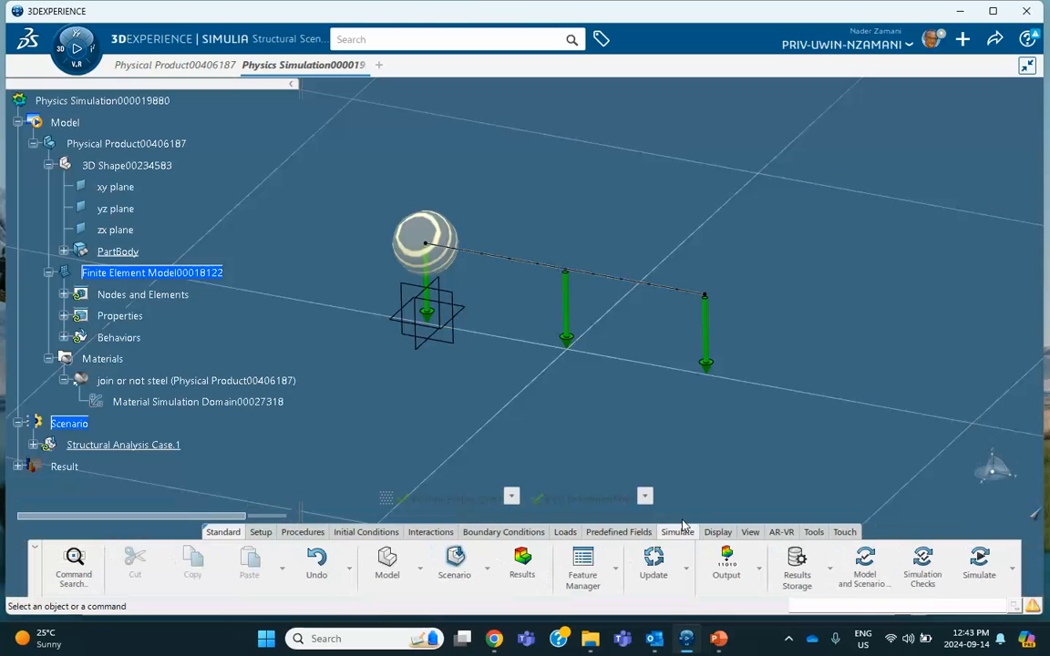
left_click(977, 561)
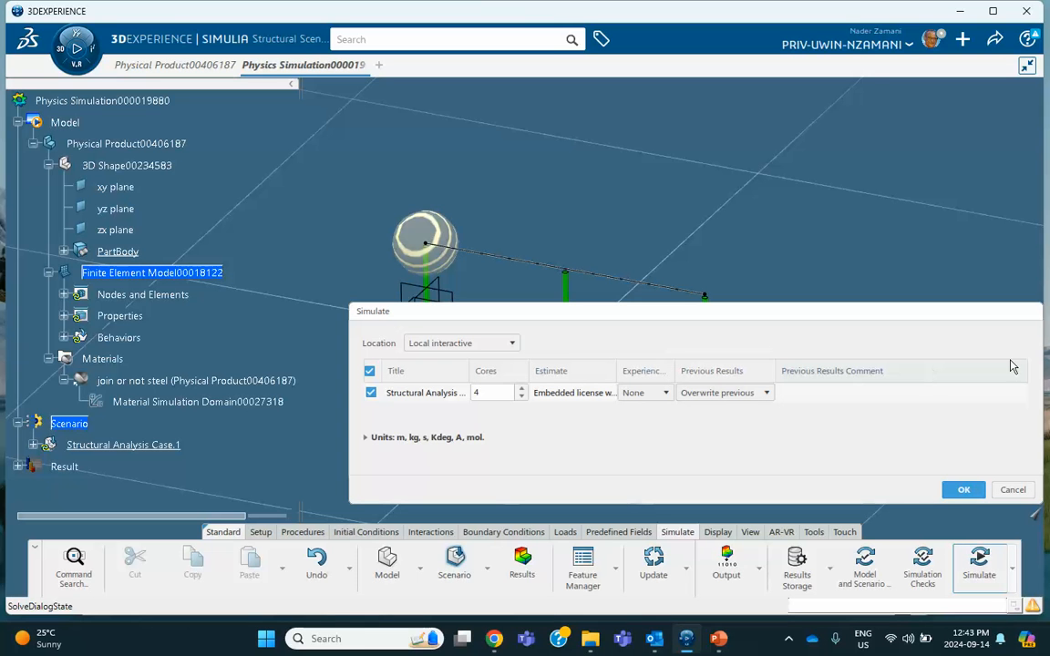
left_click(963, 490)
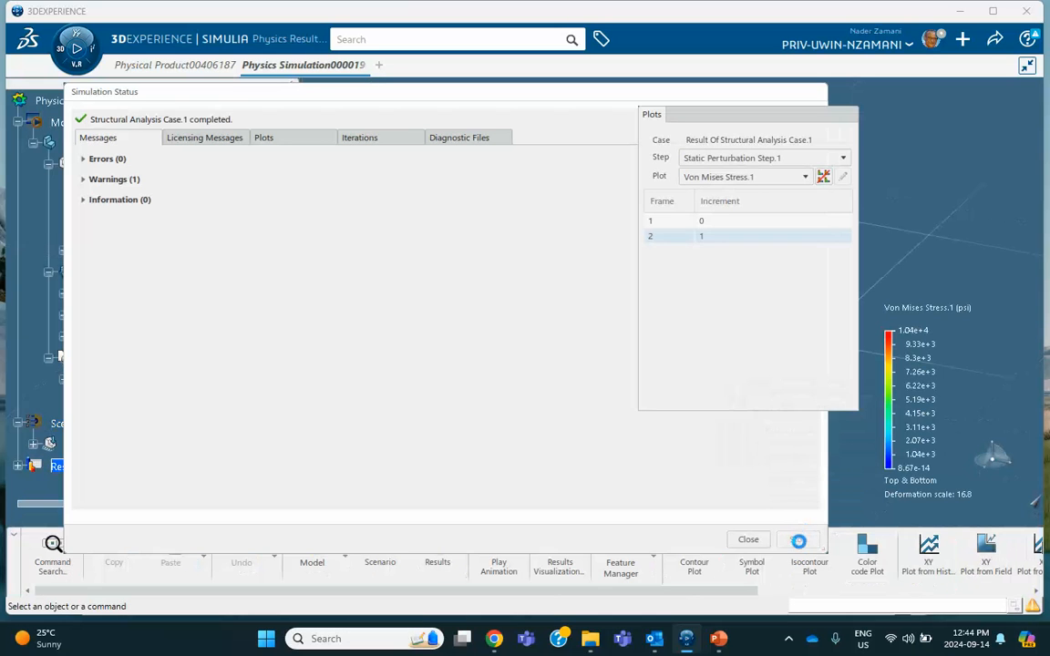
Step: Display the Displacement.1 plot, collapse the plot list and close the simulation status report
left_click(747, 178)
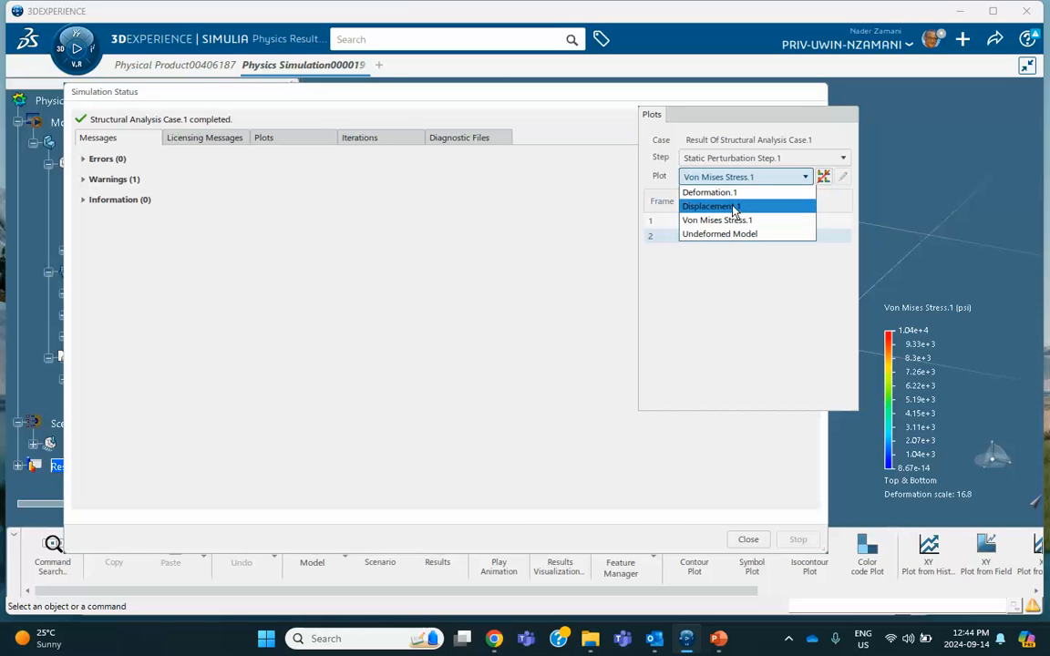
left_click(733, 207)
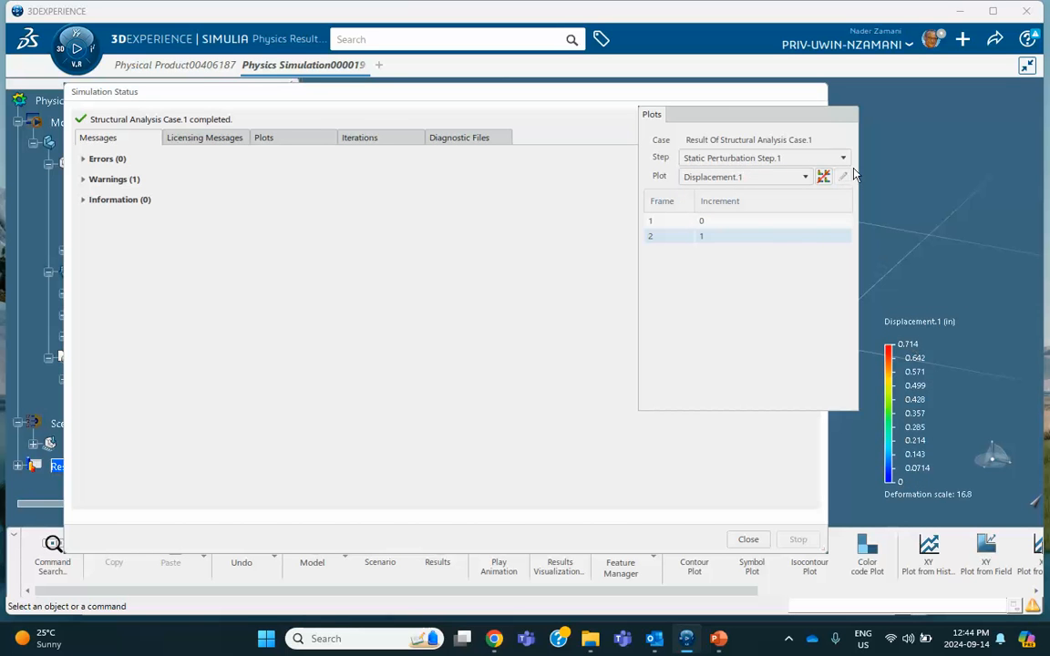
left_click(820, 113)
left_click(783, 96)
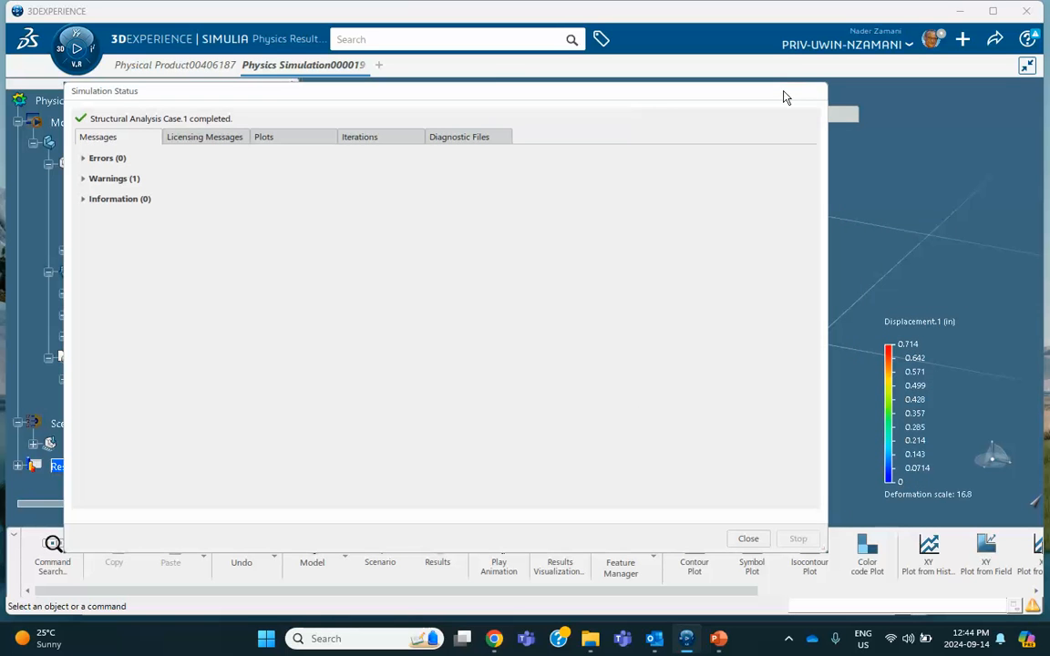
left_click(753, 539)
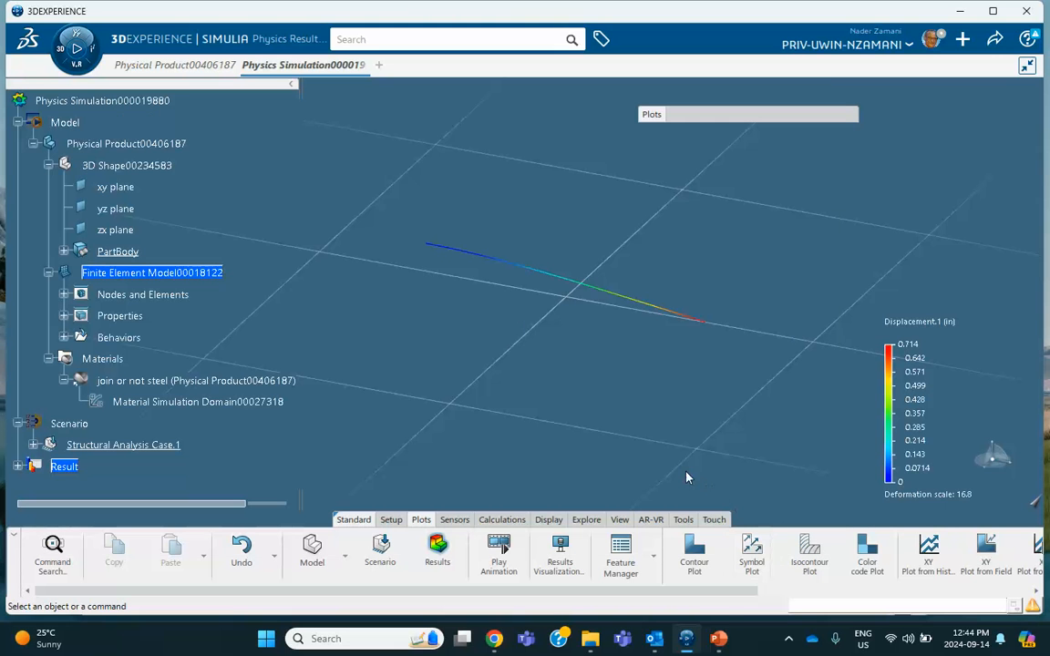
Step: Switch to PowerPoint to review slide 4 on showing node labels, and return to the displacement plot
left_click(719, 638)
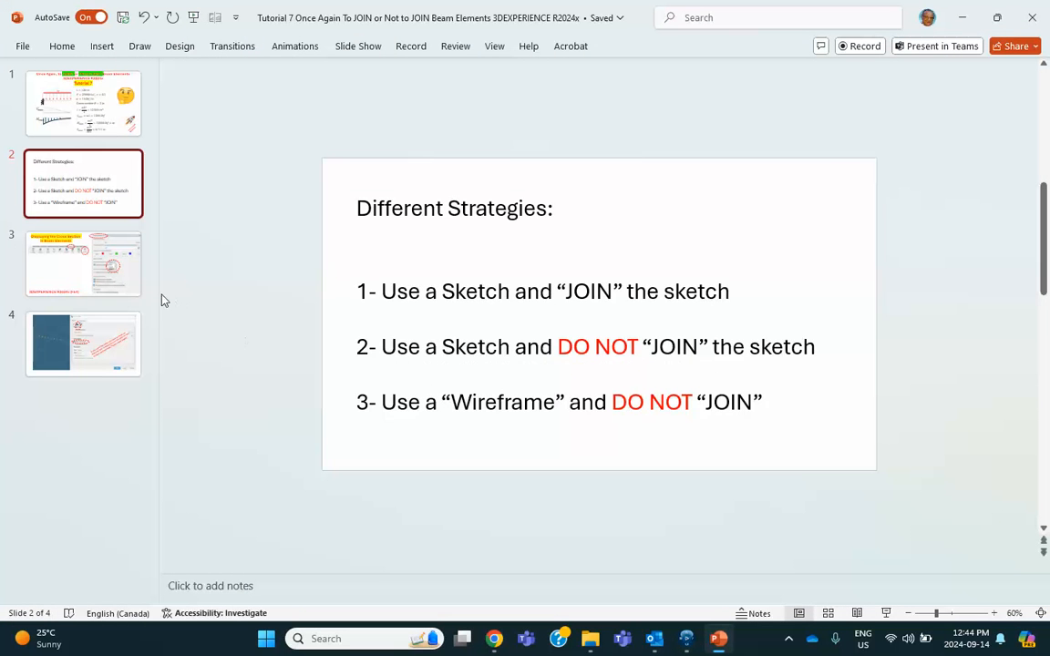
left_click(102, 368)
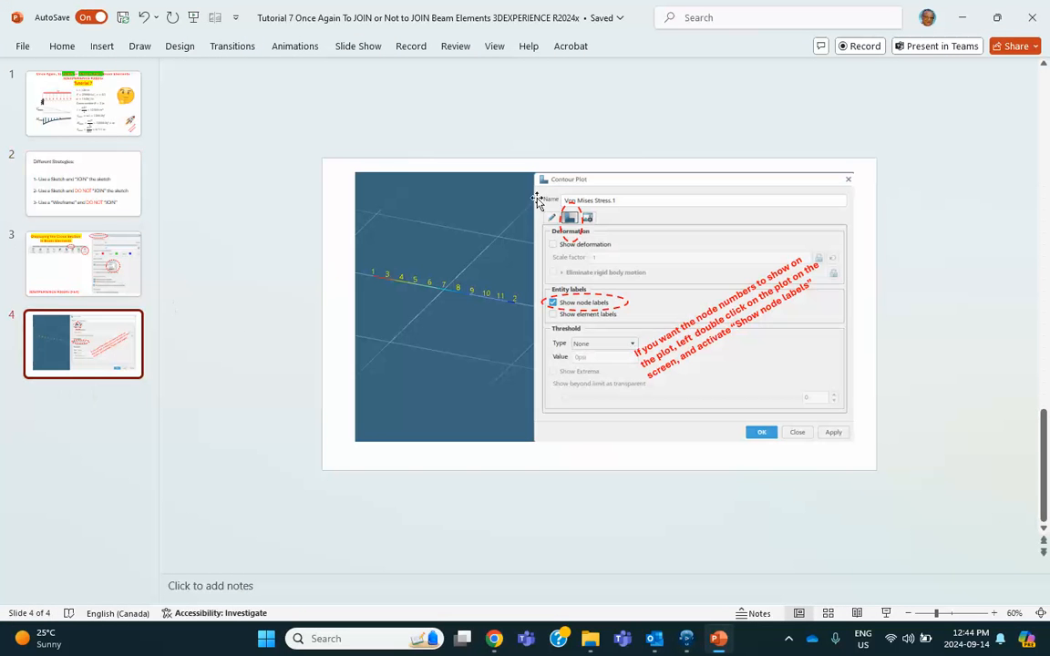
left_click(961, 17)
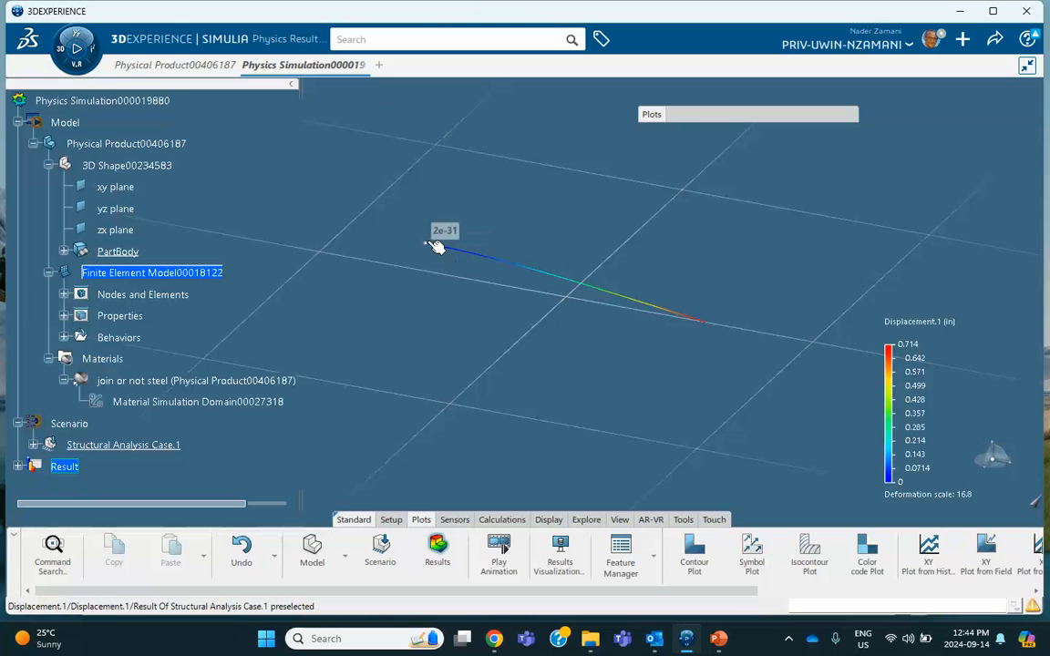
Step: Turn on node labels in the displacement contour plot's options
mouse_move(518, 267)
double_click(518, 267)
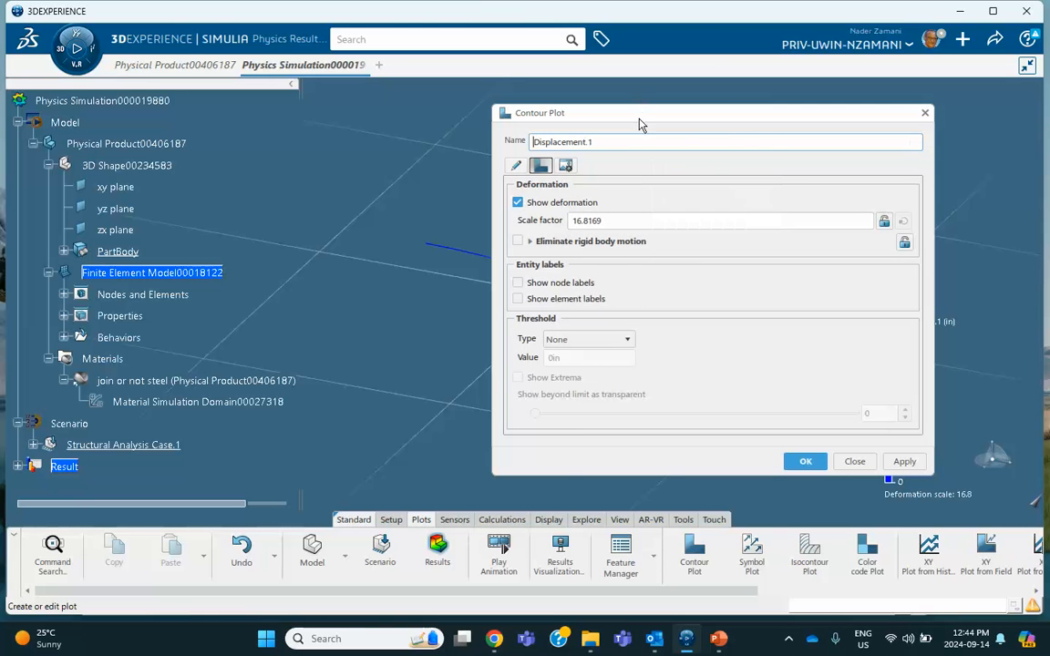
left_click_drag(640, 118, 783, 122)
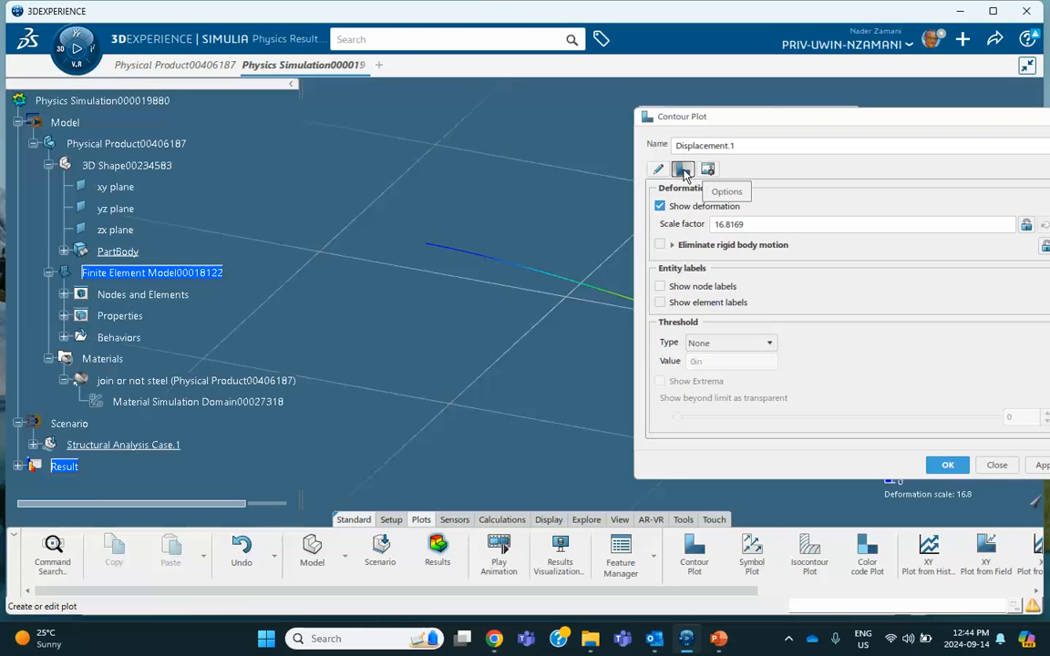
left_click(660, 287)
left_click_drag(787, 122, 655, 116)
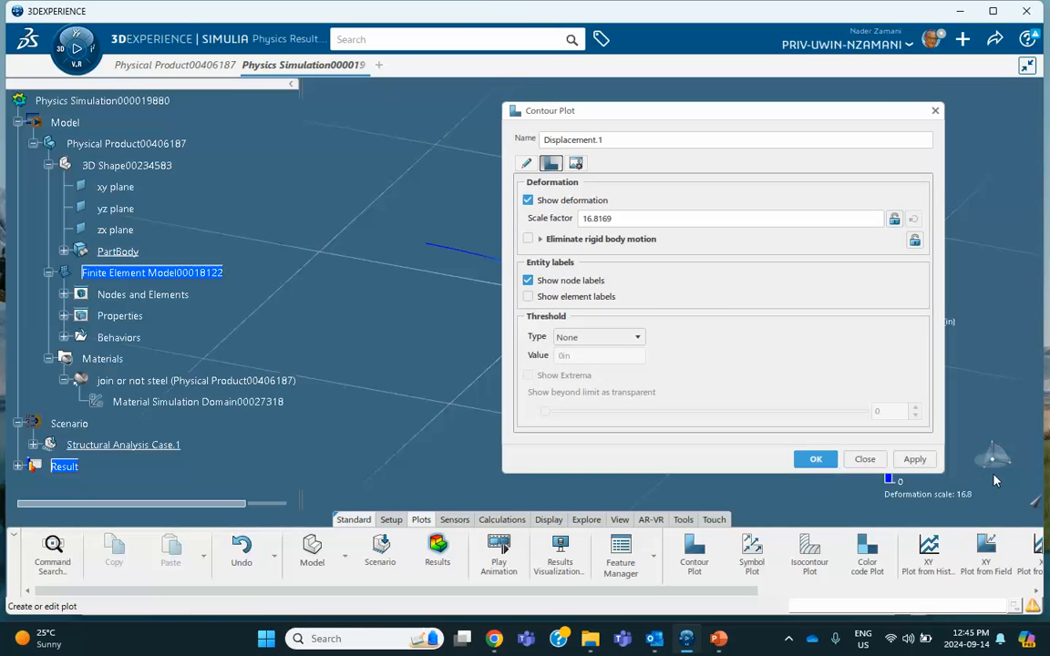
left_click(817, 460)
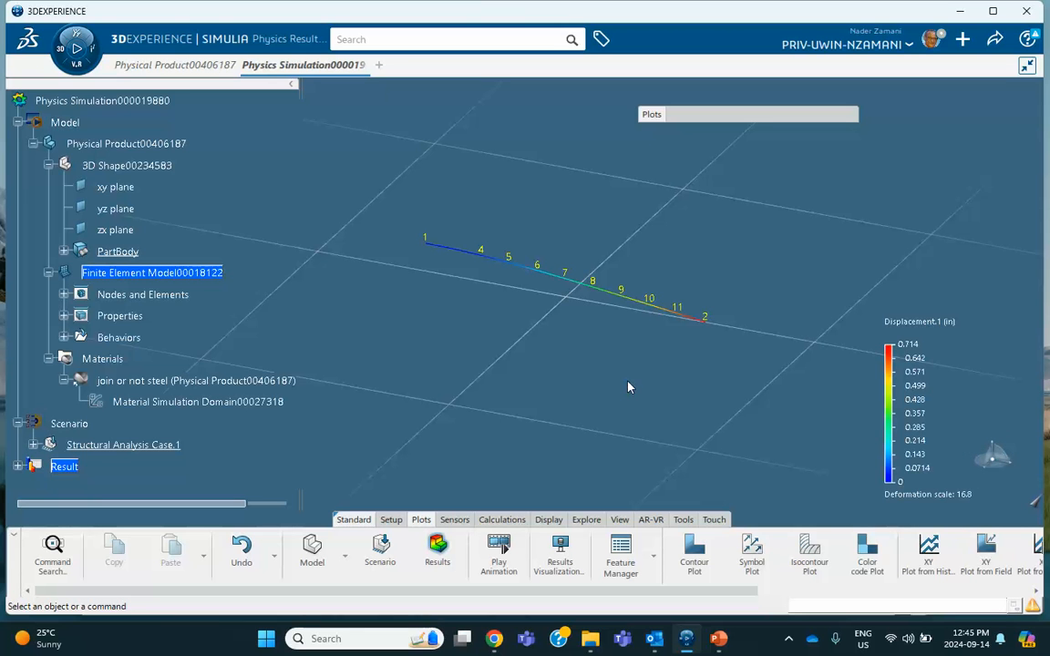